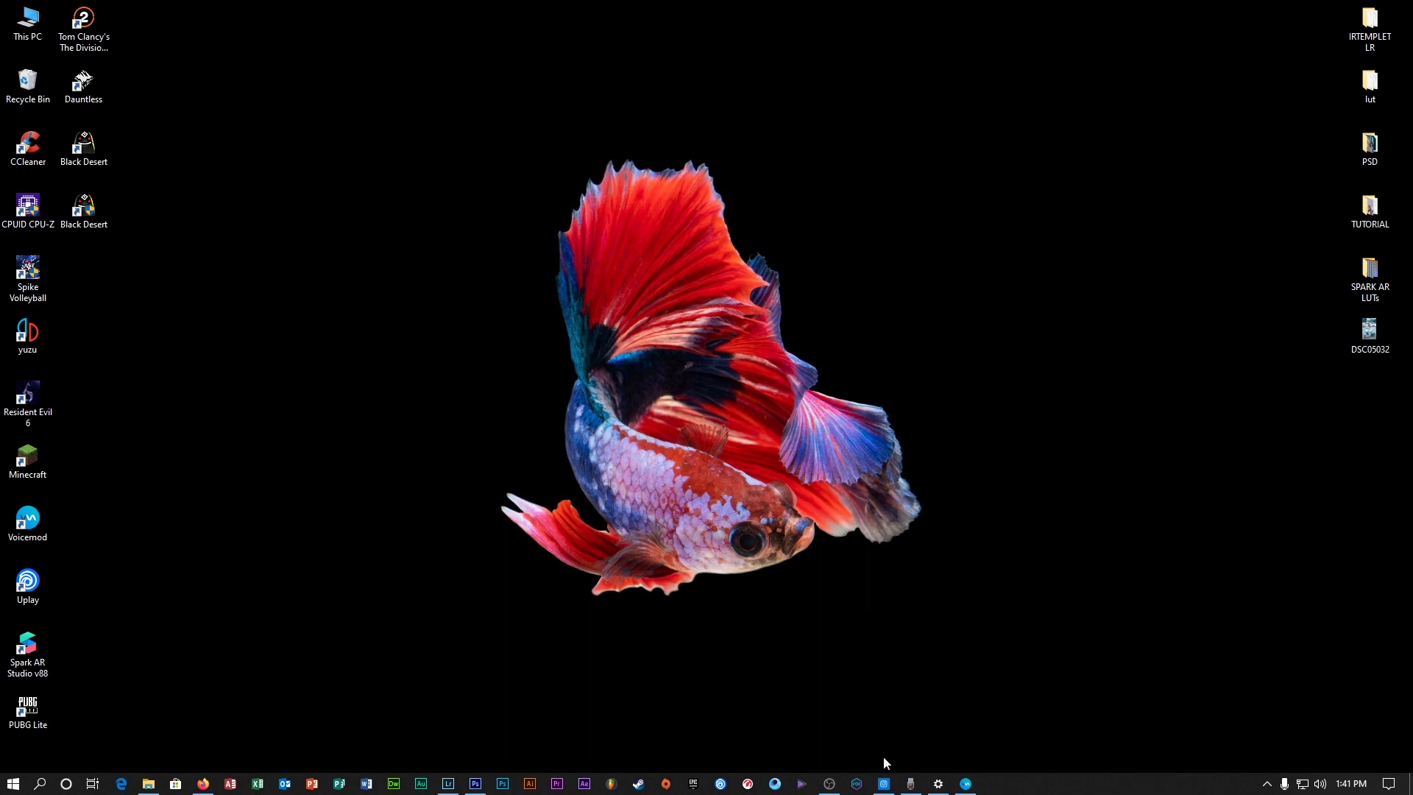
- Switch to Instagram and look over the open profile page and its posts
left_click(884, 783)
scroll(880, 306, "down", 1)
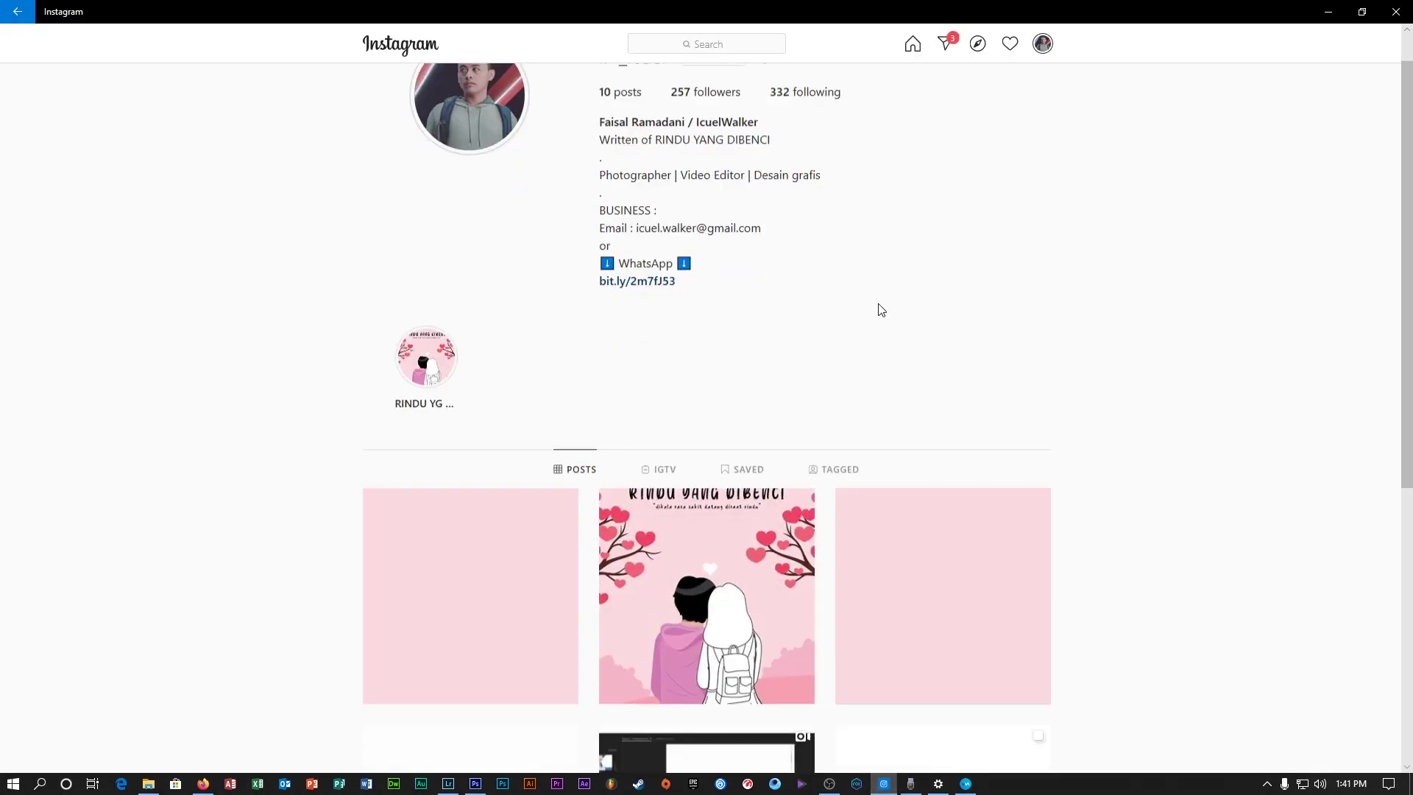
scroll(881, 309, "down", 3)
scroll(1067, 404, "up", 3)
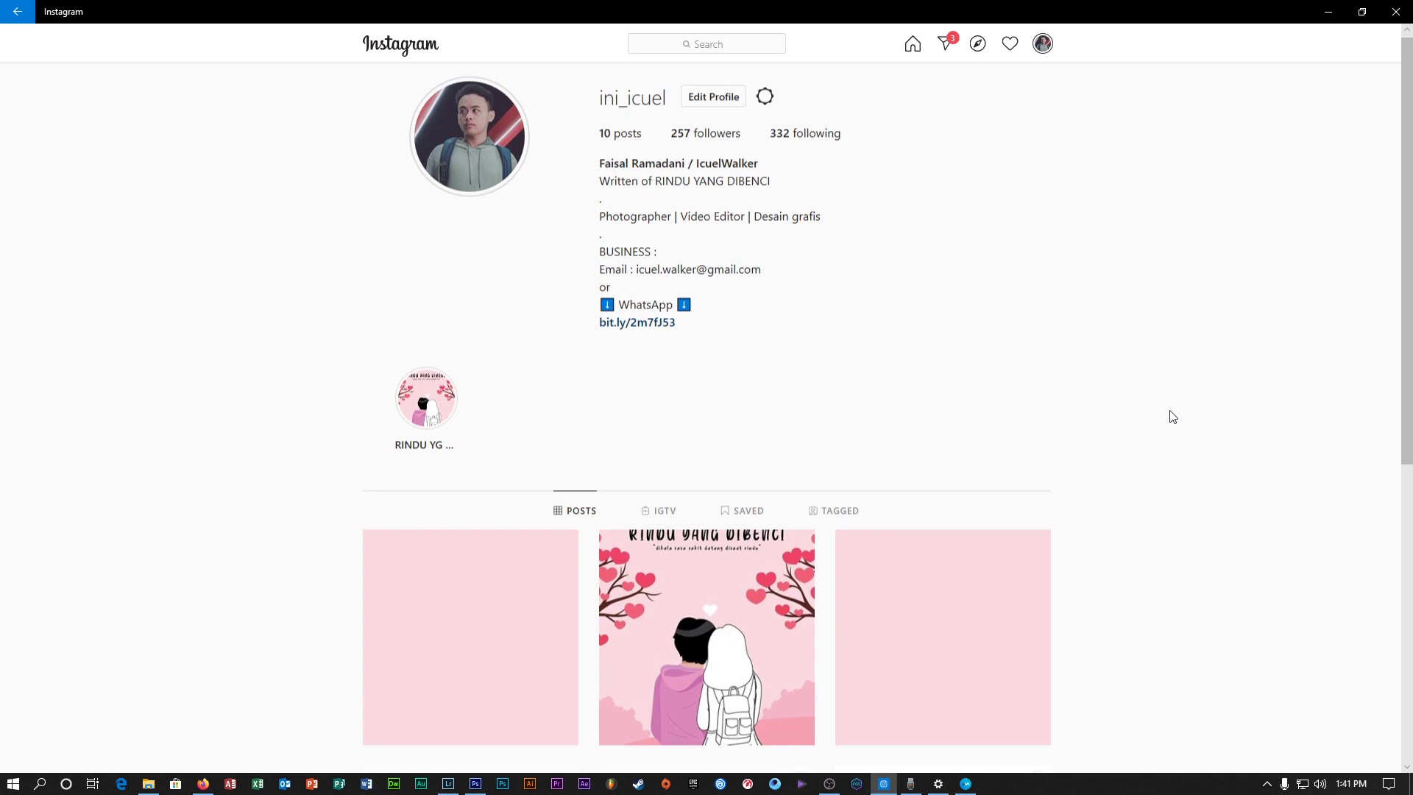
- Find the 24photoworks.id profile by searching Instagram for 24, and view its portrait with the orange shirt
left_click(691, 50)
type("24")
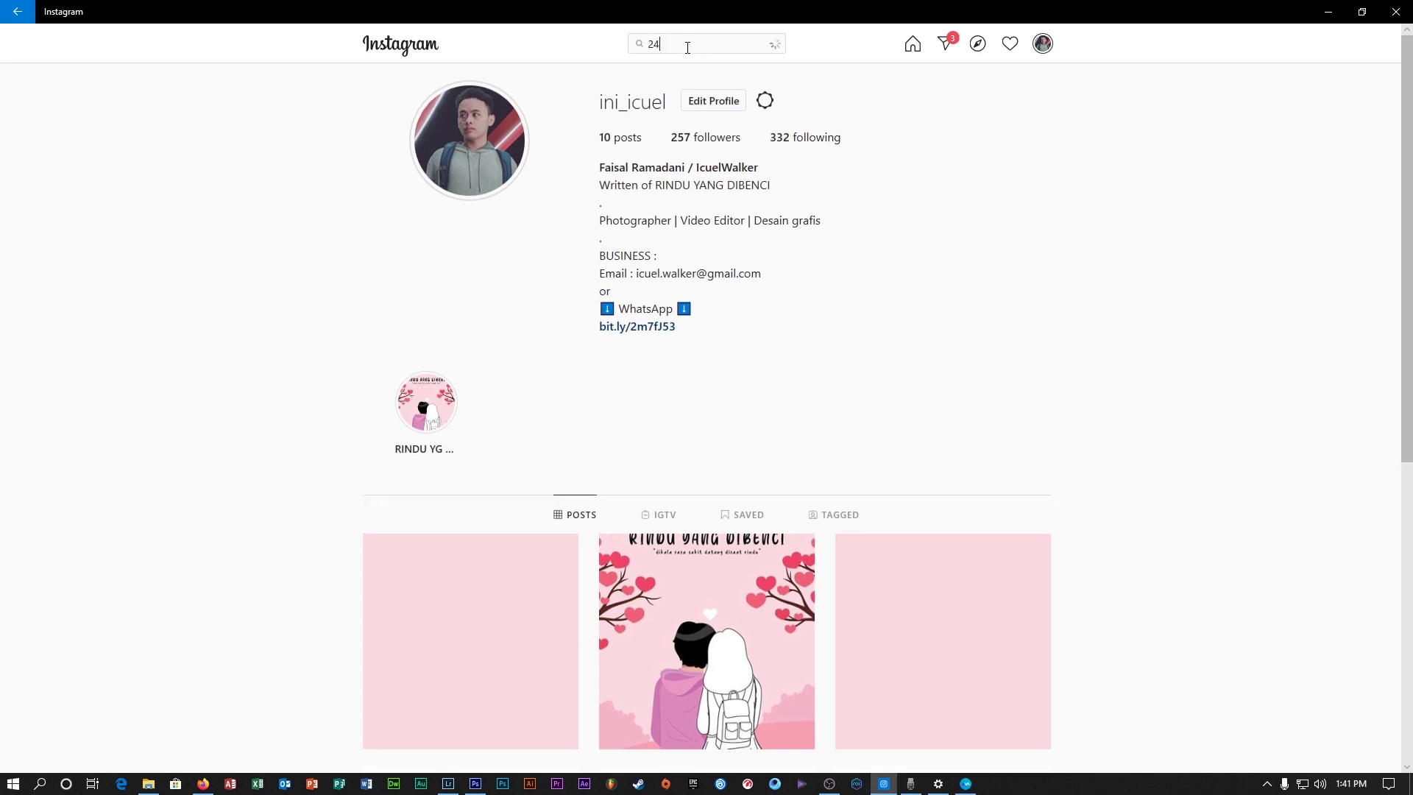
left_click(703, 96)
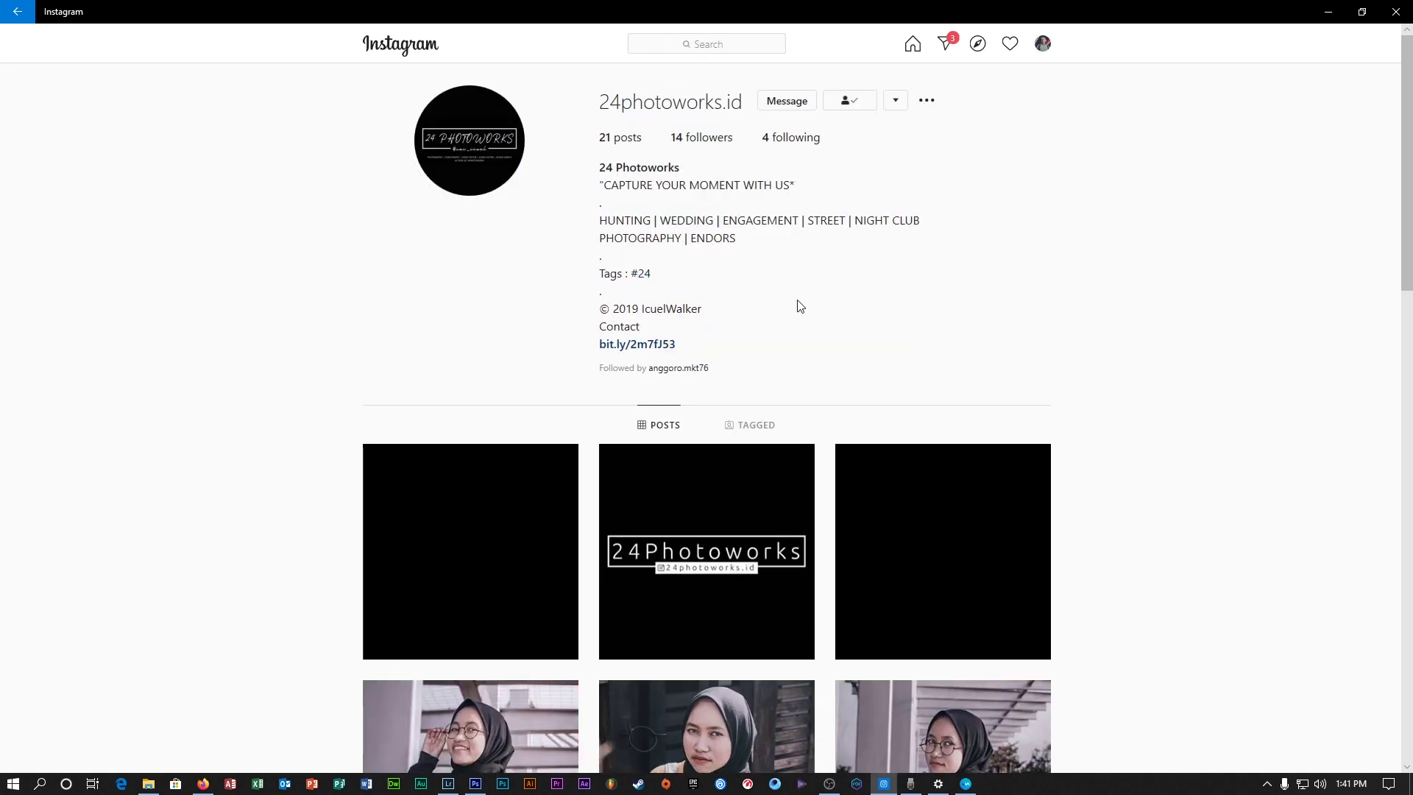
scroll(1353, 337, "down", 10)
scroll(1167, 354, "up", 1)
left_click(919, 276)
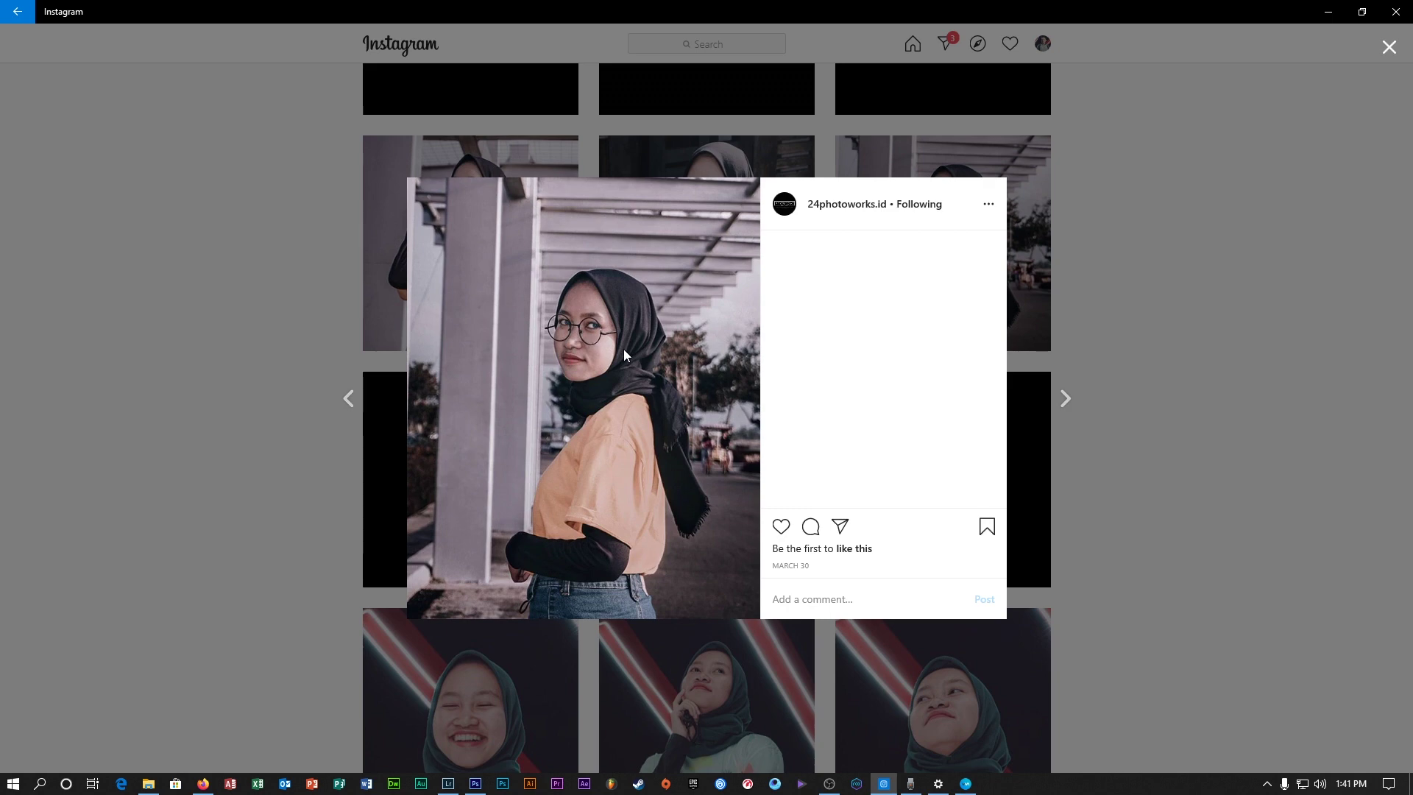
left_click(1329, 12)
right_click(784, 133)
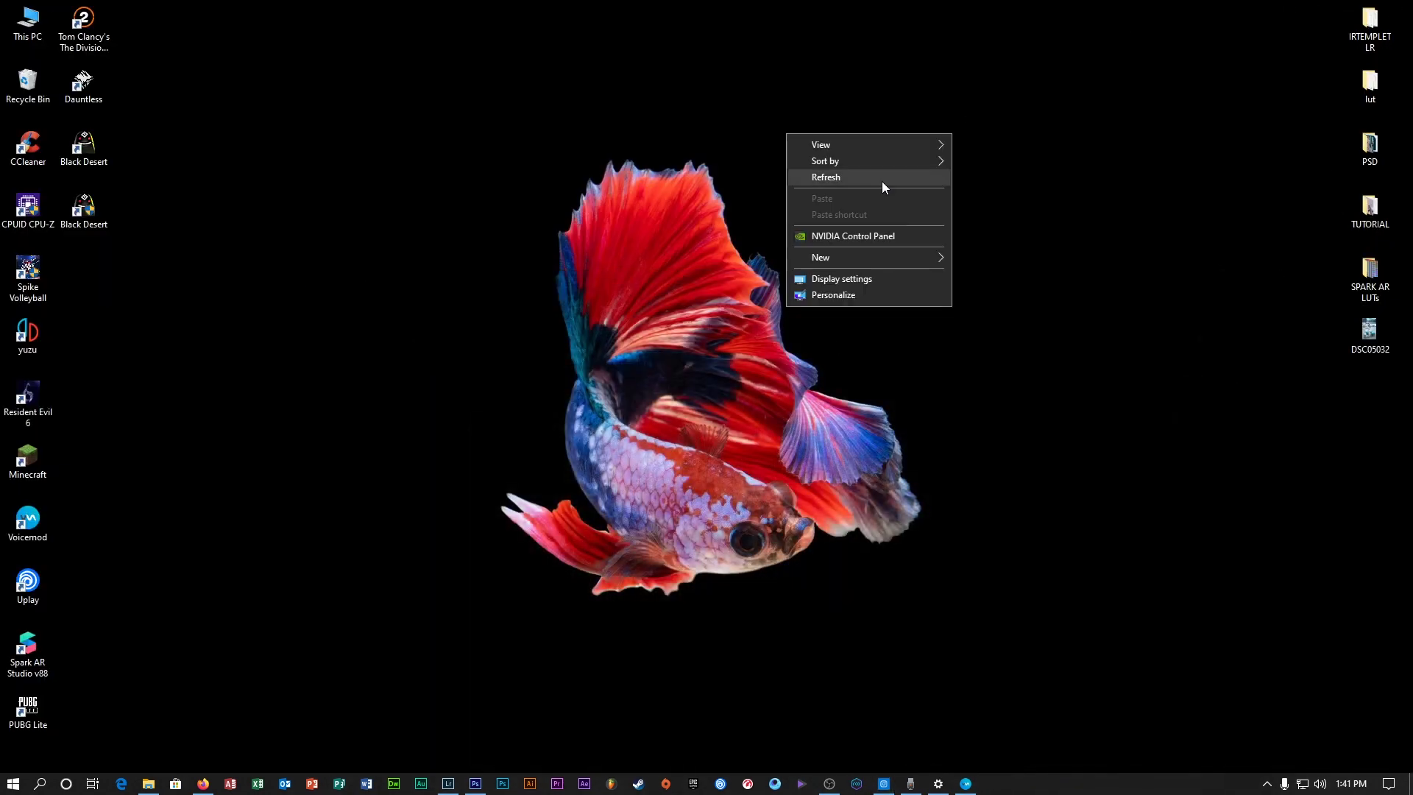
left_click(883, 181)
key("F5")
key("F5")
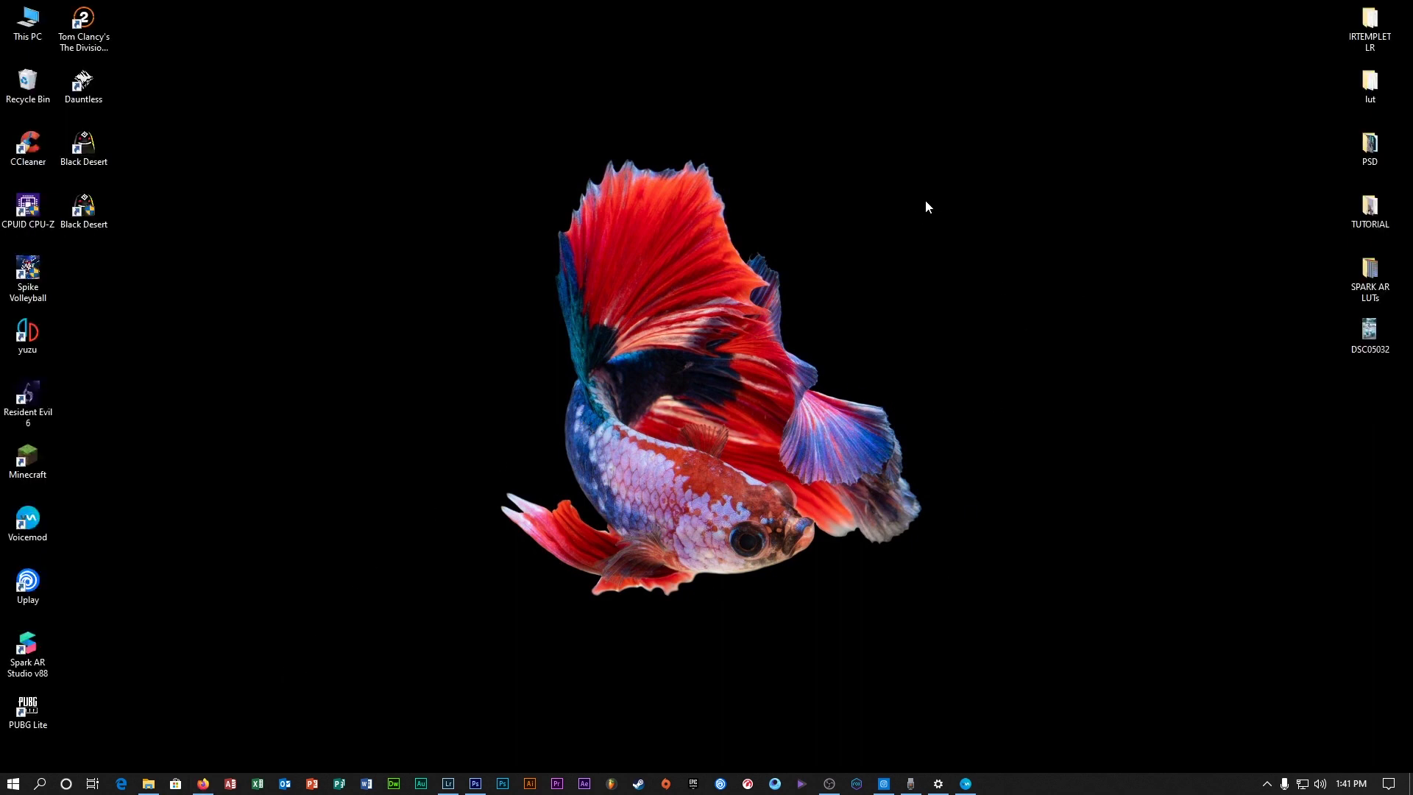
mouse_move(1000, 656)
left_mouse_down()
mouse_move(343, 56)
mouse_move(990, 631)
left_mouse_up()
- View the FREE PRESETS folder on Google Drive in Firefox, and return to the desktop
left_click(202, 784)
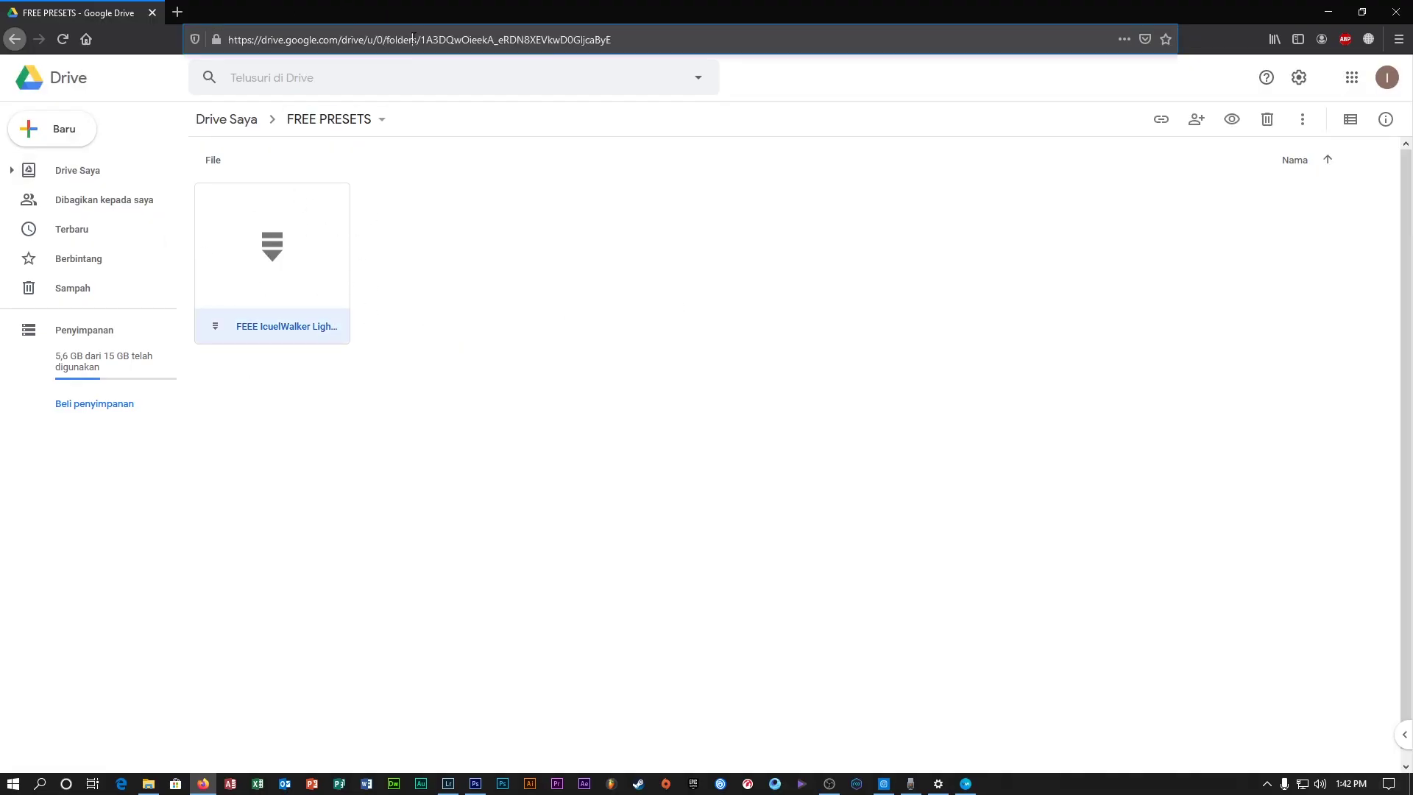
left_click(441, 39)
key("super+d")
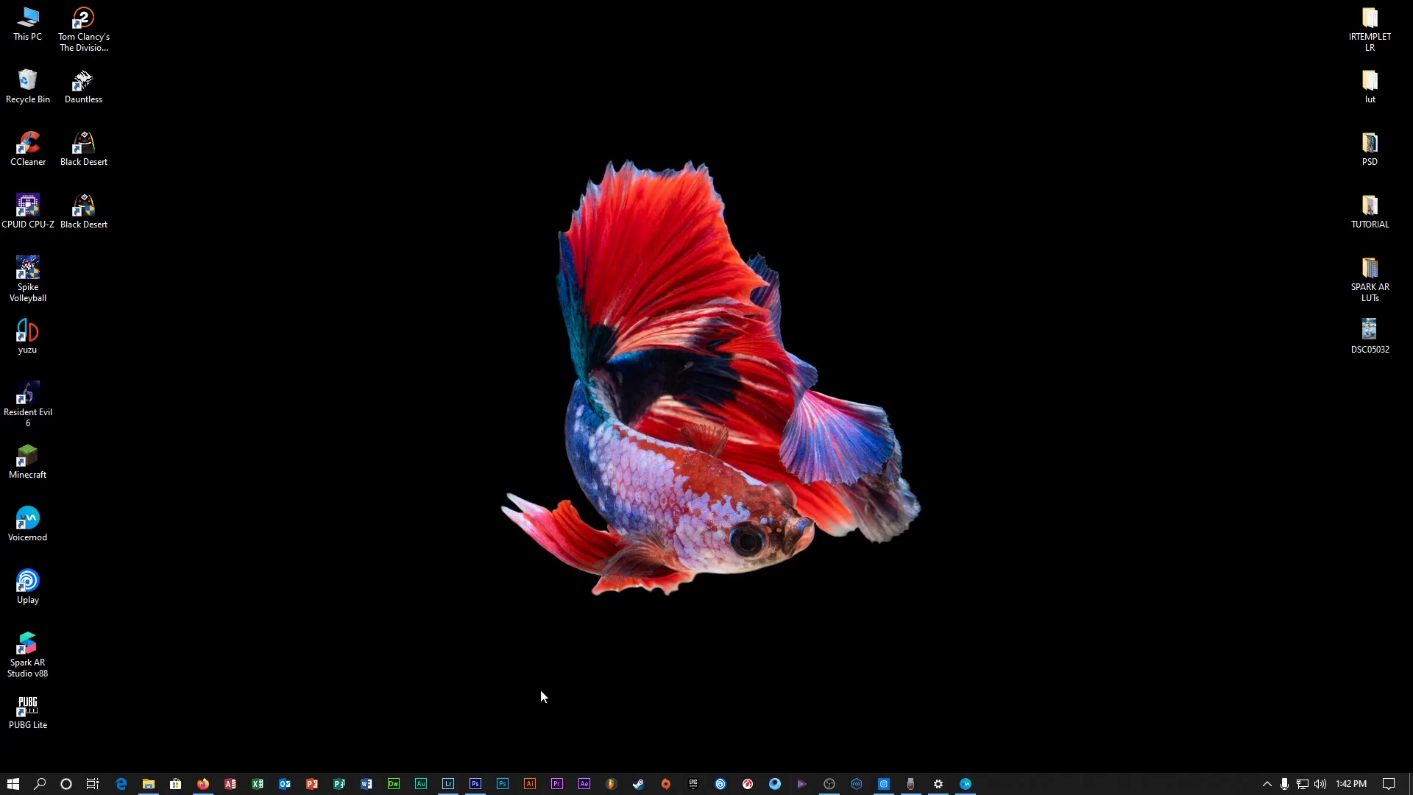
- Switch to Lightroom Classic and browse the photos in New folder (2) in a File Explorer window over it
left_click(448, 783)
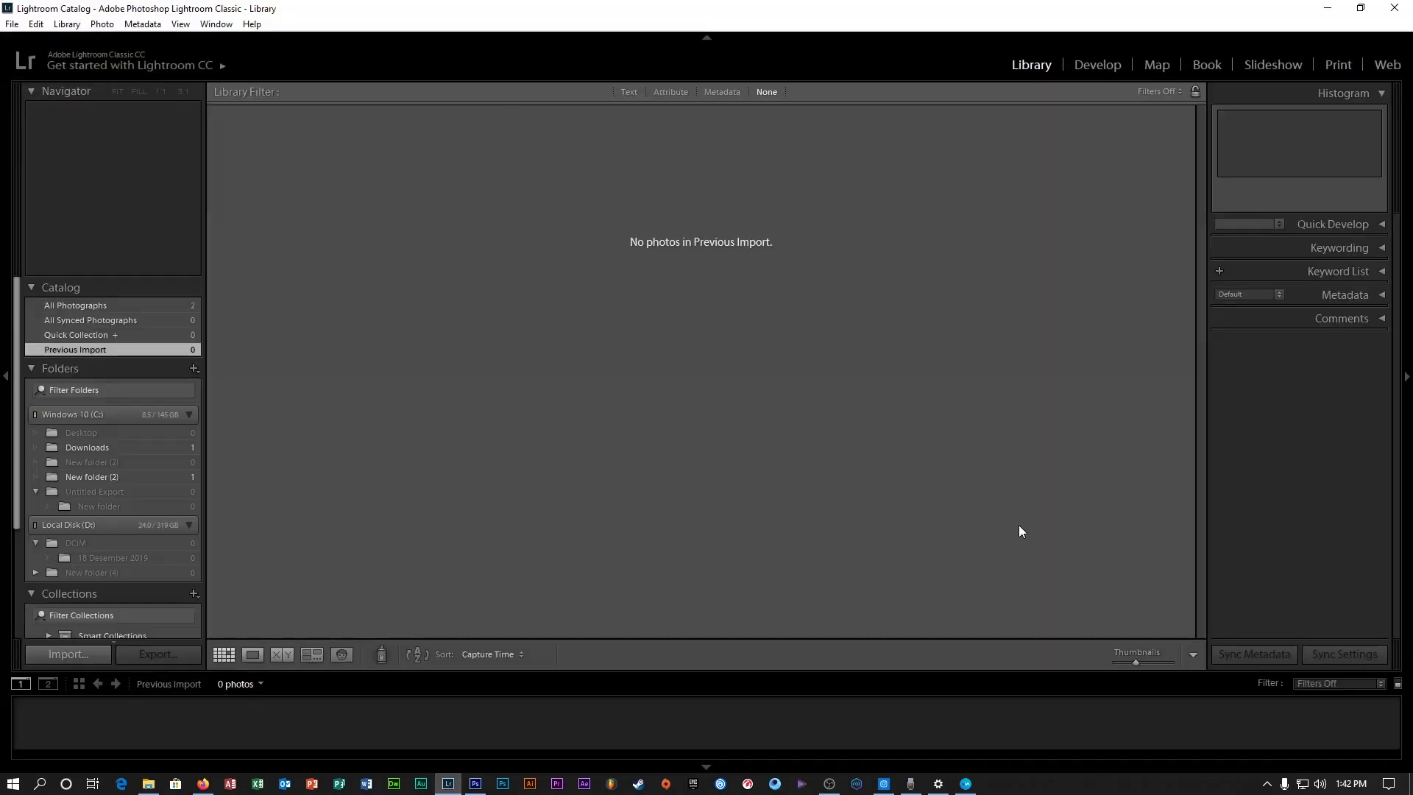
left_click(148, 783)
scroll(902, 402, "up", 1)
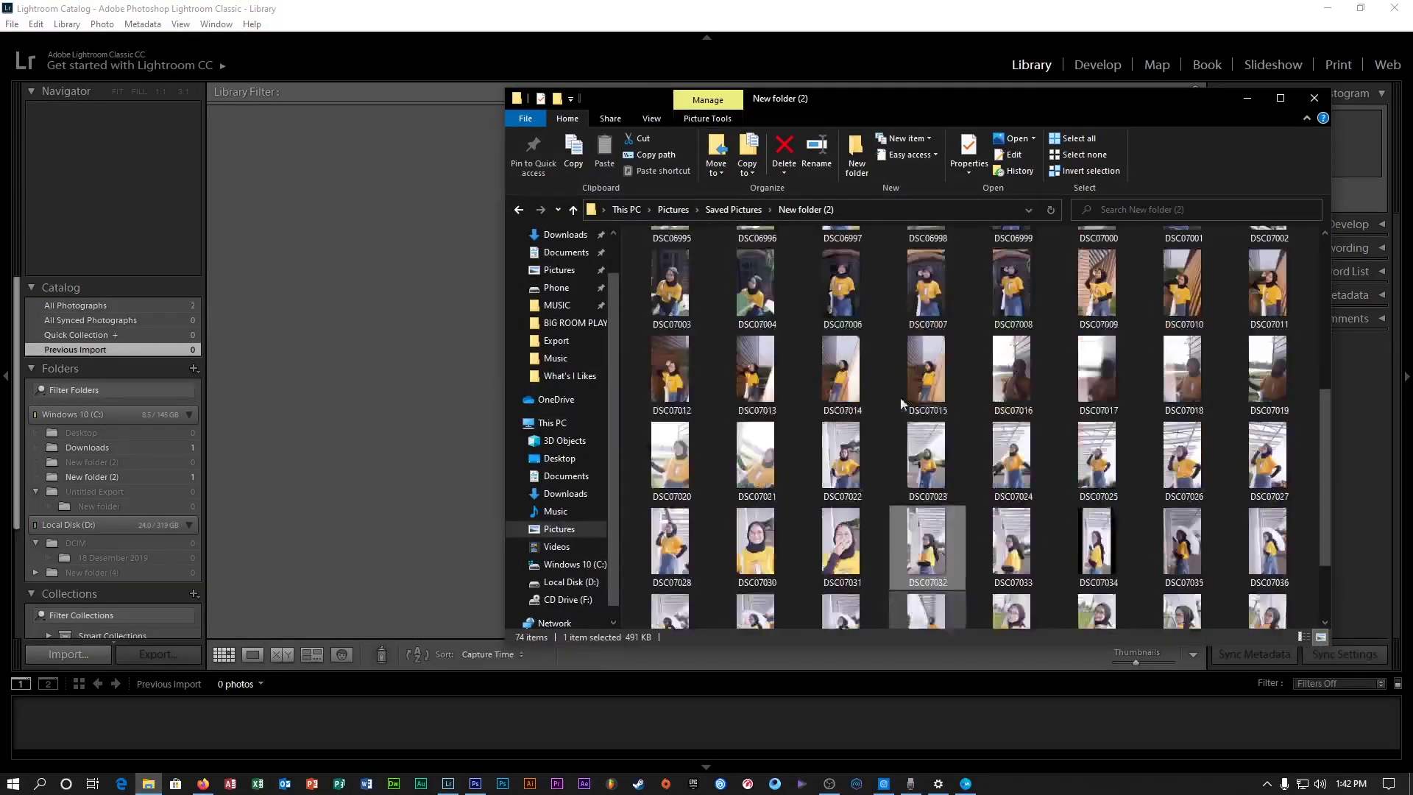
scroll(903, 403, "down", 4)
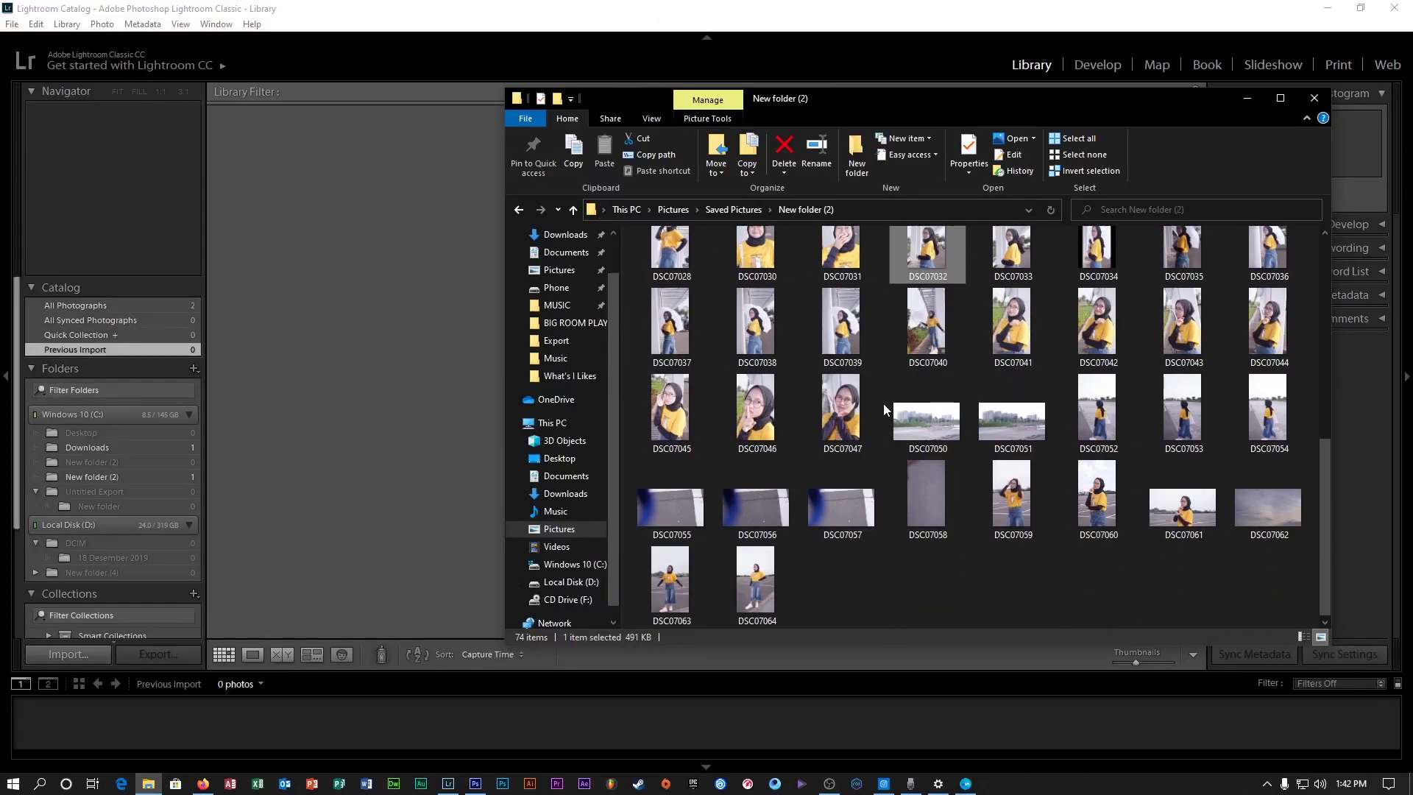
scroll(886, 410, "up", 2)
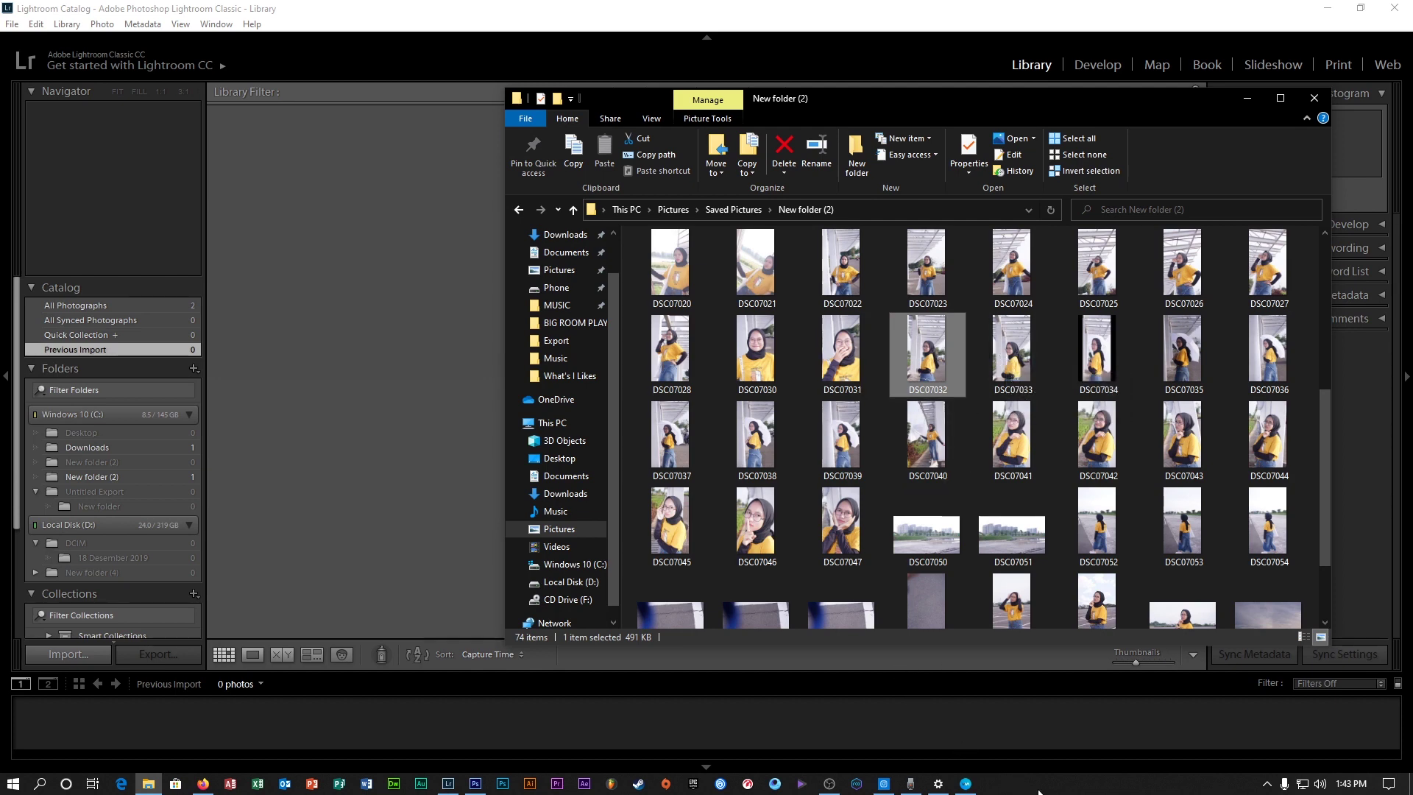
scroll(888, 452, "up", 4)
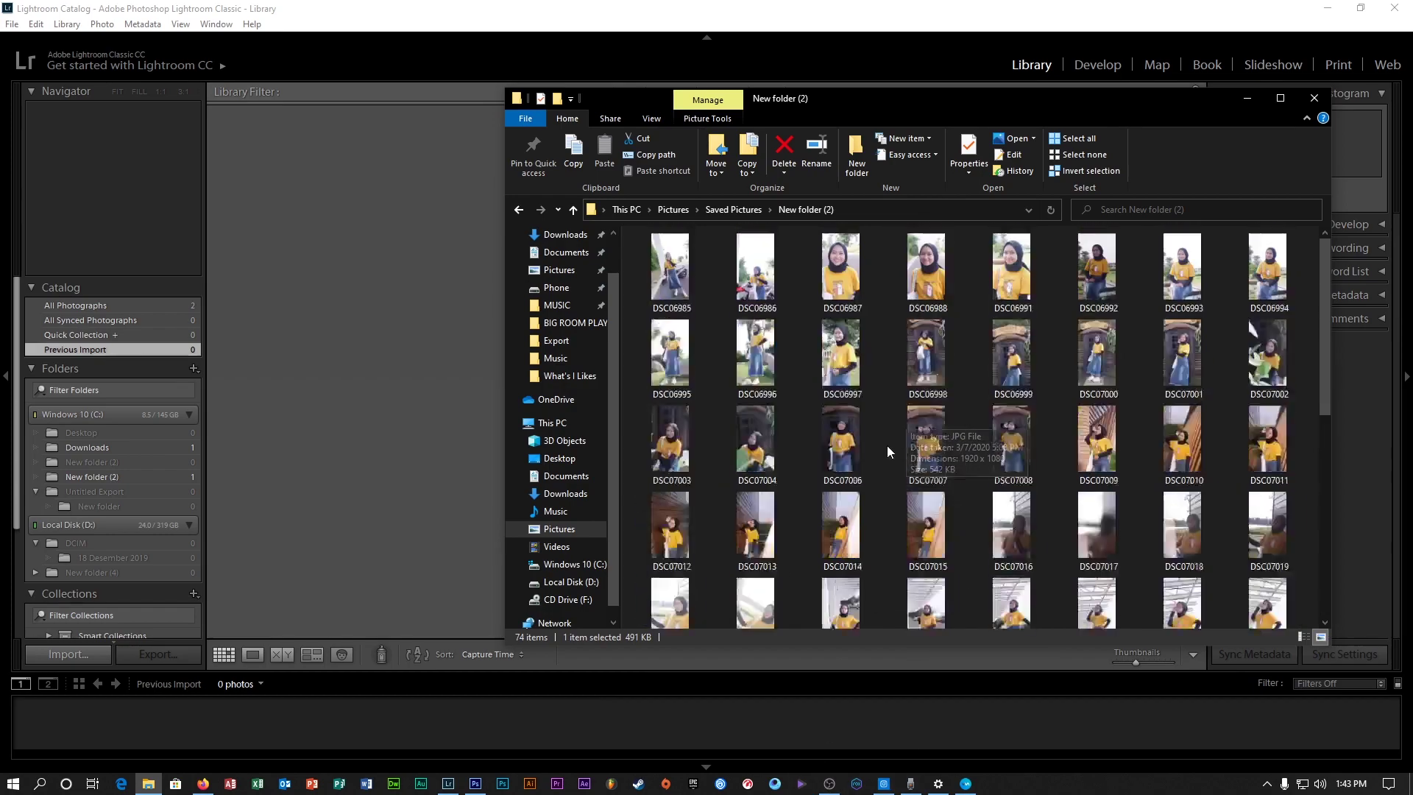
scroll(889, 452, "down", 3)
- Check the reference portrait in Instagram and import photo DSC07032 from New folder (2) into the Lightroom catalog
left_click(884, 783)
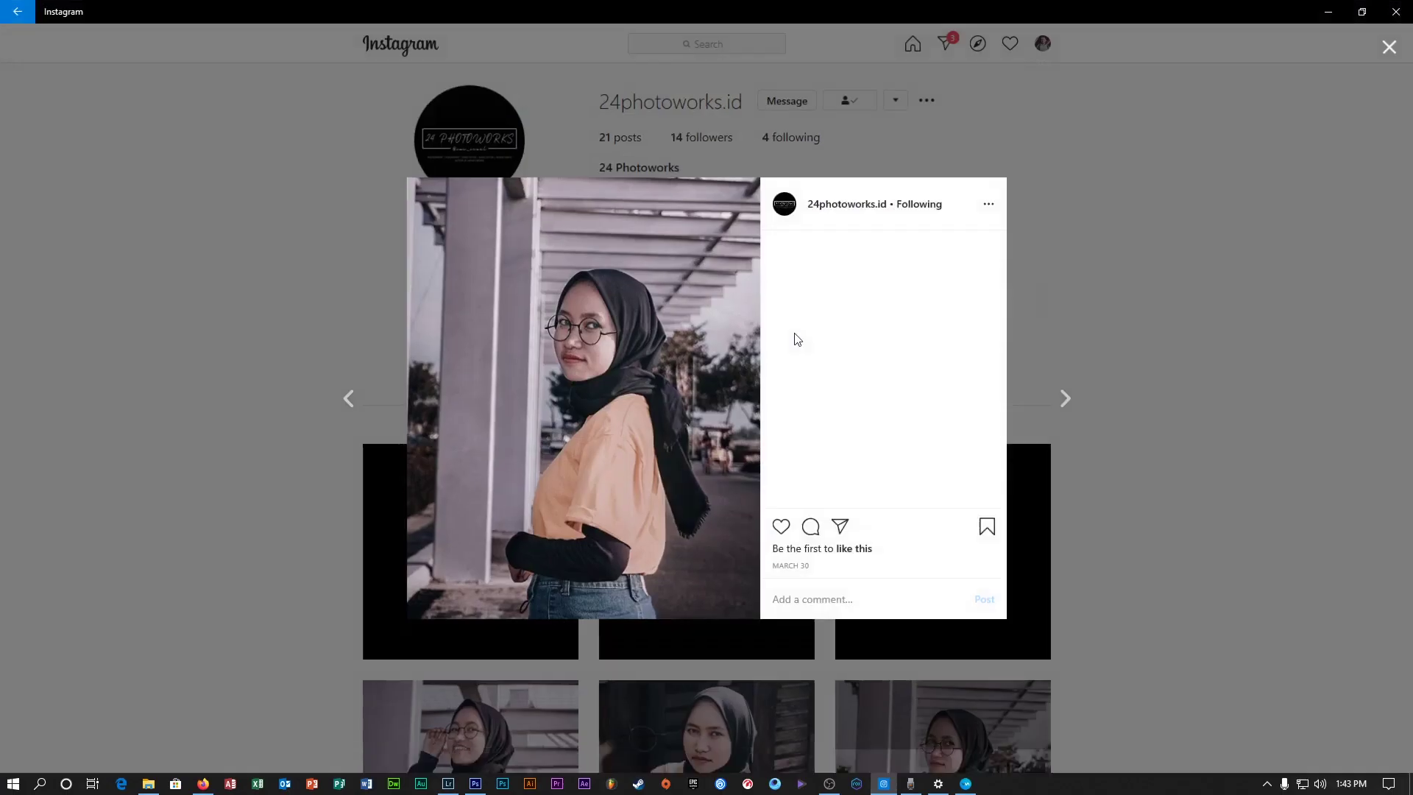
left_click(1328, 12)
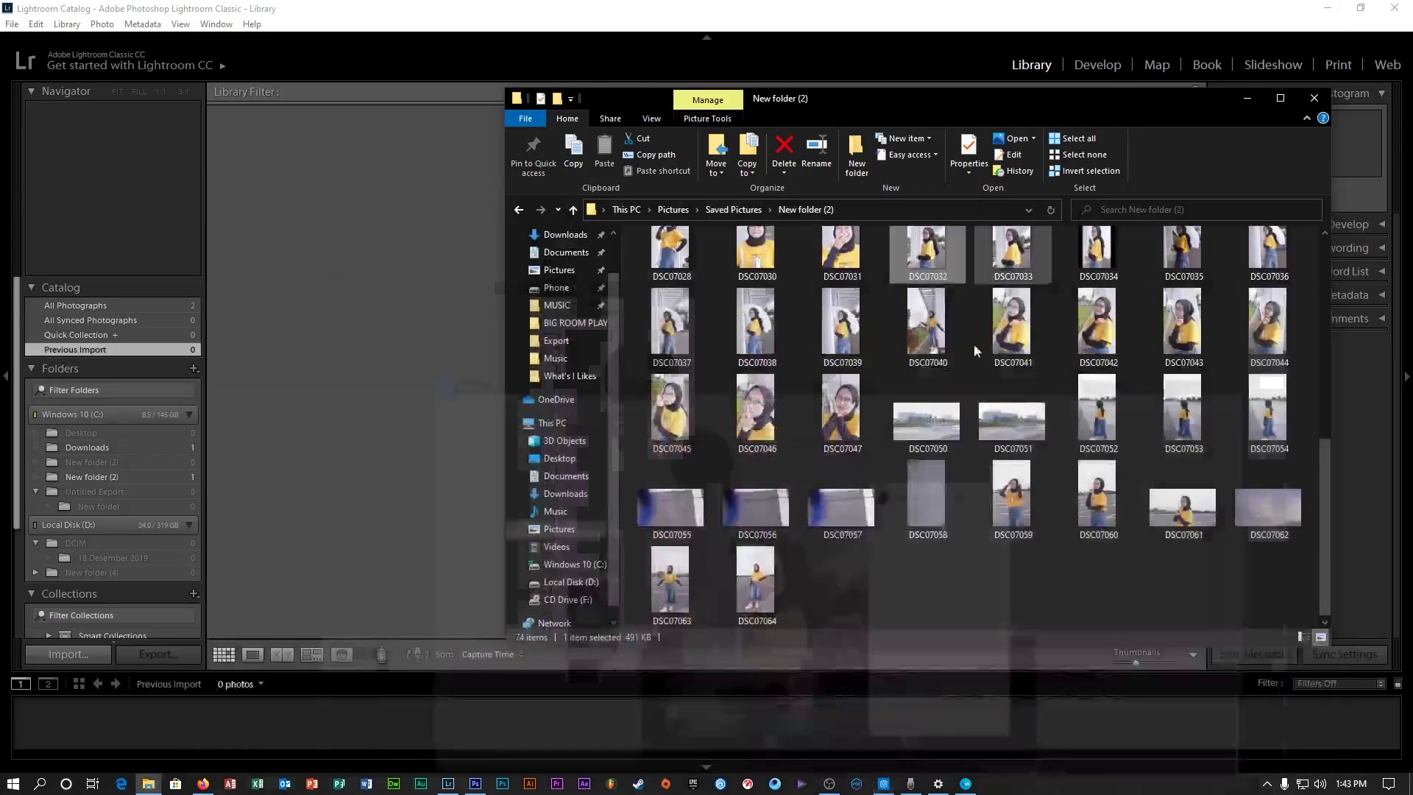
scroll(920, 261, "up", 1)
left_click_drag(928, 269, 510, 347)
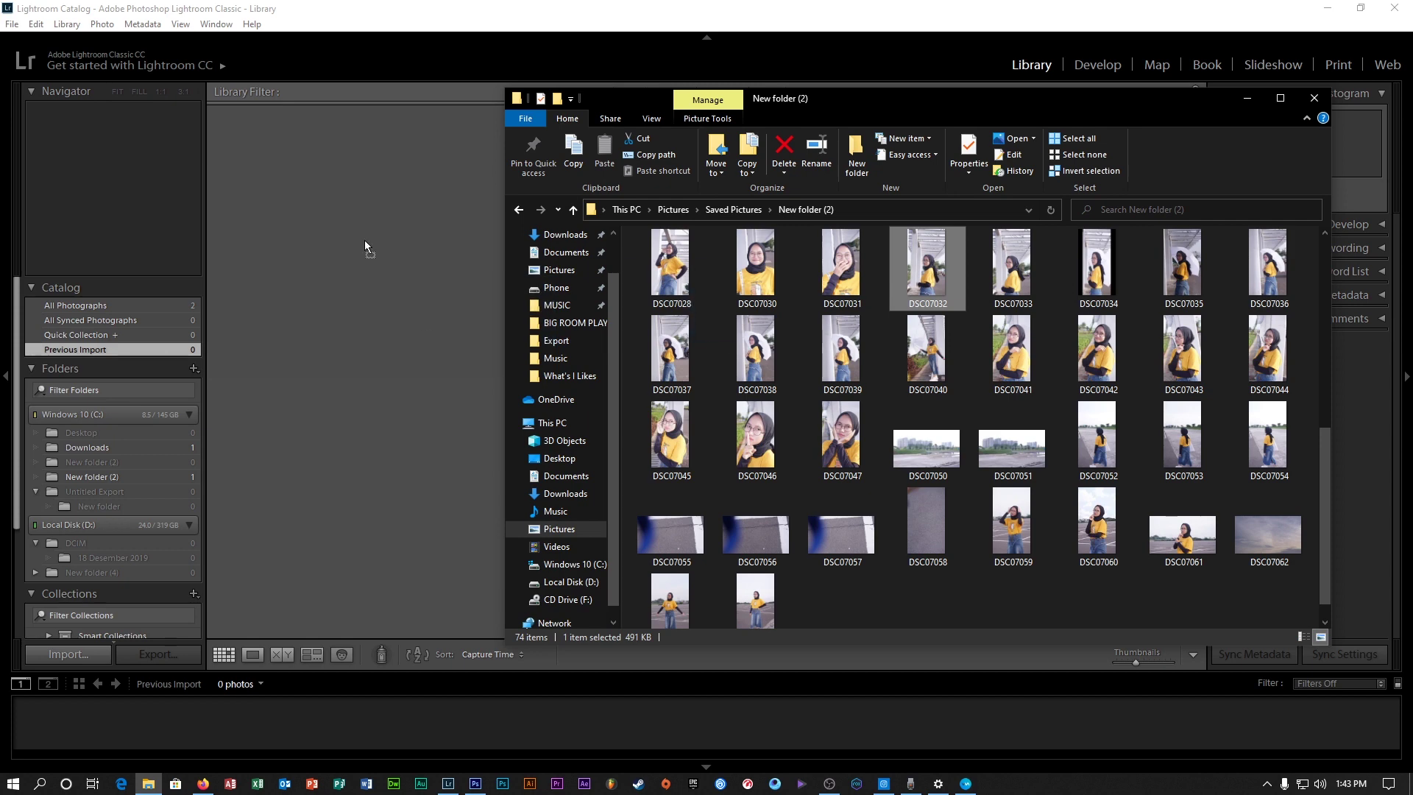
left_click_drag(397, 324, 434, 325)
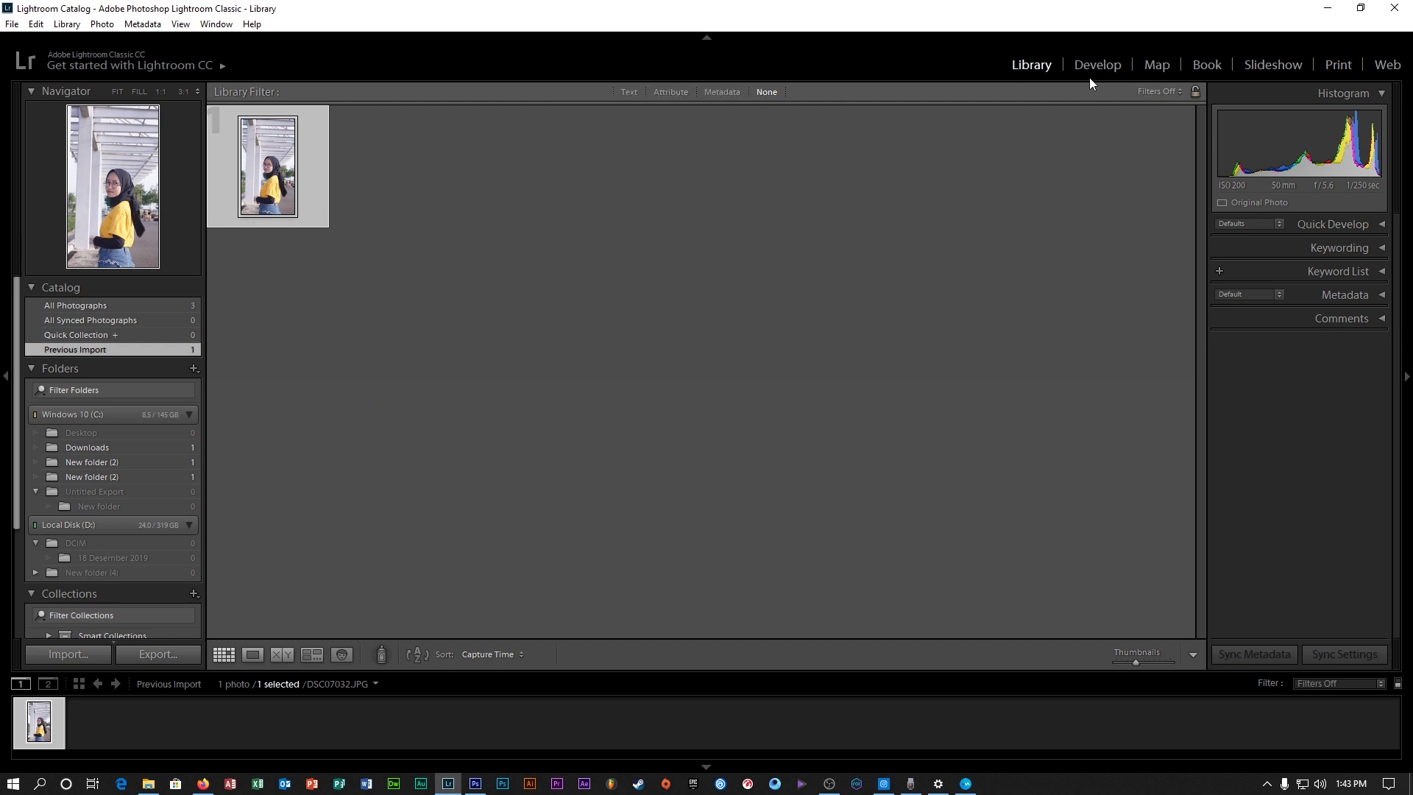
- Open DSC07032 in the Develop module and apply the IcuelWalker Pinky Summer preset
left_click(1103, 65)
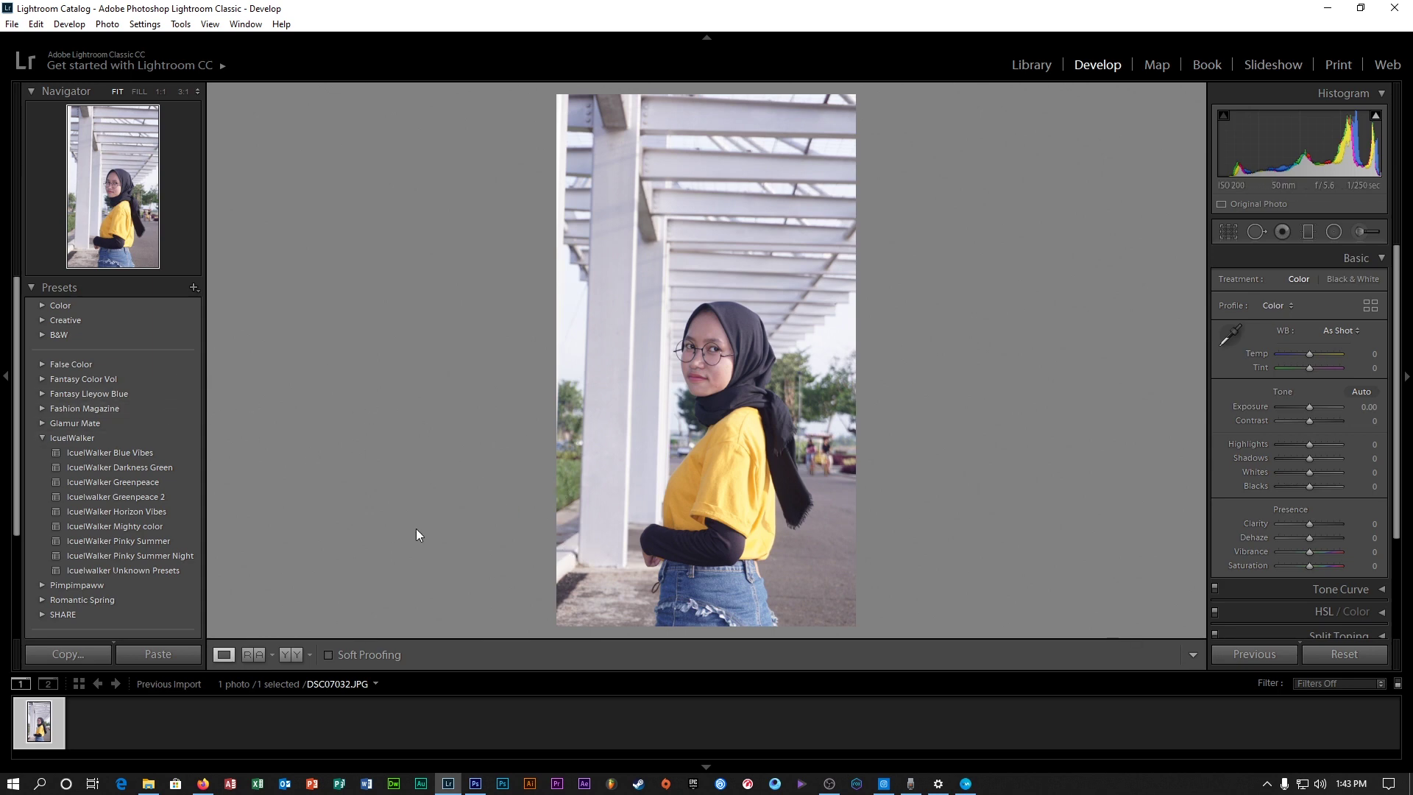
left_click_drag(19, 338, 26, 424)
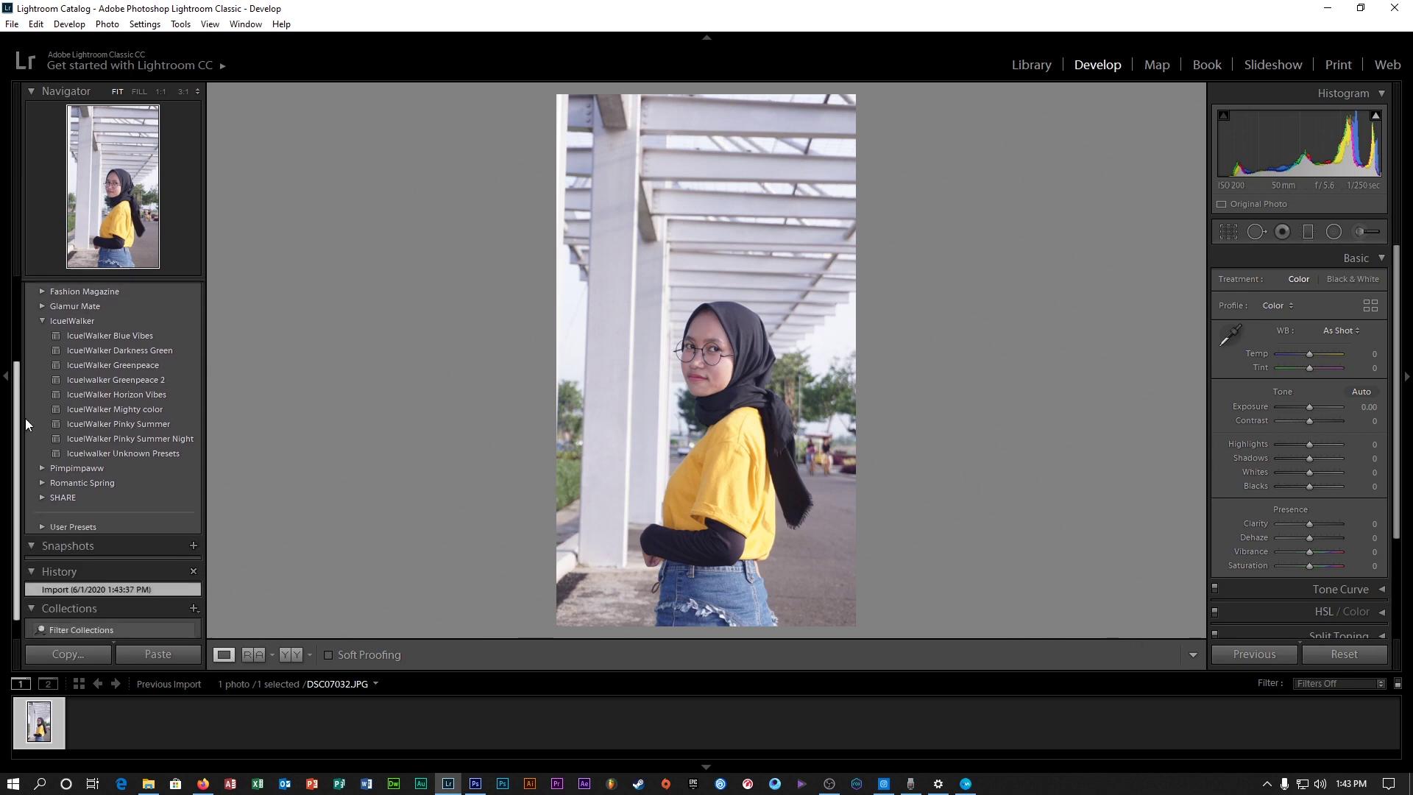
scroll(112, 499, "up", 2)
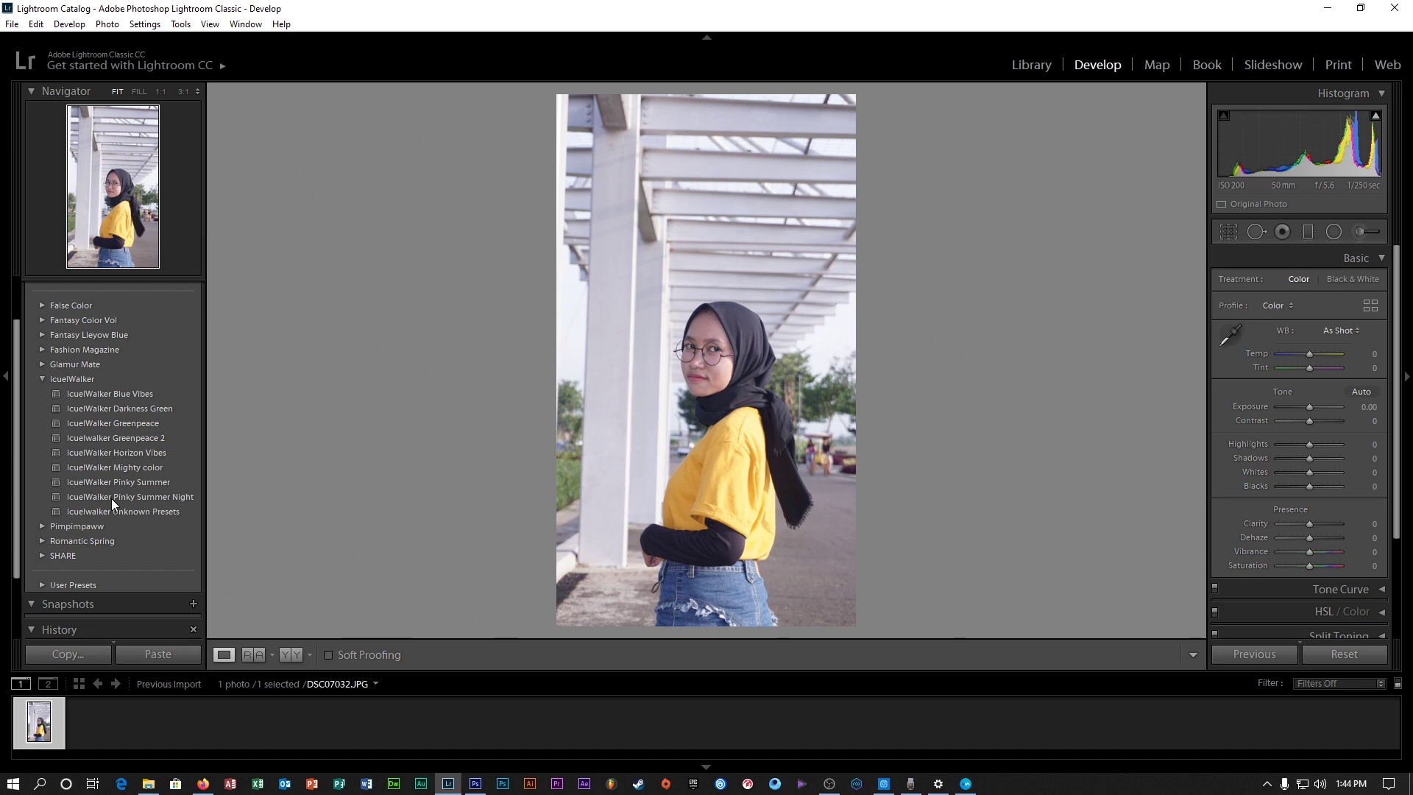
left_click(112, 482)
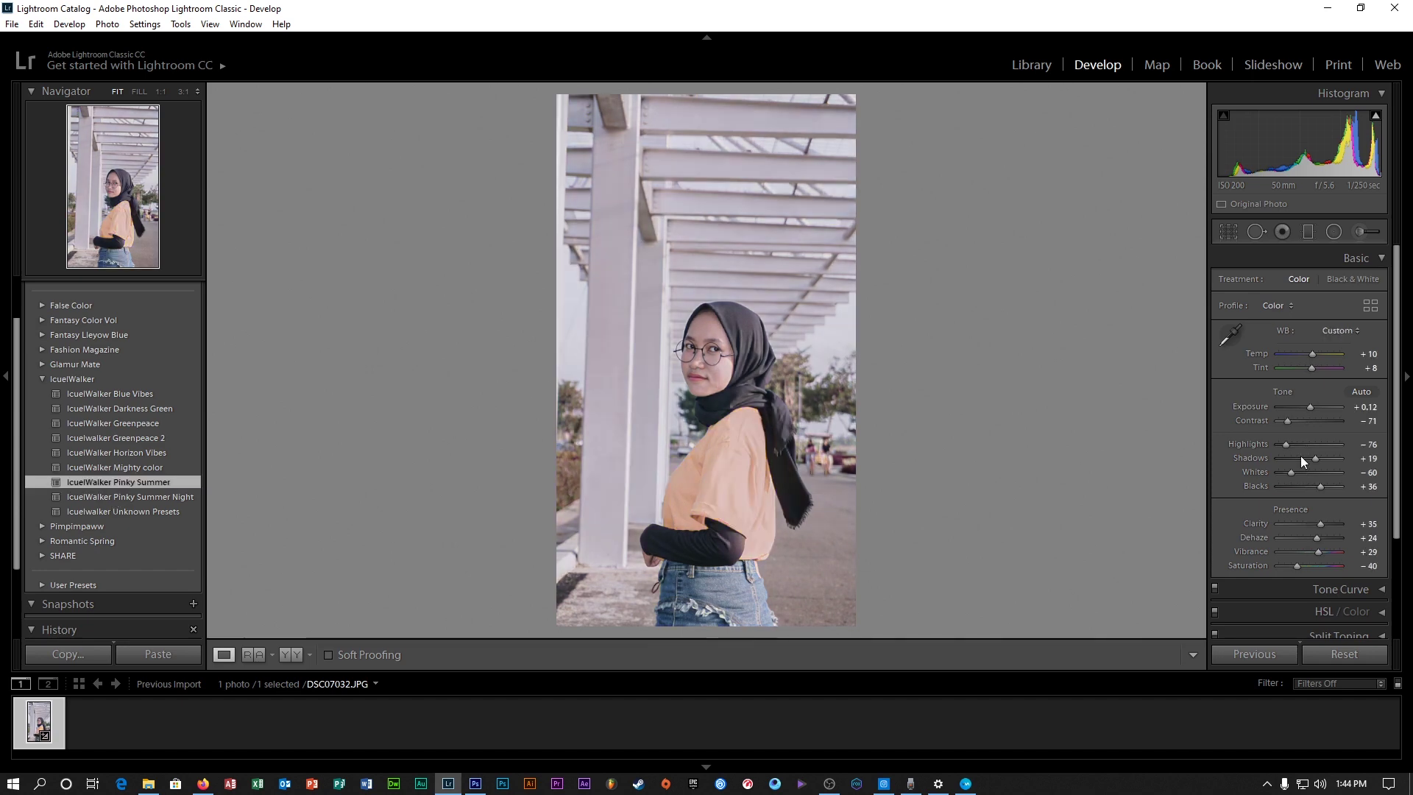
scroll(1201, 477, "down", 2)
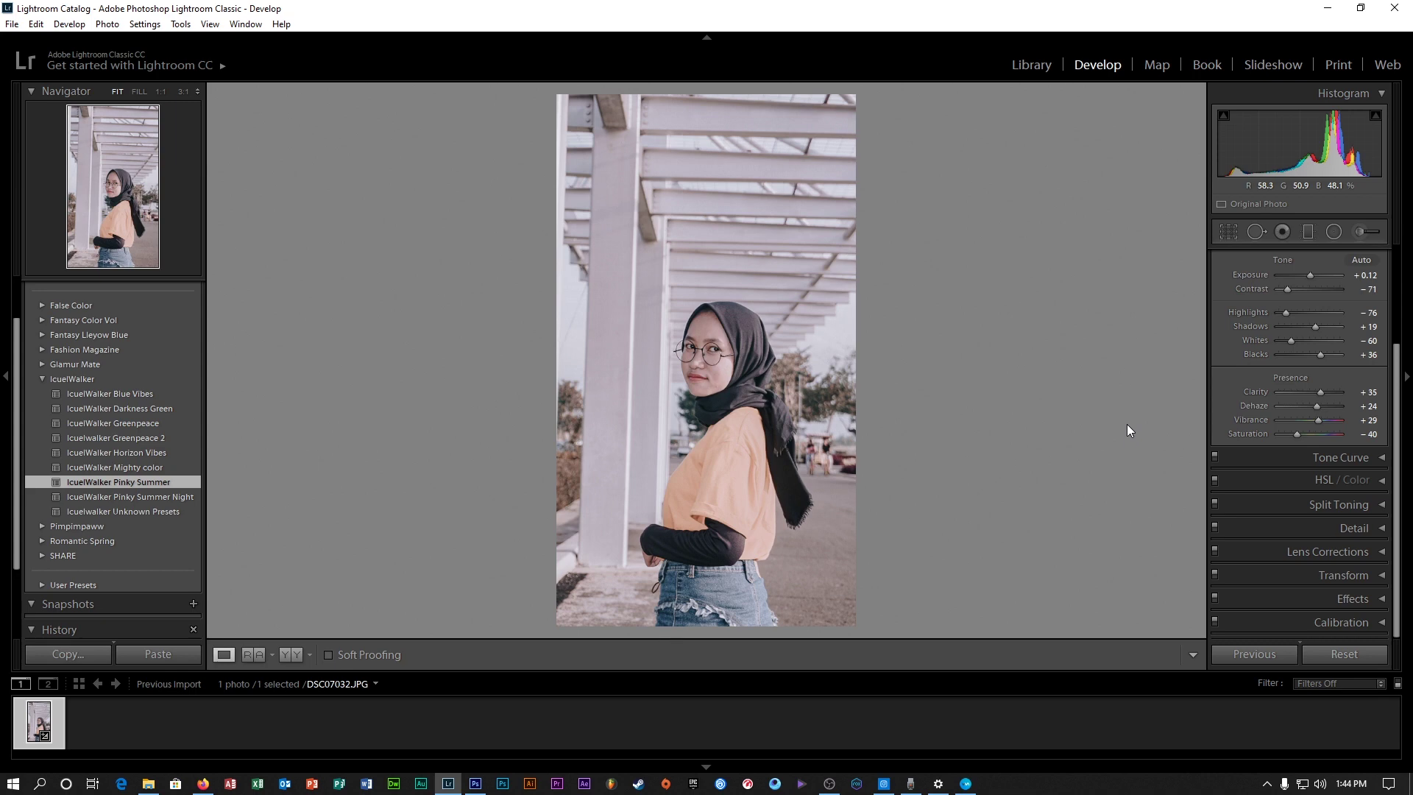
- Start exporting the edited photo and choose Desktop as the export location
left_click(11, 24)
mouse_move(36, 23)
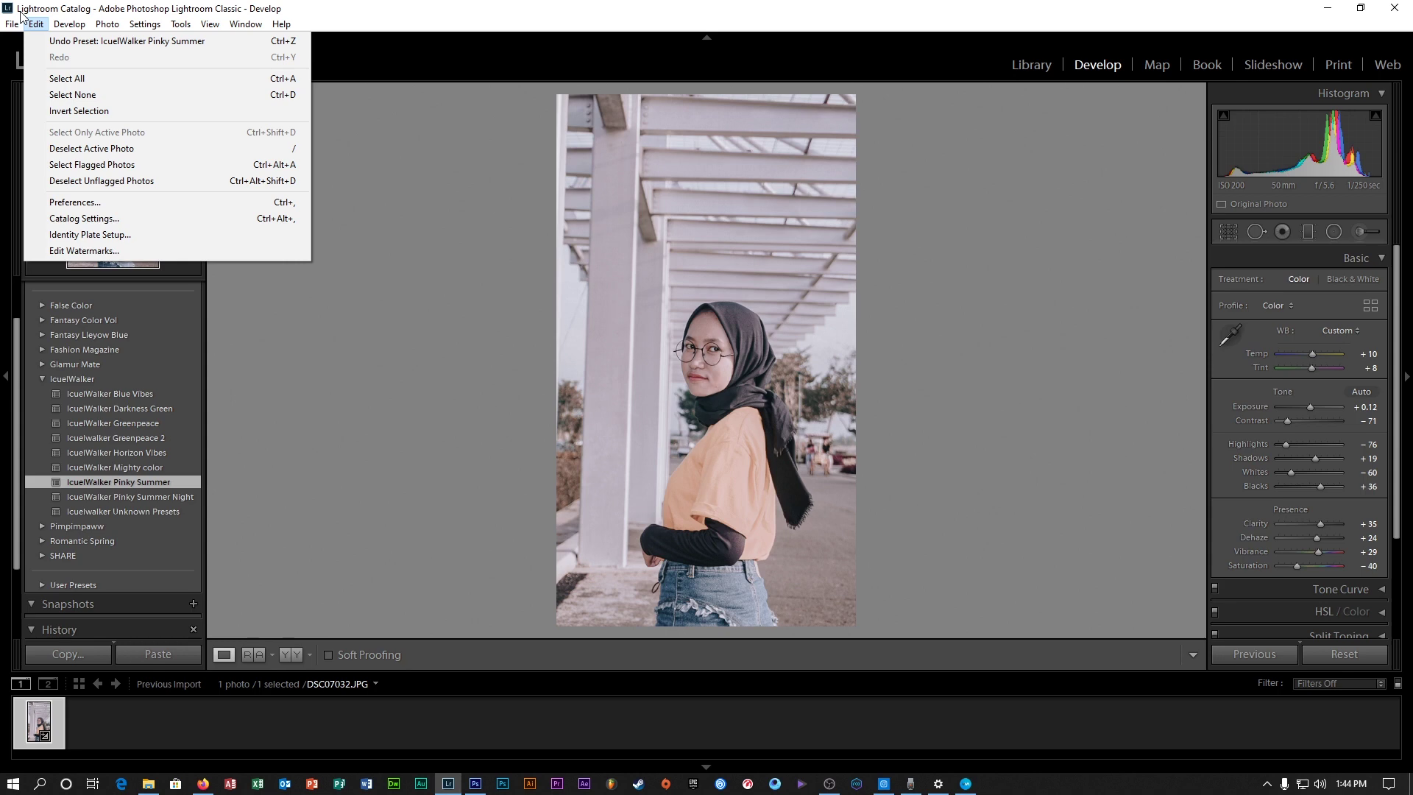
key("ctrl+shift+e")
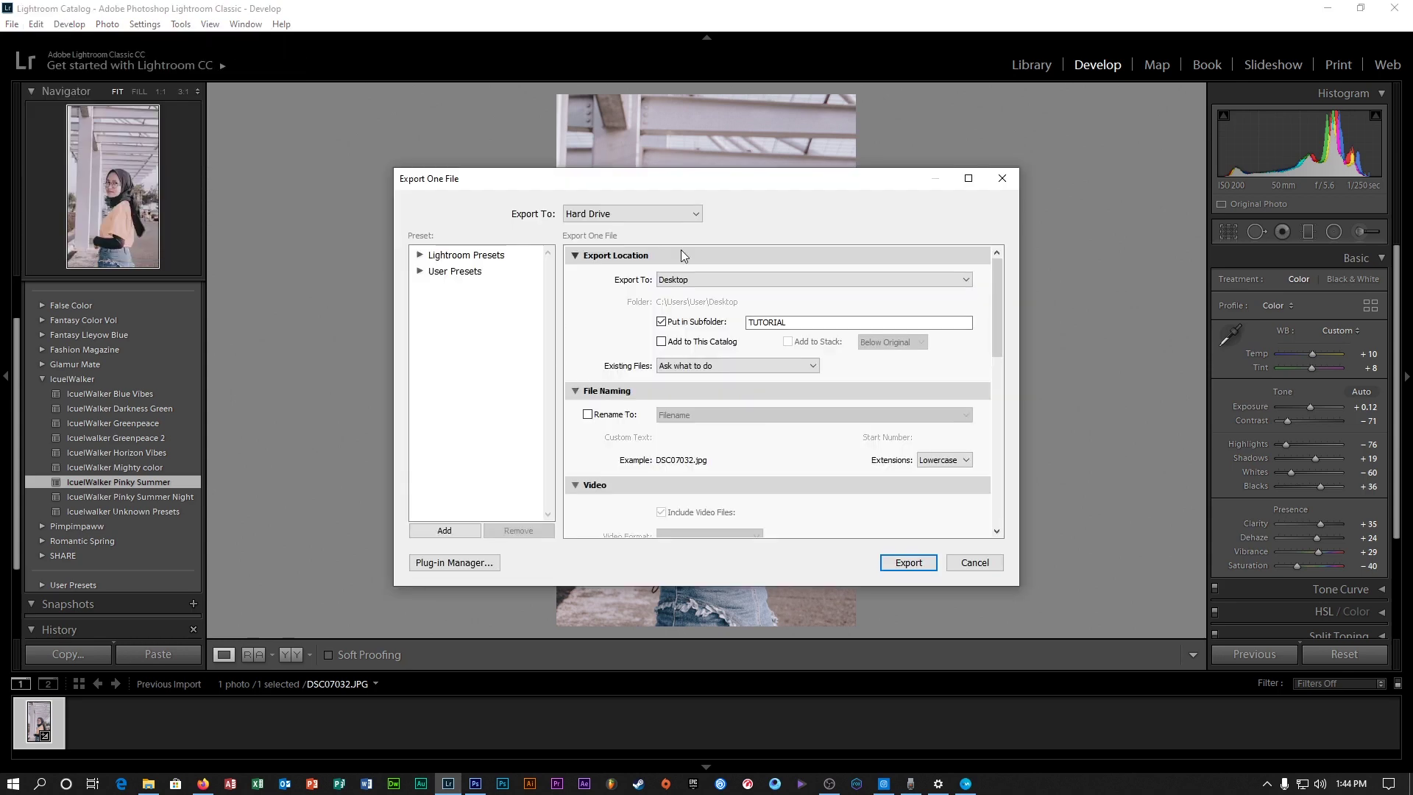
left_click(691, 280)
left_click(670, 280)
left_click(662, 280)
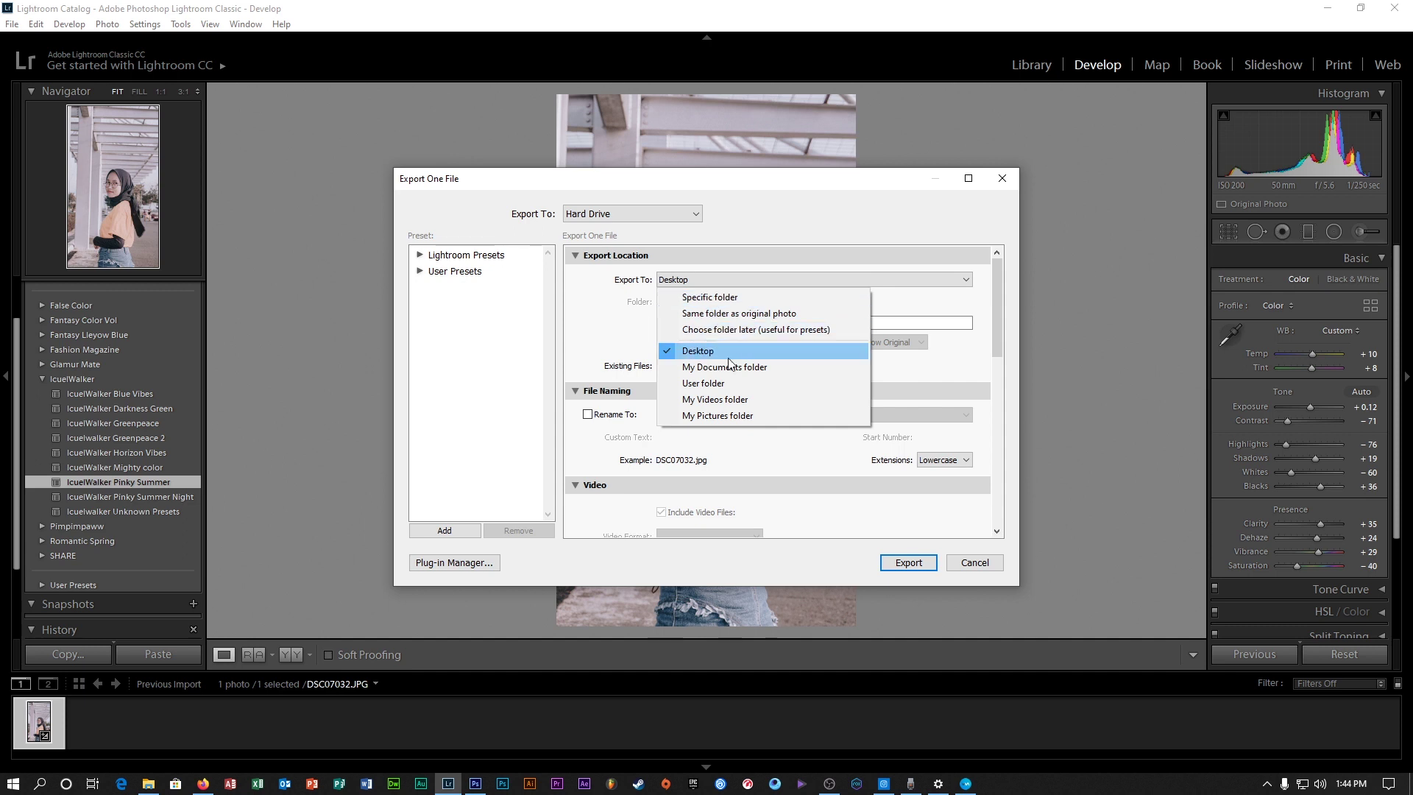
left_click(703, 356)
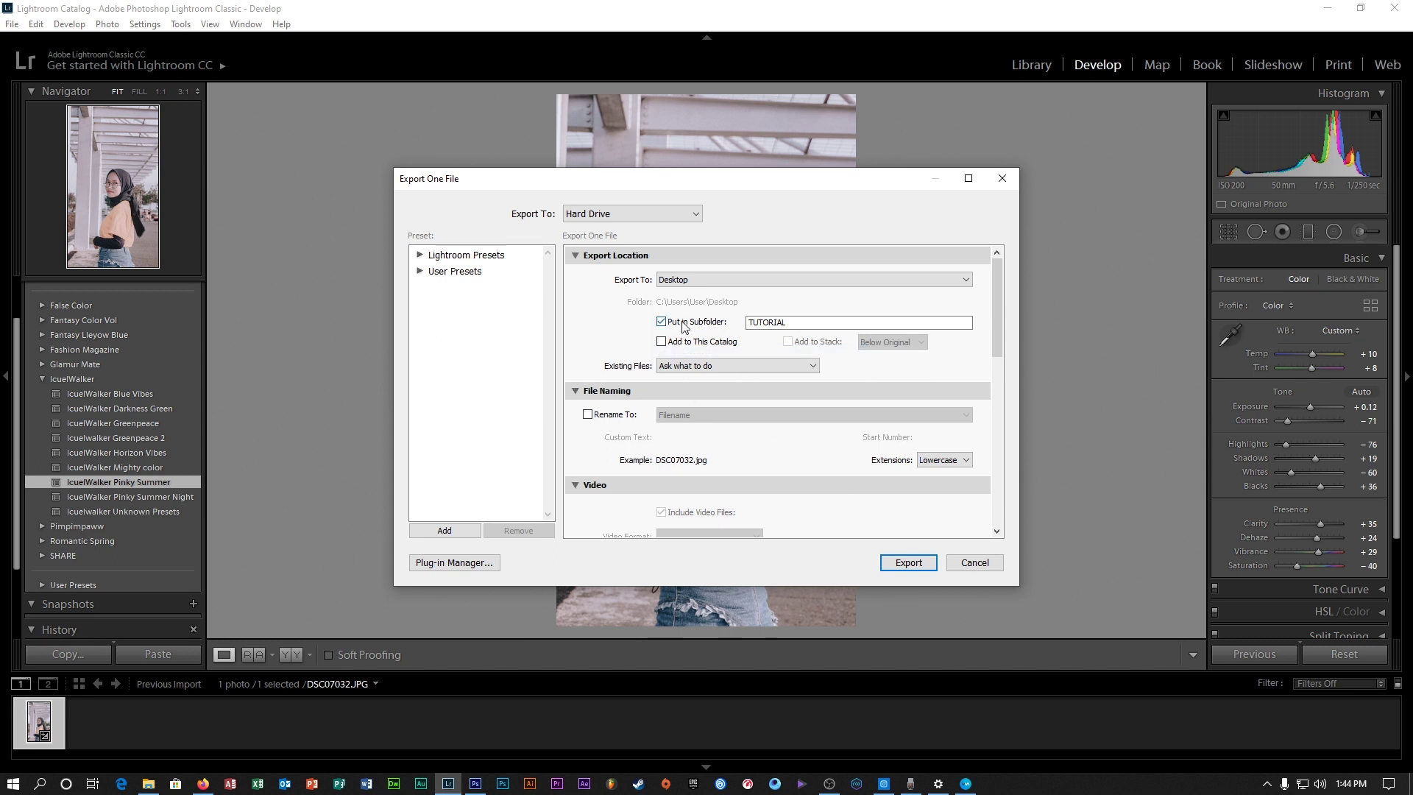
- Have the export placed in a subfolder named TUTORIAL 1
left_click(776, 321)
left_click(660, 322)
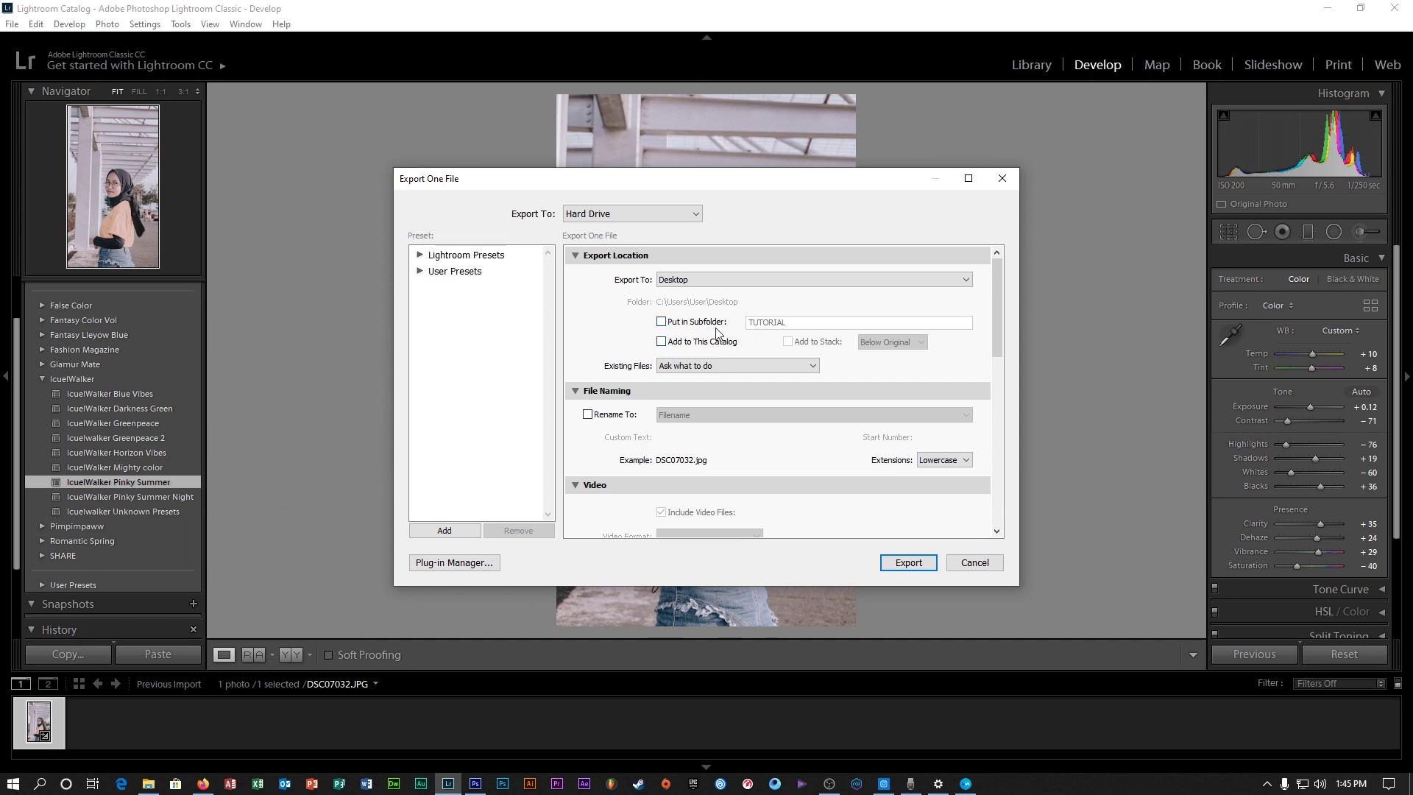
left_click(680, 328)
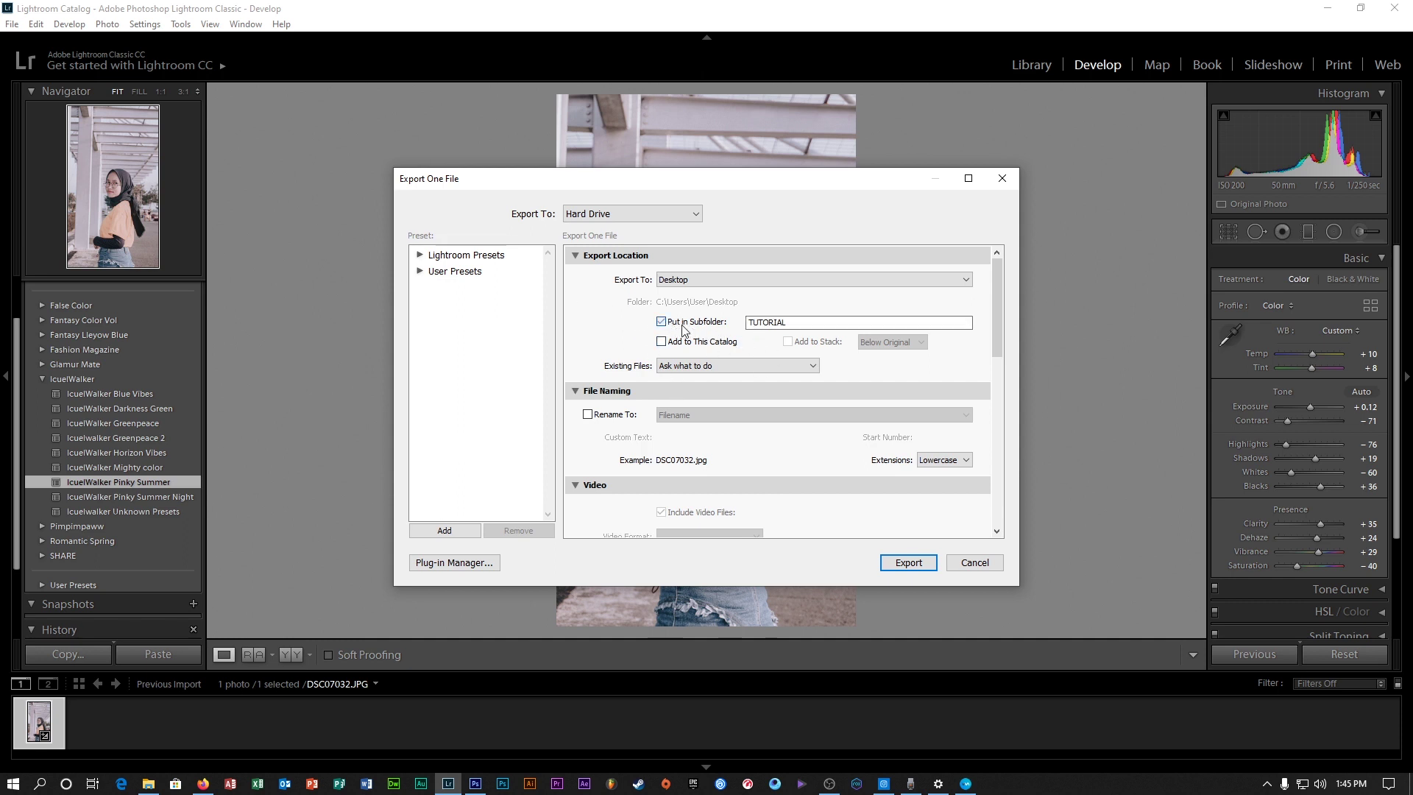
key("BackSpace")
type("TUTORIAL 1")
- Keep the JPEG quality at 100 and export the photo
left_click(998, 391)
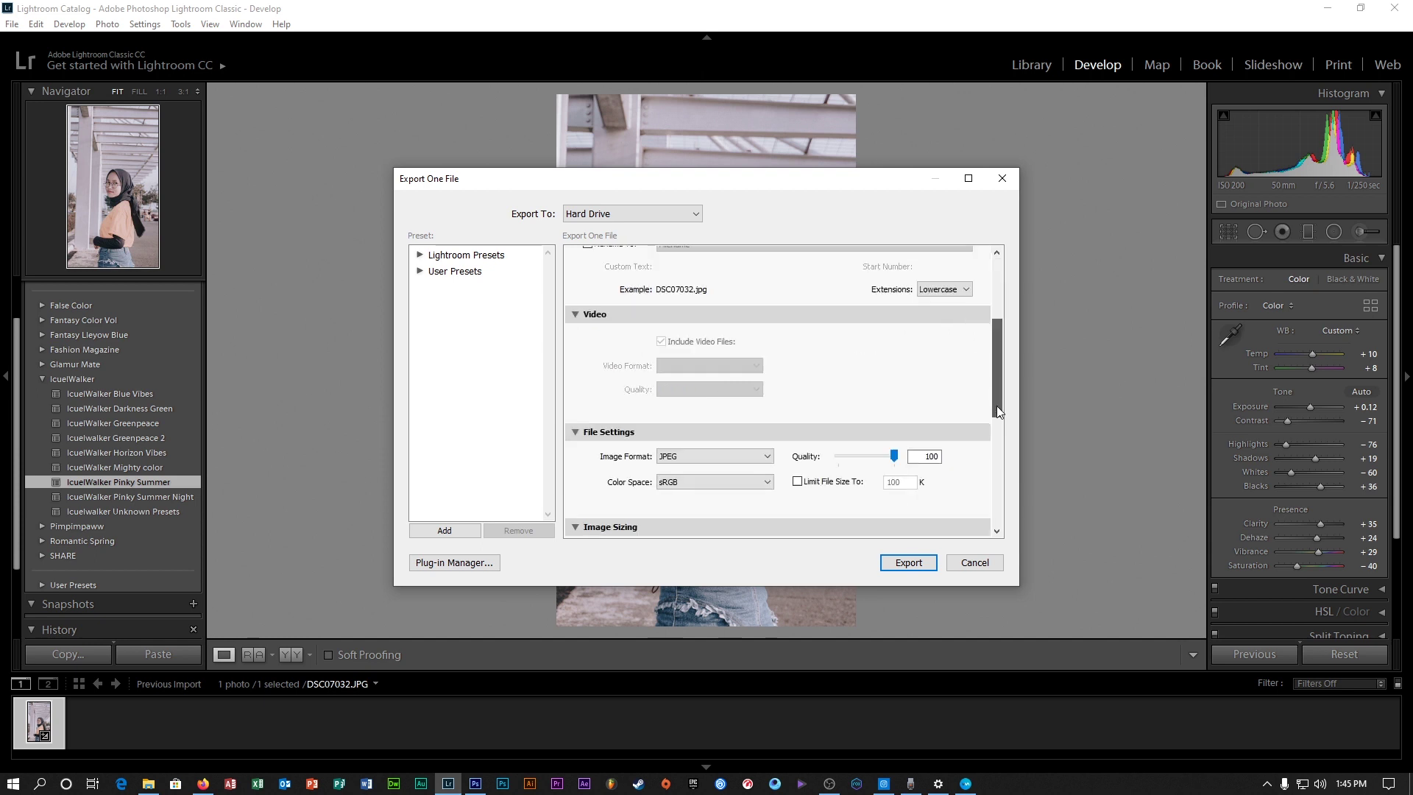
left_click_drag(997, 407, 1002, 433)
mouse_move(892, 374)
left_mouse_down()
mouse_move(879, 374)
mouse_move(899, 373)
left_mouse_up()
left_click(925, 371)
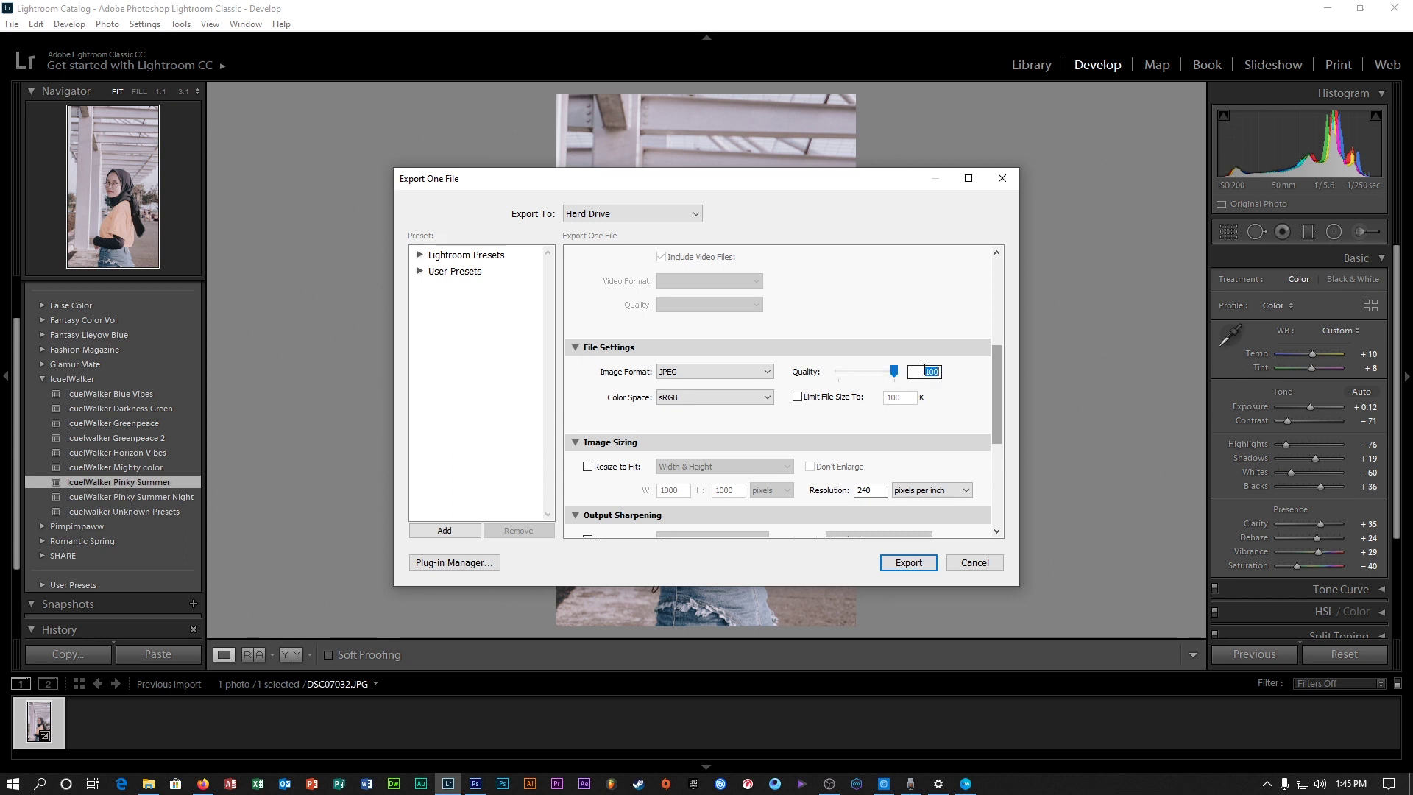
left_click_drag(996, 395, 989, 258)
left_click(910, 564)
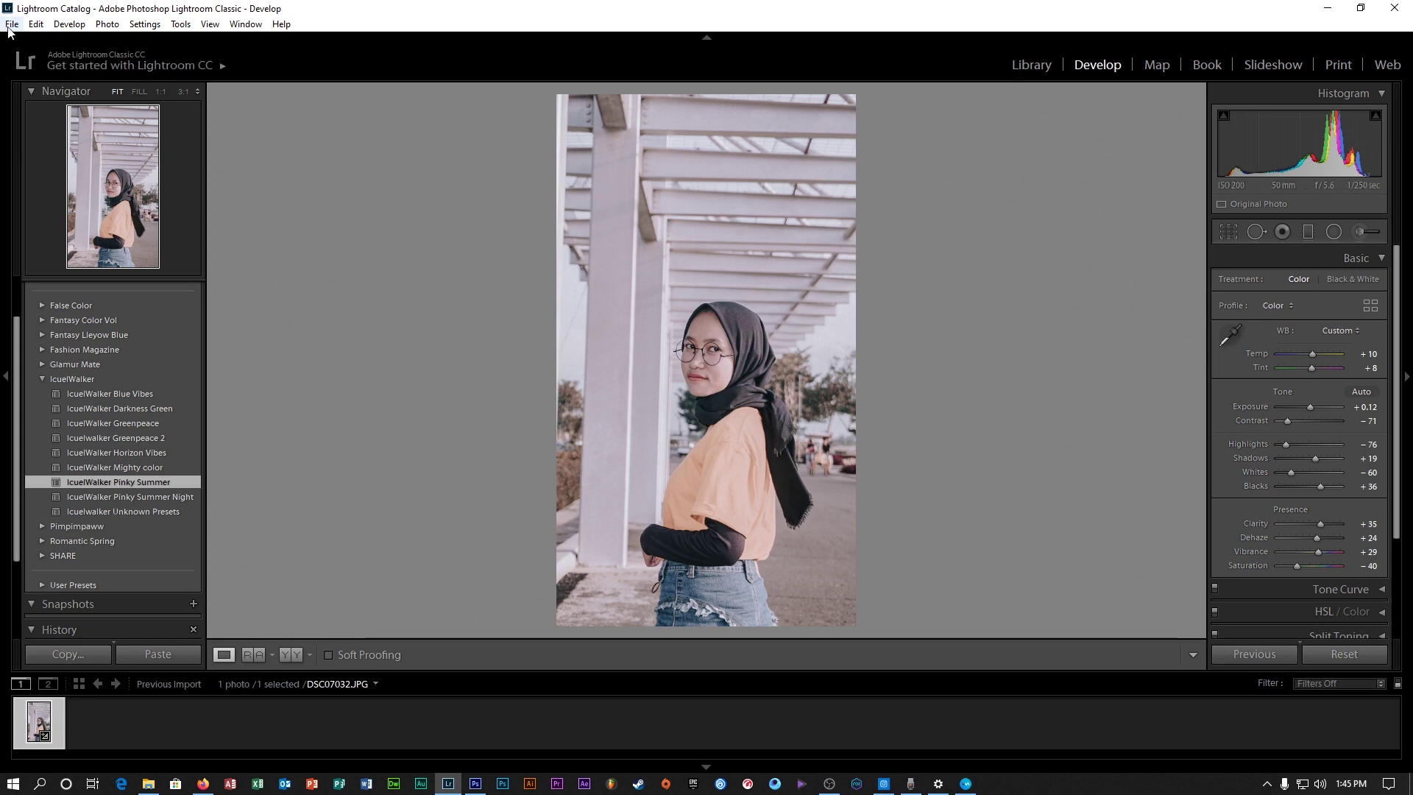
- Minimize Lightroom and File Explorer, and move the TUTORIAL 1 folder to the empty desktop area above the fish
left_click(1327, 8)
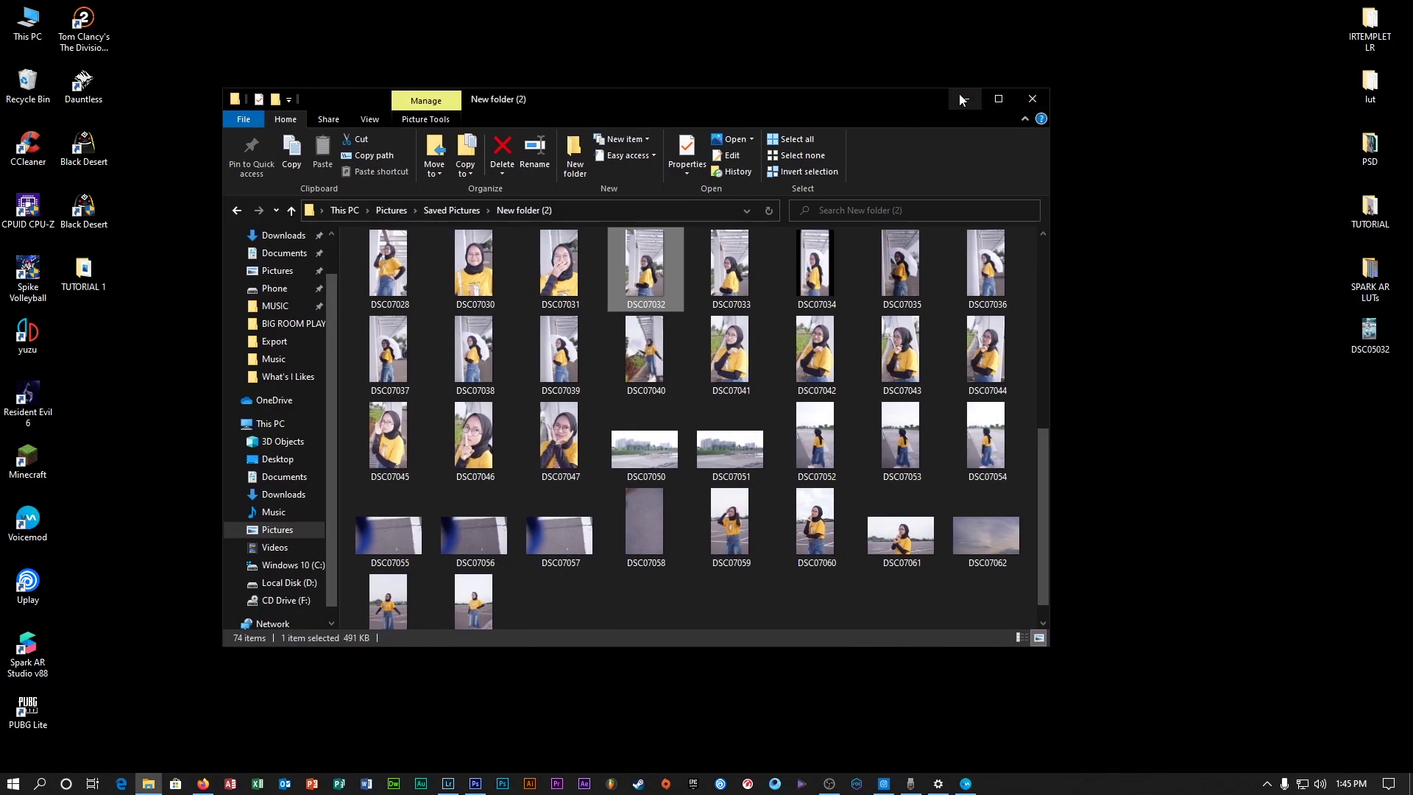
left_click(959, 98)
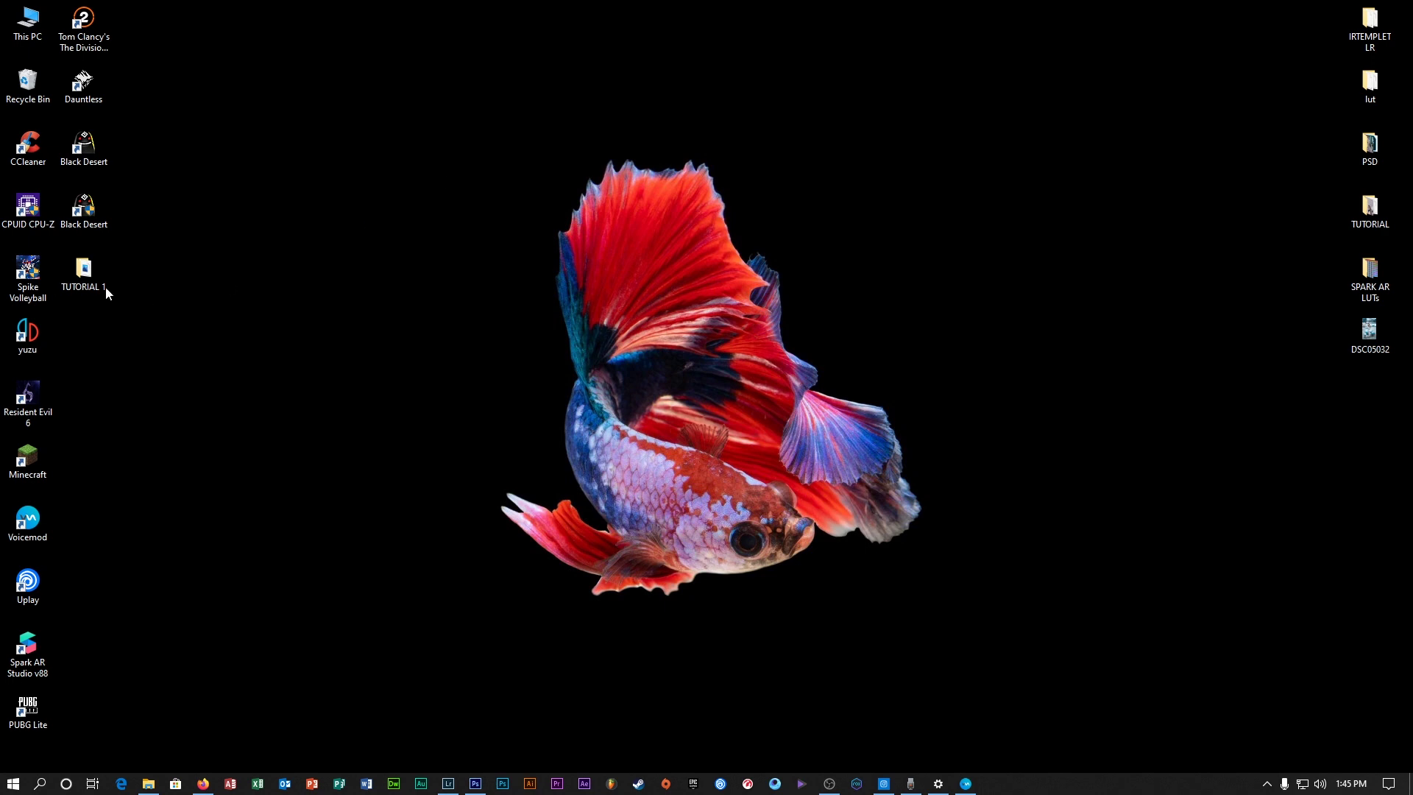
left_click_drag(107, 293, 513, 98)
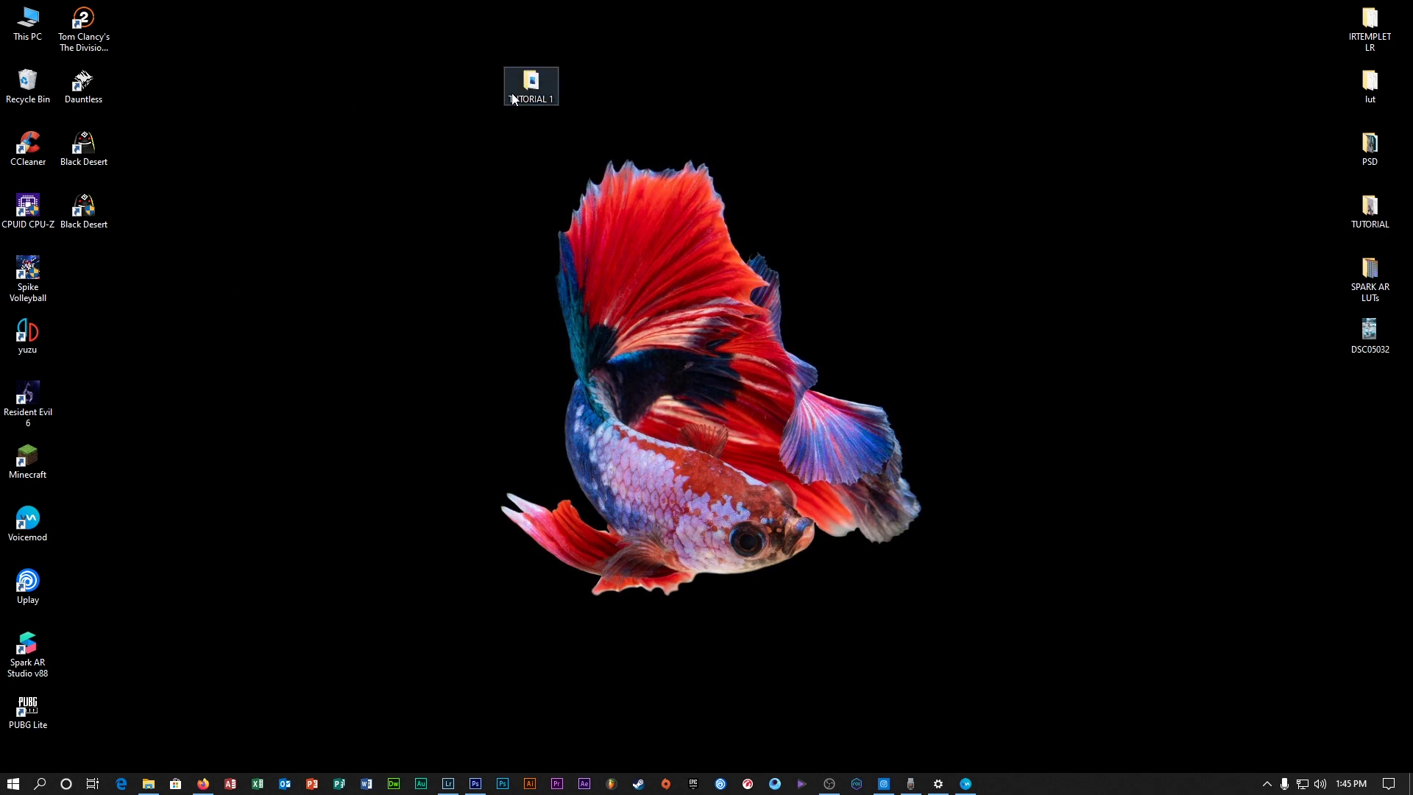
- Open the exported DSC07032 photo from the TUTORIAL 1 folder, view it full screen, and close the viewer
double_click(552, 88)
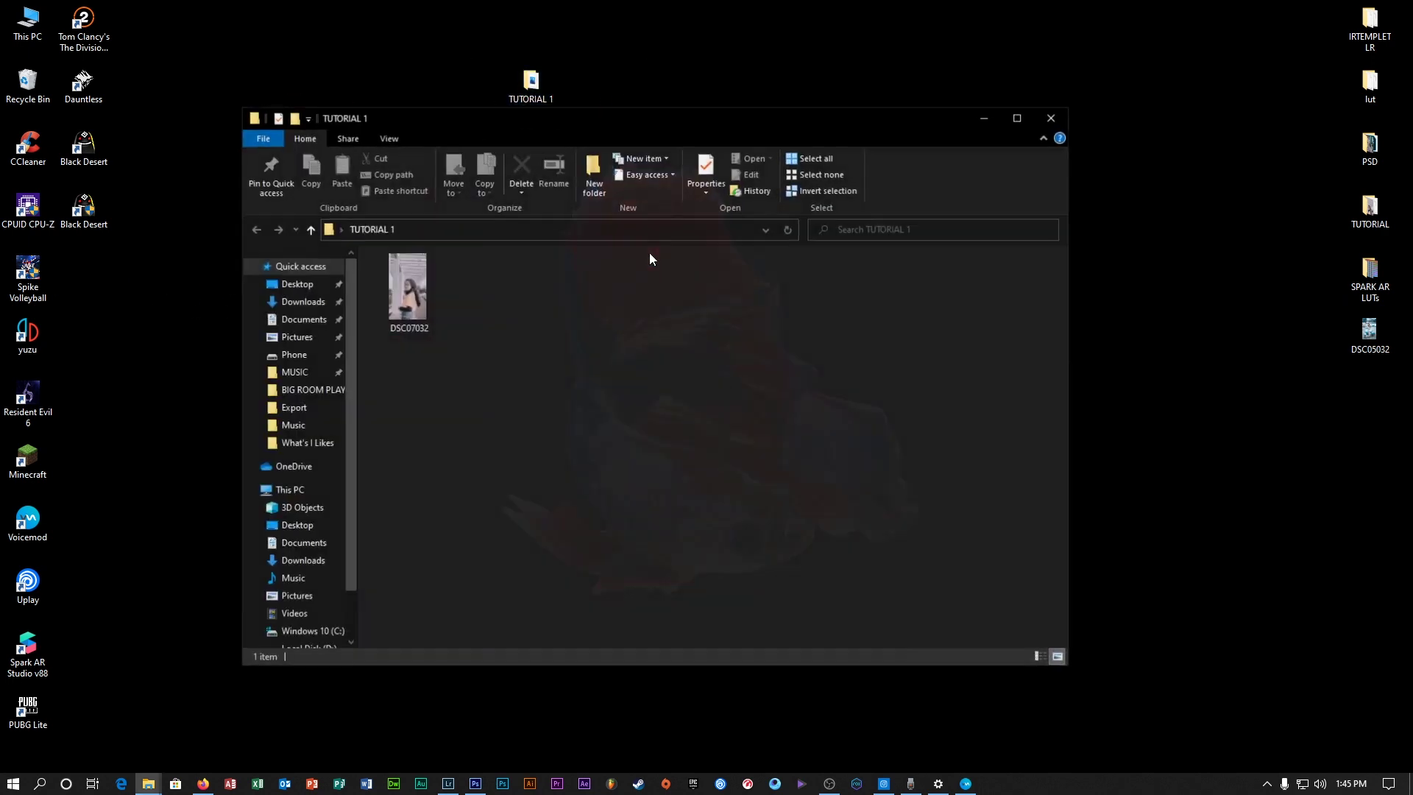
left_click(410, 305)
double_click(408, 303)
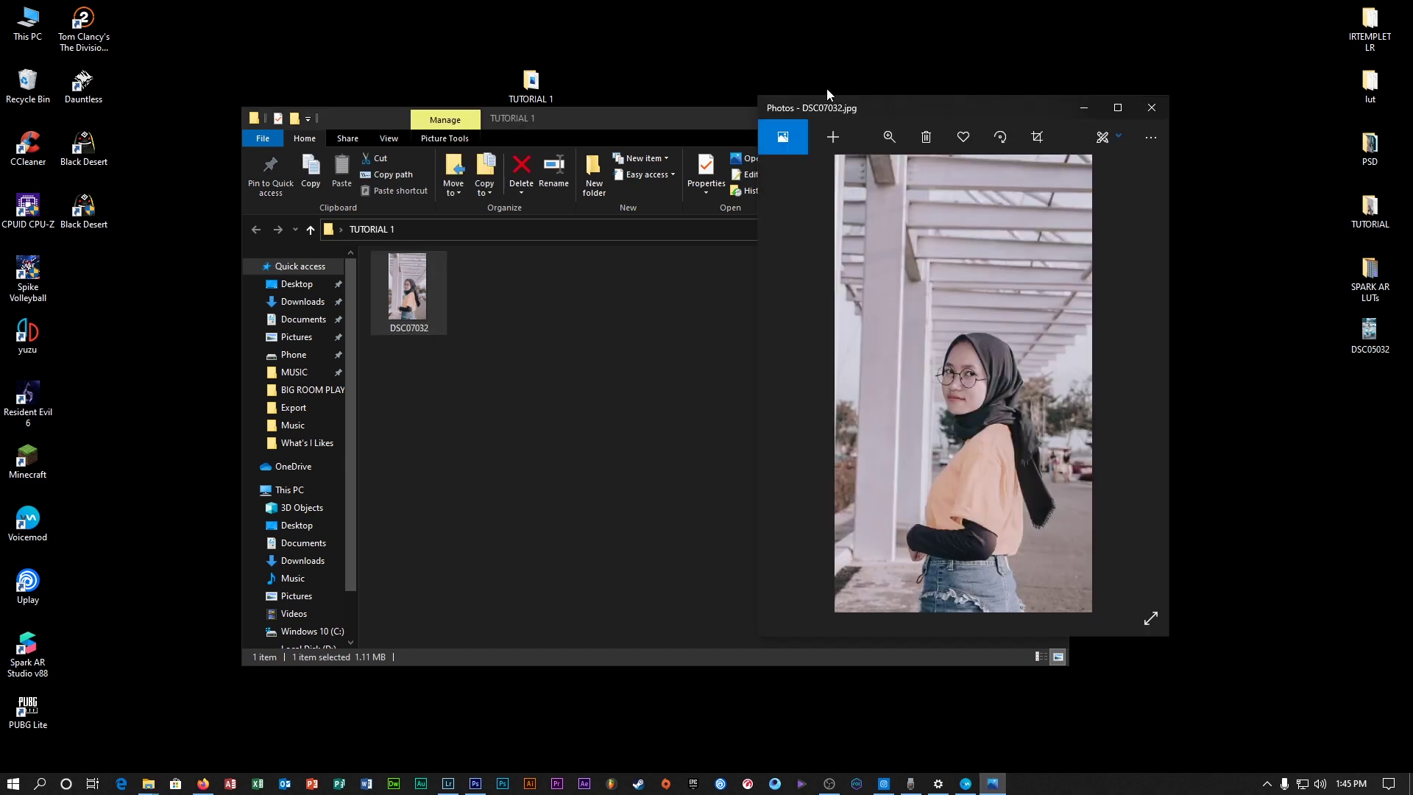
left_click_drag(827, 88, 953, 1)
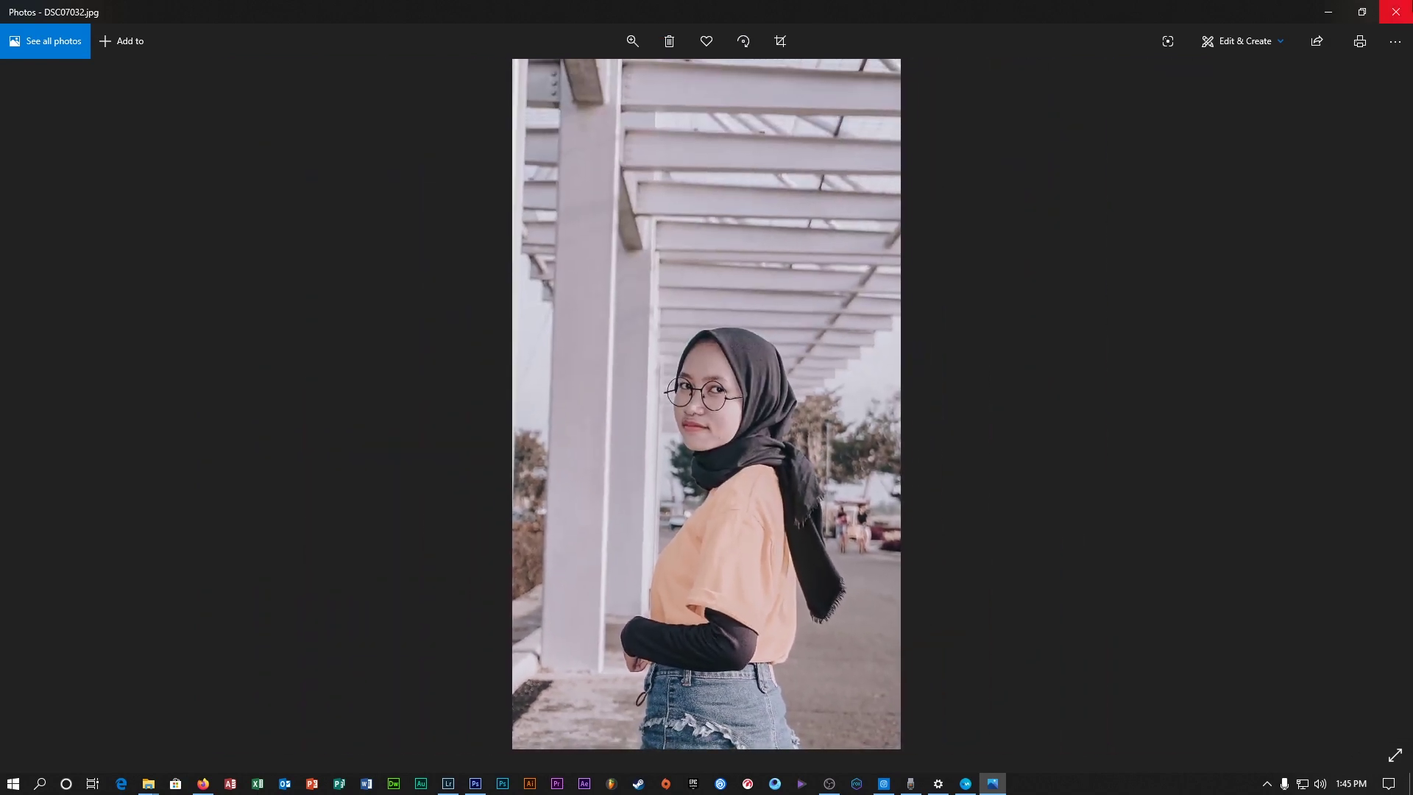
left_click(1395, 11)
- Switch to Photoshop, opening DSC07032 from the TUTORIAL 1 folder there, and activate the Move tool
left_click_drag(660, 119, 1011, 103)
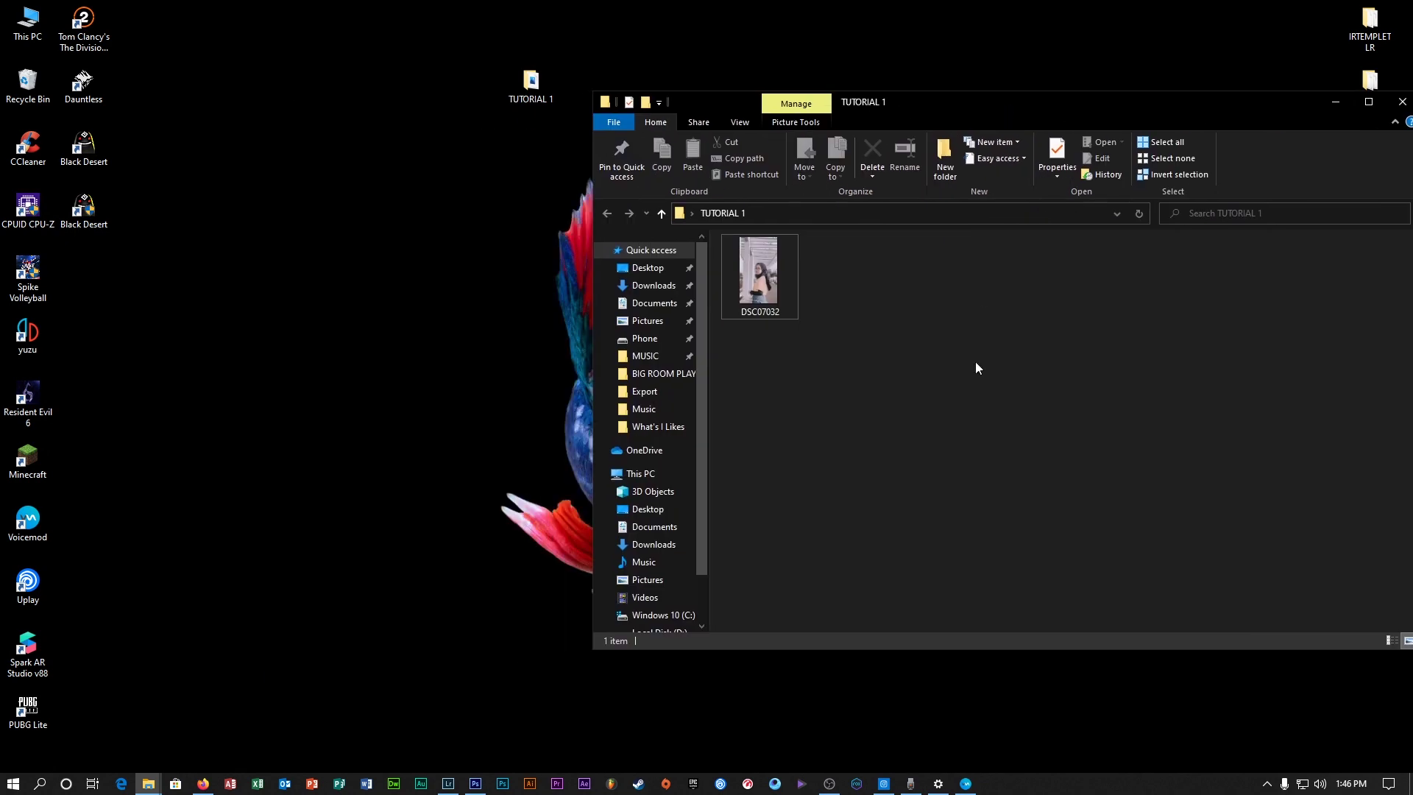
left_click_drag(794, 276, 587, 361)
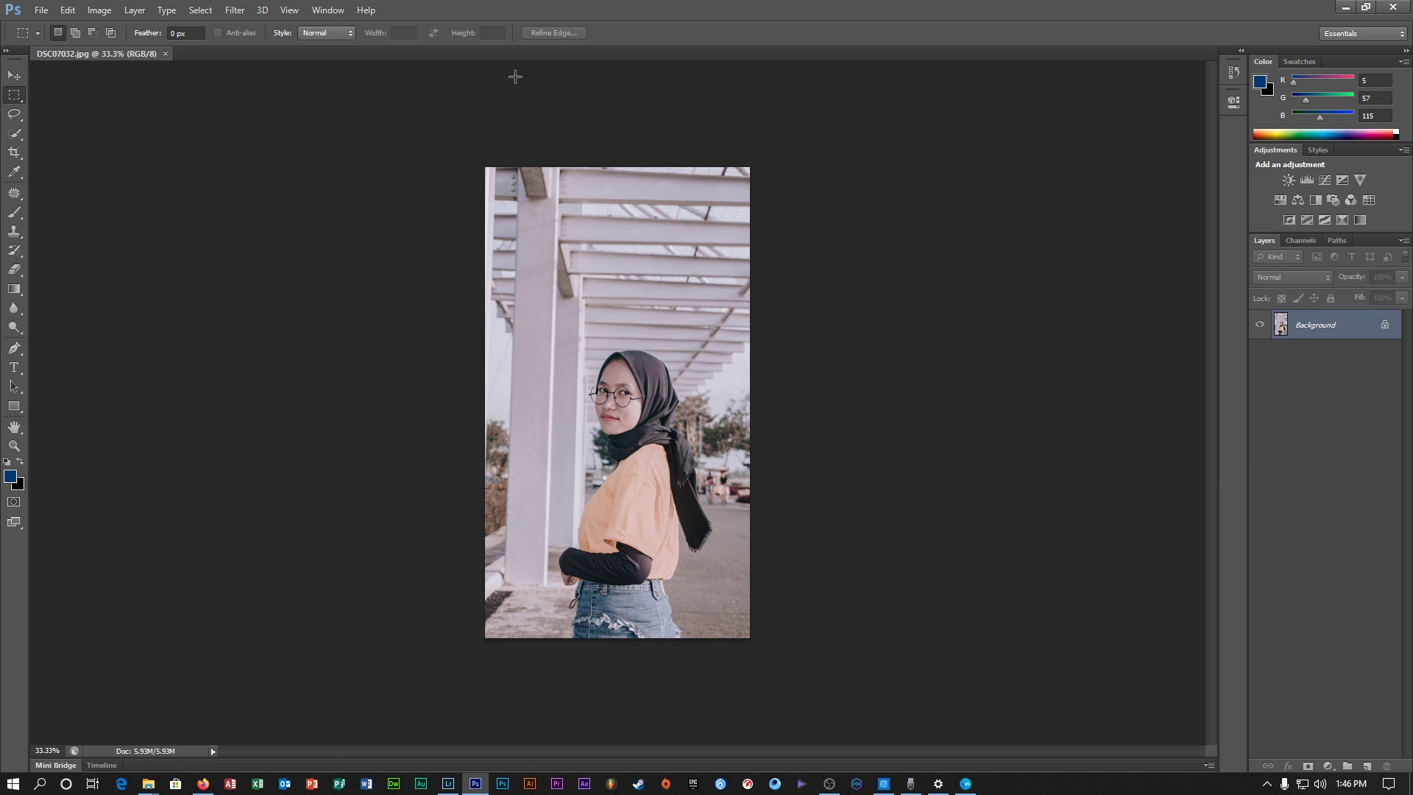
key("ctrl+0")
key("ctrl+plus")
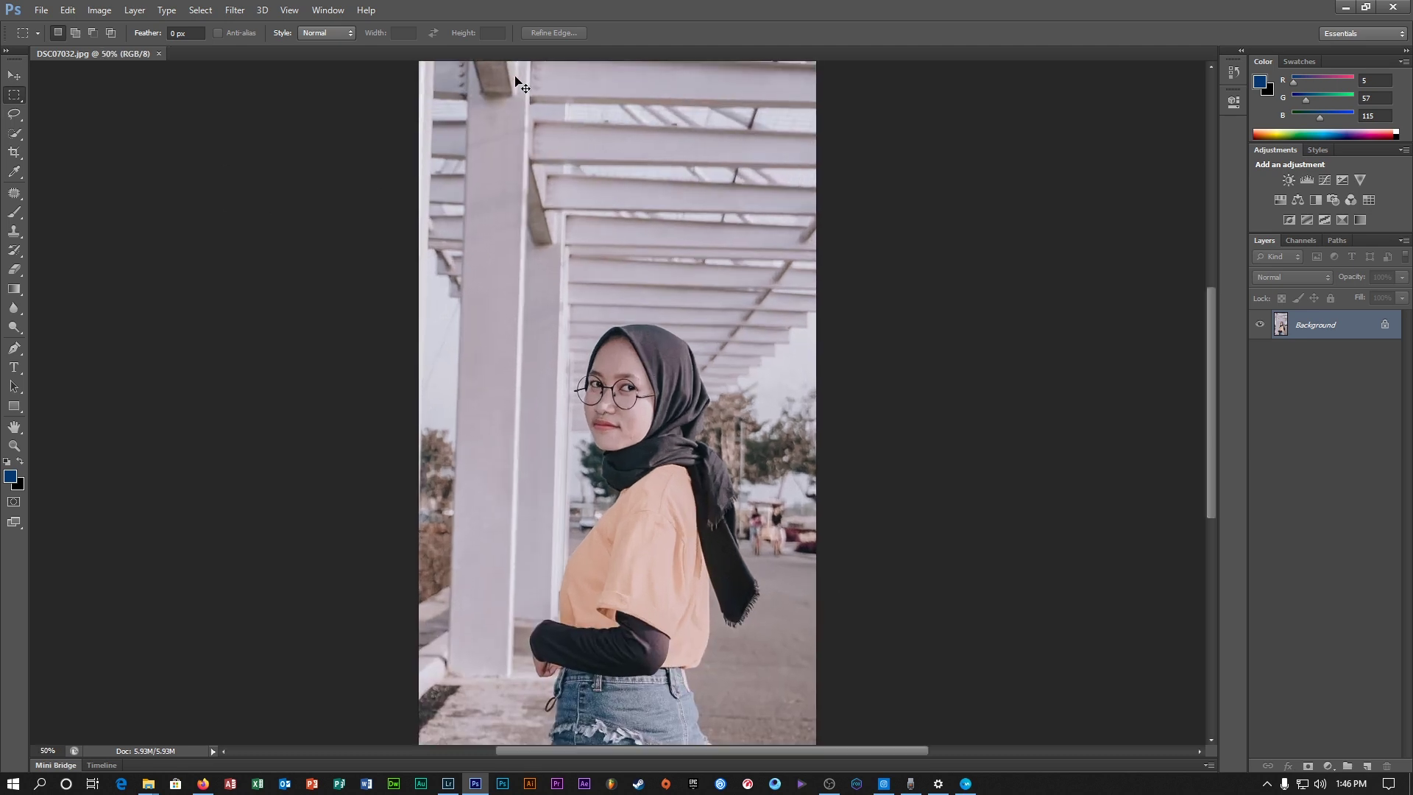
scroll(625, 295, "down", 2)
key("v")
scroll(740, 386, "down", 2)
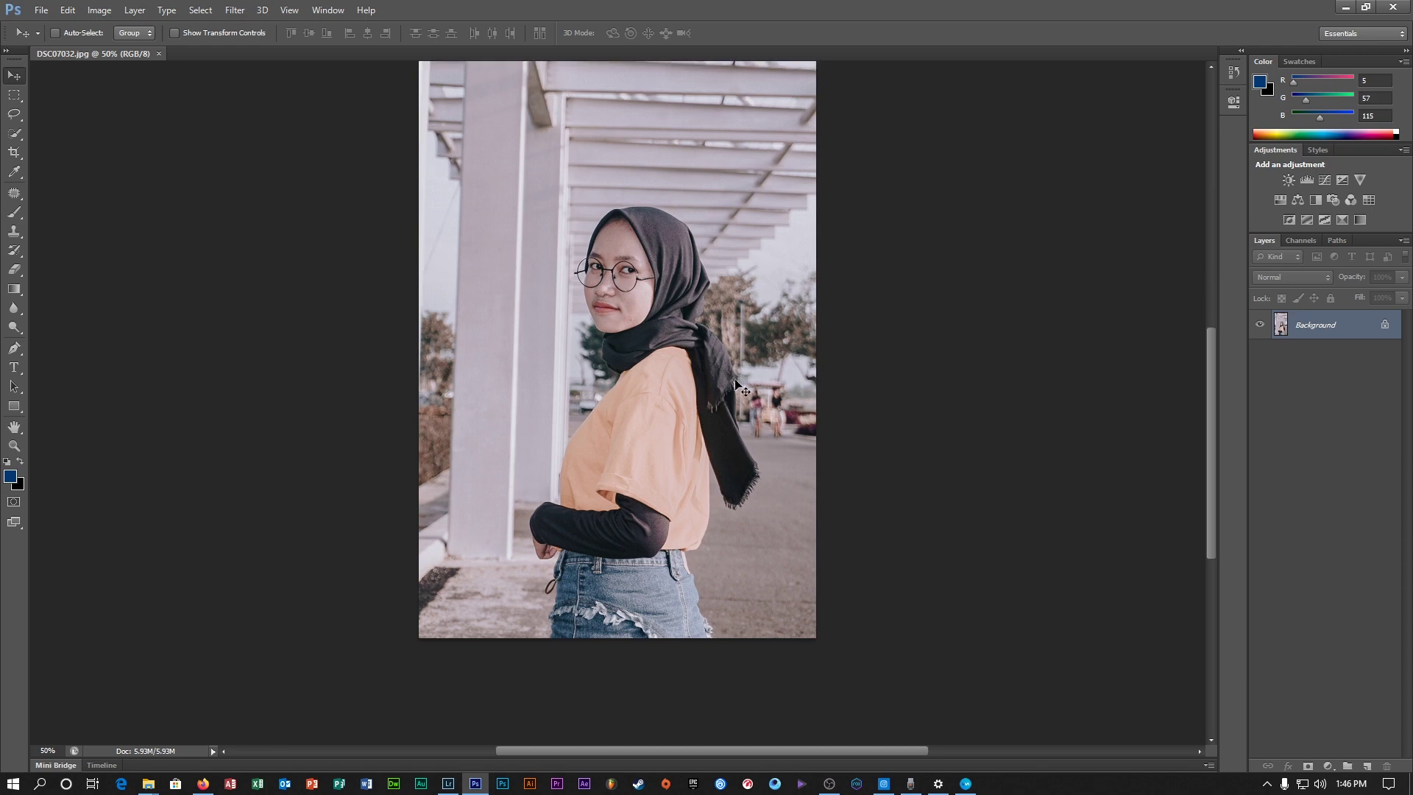
scroll(987, 559, "up", 1)
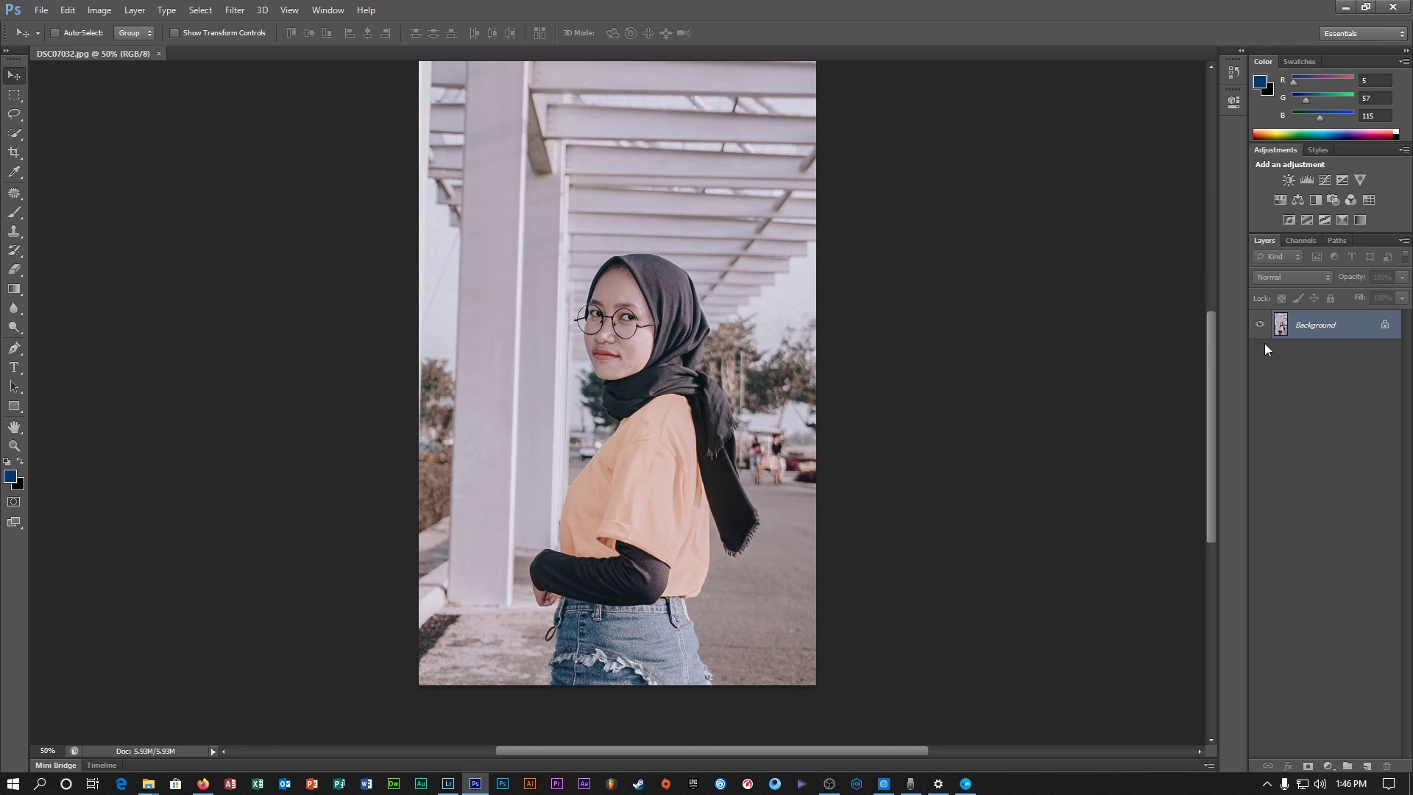
- Duplicate the Background layer, keeping the name Background copy
right_click(1358, 326)
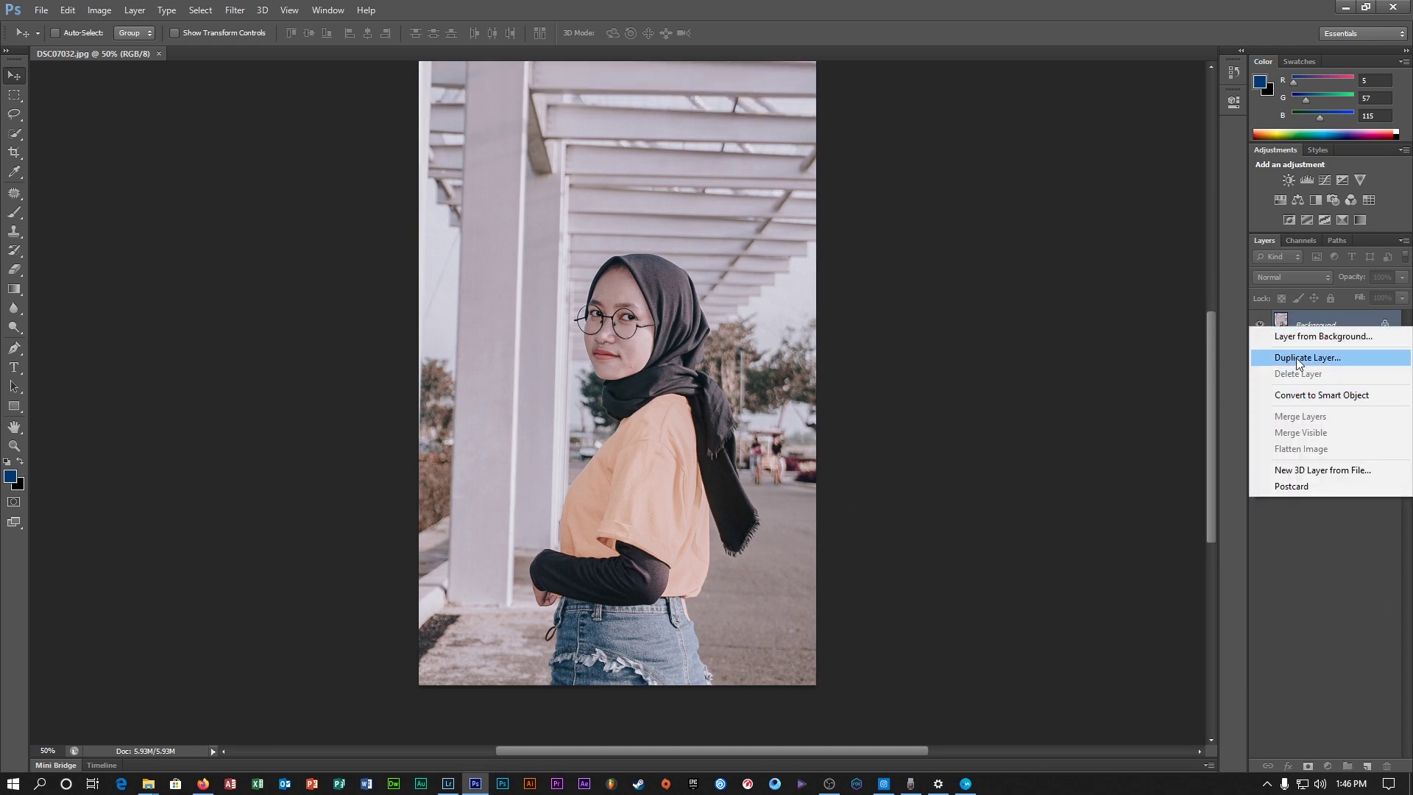
left_click(1297, 359)
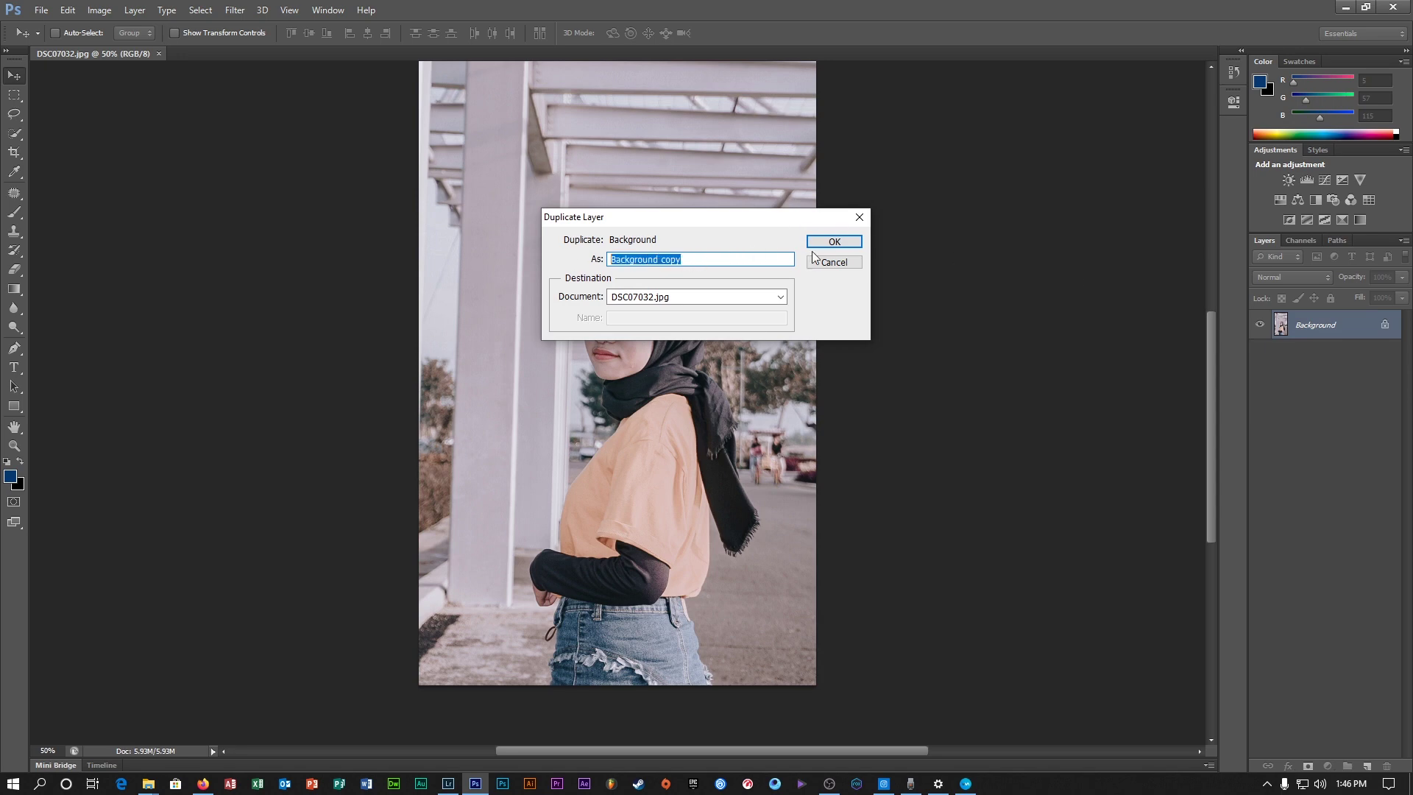
key("Return")
- Get close to the woman's face and choose the Patch Tool for skin retouching
scroll(666, 331, "up", 2)
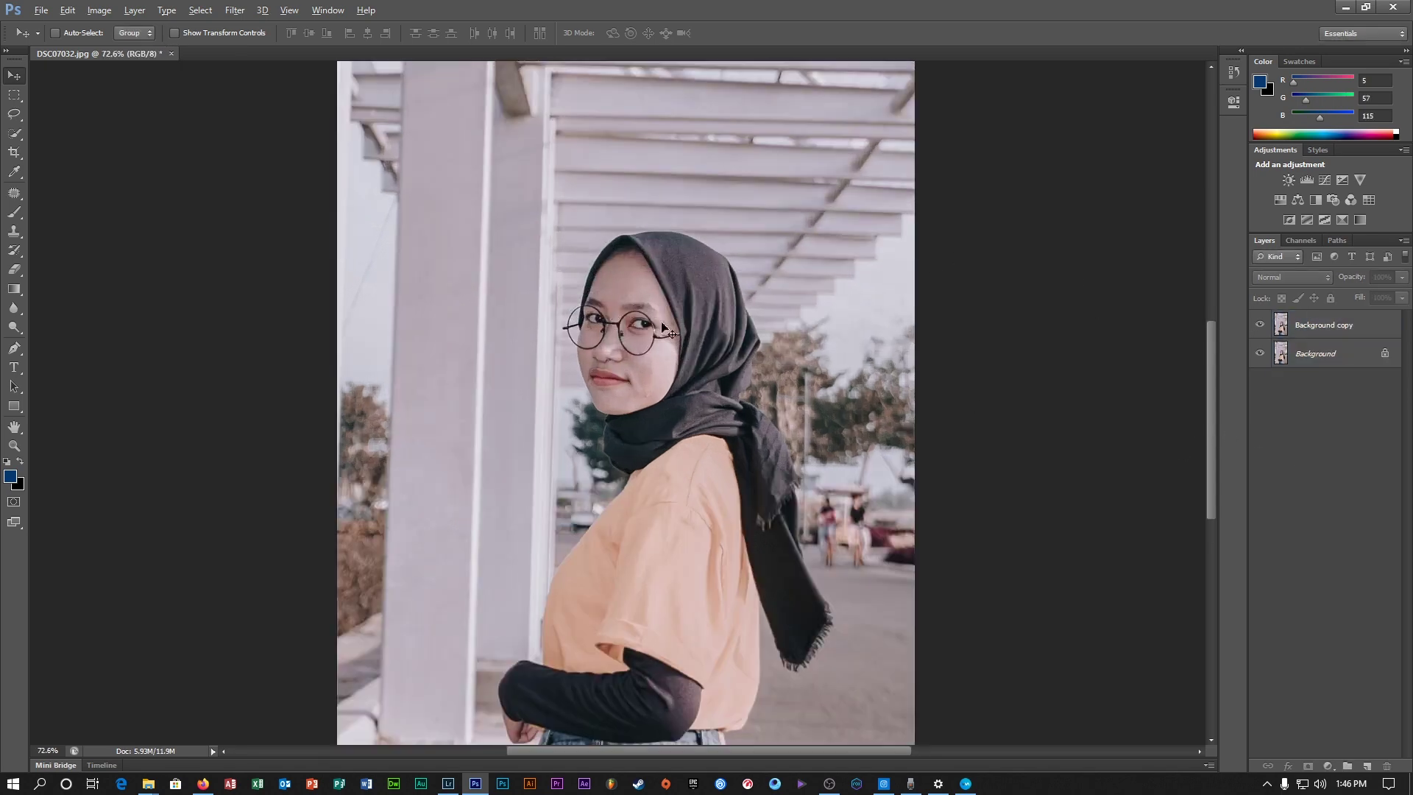
scroll(663, 327, "up", 7)
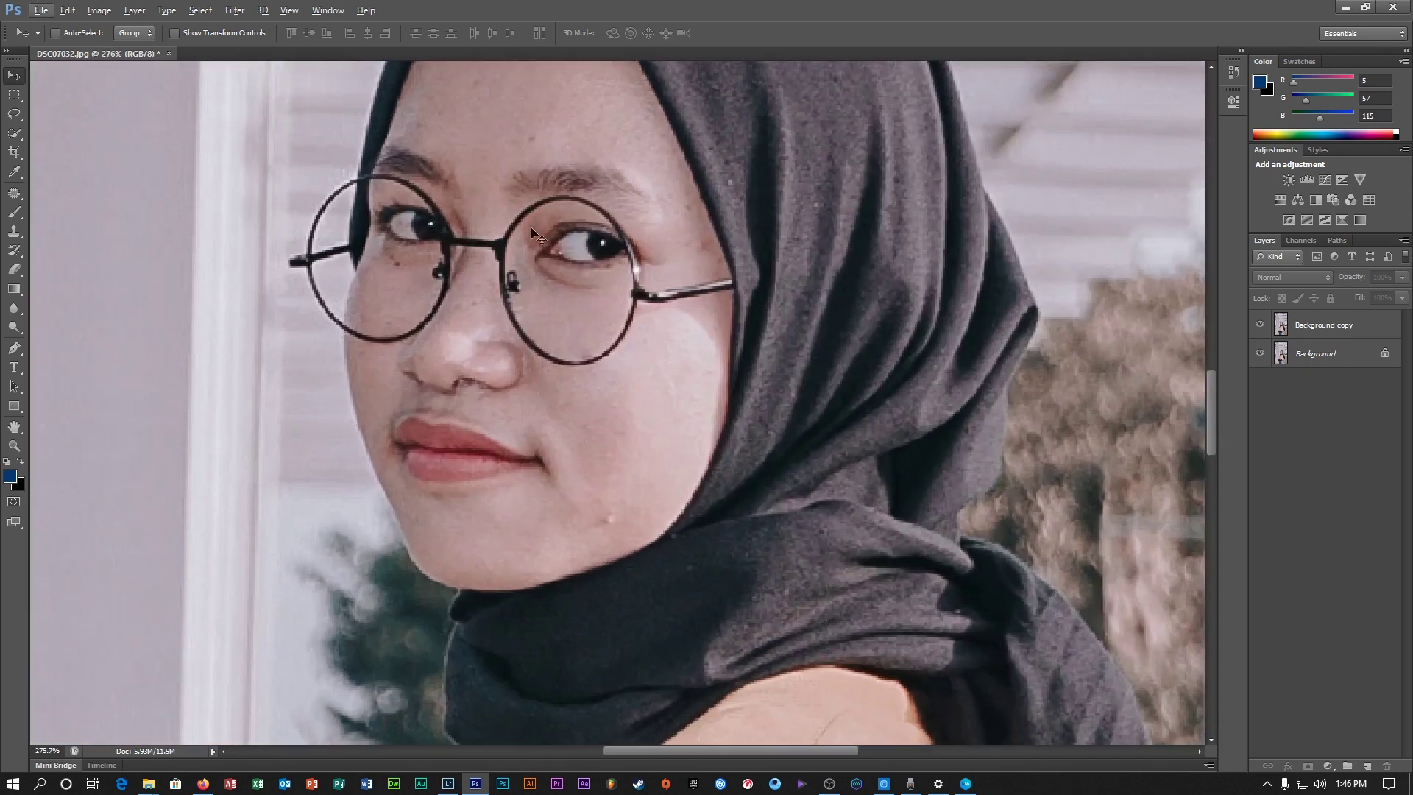
scroll(531, 227, "up", 3)
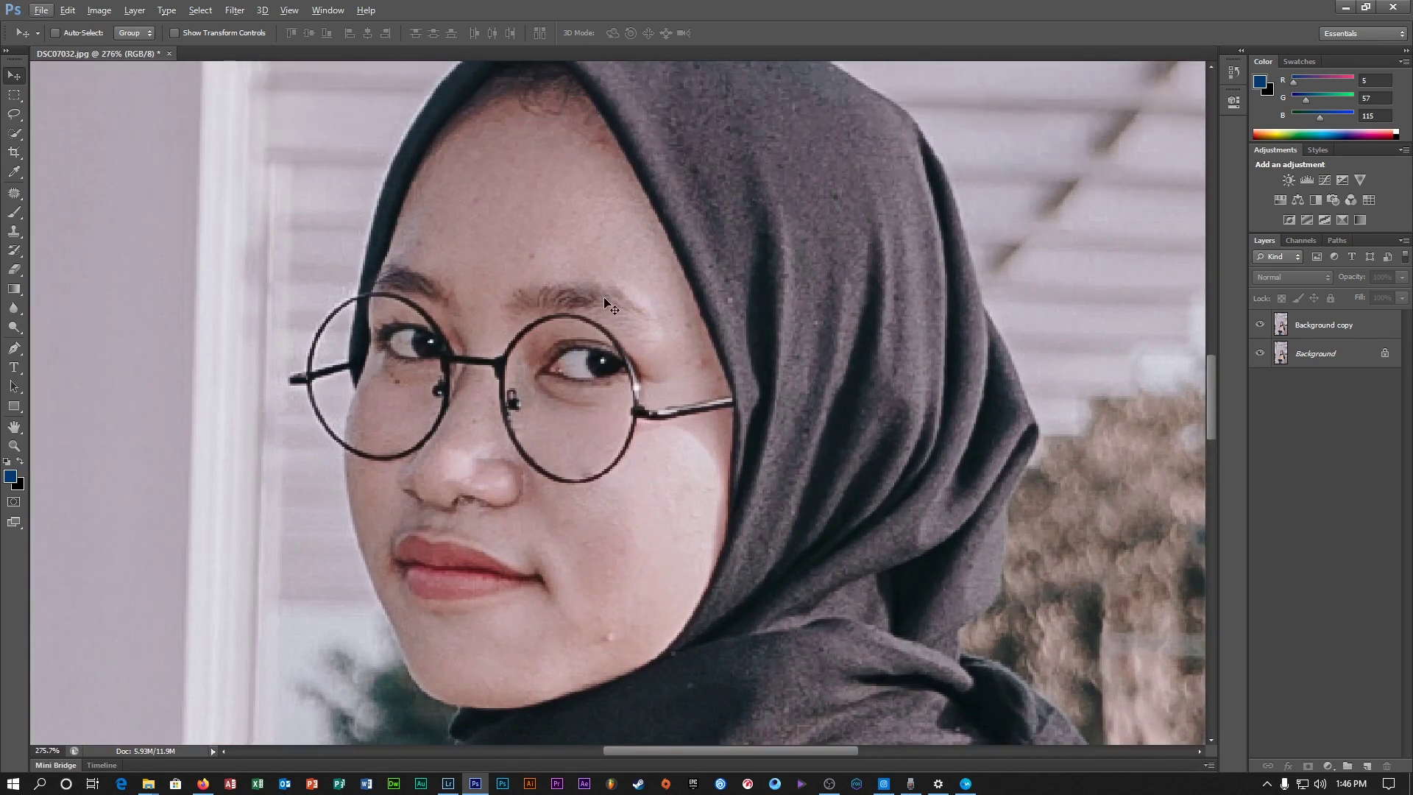
left_click(12, 196)
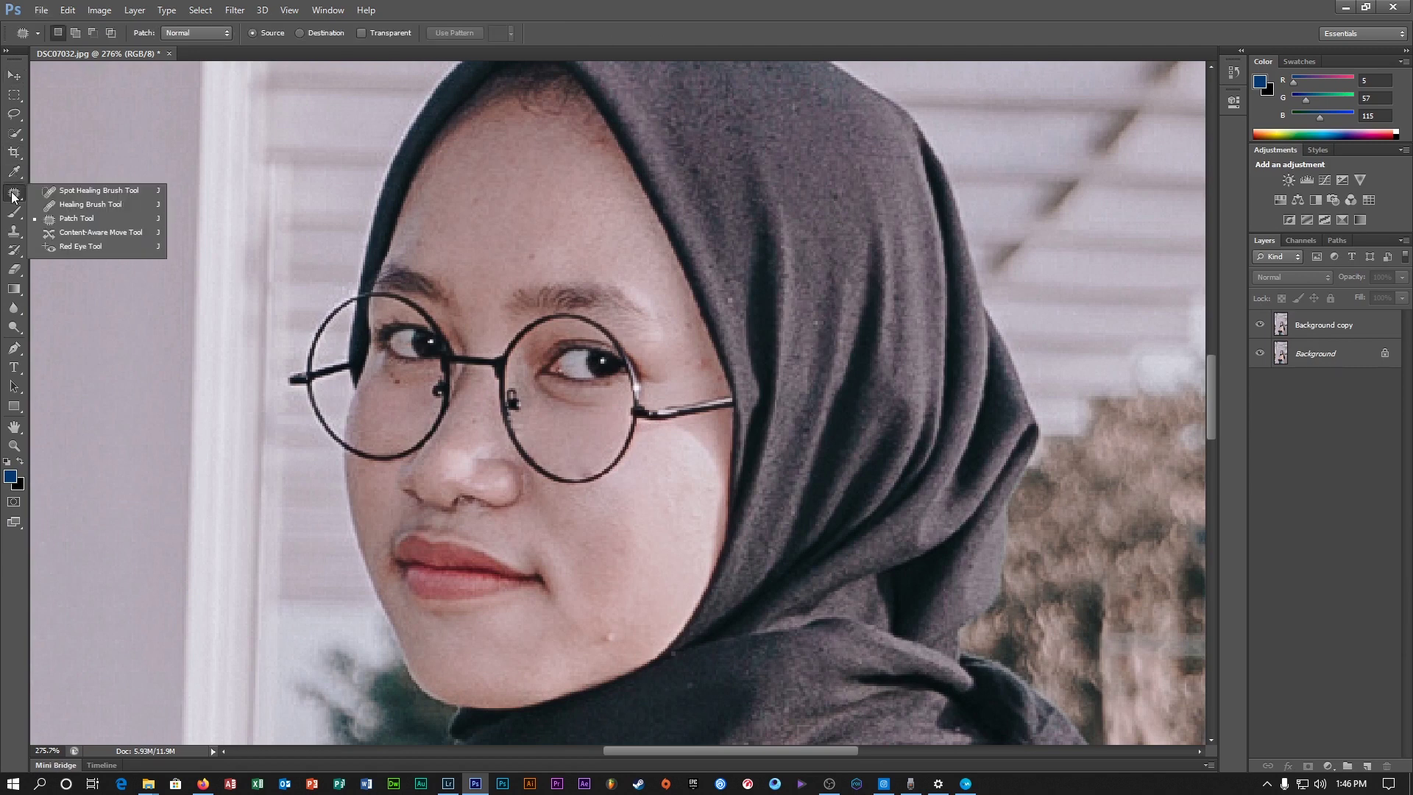
left_click(84, 220)
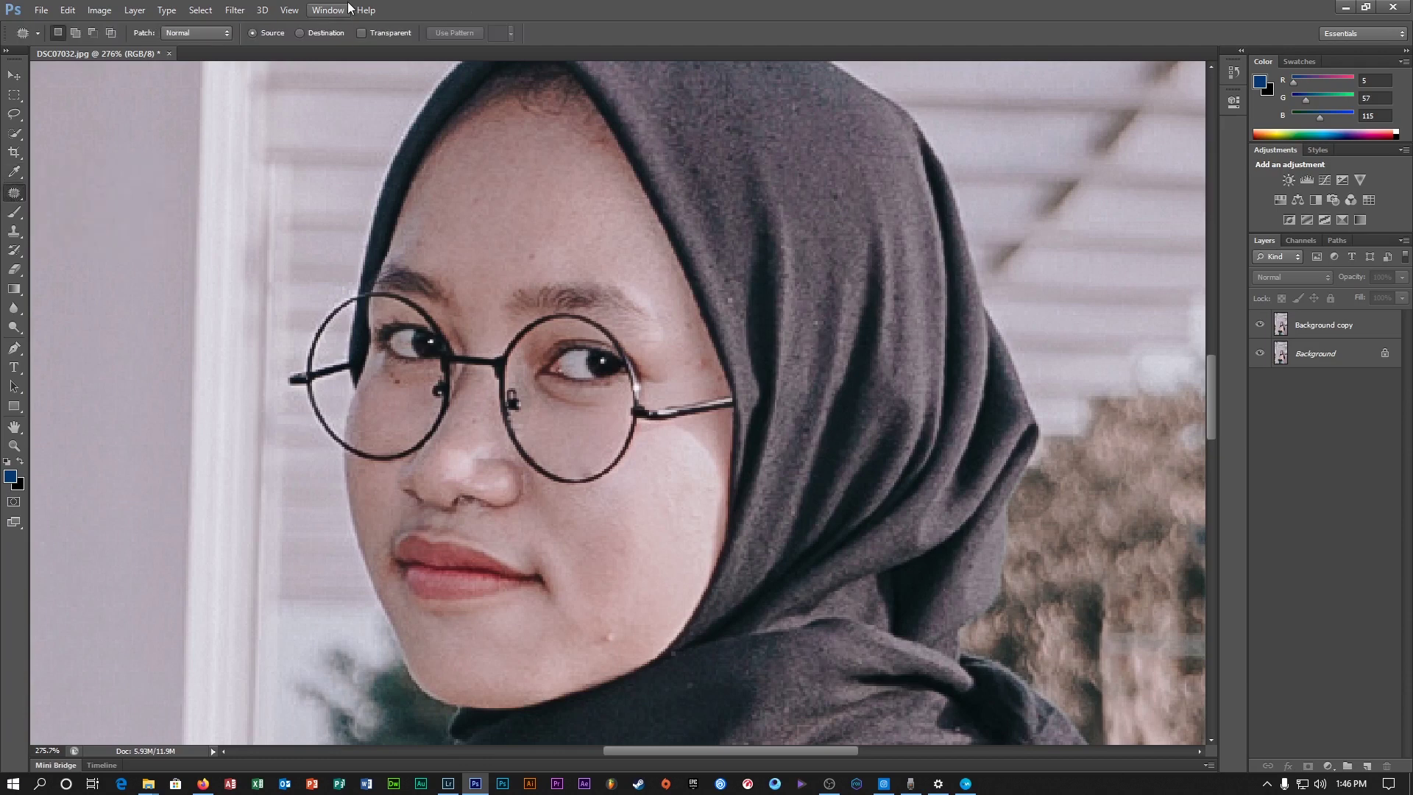
left_click_drag(14, 194, 54, 205)
left_click(63, 217)
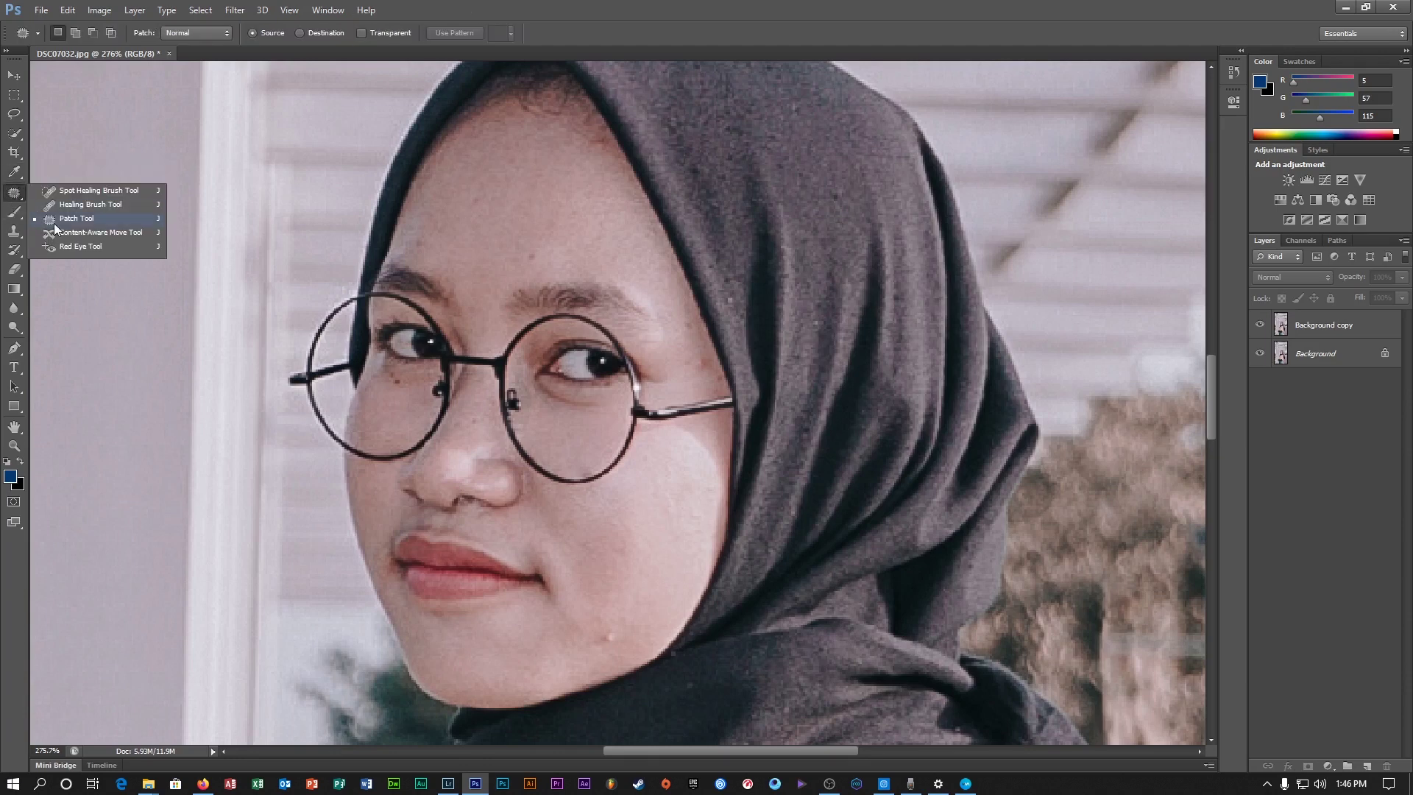
left_click(54, 221)
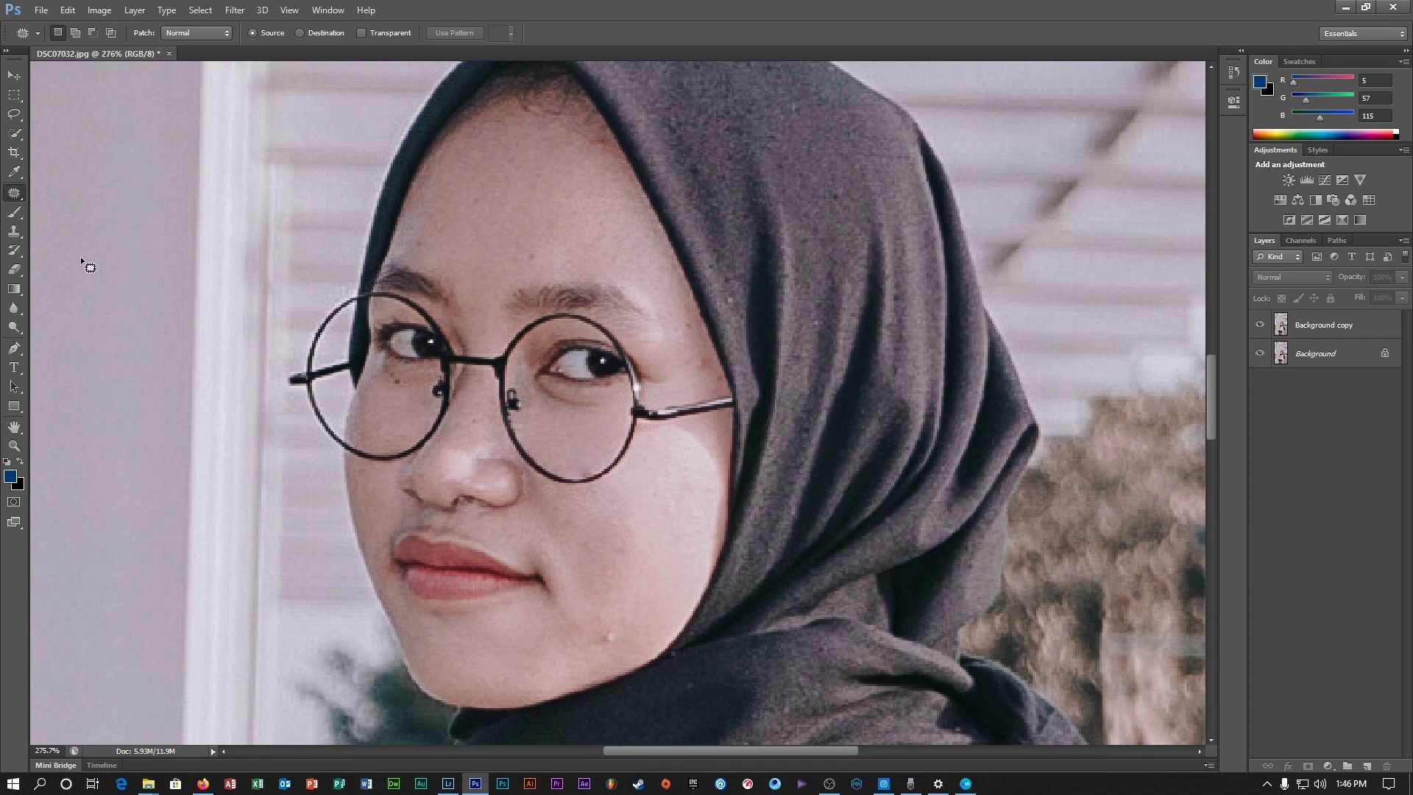
- Outline the blemish on the lower cheek with the Patch Tool and make Background copy the active layer
scroll(588, 500, "down", 2)
scroll(641, 560, "up", 5)
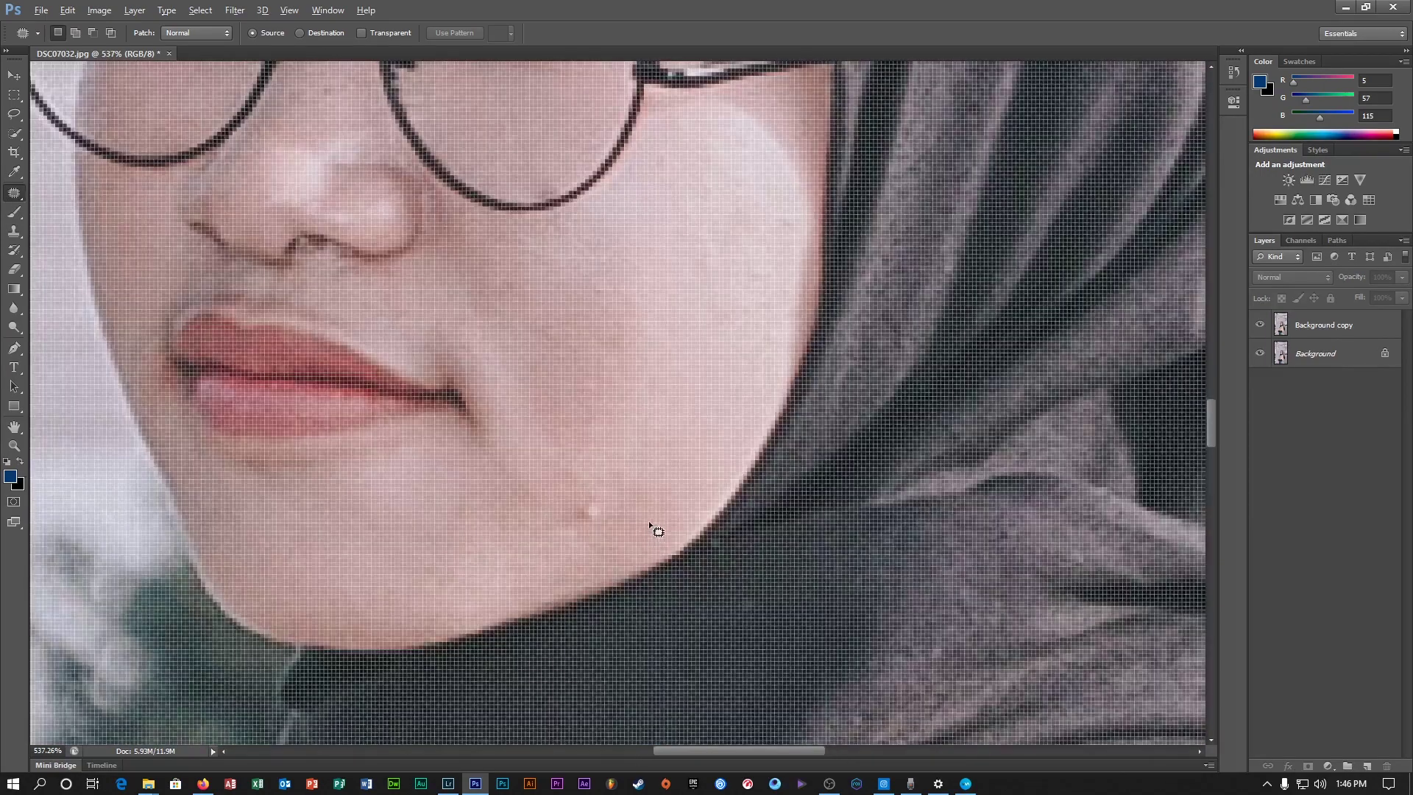
scroll(602, 506, "down", 1)
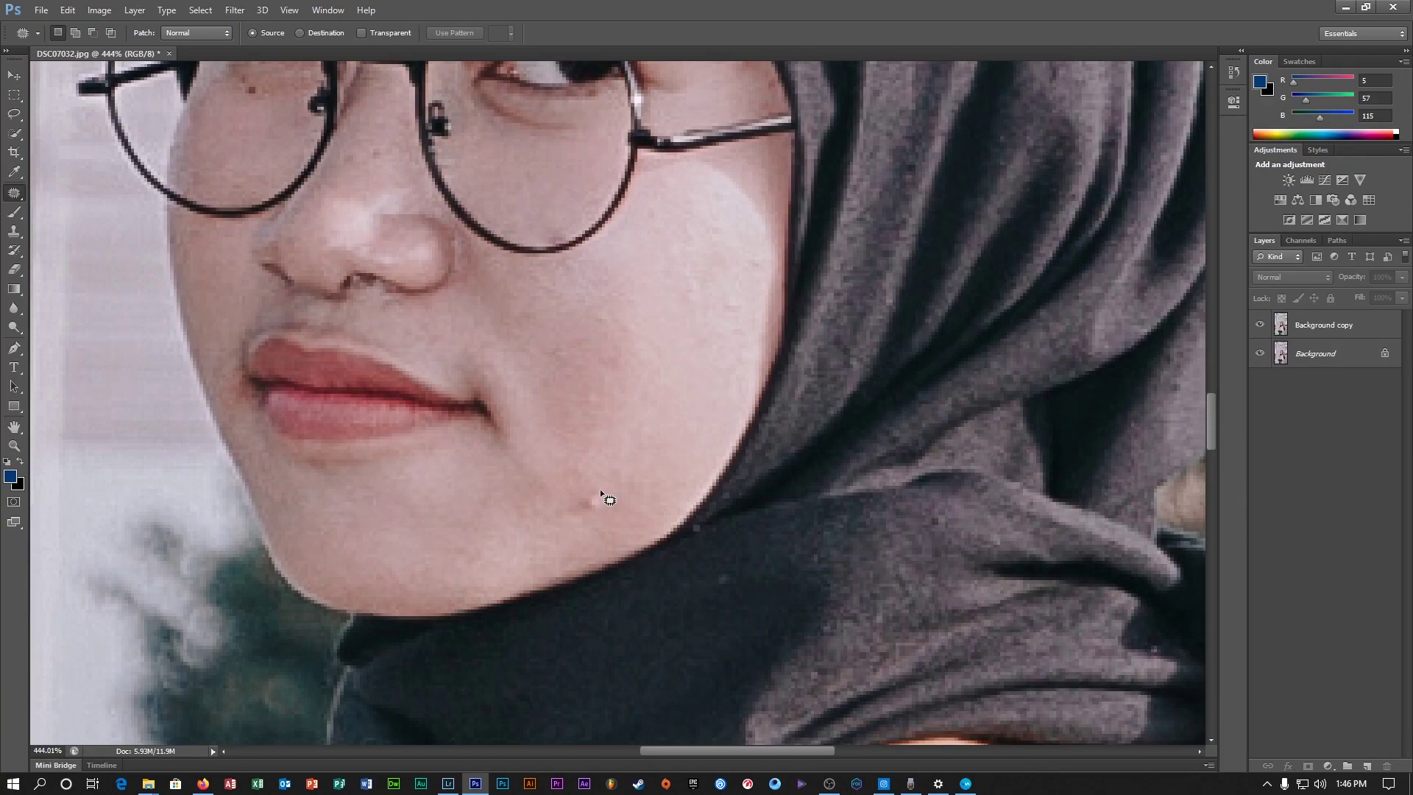
scroll(589, 441, "up", 2)
scroll(675, 438, "down", 1)
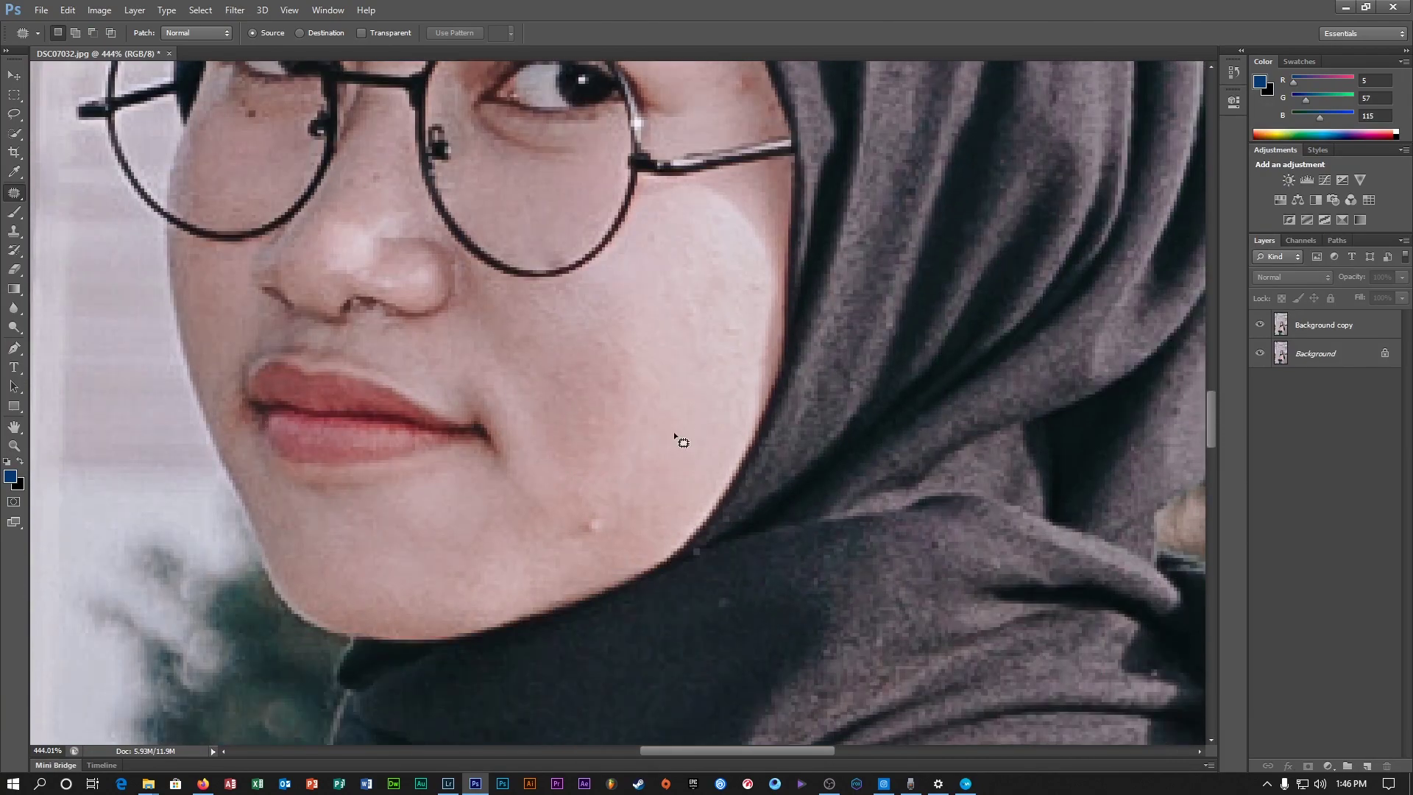
scroll(463, 394, "up", 4)
scroll(628, 443, "down", 3)
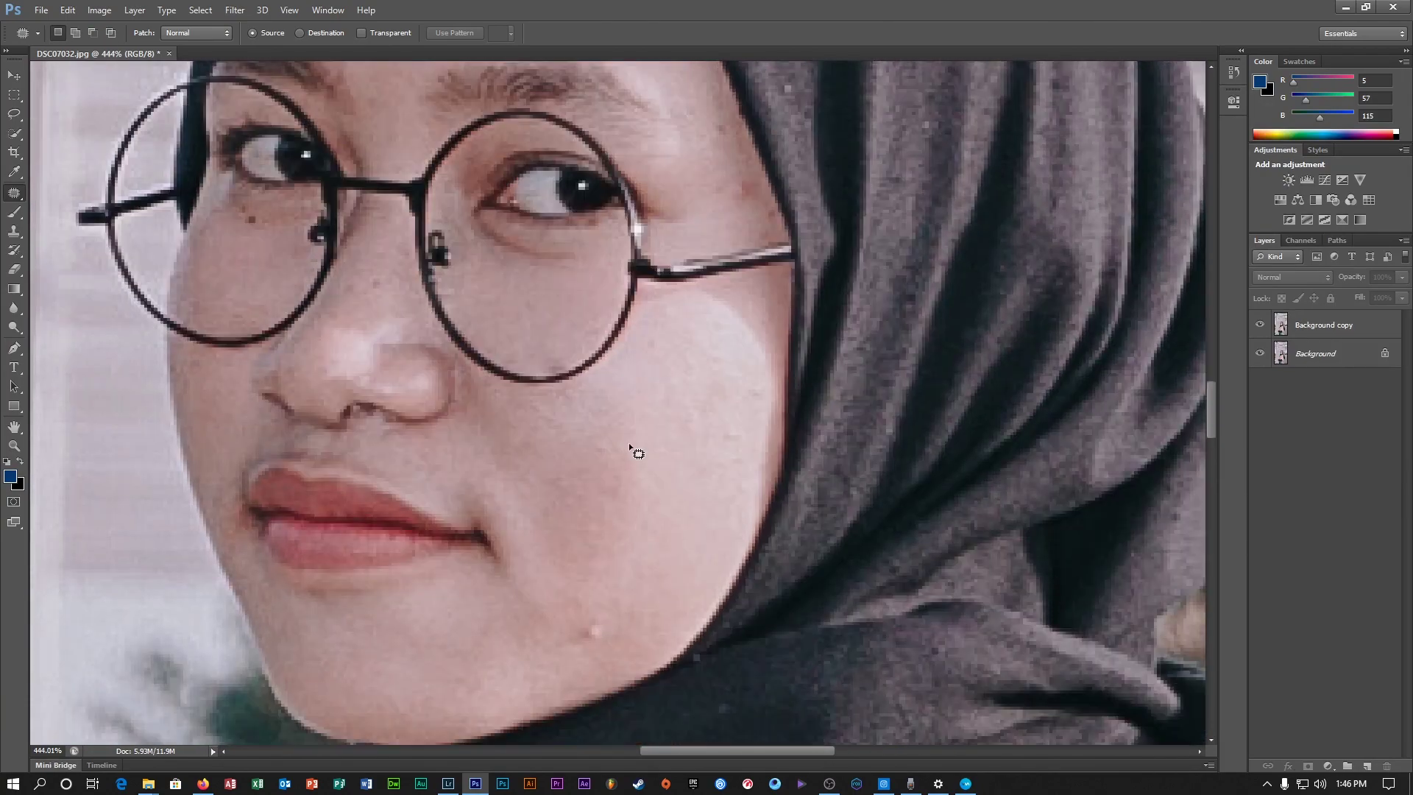
mouse_move(580, 557)
left_mouse_down()
mouse_move(595, 580)
mouse_move(593, 561)
left_mouse_up()
left_click(592, 563)
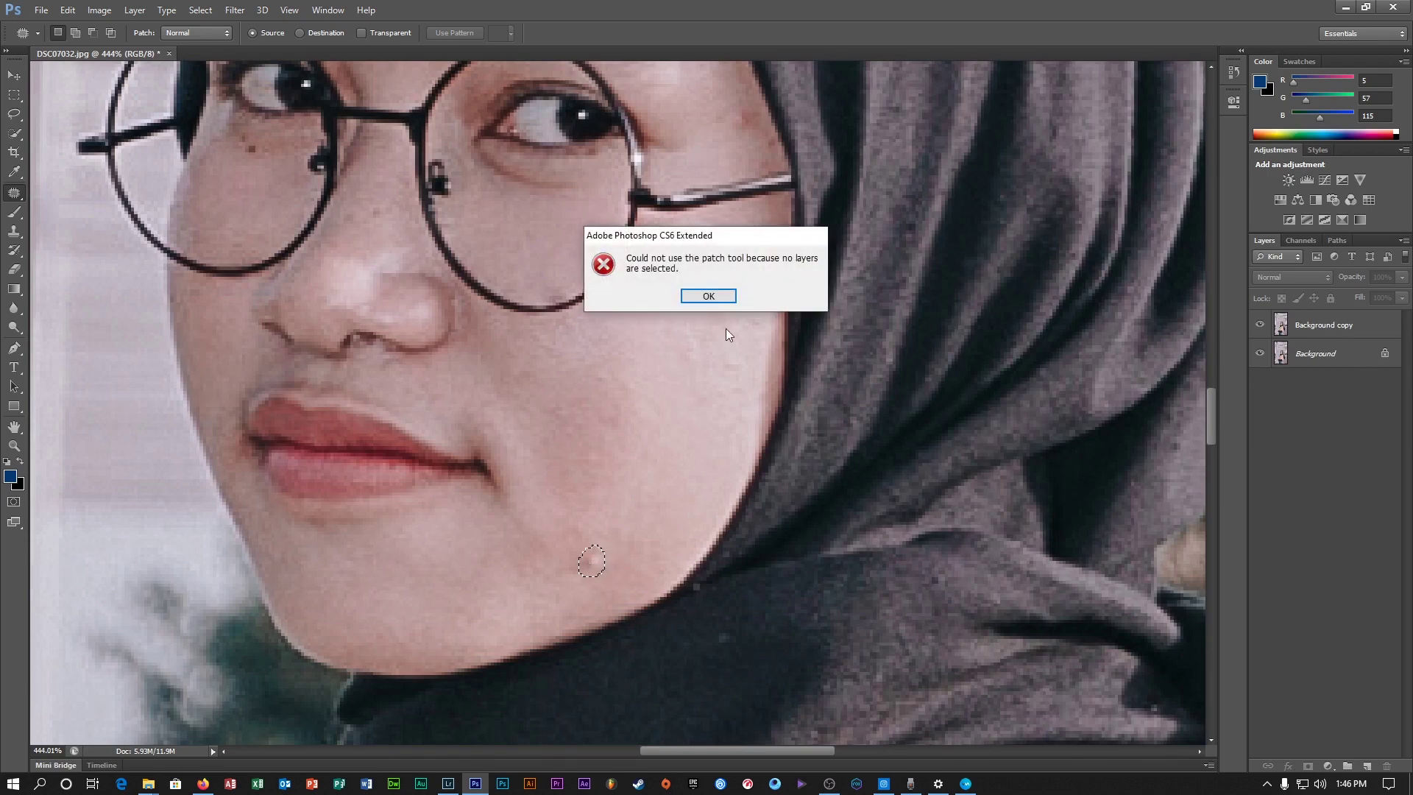
left_click(705, 298)
left_click(1323, 327)
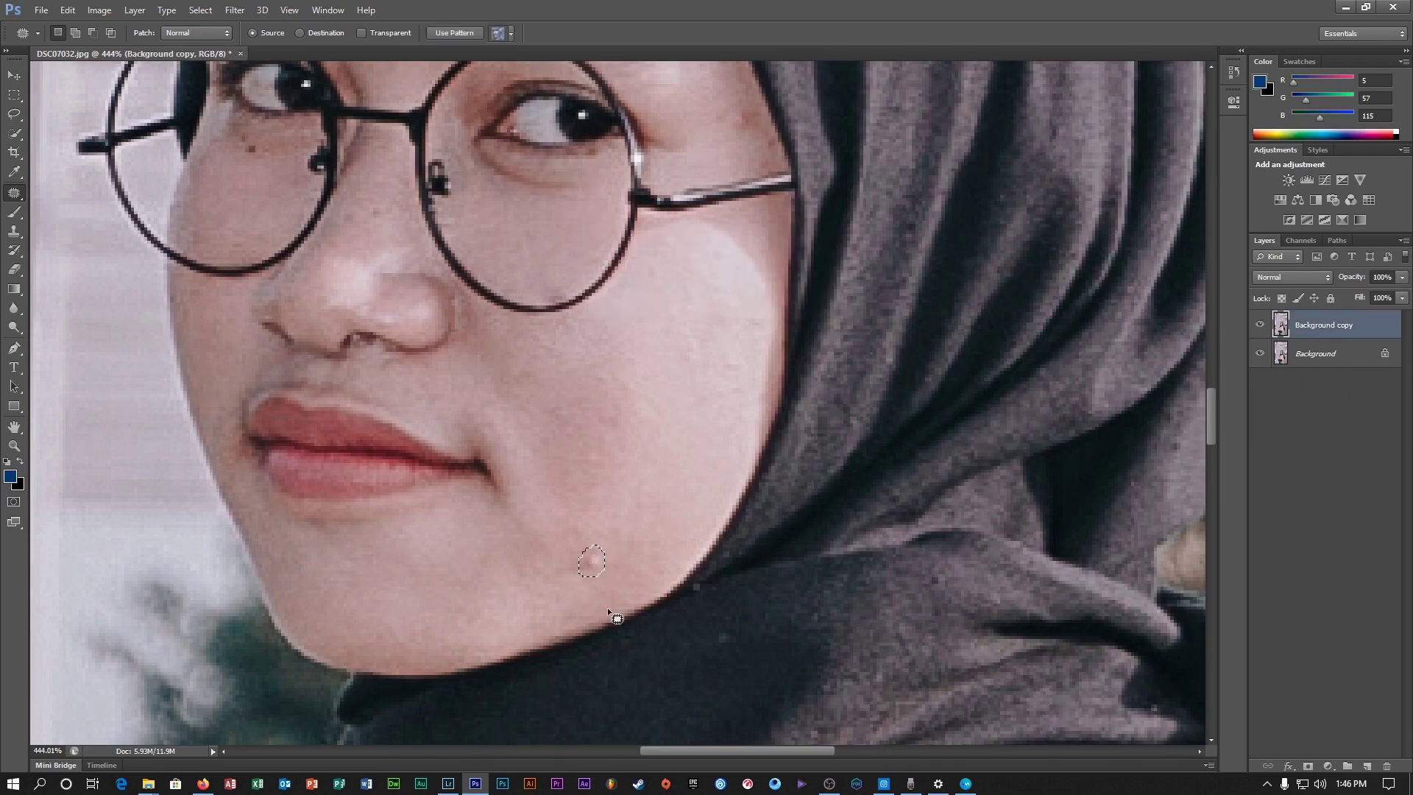
- Patch the blemish and the remaining marks on the lower cheek with clean skin from higher on the cheek, then deselect
left_click_drag(593, 565, 657, 414)
left_click_drag(648, 464, 649, 468)
key("ctrl+d")
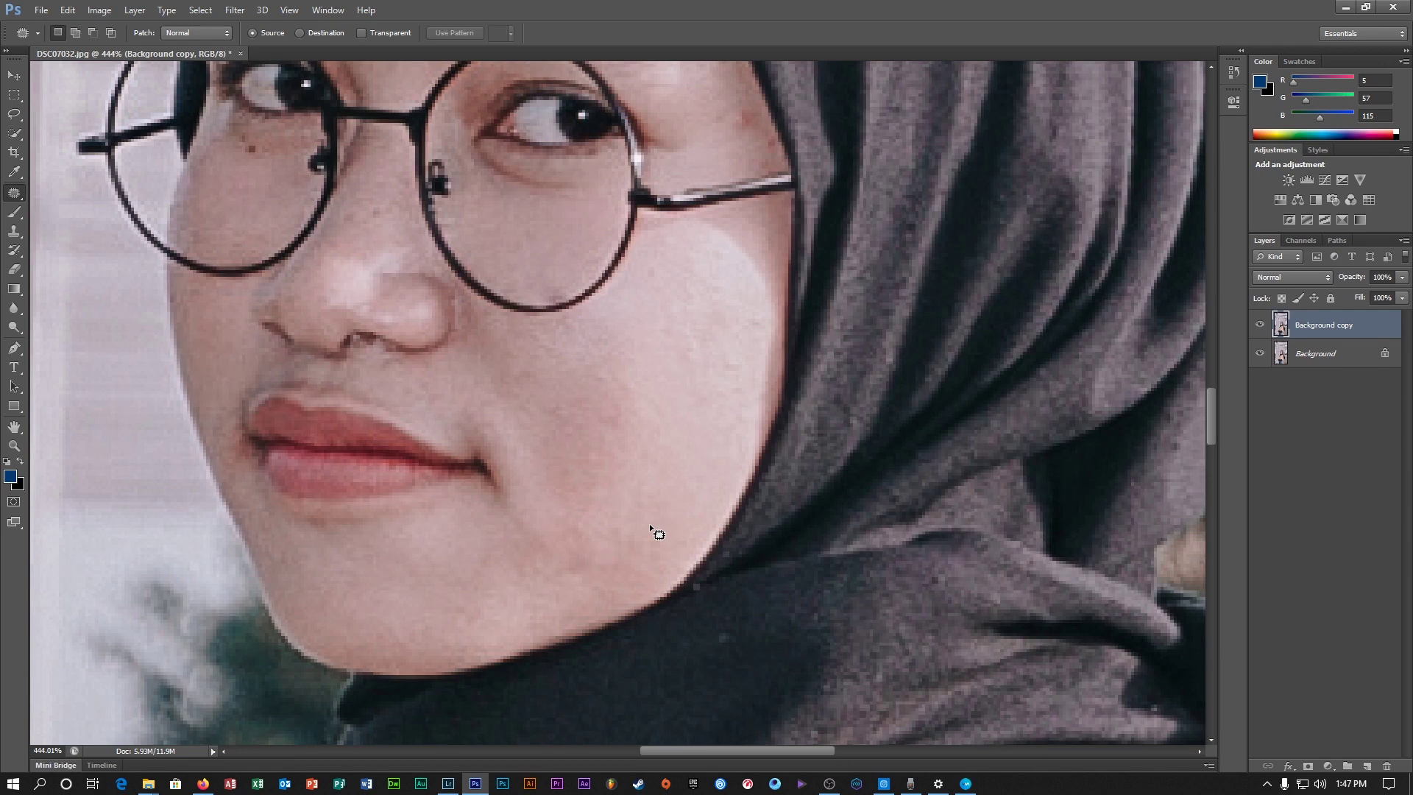
scroll(649, 524, "up", 1)
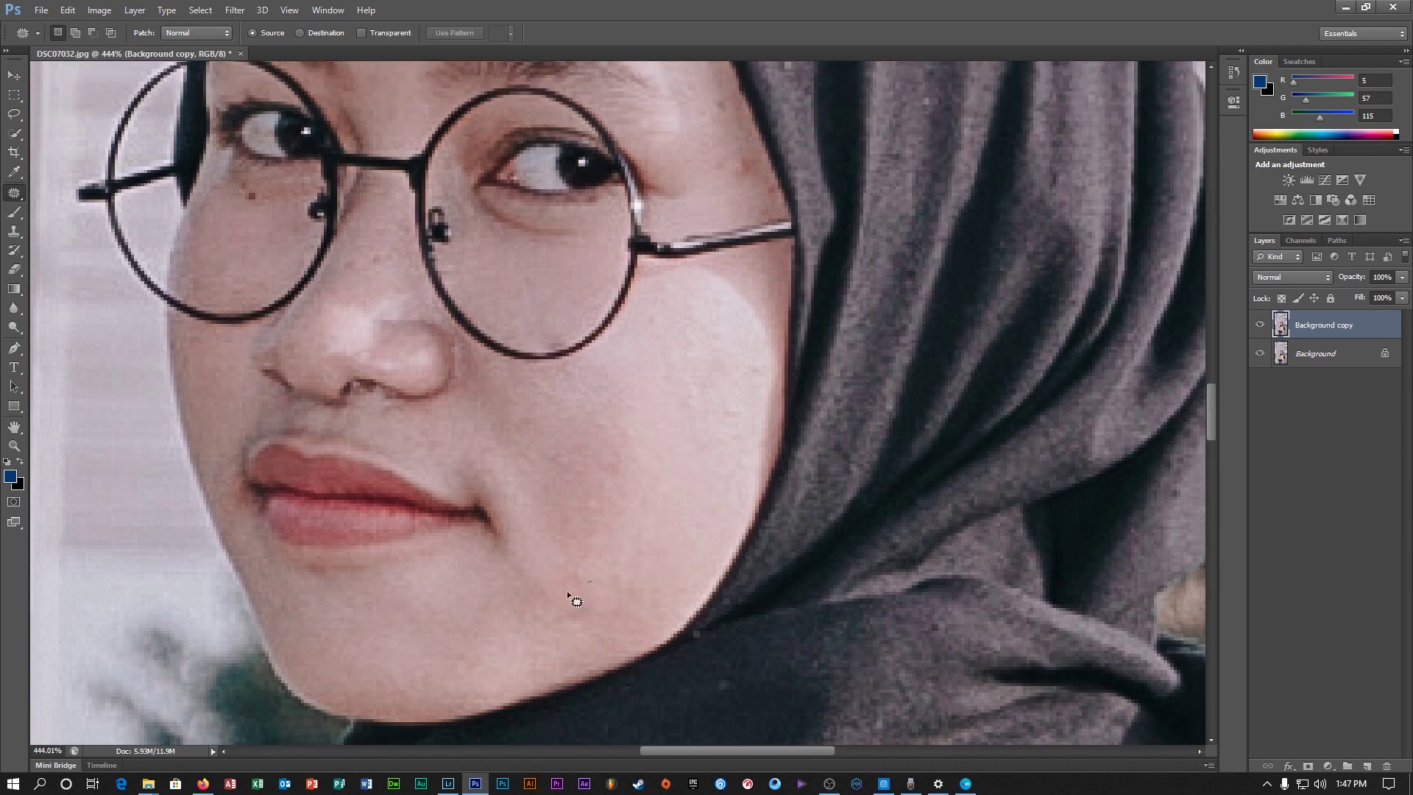
mouse_move(598, 637)
left_mouse_down()
mouse_move(612, 593)
mouse_move(569, 614)
mouse_move(645, 478)
mouse_move(661, 506)
left_mouse_up()
key("ctrl+d")
- Patch the small dark spots on the forehead with nearby clean skin and deselect
scroll(581, 559, "up", 2)
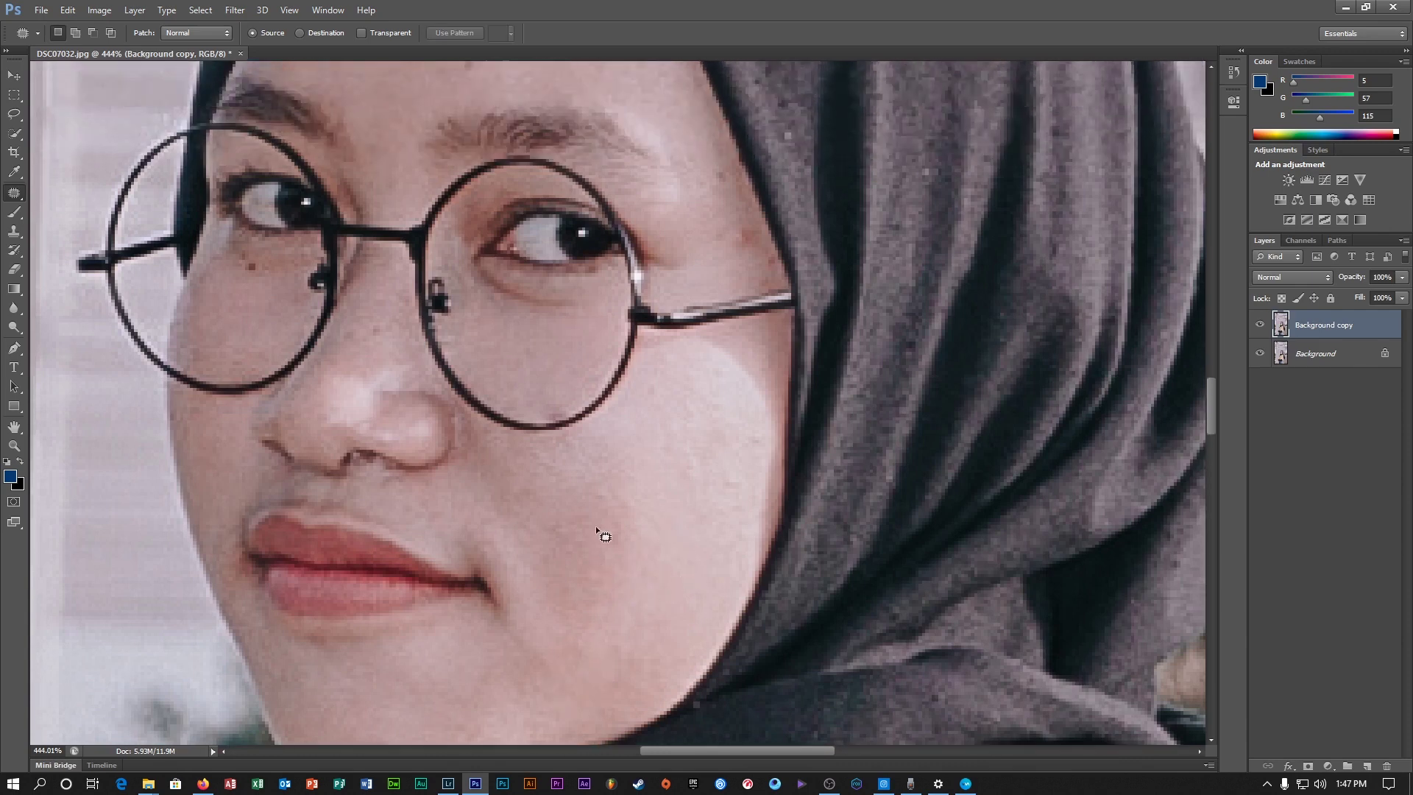
scroll(598, 530, "up", 6)
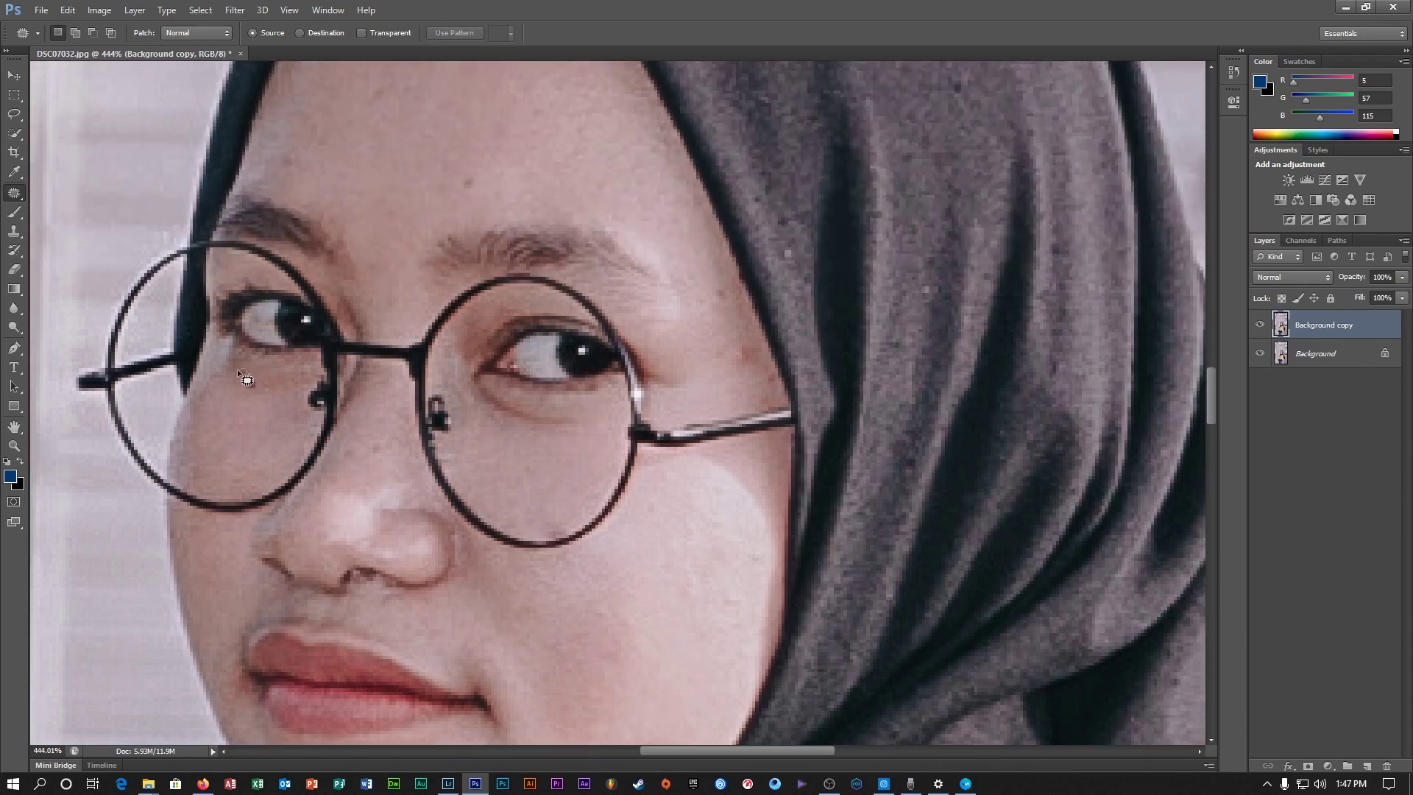
scroll(459, 225, "up", 1)
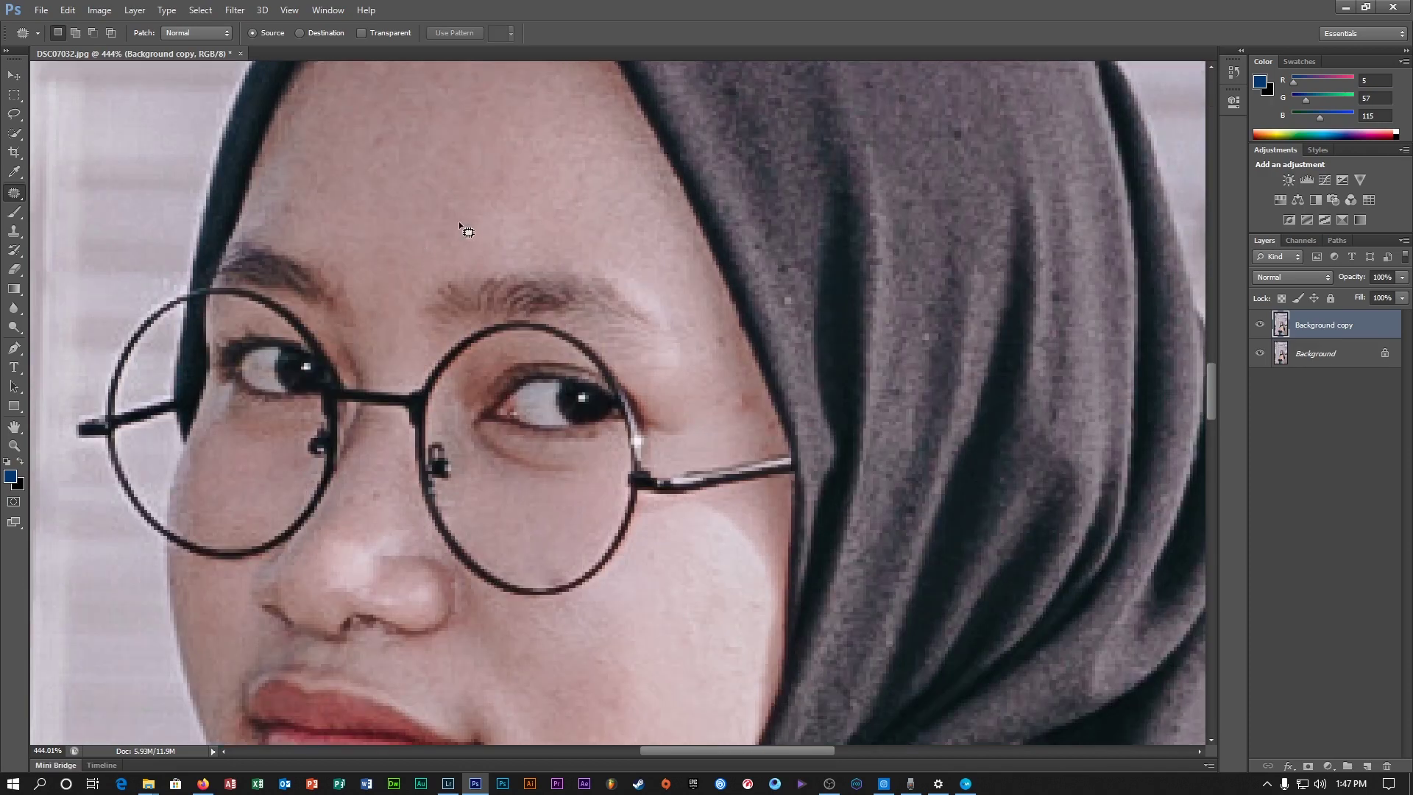
left_click_drag(476, 214, 491, 211)
scroll(490, 193, "up", 1)
key("ctrl+d")
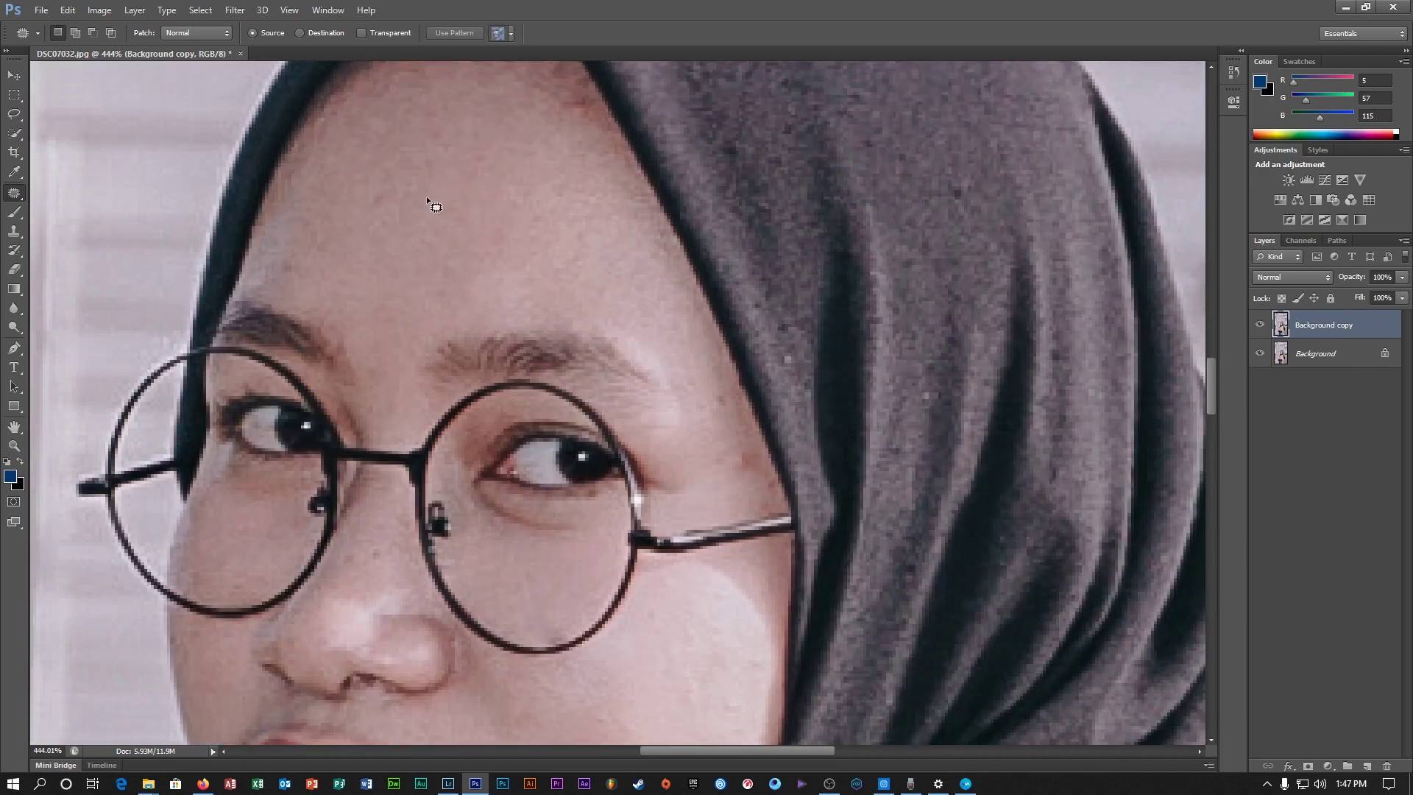
mouse_move(377, 214)
left_mouse_down()
mouse_move(410, 205)
mouse_move(290, 268)
left_mouse_up()
key("ctrl+d")
scroll(666, 365, "down", 1)
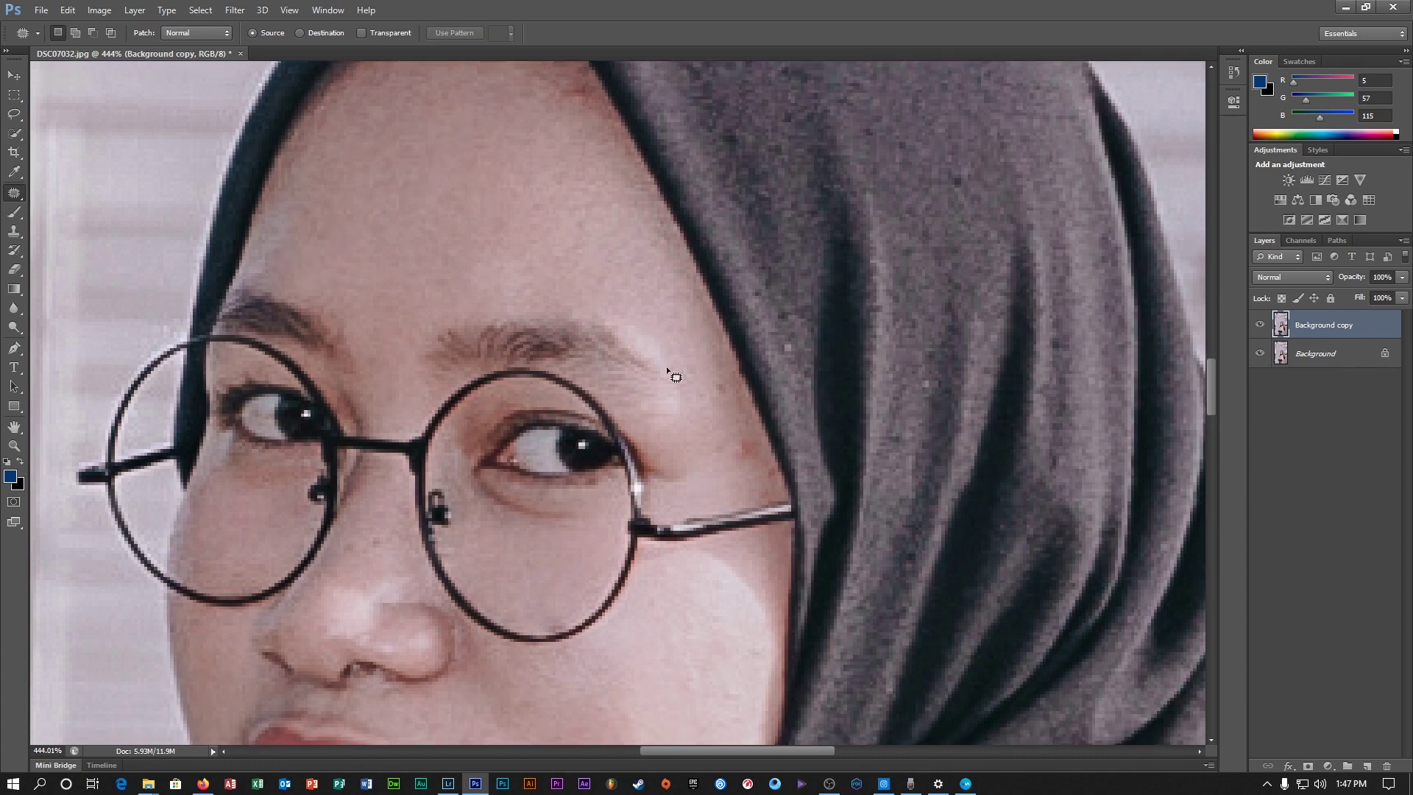
- Patch the blemishes on the temple between the glasses and the headscarf with clean skin from just above, then deselect
mouse_move(746, 415)
left_mouse_down()
mouse_move(681, 324)
mouse_move(721, 349)
left_mouse_up()
key("ctrl+d")
left_click_drag(721, 361, 688, 307)
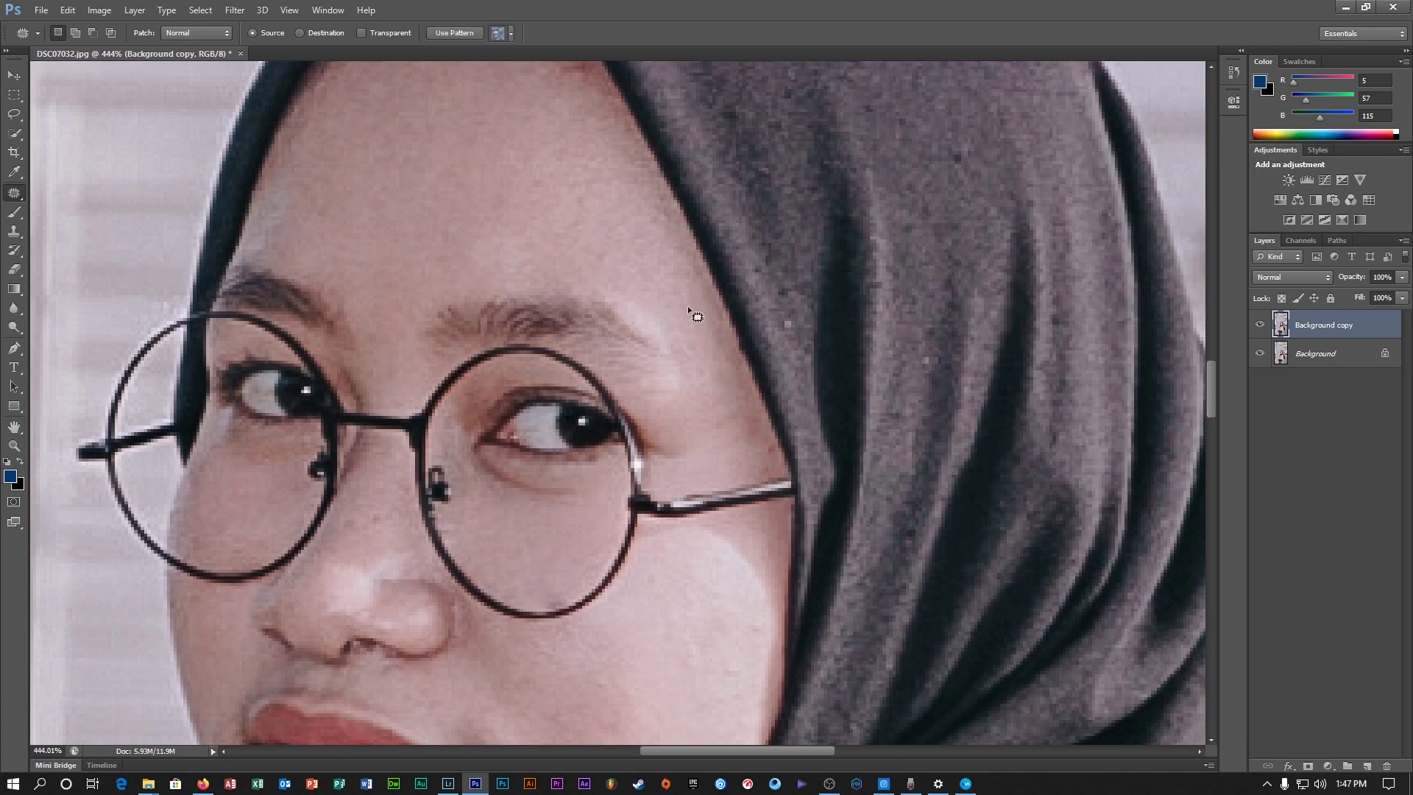
key("ctrl+d")
left_click_drag(776, 458, 772, 452)
left_click_drag(770, 448, 742, 401)
left_click_drag(718, 351, 718, 351)
key("ctrl+d")
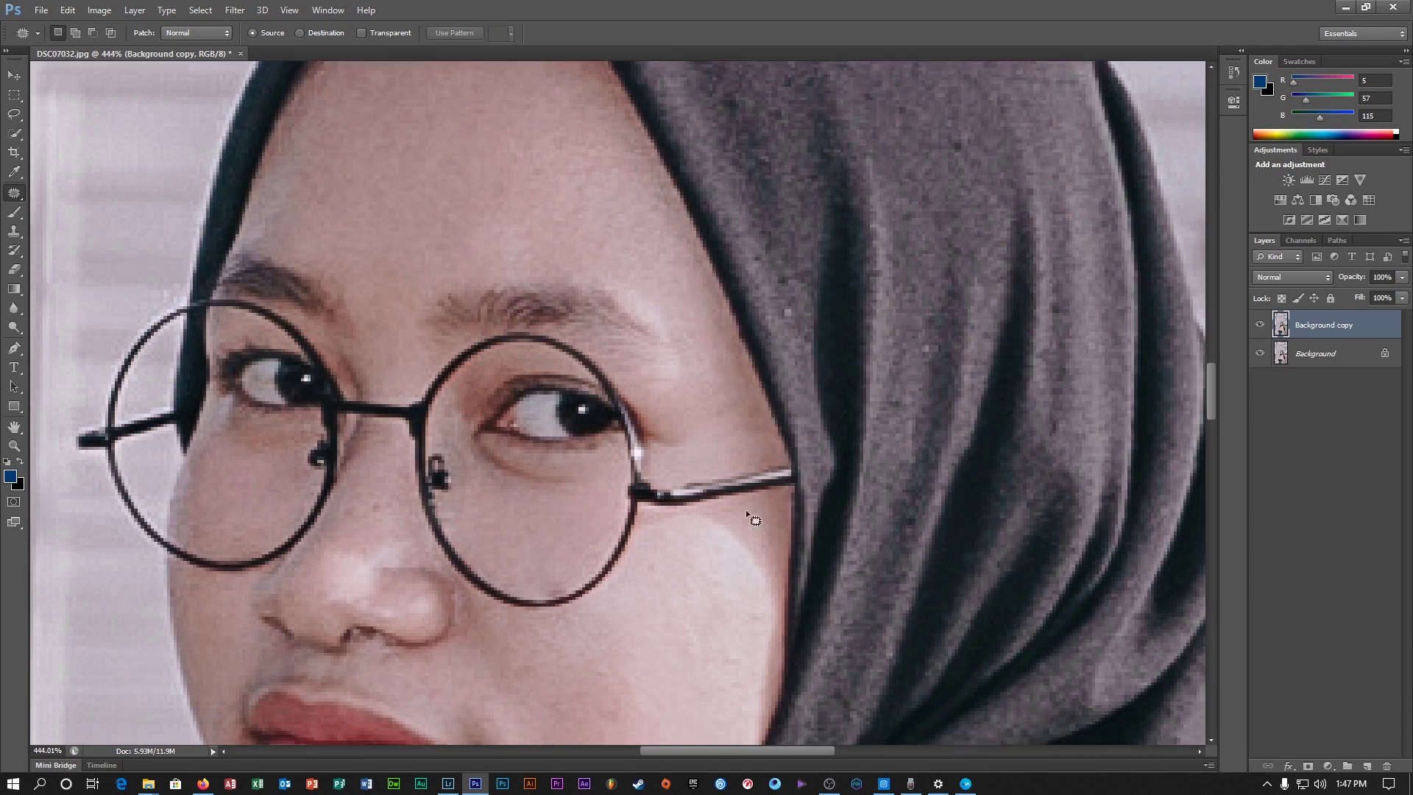
- Patch the small spots on the bridge of the nose, deselect, and check the retouched face
scroll(745, 509, "down", 5)
scroll(496, 497, "down", 2)
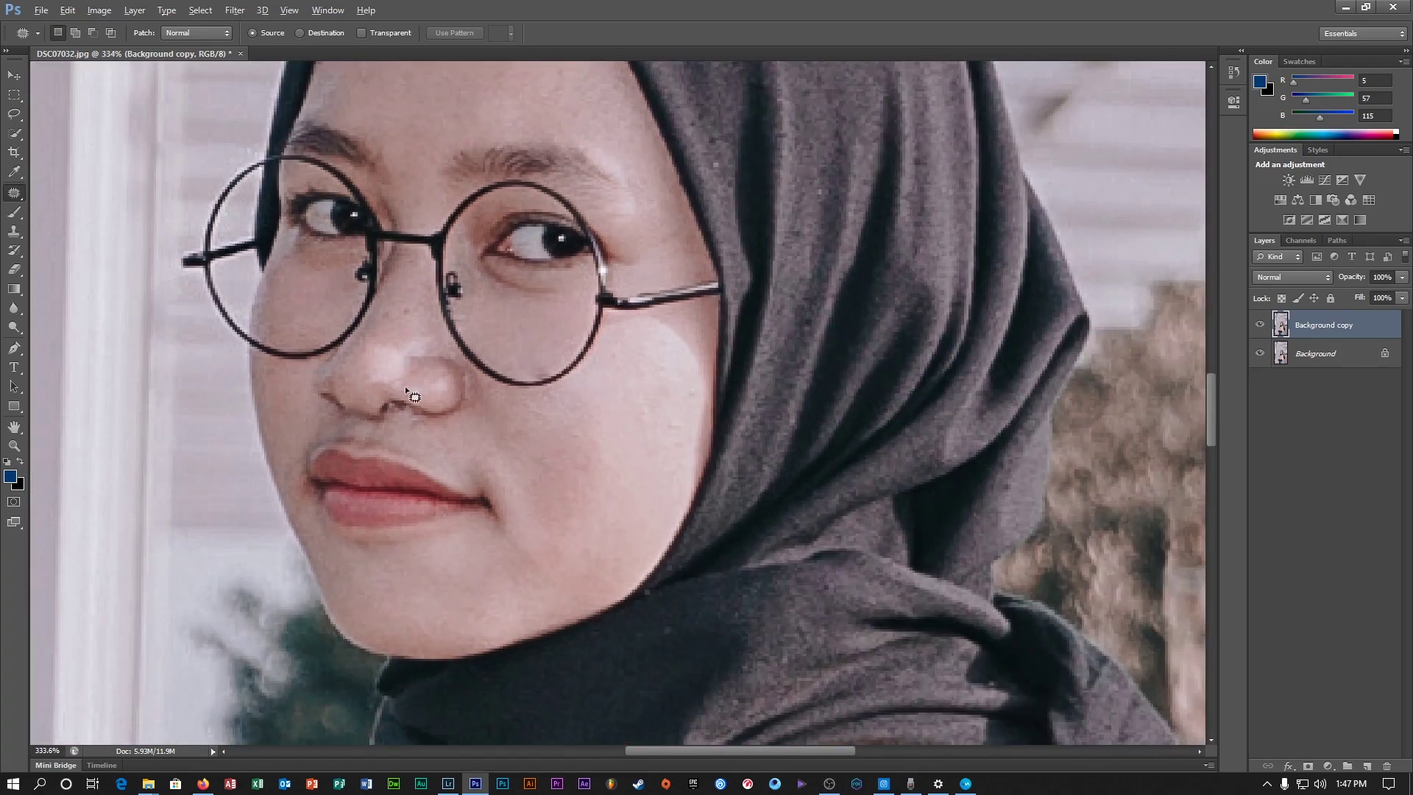
left_click_drag(409, 315, 400, 325)
left_click(659, 301)
key("ctrl+d")
scroll(976, 394, "down", 2)
scroll(608, 425, "down", 1)
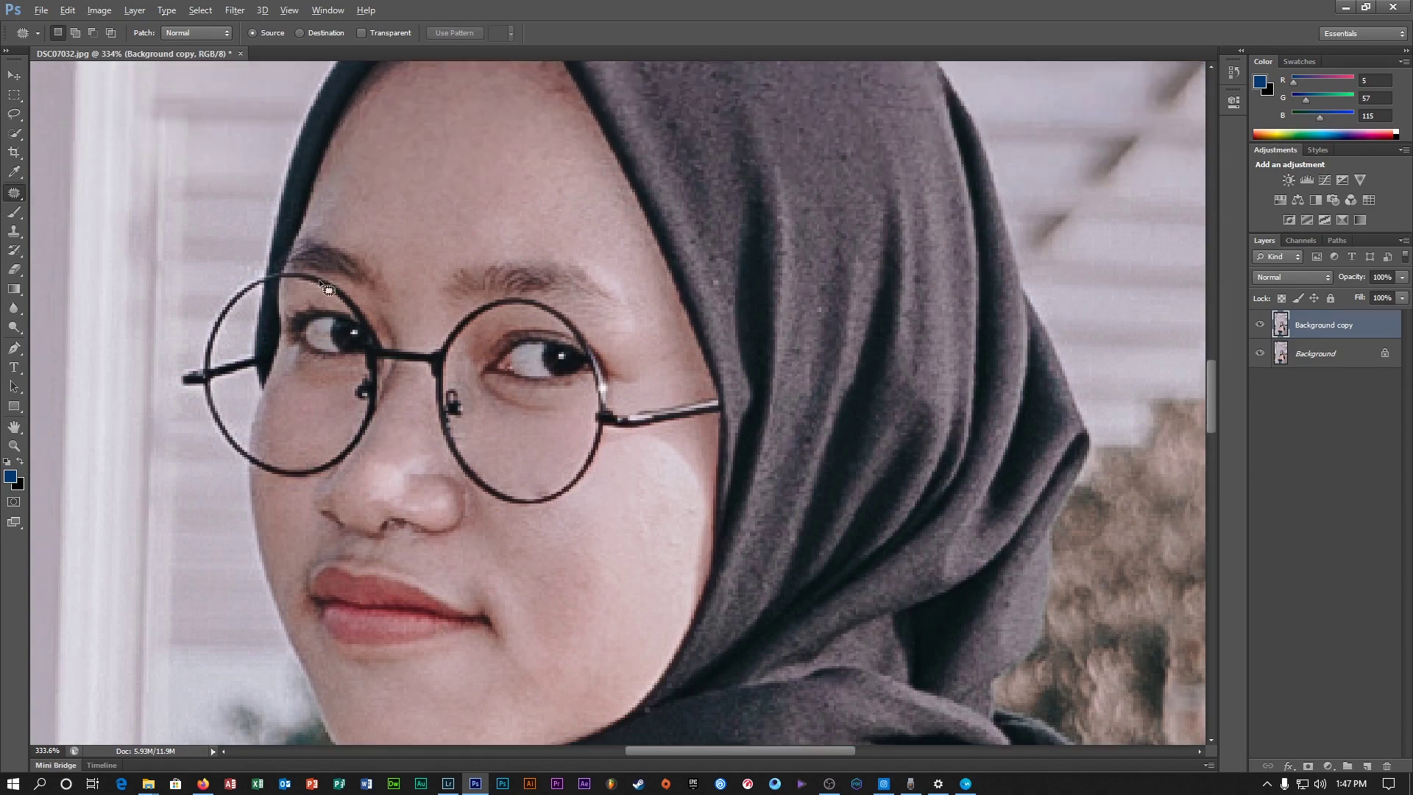
scroll(443, 280, "down", 1)
scroll(443, 279, "down", 1)
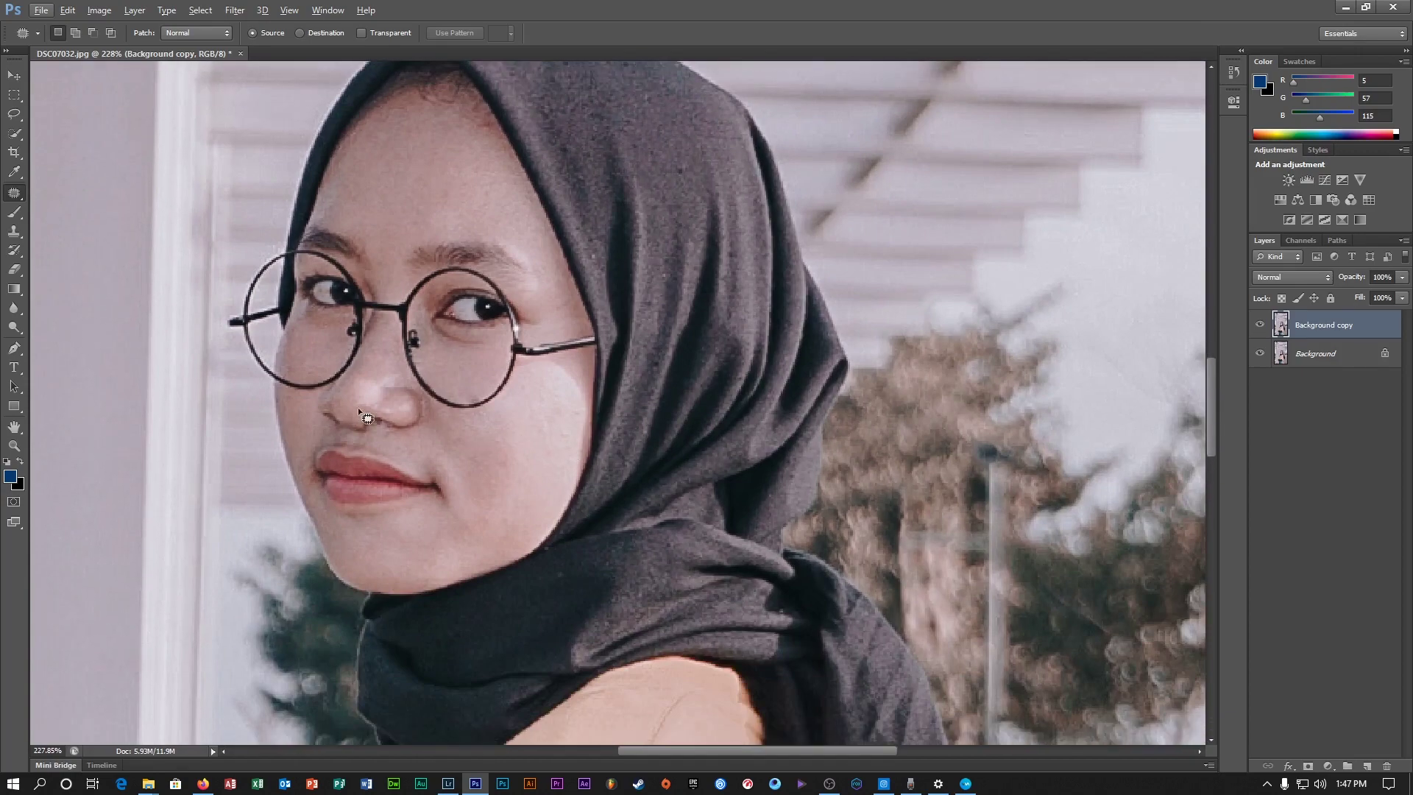
- Add a Color Lookup adjustment layer above the retouched copy and load the FoggyNight.3DL look
scroll(486, 368, "up", 3)
scroll(501, 367, "down", 2)
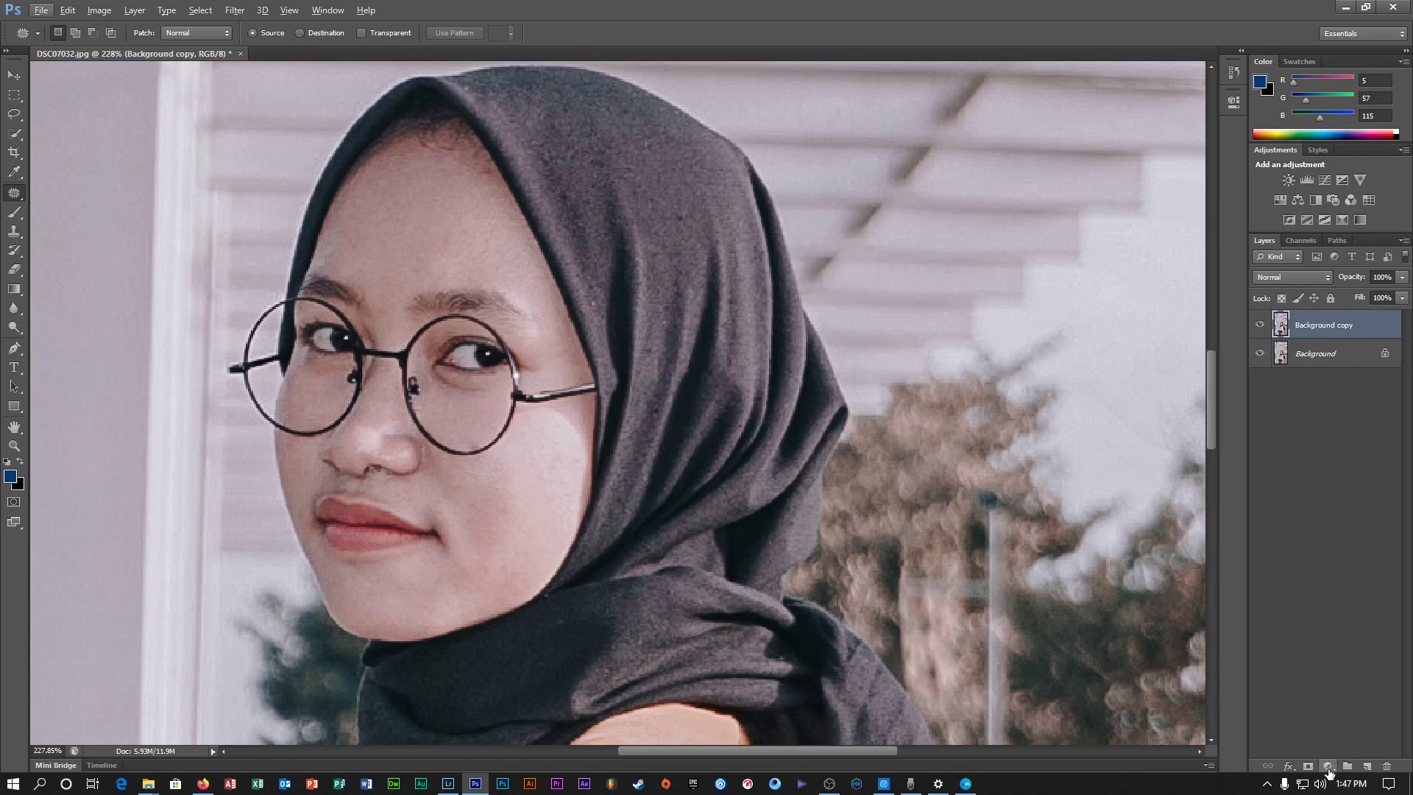
left_click(1328, 765)
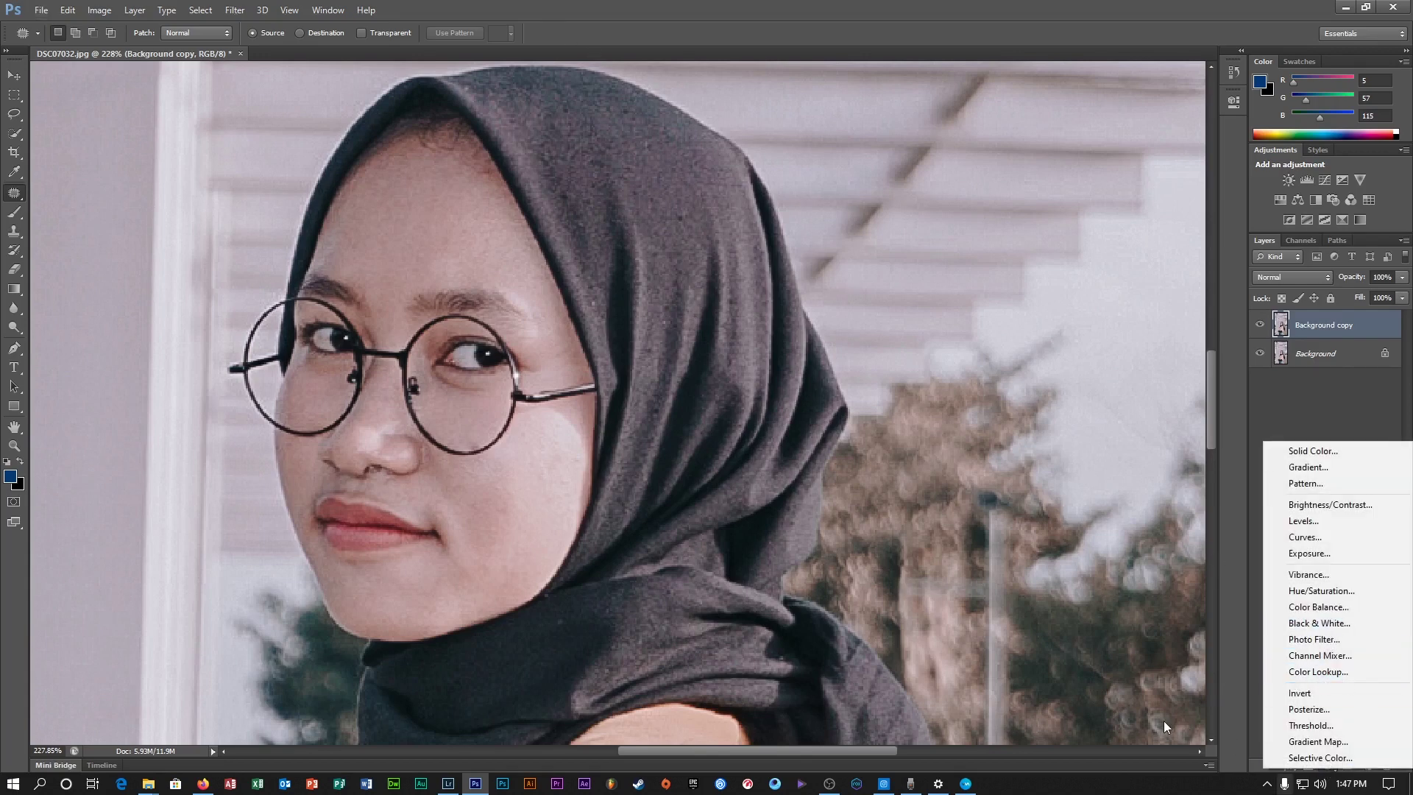
left_click(1238, 684)
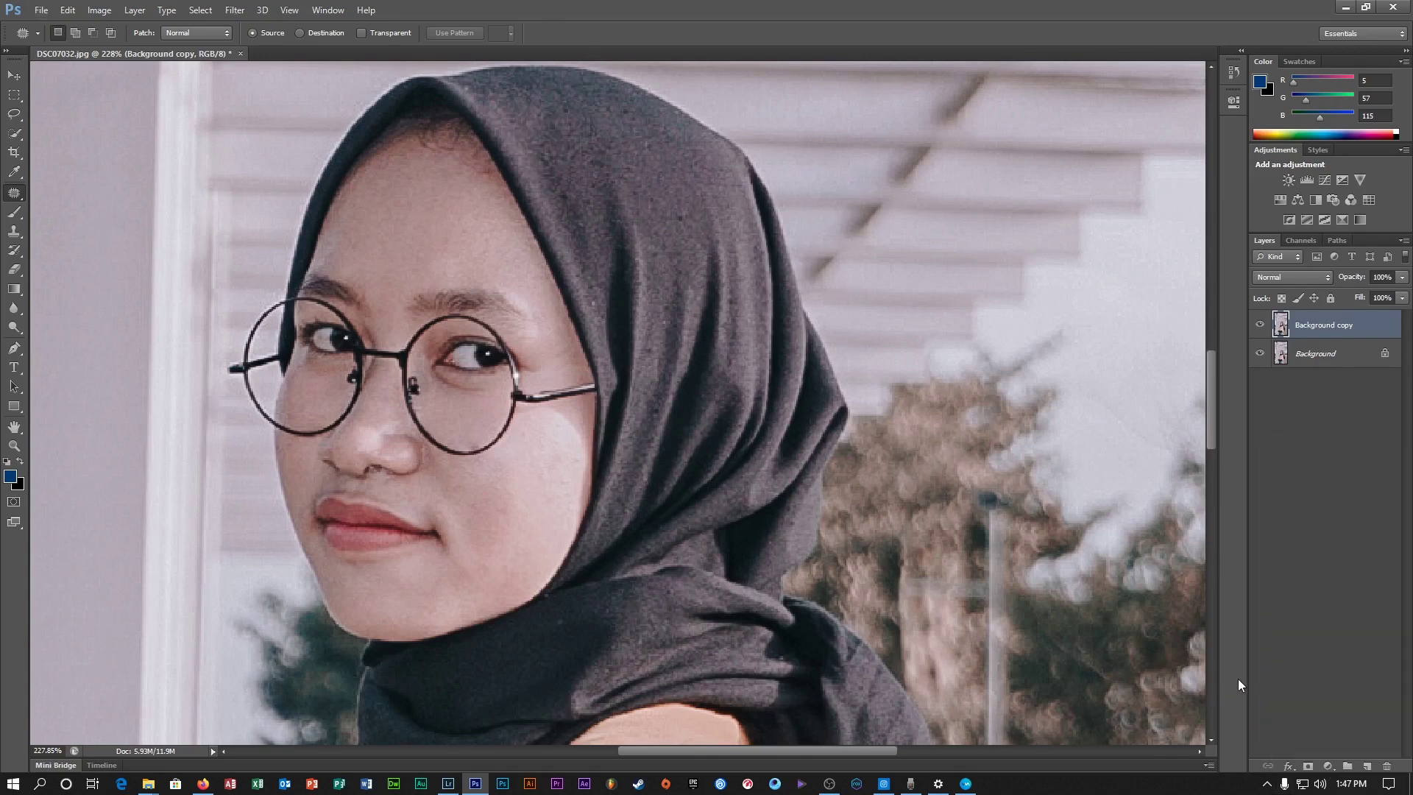
left_click(1327, 766)
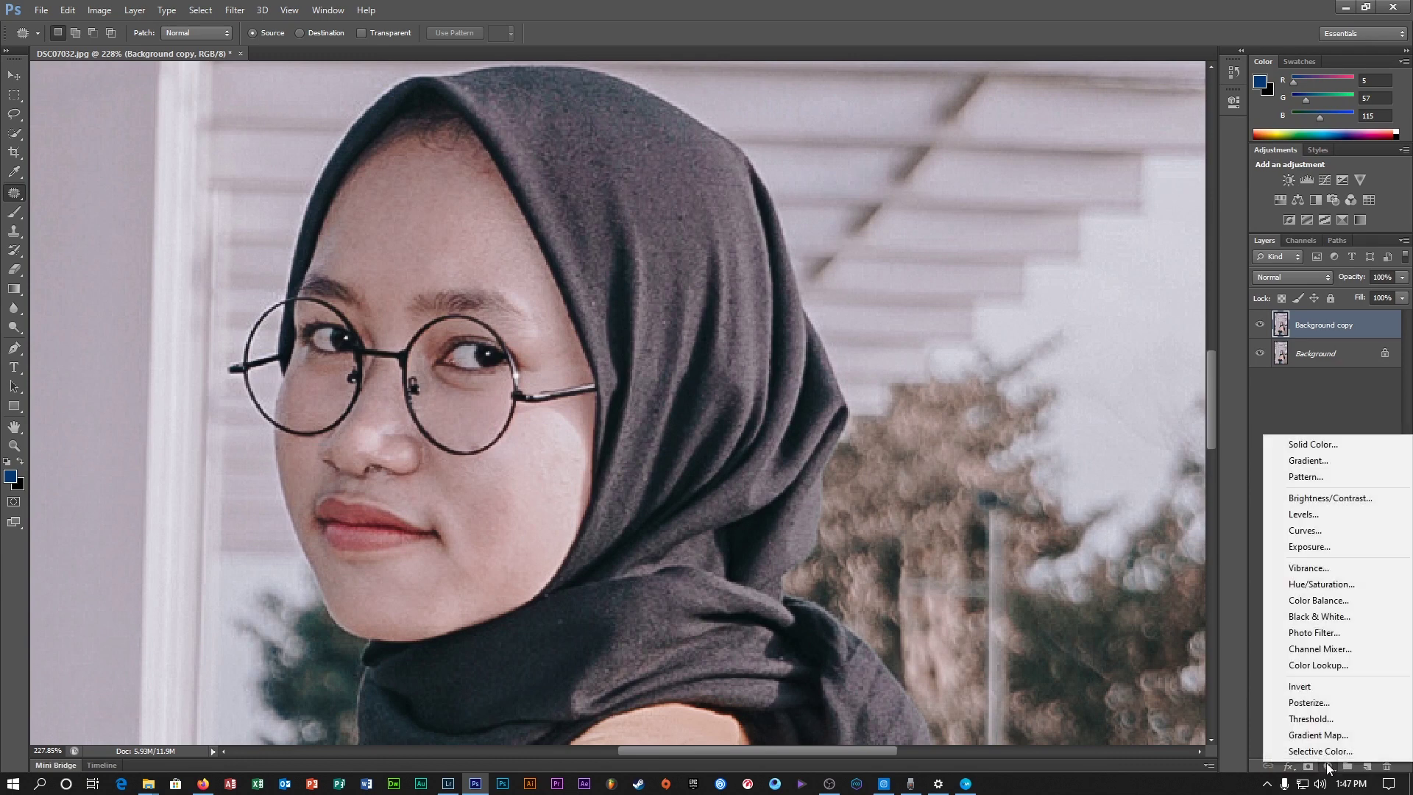
left_click(1309, 663)
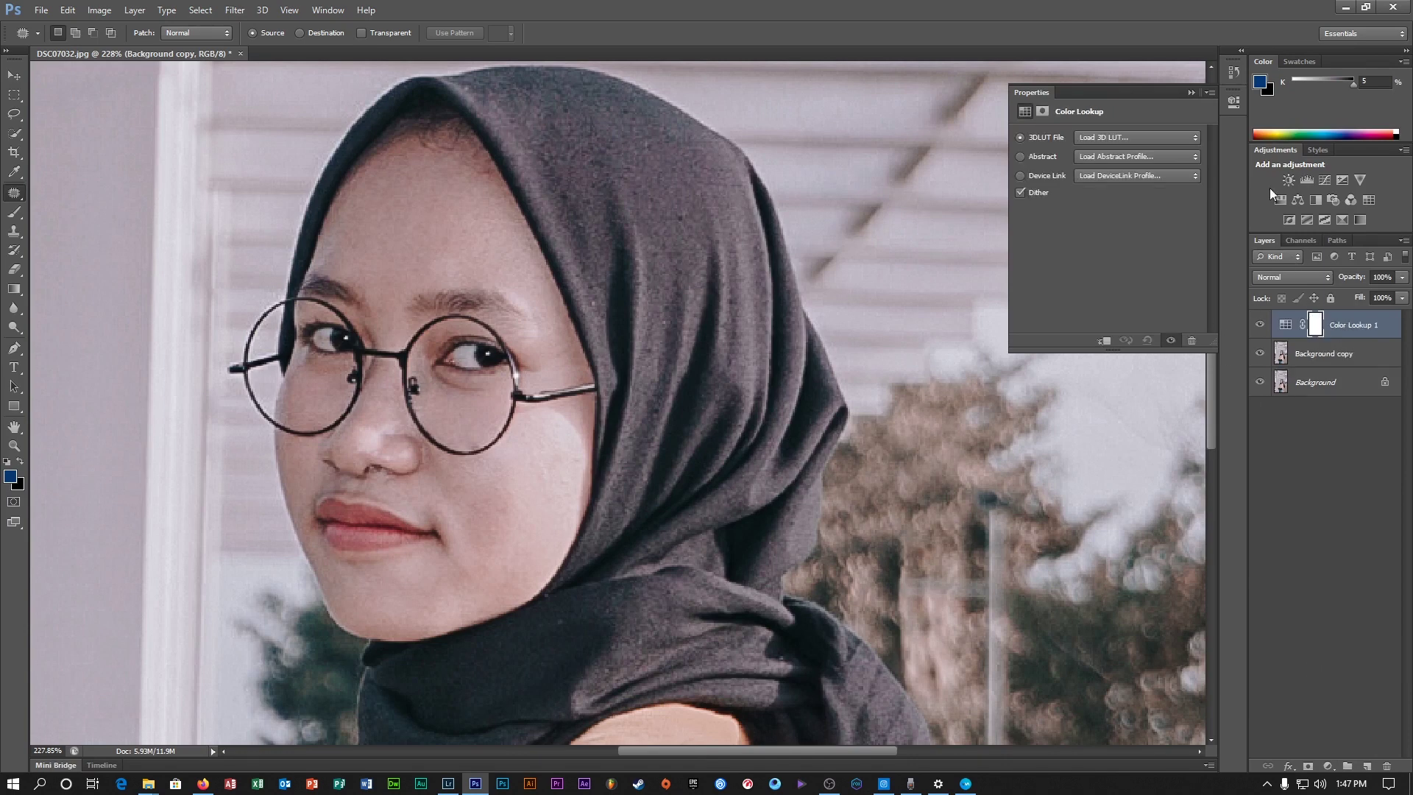
left_click(1123, 134)
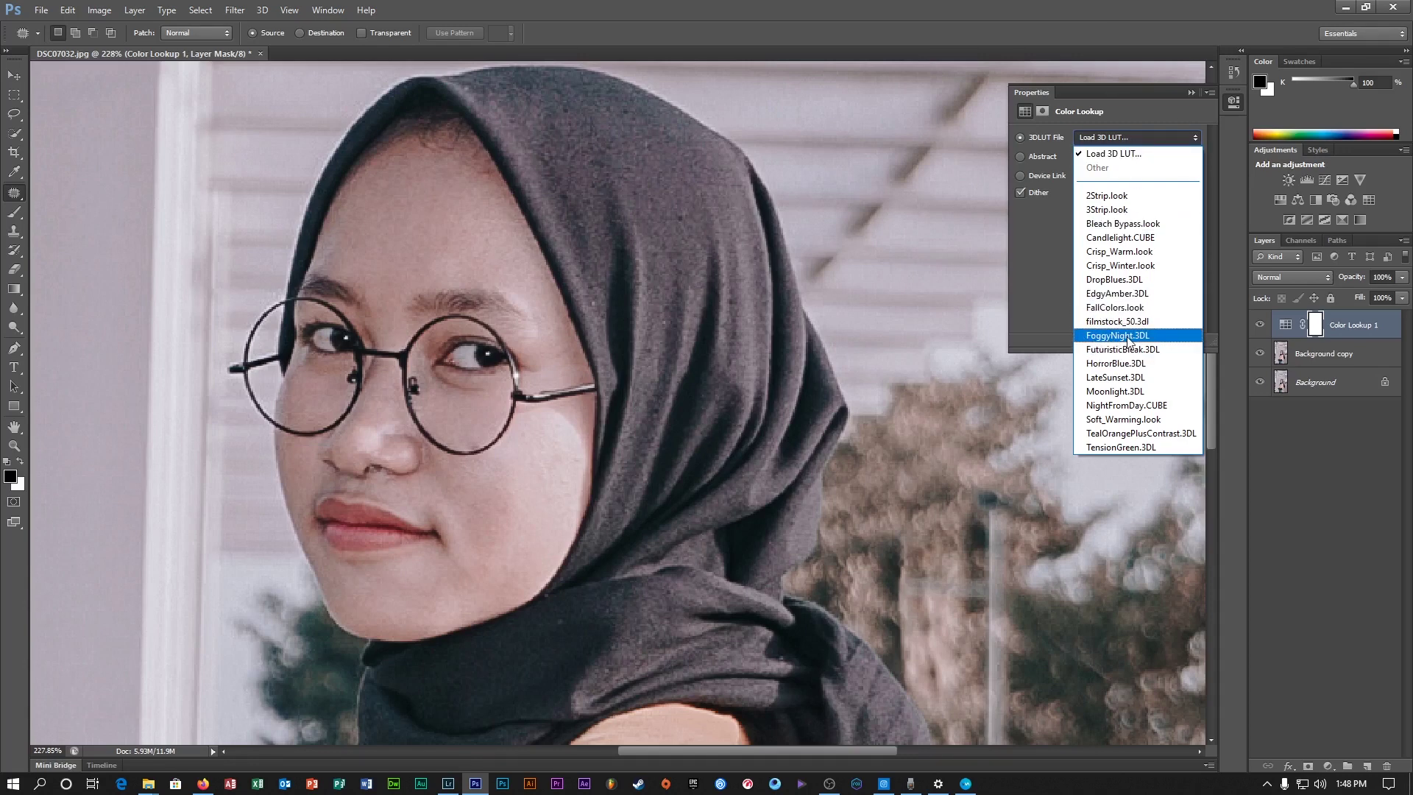
left_click(1131, 340)
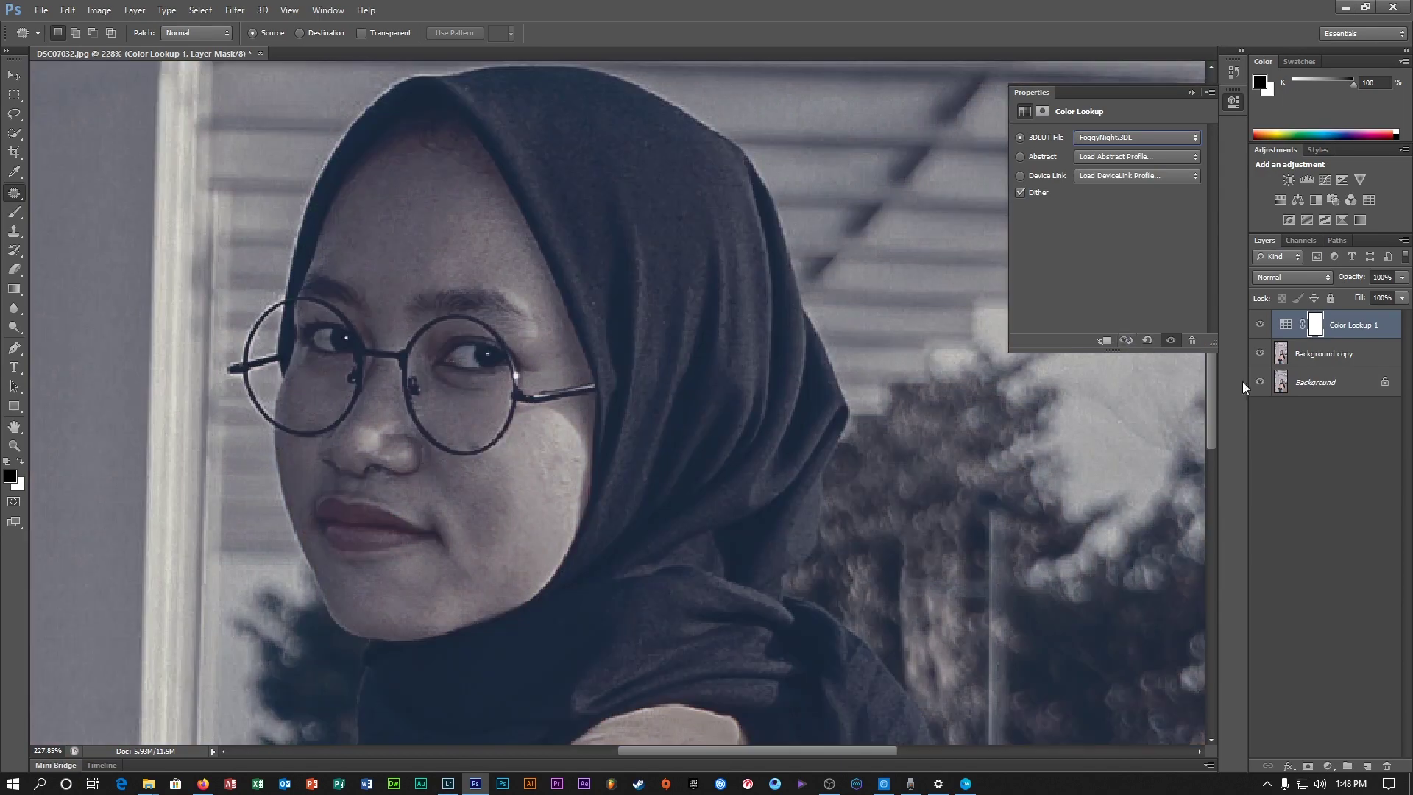
- Fit the whole photo in view and set the Color Lookup layer's blend mode to Overlay
left_click(1290, 436)
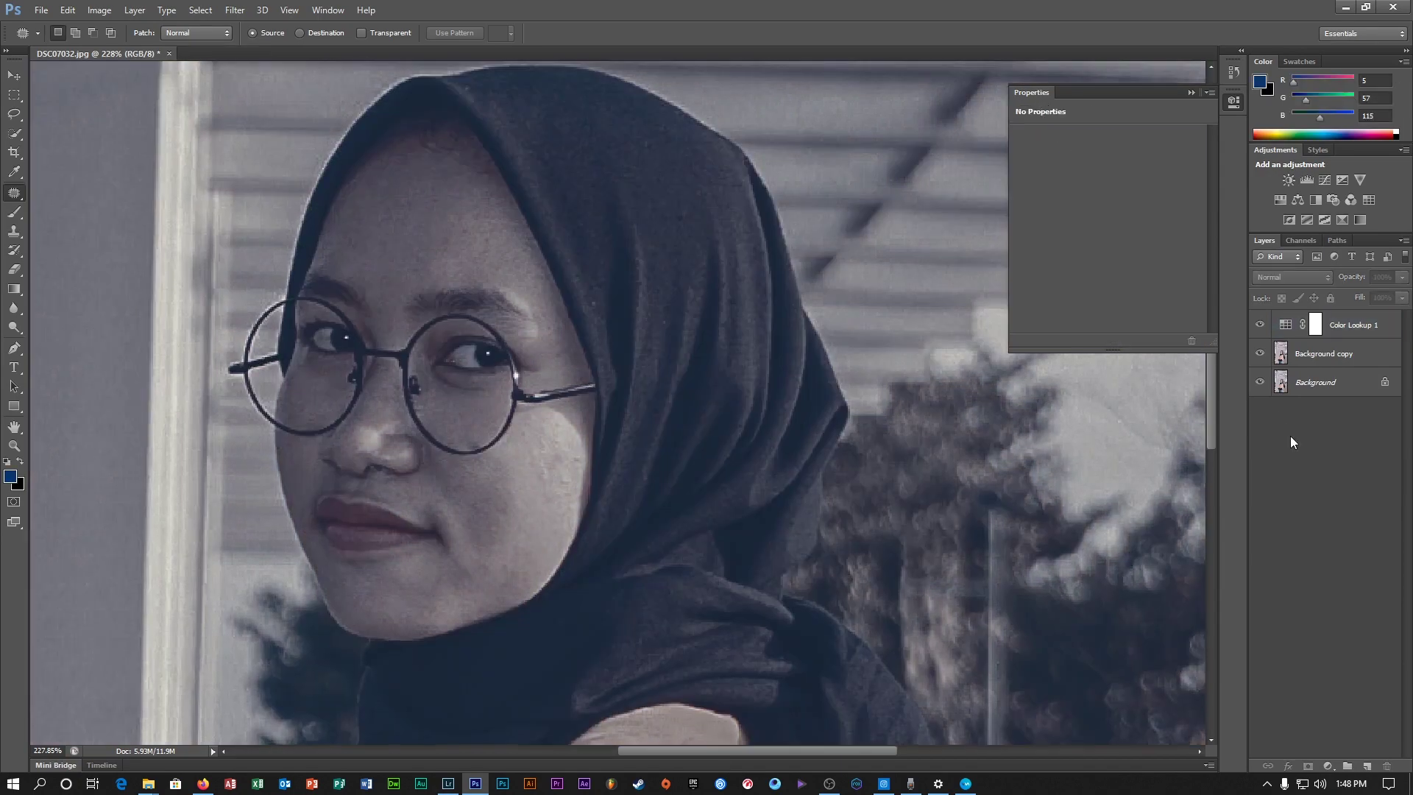
key("ctrl+0")
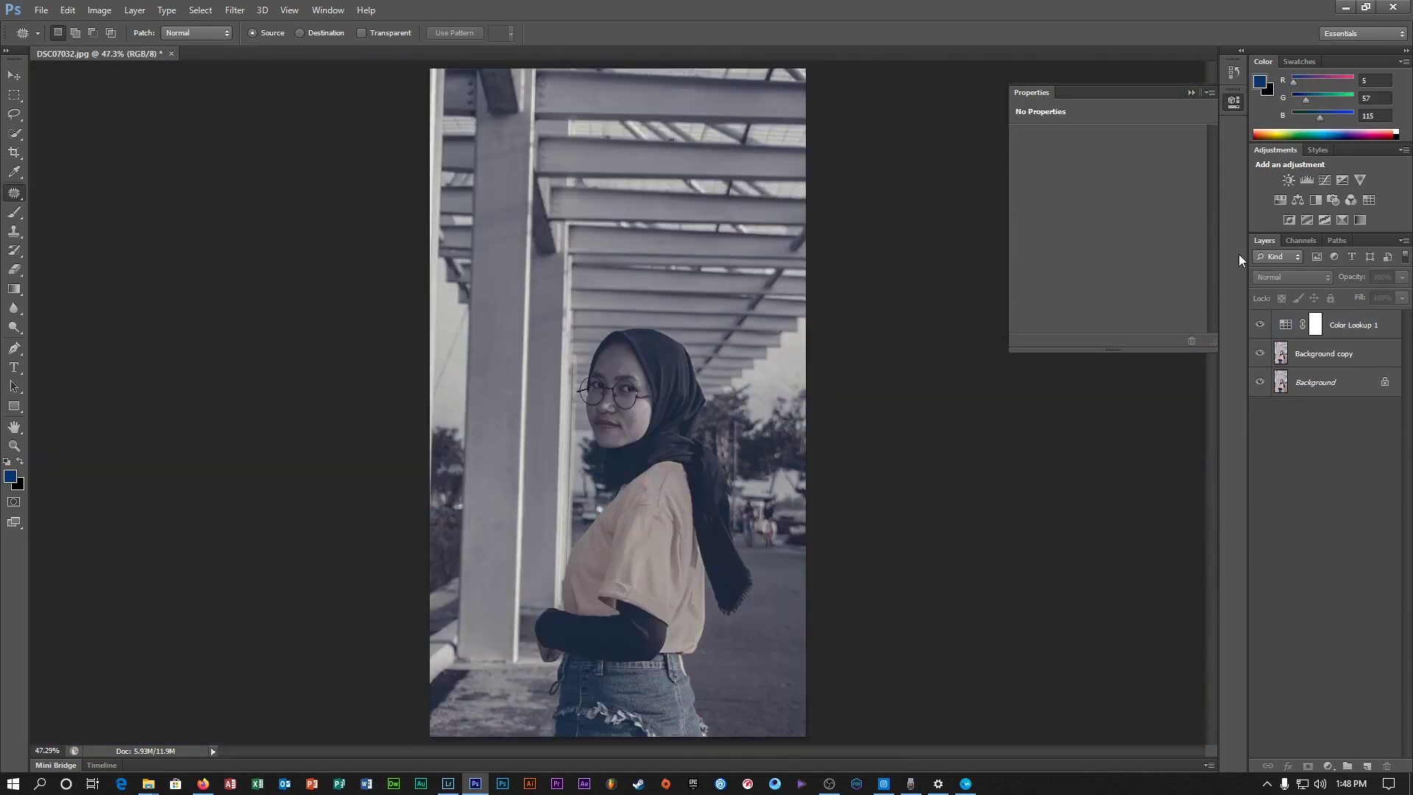
left_click(1190, 92)
left_click(1340, 324)
key("v")
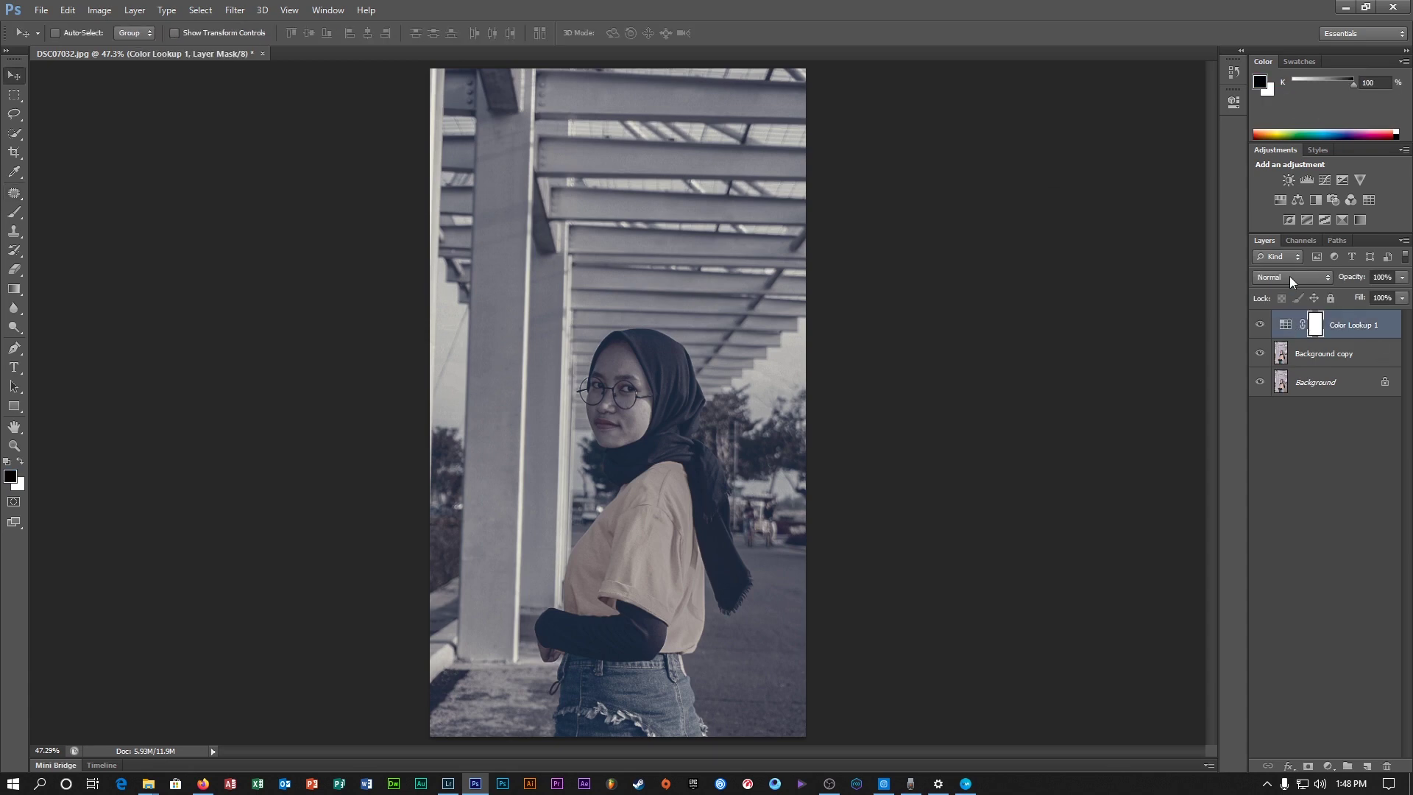
left_click(1289, 277)
left_click(1306, 277)
left_click(1297, 277)
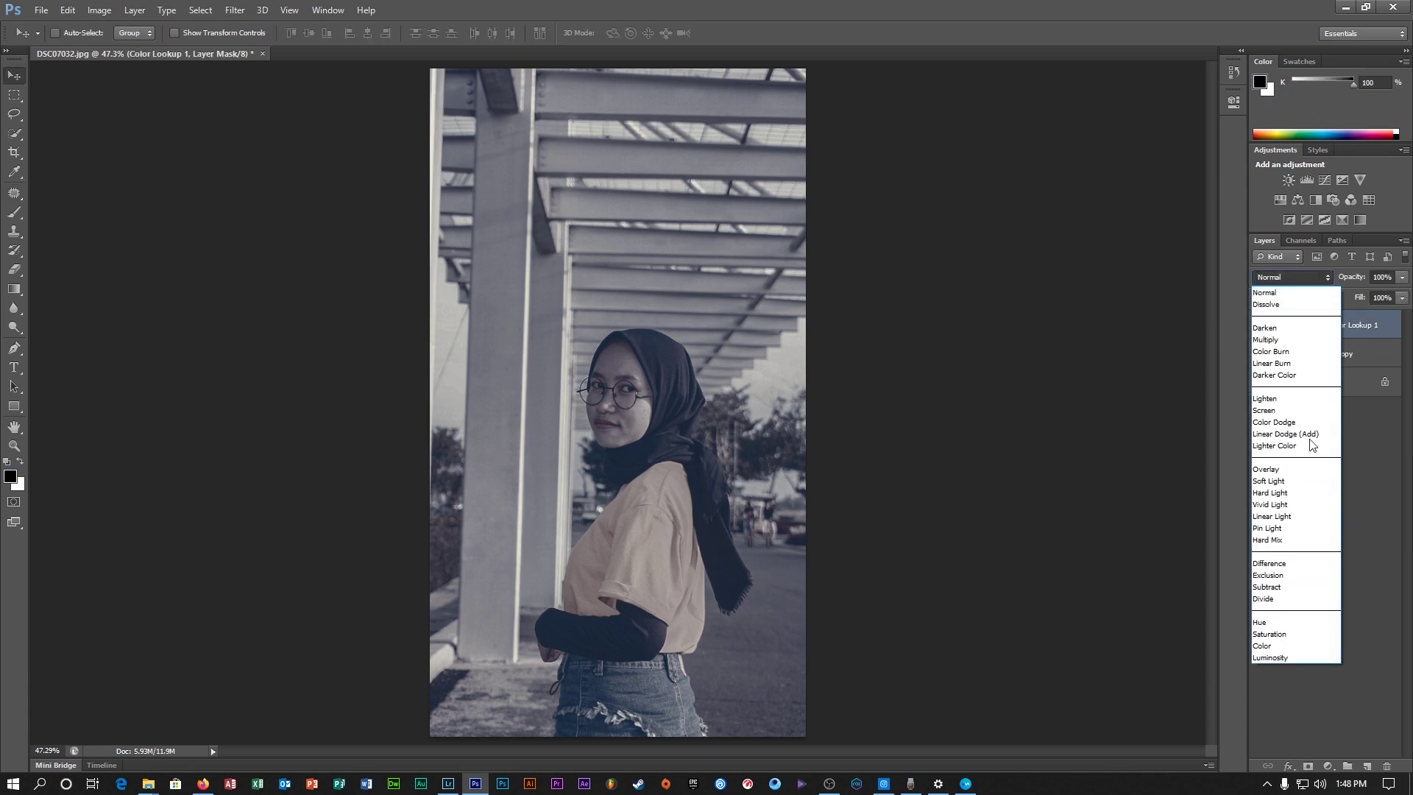
left_click(1273, 469)
left_click(1332, 488)
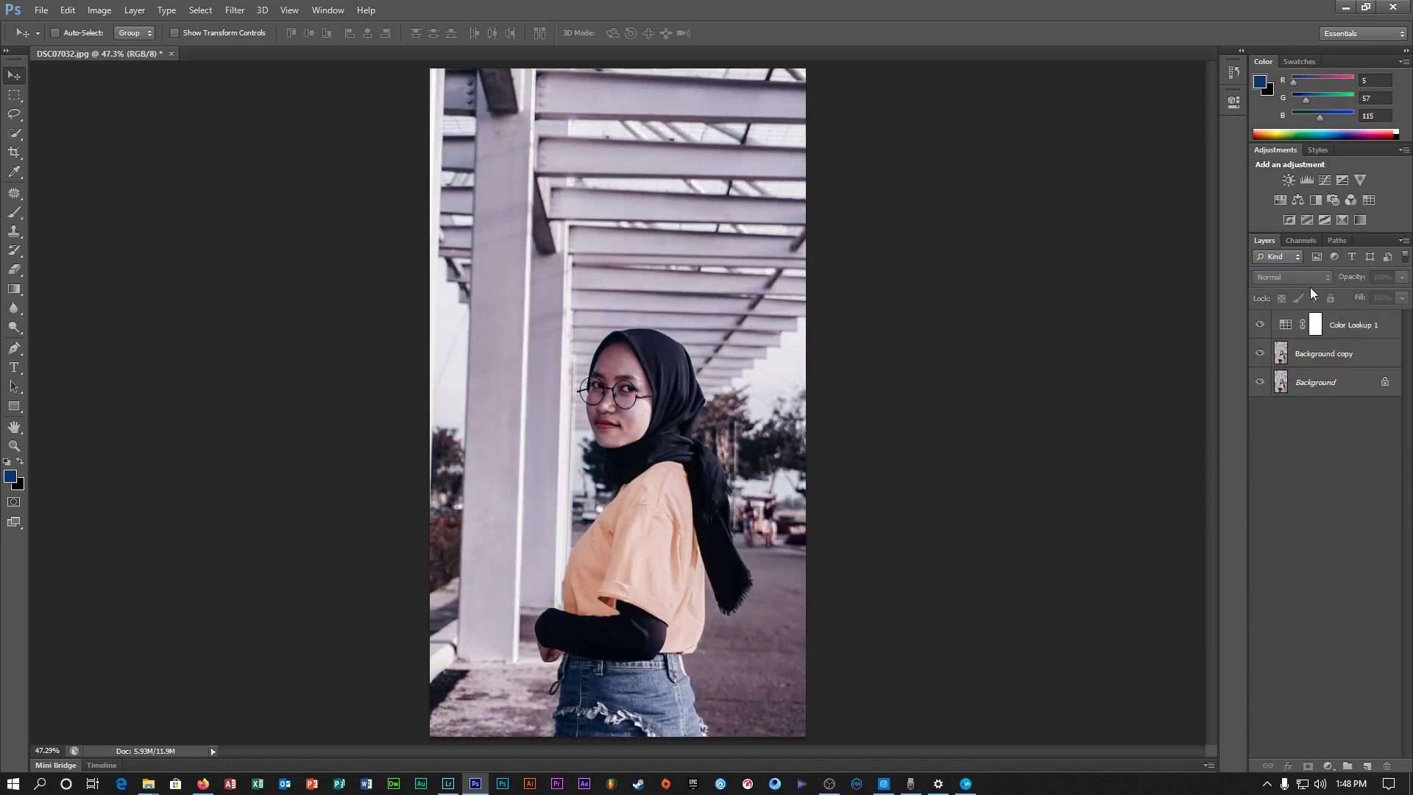
left_click(1354, 345)
left_click(1353, 329)
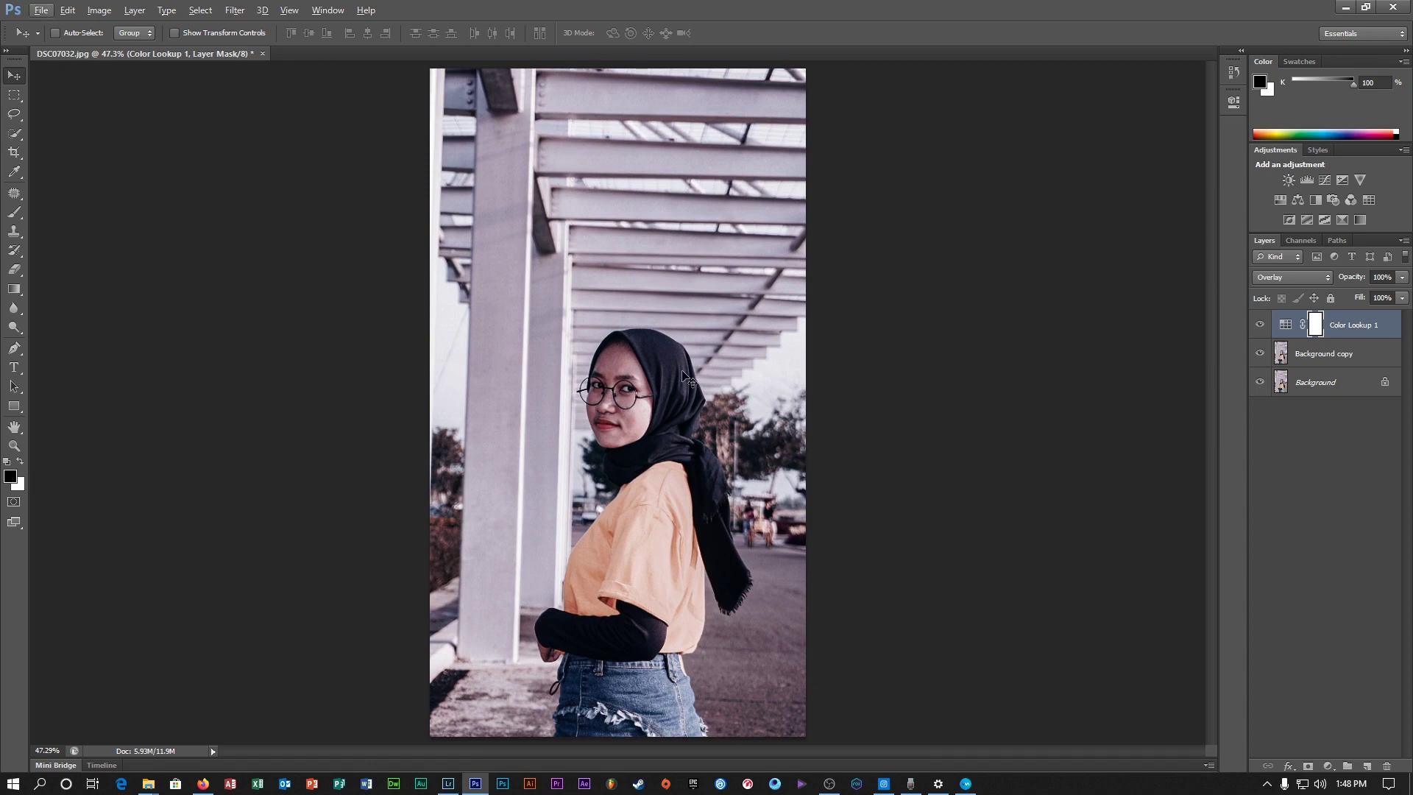
key("alt")
left_click(1278, 277)
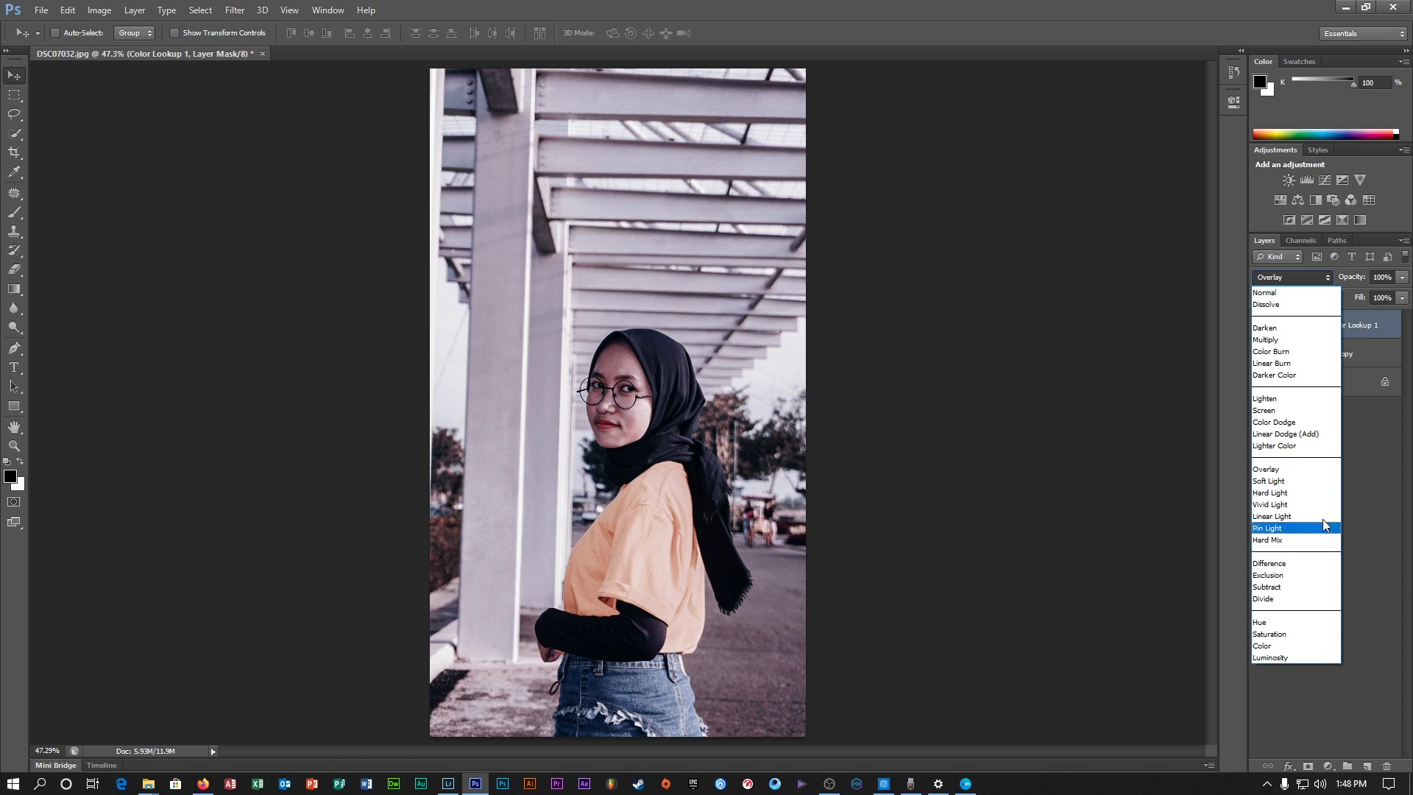
left_click(1378, 487)
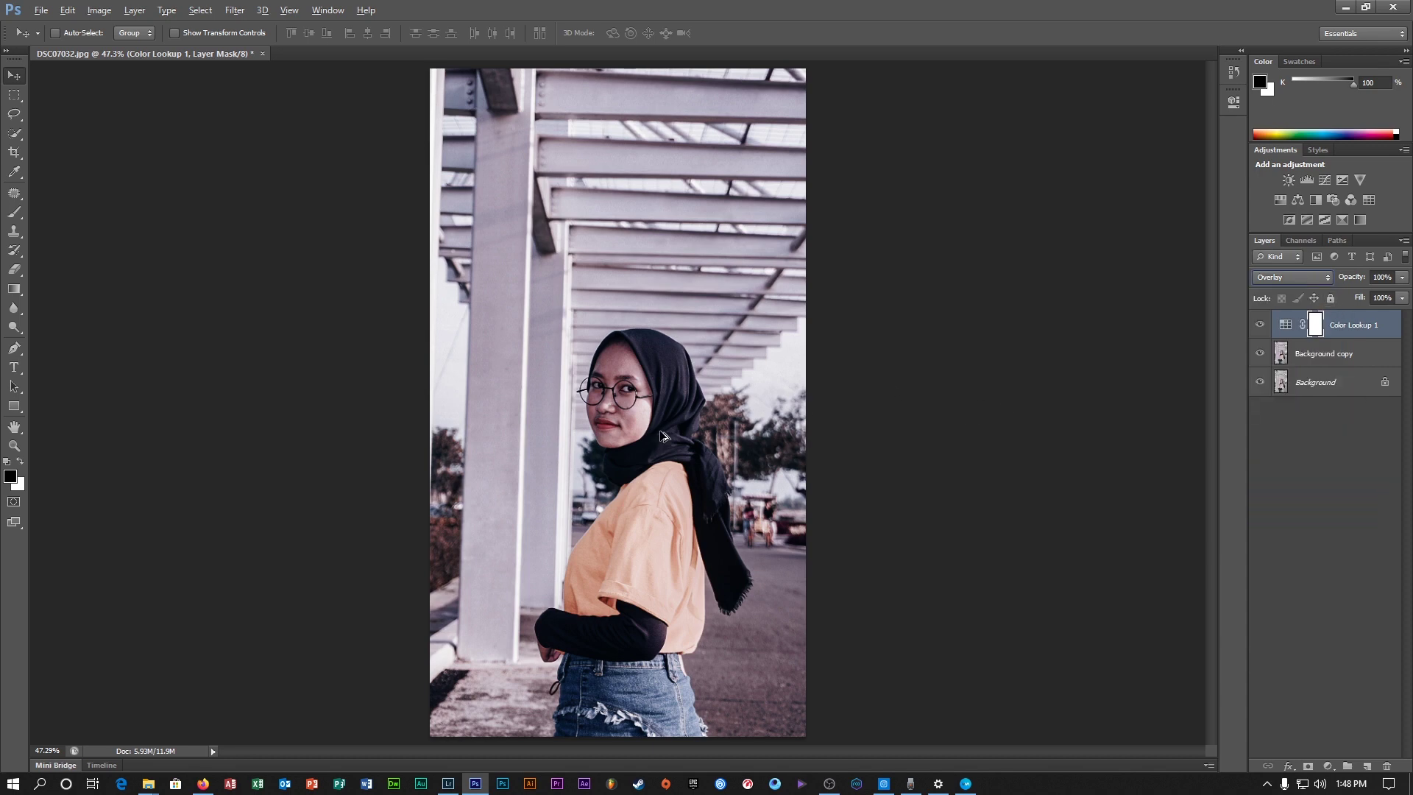
left_click(1323, 485)
left_click(1382, 332)
left_click(1309, 277)
- Choose the Brush tool for the Color Lookup layer and confirm black (000000) as the foreground colour
left_click(1355, 321)
left_click(14, 212)
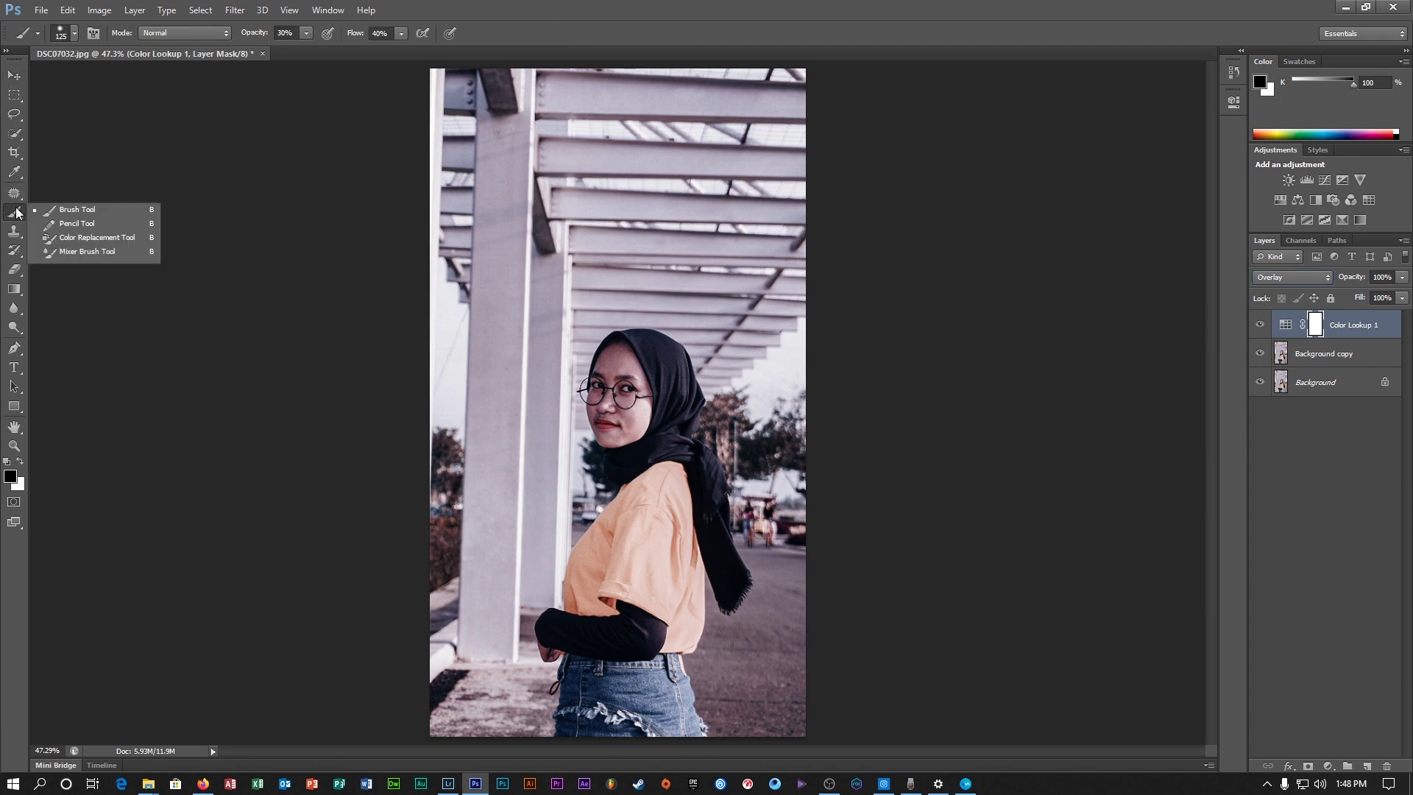
left_click(66, 219)
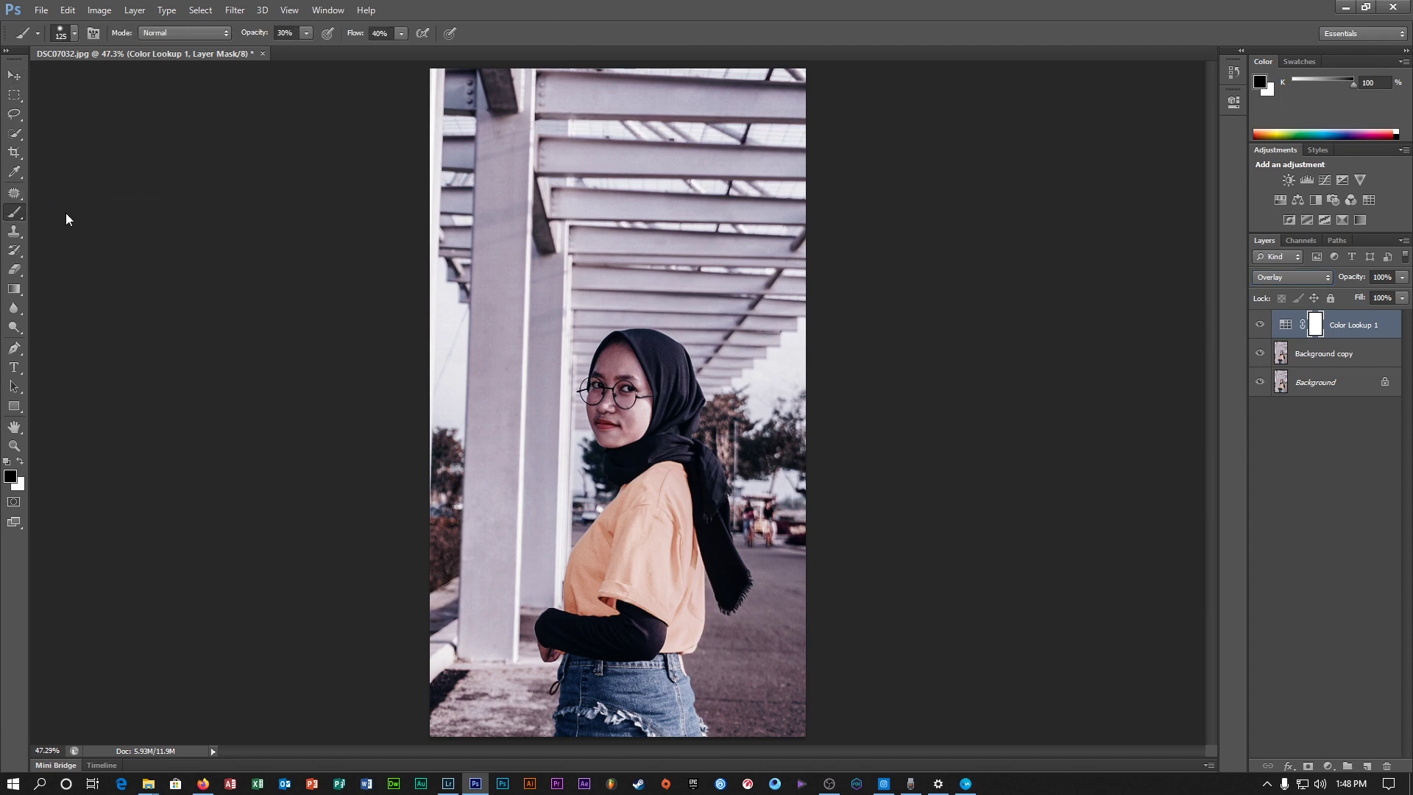
right_click(14, 214)
left_click(83, 213)
scroll(721, 469, "up", 3)
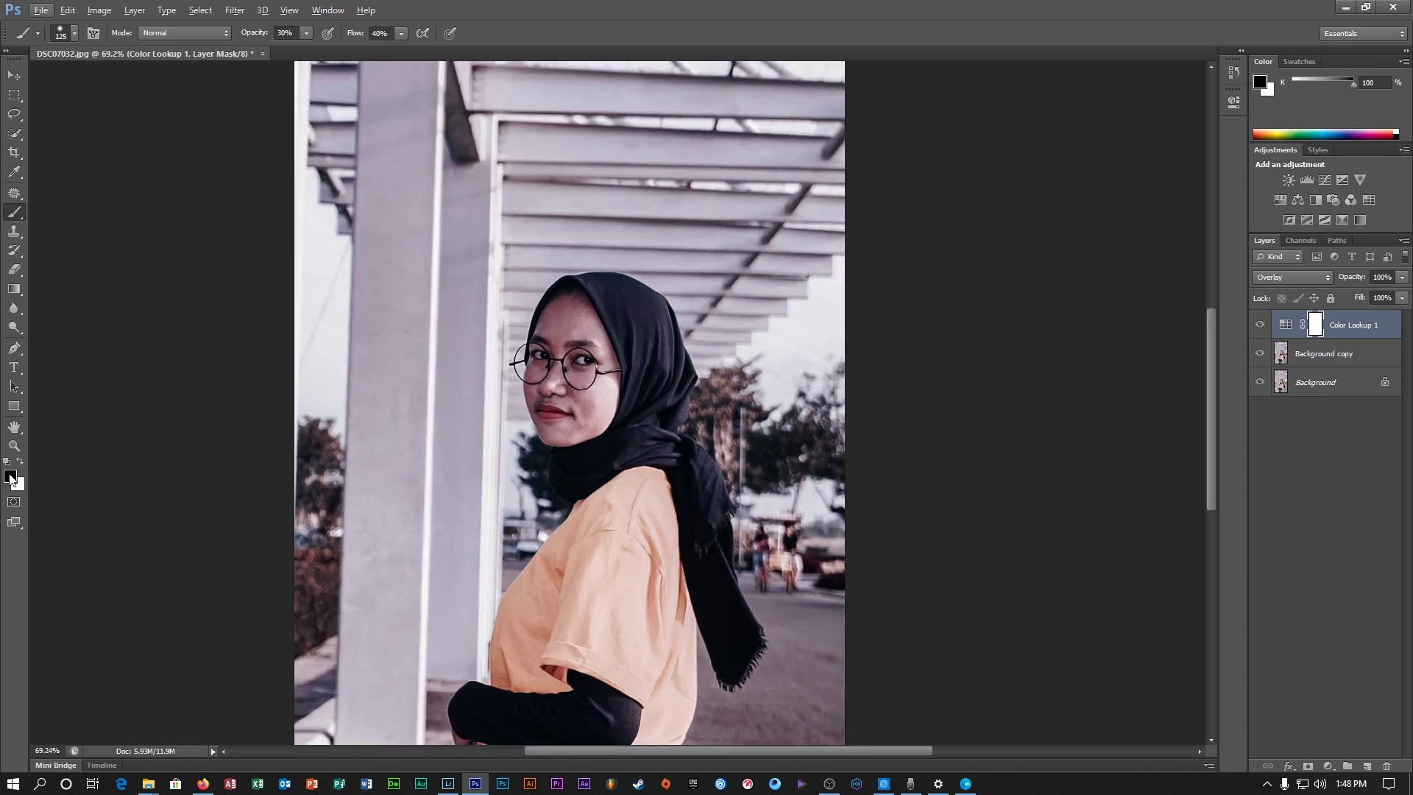
left_click(11, 477)
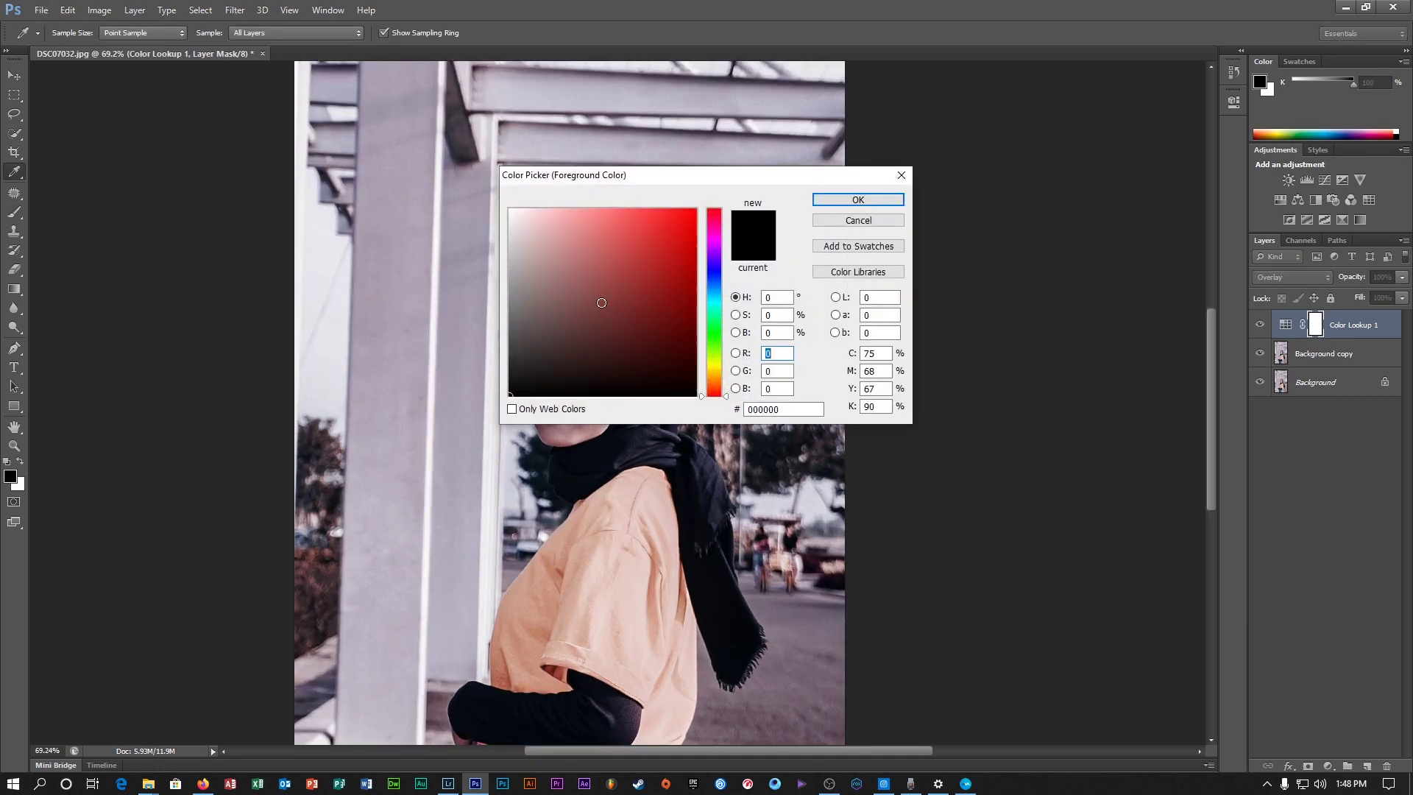
left_click(844, 205)
- Target the Color Lookup layer's mask, keep black in the foreground and set the brush opacity to 50%
right_click(1321, 335)
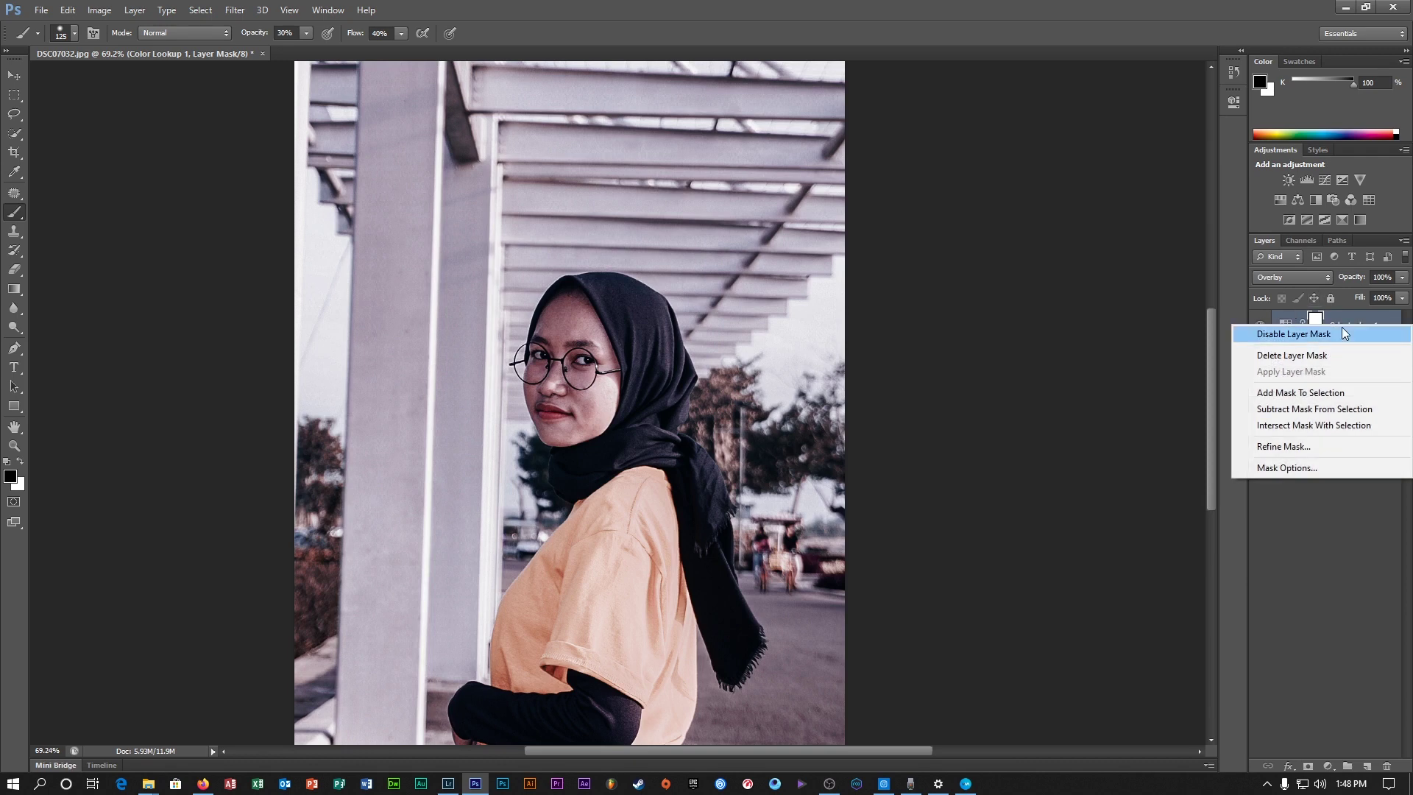
left_click(1324, 321)
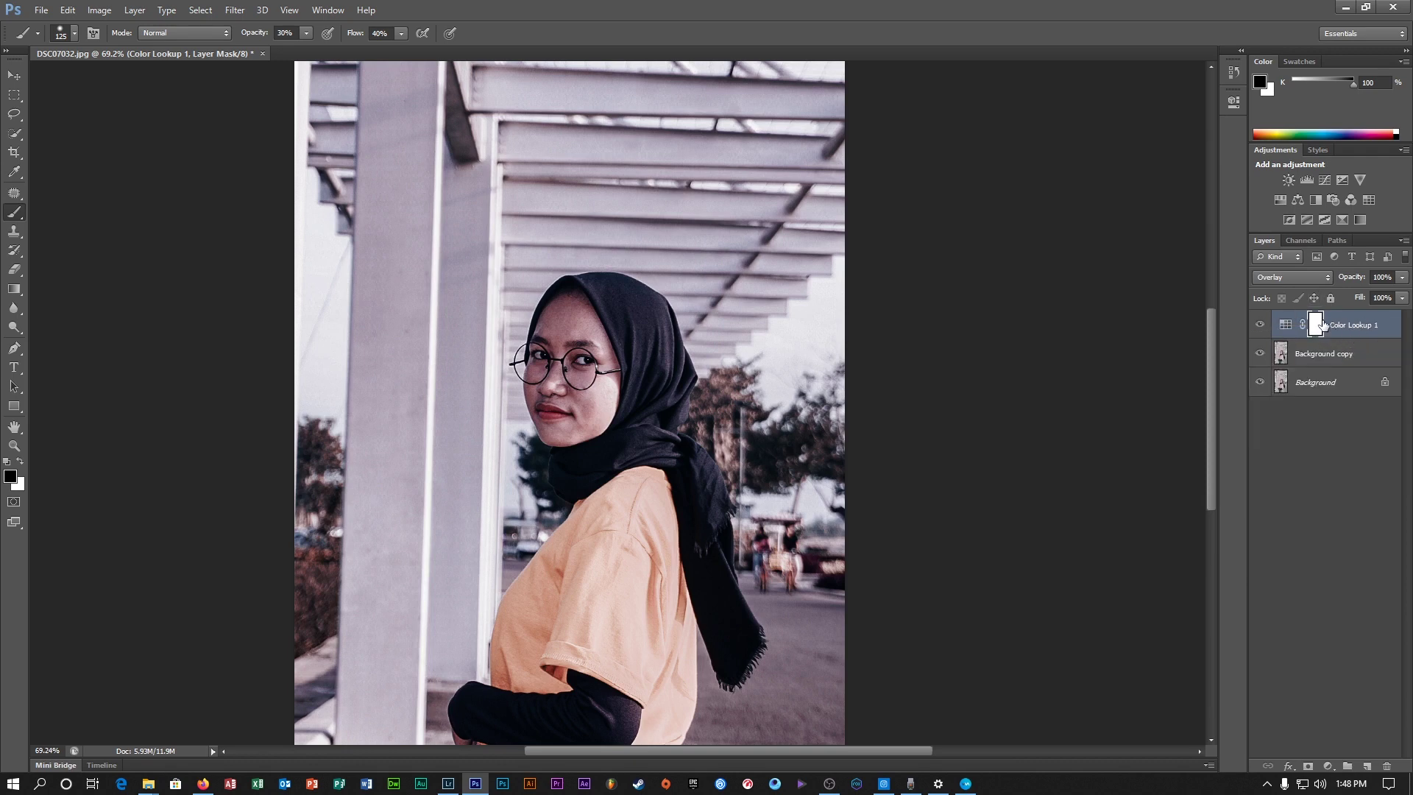
scroll(574, 364, "up", 3)
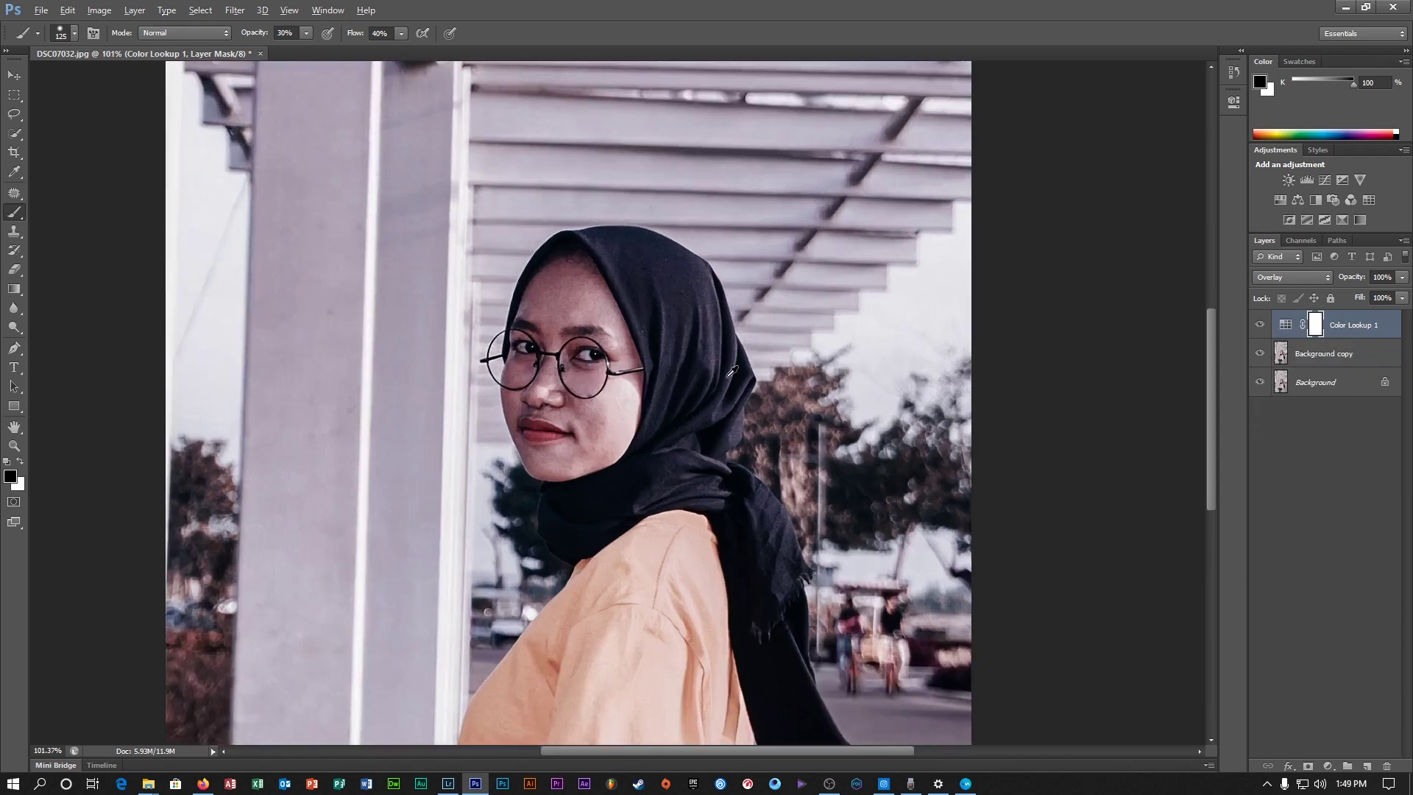
scroll(665, 418, "down", 5)
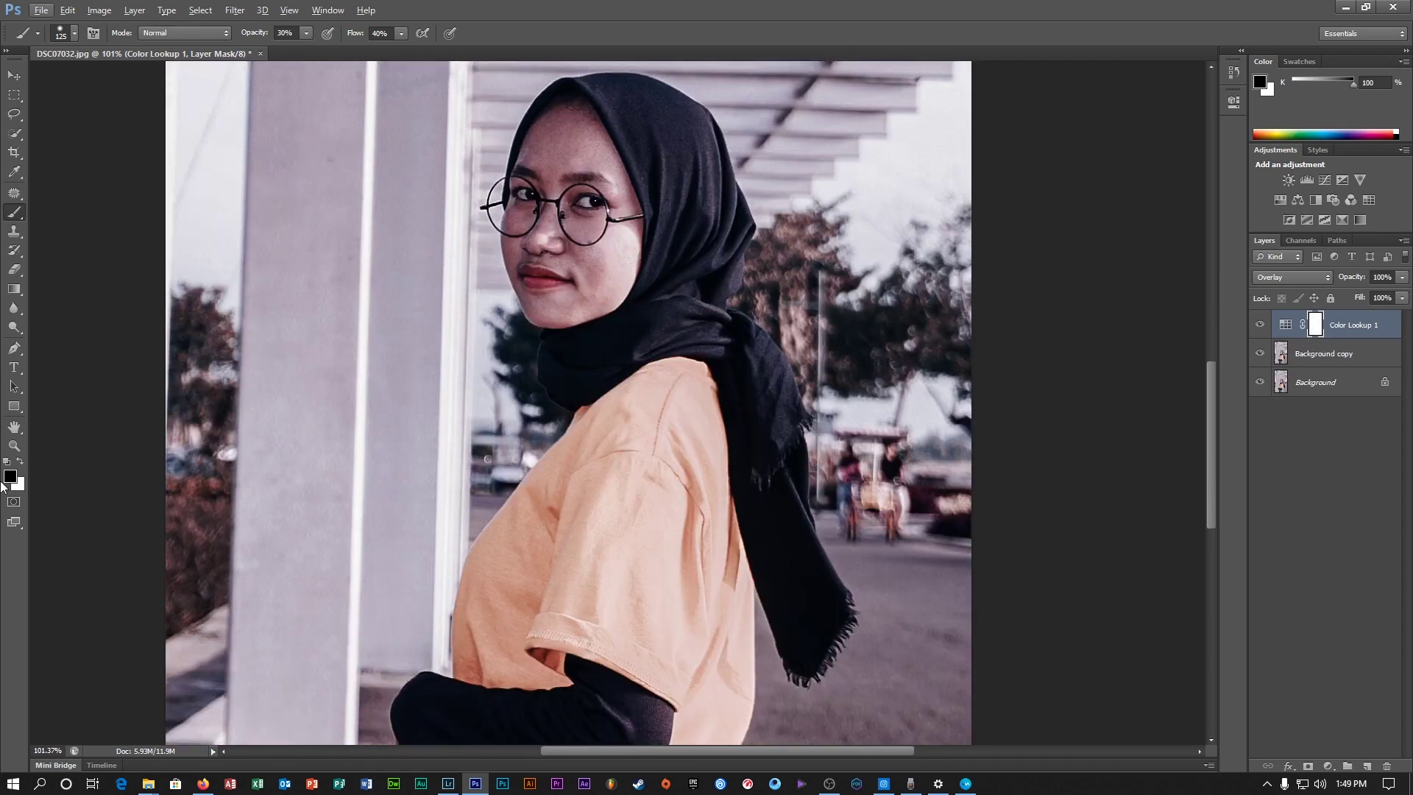
left_click(21, 462)
left_click(21, 461)
scroll(695, 259, "up", 3)
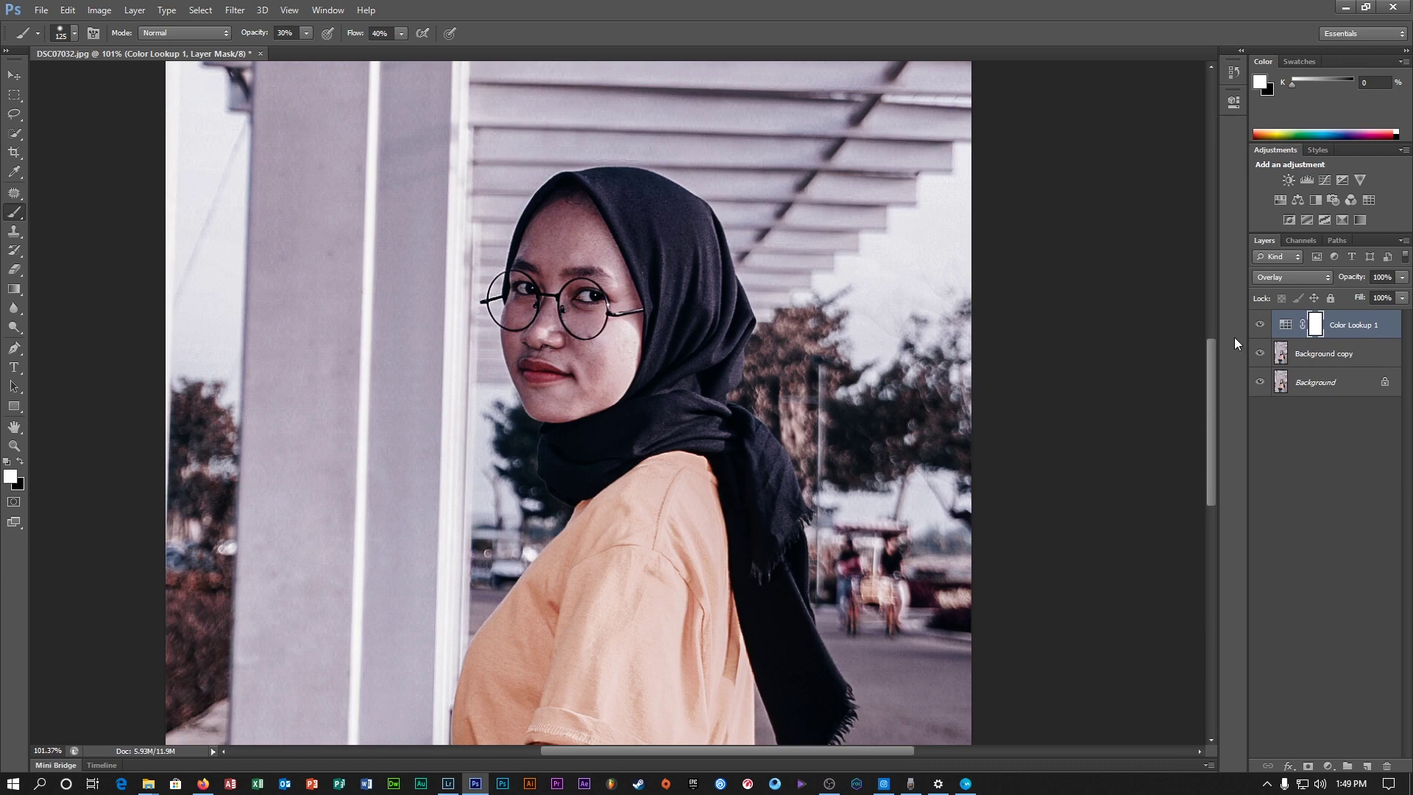
left_click(19, 462)
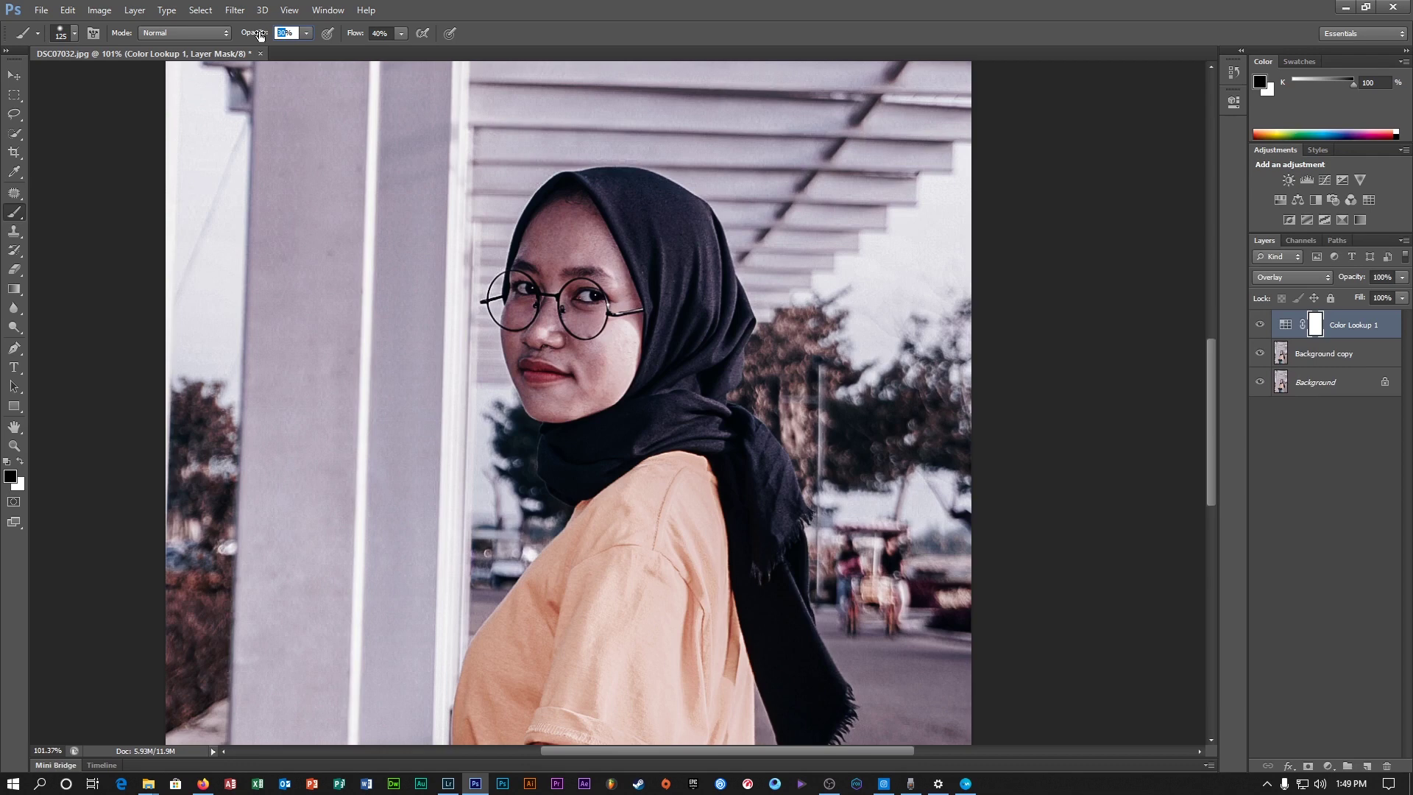
type("50")
key("Tab")
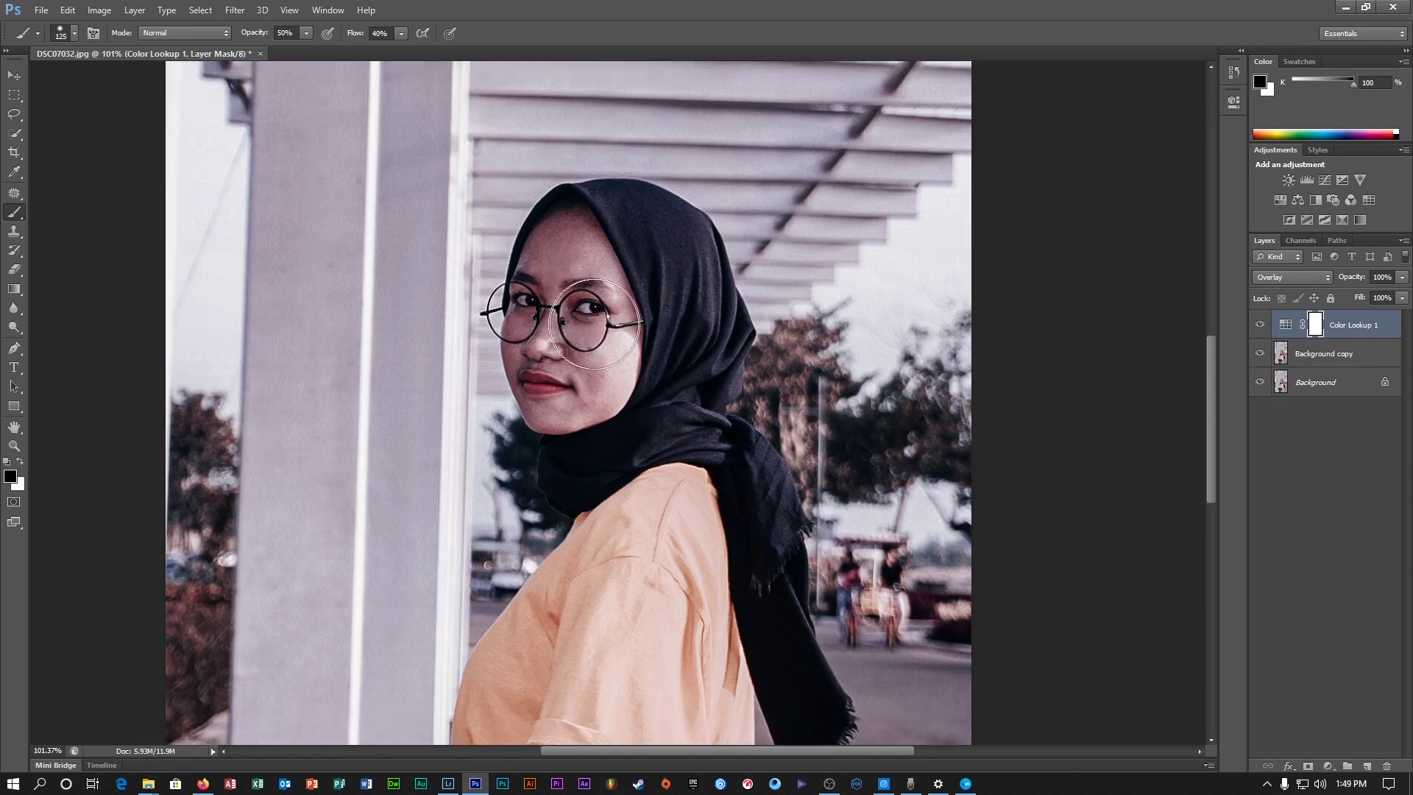
- Paint the Color Lookup mask black over the woman's face, headscarf, shirt and sleeve with an 80 px brush to soften the effect
scroll(595, 324, "down", 2)
key("bracketleft")
key("bracketleft")
key("bracketleft")
key("bracketleft")
key("bracketleft")
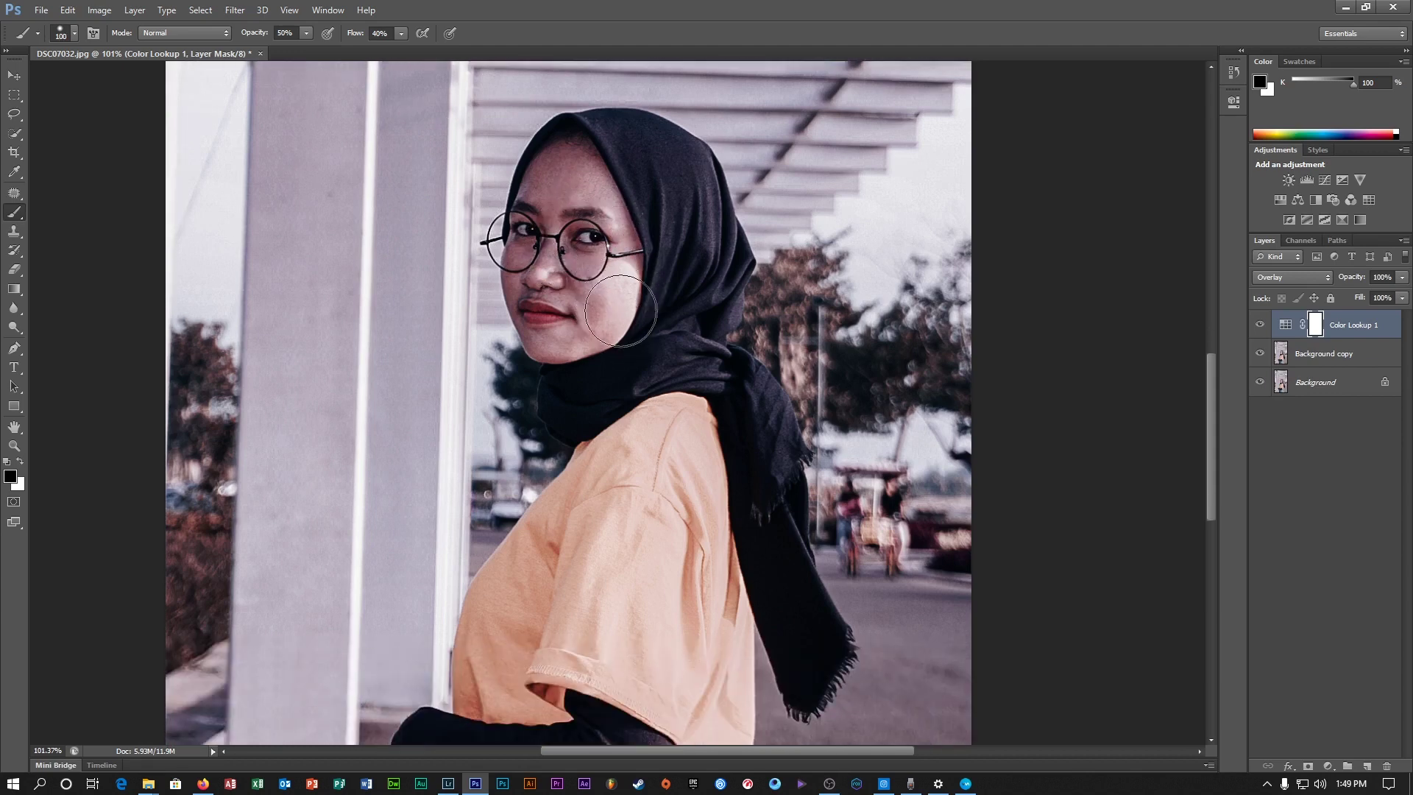
scroll(586, 289, "down", 3, "alt")
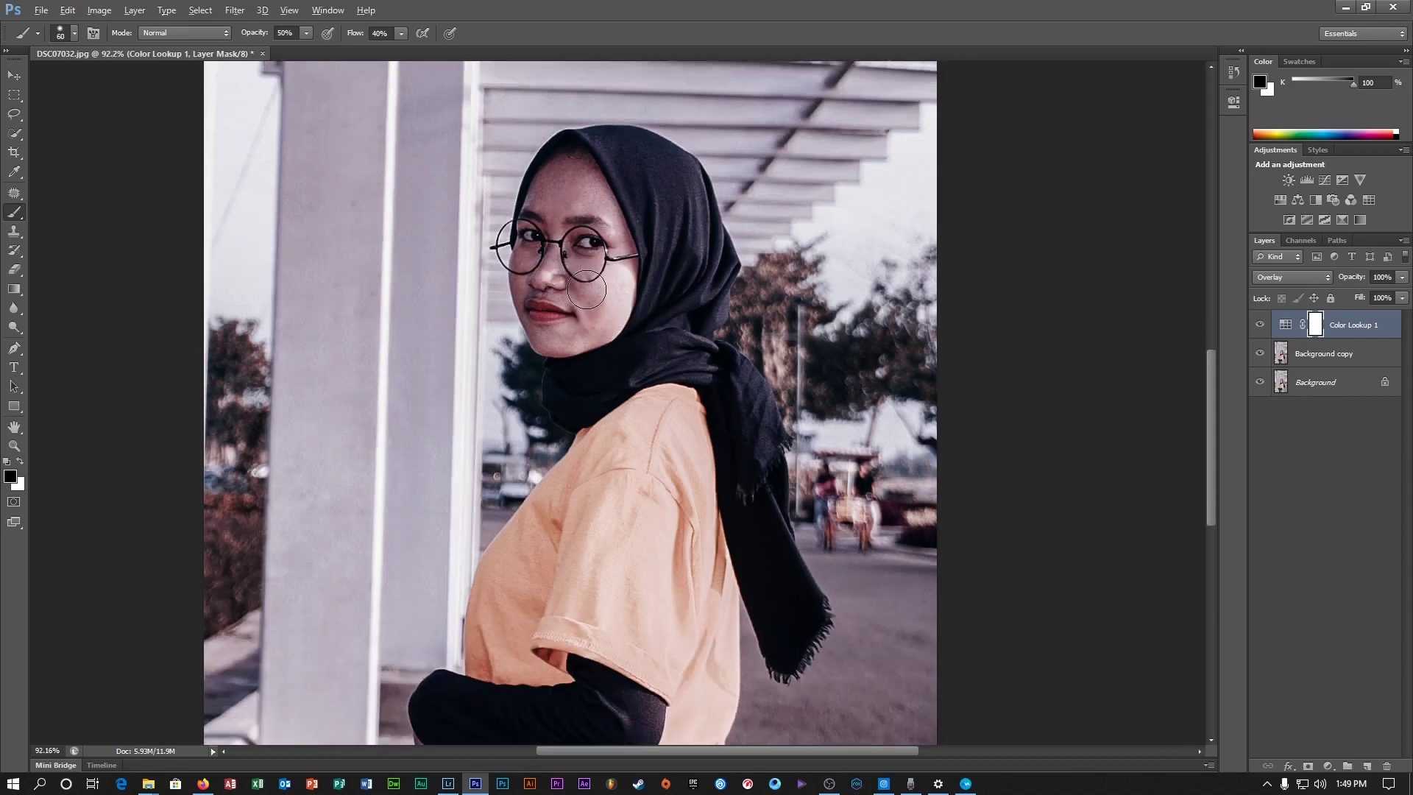
scroll(625, 381, "down", 3)
scroll(570, 540, "down", 1)
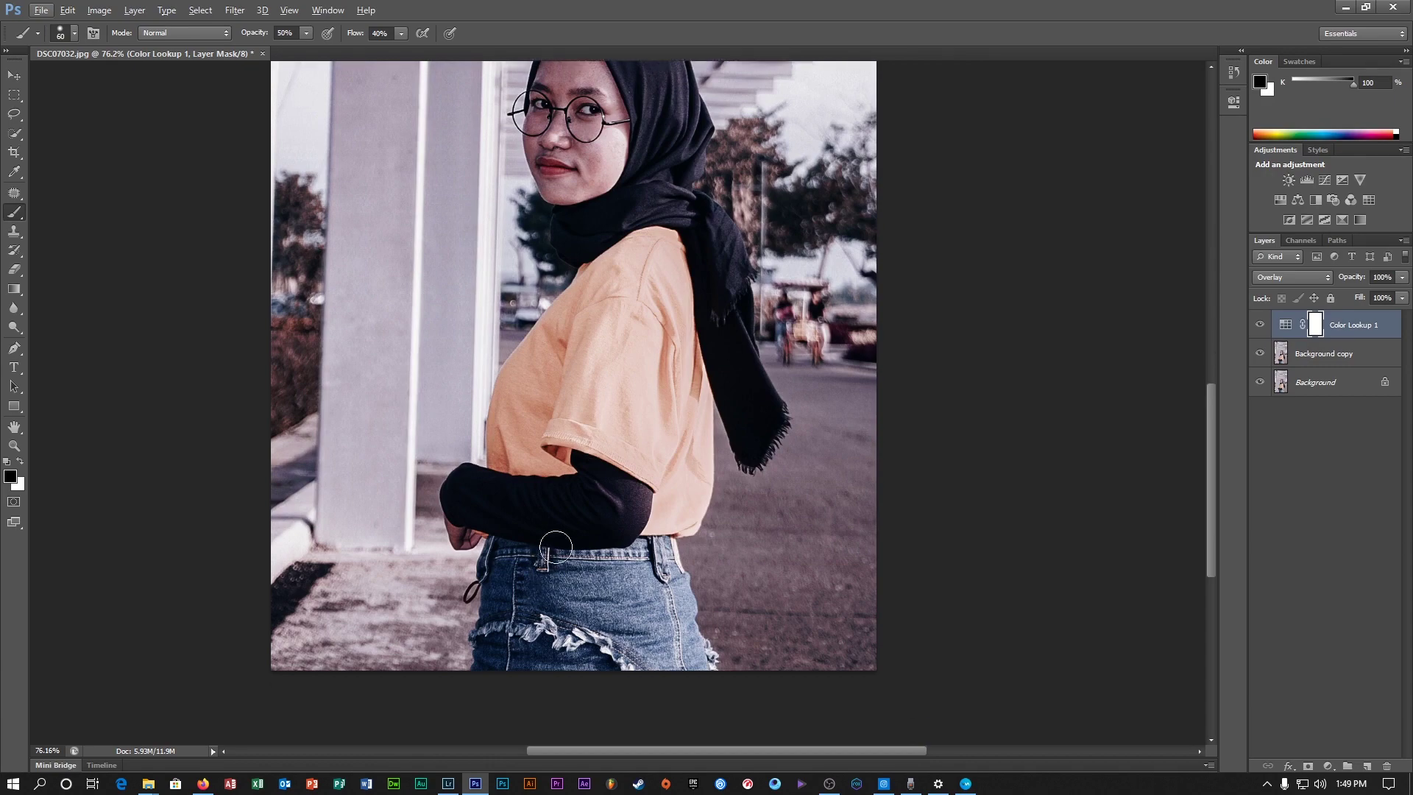
scroll(556, 546, "up", 3)
scroll(577, 470, "down", 1, "alt")
scroll(579, 462, "down", 1)
scroll(579, 462, "down", 1)
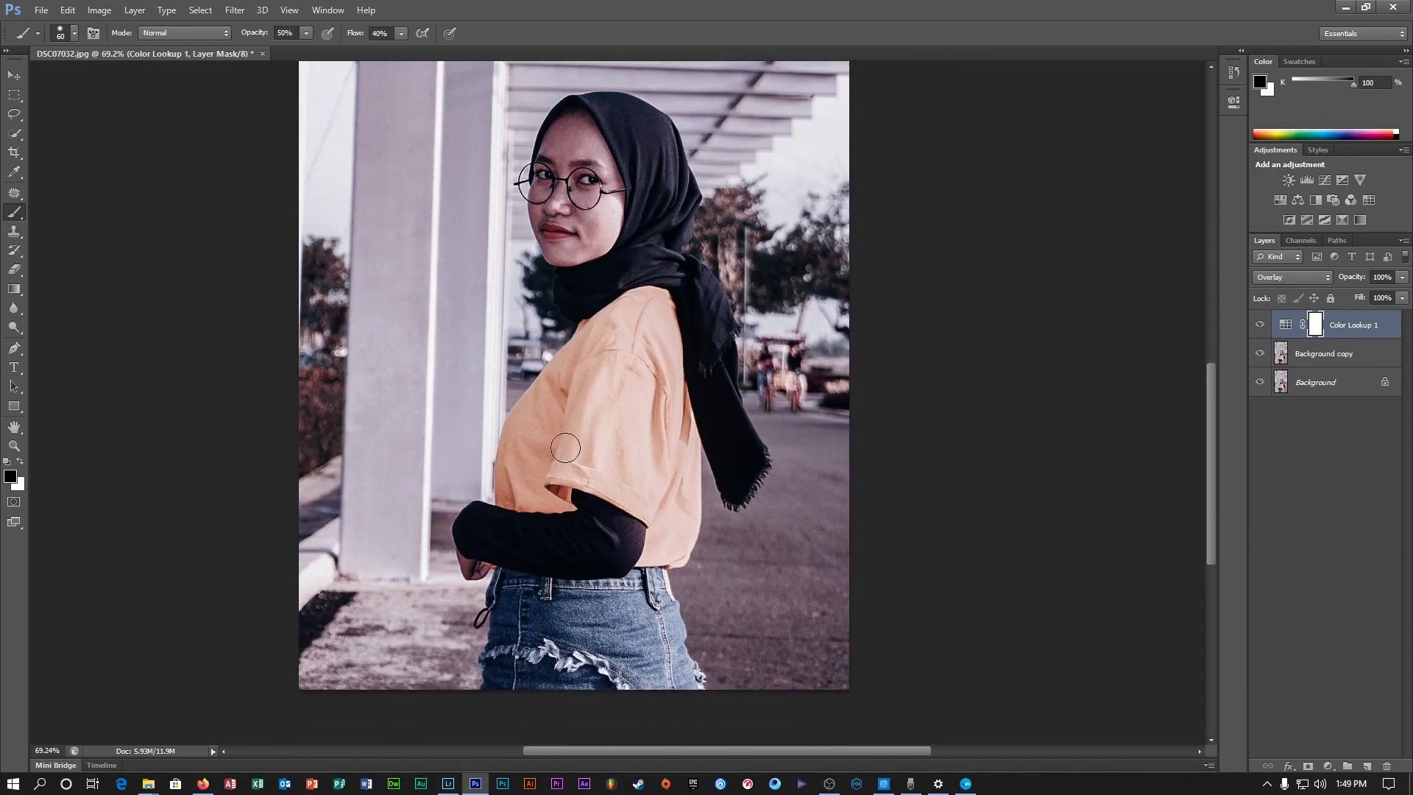
key("bracketright")
key("bracketright")
mouse_move(589, 147)
left_mouse_down()
mouse_move(551, 226)
mouse_move(561, 187)
mouse_move(587, 187)
mouse_move(613, 160)
mouse_move(638, 166)
mouse_move(623, 226)
mouse_move(584, 267)
mouse_move(702, 298)
mouse_move(740, 483)
mouse_move(696, 363)
mouse_move(708, 351)
mouse_move(721, 361)
mouse_move(704, 340)
mouse_move(646, 517)
mouse_move(661, 510)
mouse_move(680, 528)
mouse_move(652, 571)
mouse_move(677, 678)
mouse_move(643, 696)
mouse_move(554, 594)
mouse_move(533, 599)
mouse_move(504, 694)
mouse_move(557, 698)
mouse_move(584, 659)
mouse_move(532, 622)
mouse_move(512, 557)
mouse_move(482, 552)
mouse_move(480, 522)
mouse_move(554, 523)
mouse_move(612, 468)
left_mouse_up()
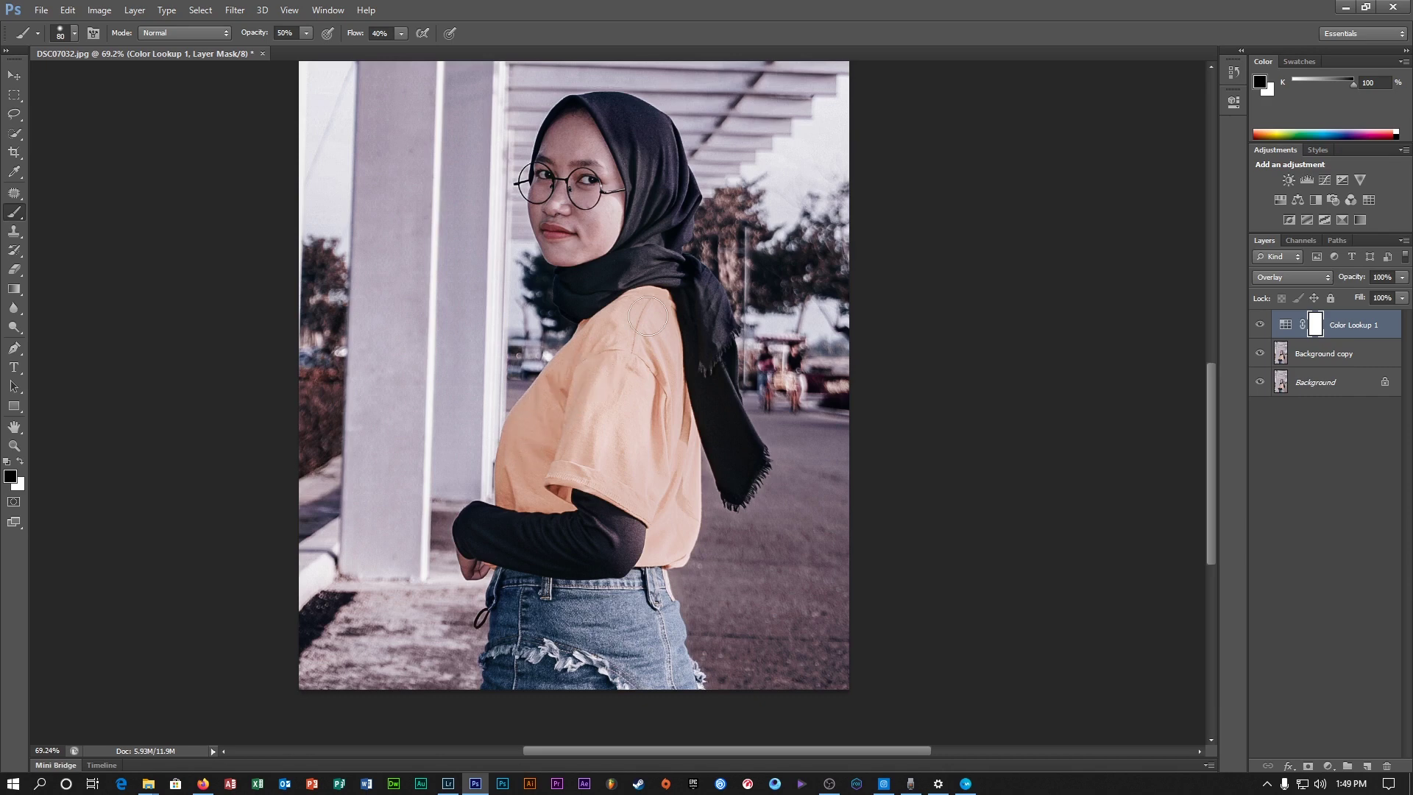
mouse_move(683, 324)
left_mouse_down()
mouse_move(659, 262)
mouse_move(675, 212)
mouse_move(660, 153)
mouse_move(609, 120)
mouse_move(652, 137)
mouse_move(620, 118)
mouse_move(579, 120)
mouse_move(554, 258)
mouse_move(575, 193)
mouse_move(572, 261)
mouse_move(587, 278)
mouse_move(644, 229)
mouse_move(646, 271)
mouse_move(610, 247)
left_mouse_up()
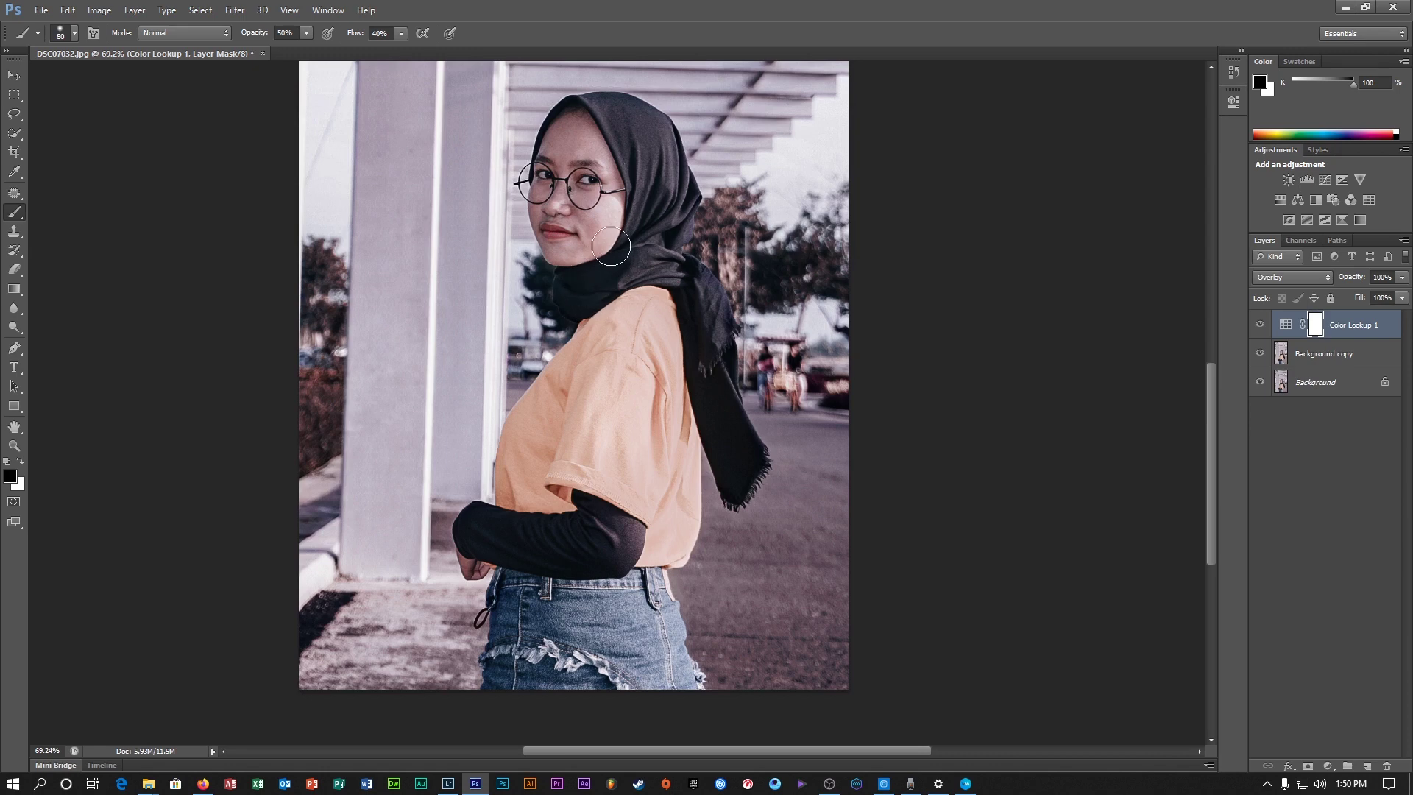
left_click_drag(564, 195, 603, 202)
- Toggle the Color Lookup layer's visibility to compare the photo with and without the effect, then deselect the layer
left_click(1261, 325)
left_click(1262, 325)
left_click(1261, 325)
left_click(1261, 325)
scroll(747, 395, "up", 2)
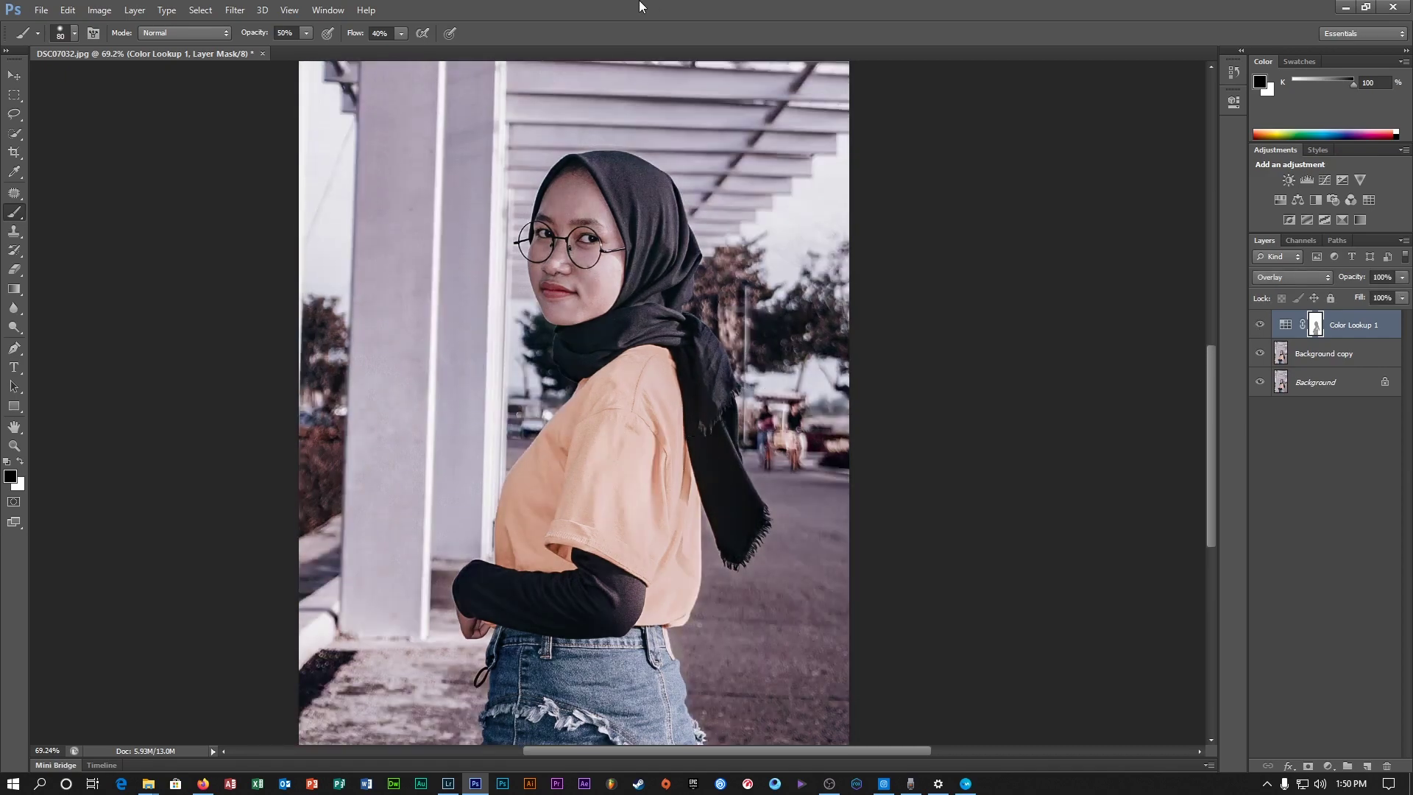
scroll(641, 295, "down", 2)
scroll(585, 345, "up", 2)
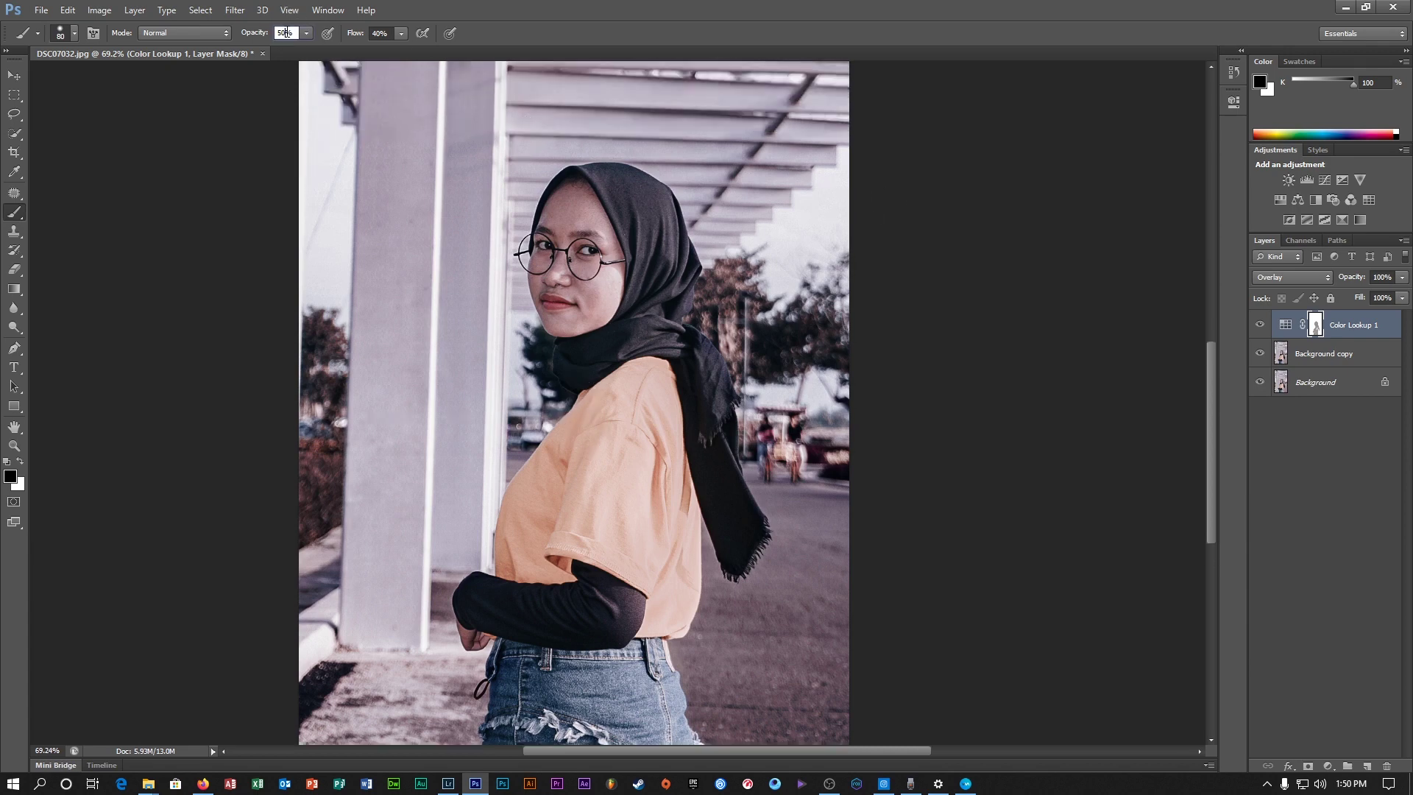
left_click(385, 34)
left_click(283, 35)
left_click(1295, 456)
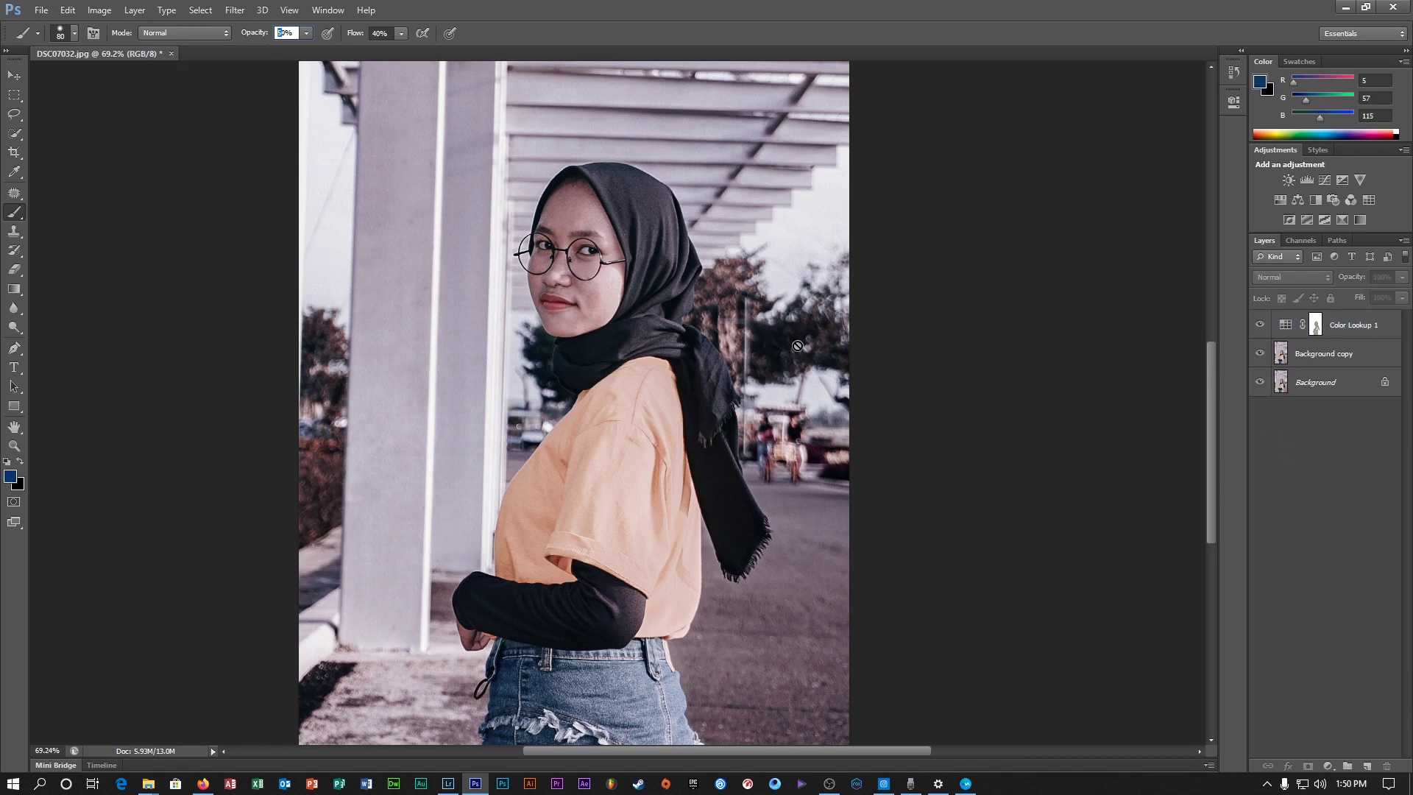
- Add a Solid Color fill layer in grey 7c7c7c above the Color Lookup layer
key("Return")
left_click(1360, 335)
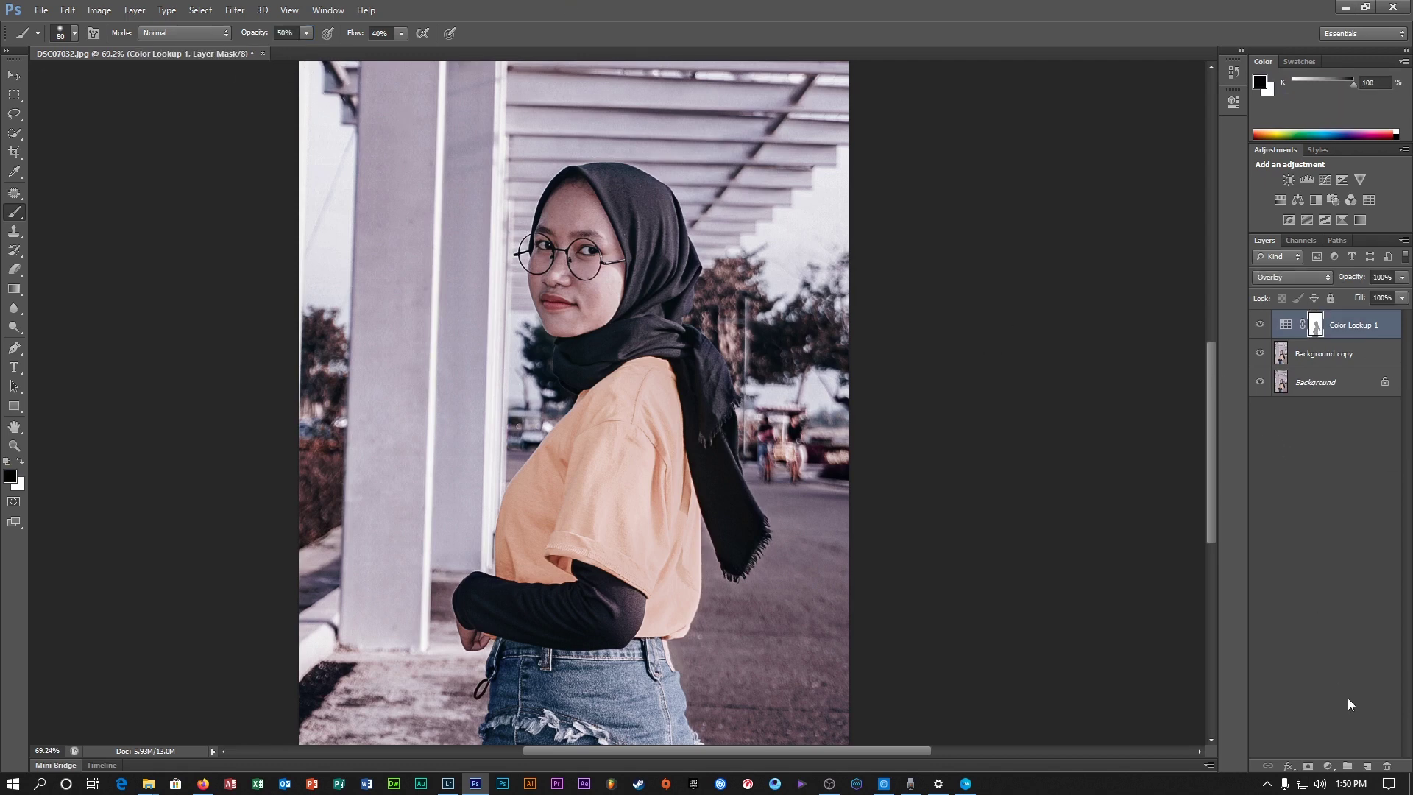
left_click(1334, 766)
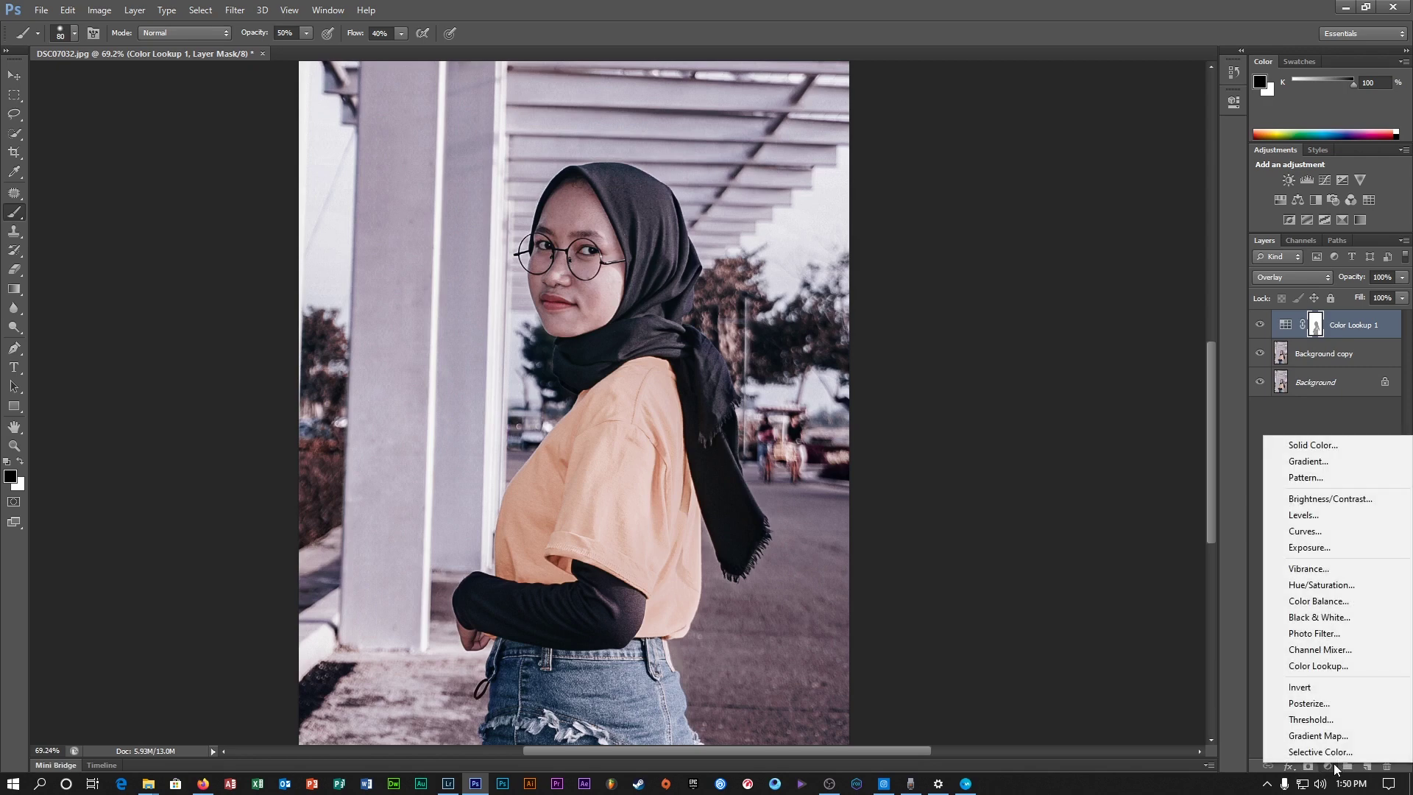
left_click(1308, 444)
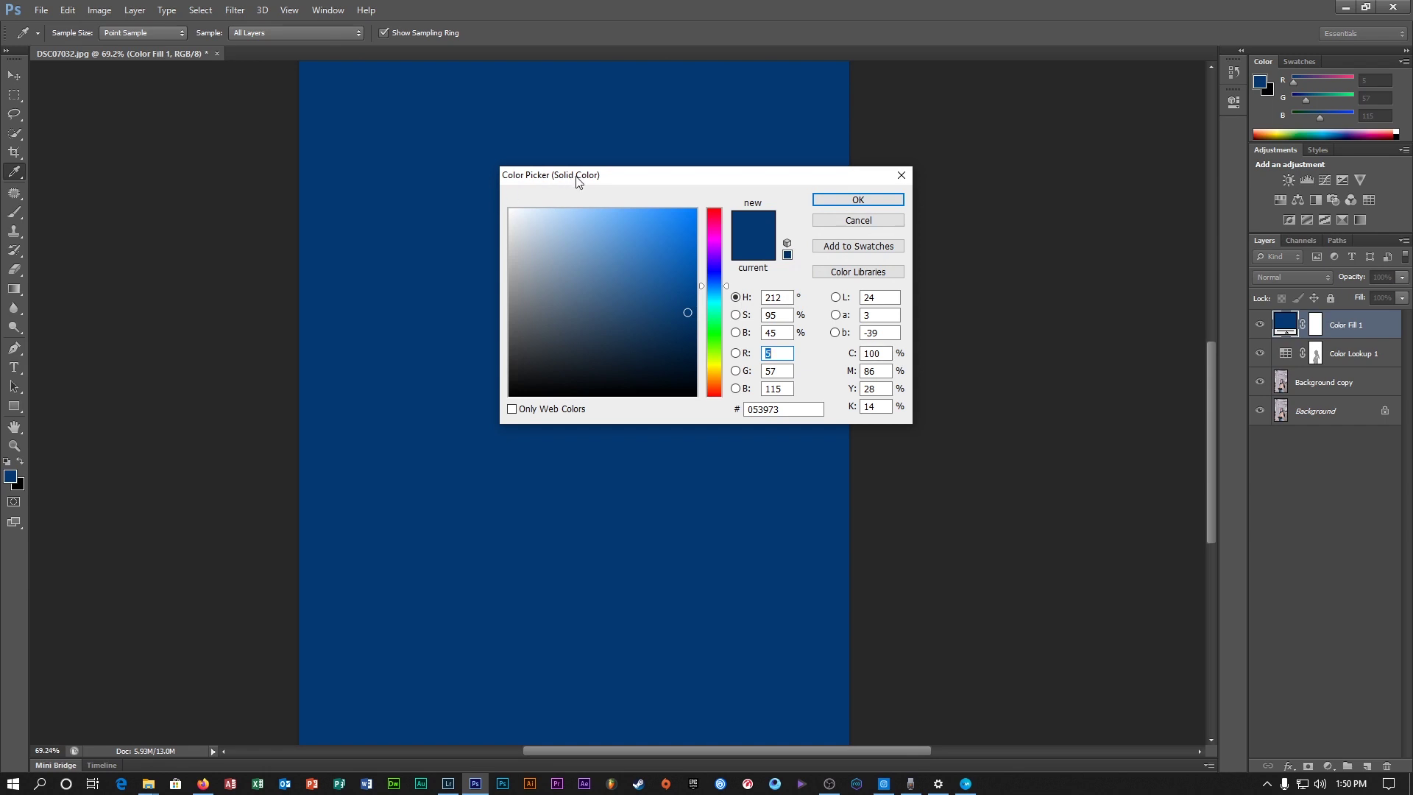
left_click(732, 409)
type("7c7c7c")
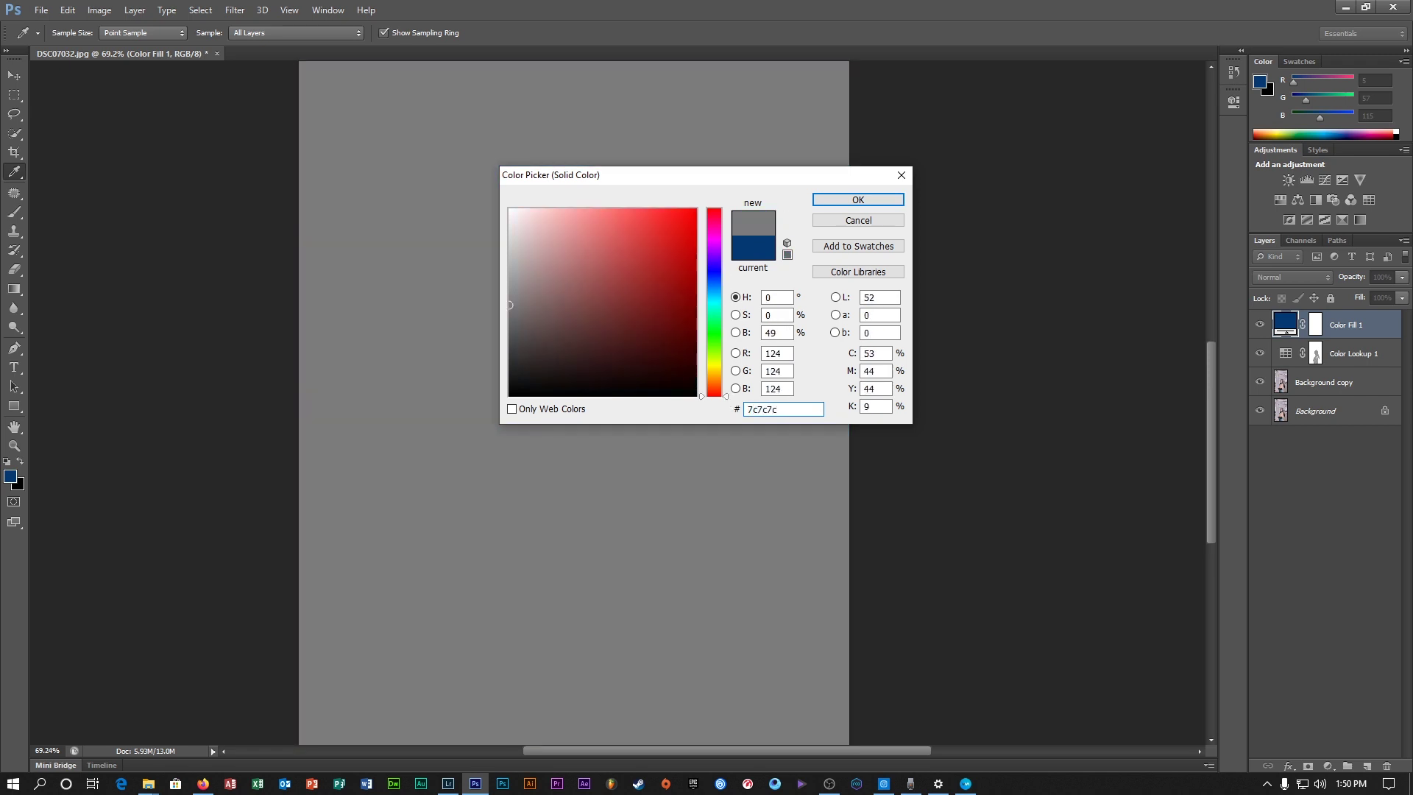
left_click_drag(741, 174, 757, 181)
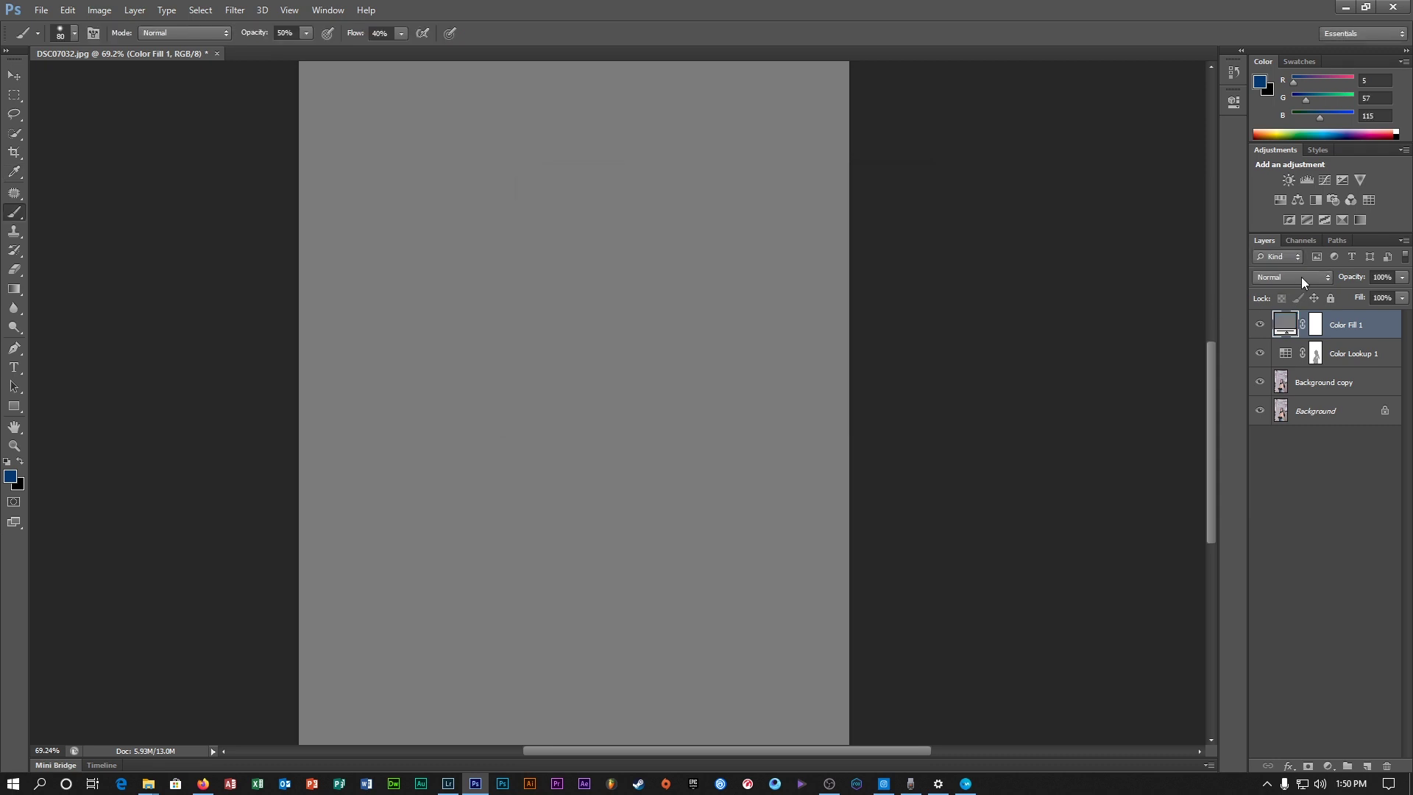
- Set the grey Color Fill layer's blend mode to Soft Light and toggle its visibility to compare the photo
left_click(1301, 277)
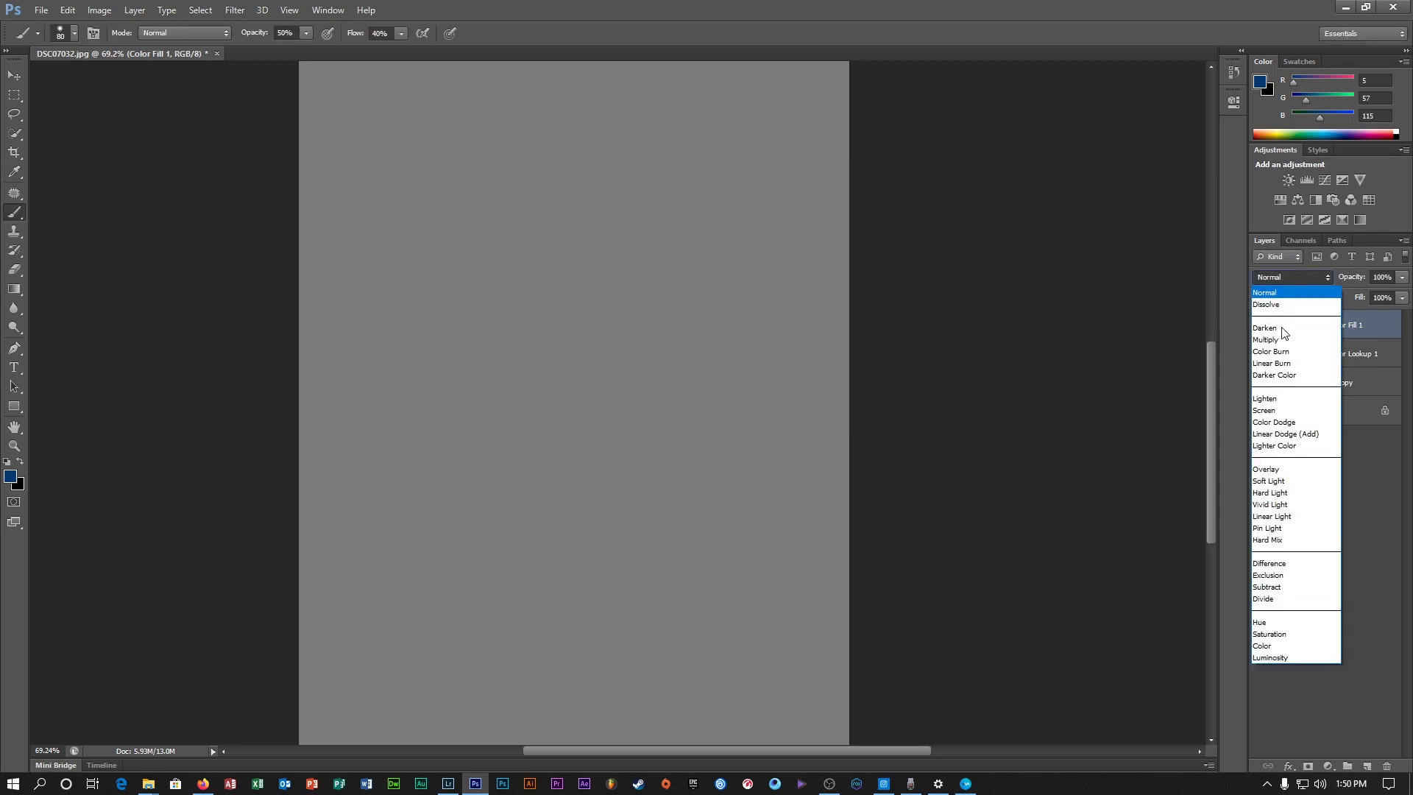
left_click(1284, 482)
left_click(1301, 277)
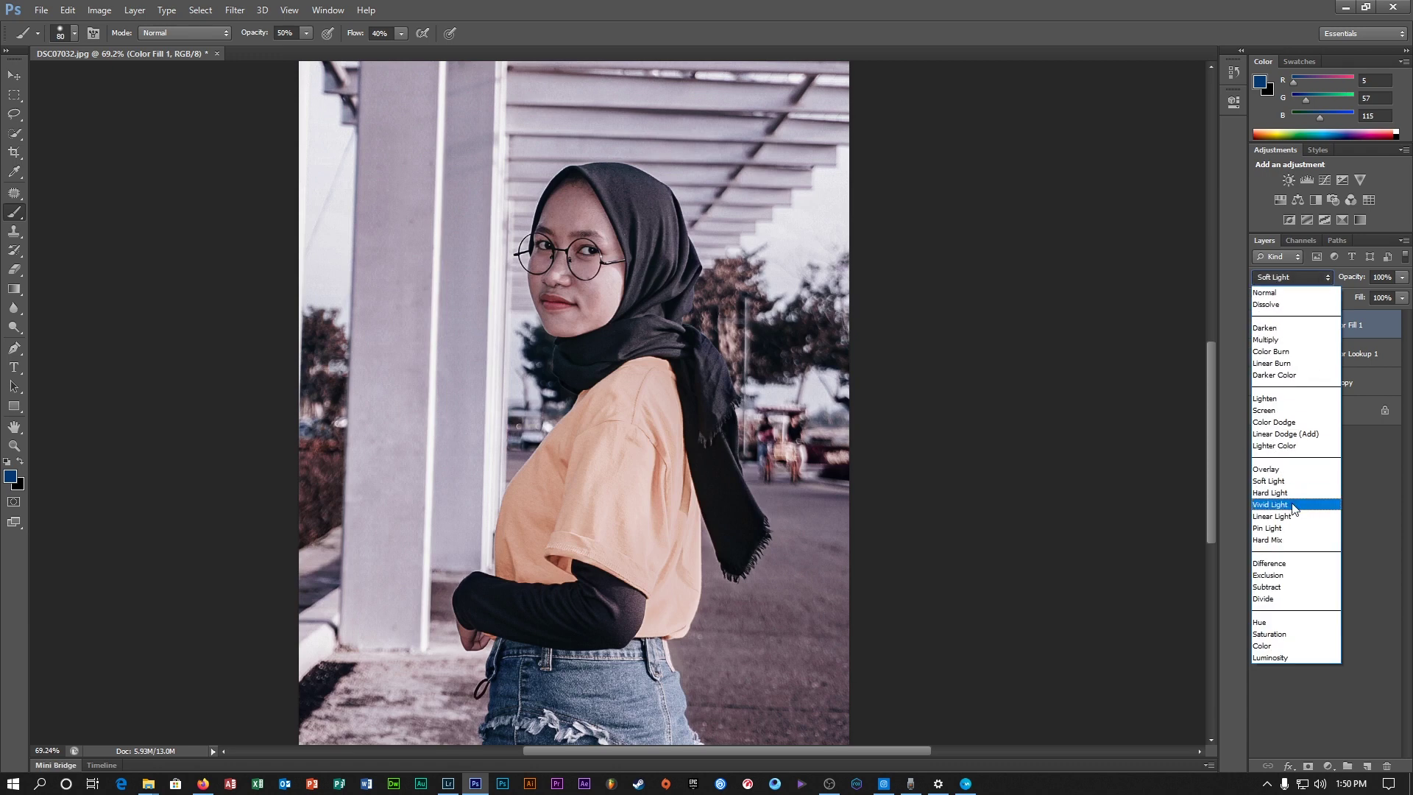
left_click(1284, 482)
left_click(1260, 325)
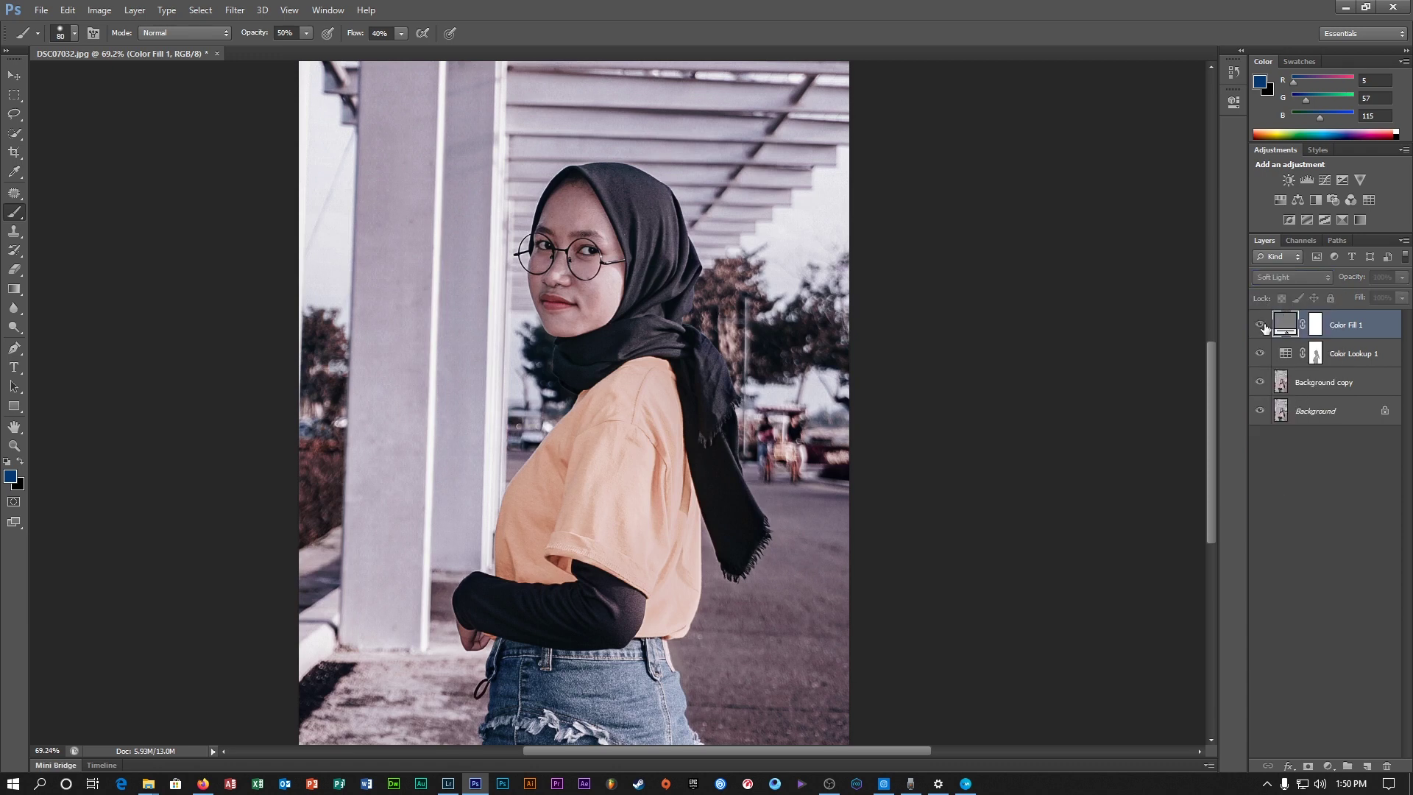
left_click(1260, 325)
left_click(1259, 325)
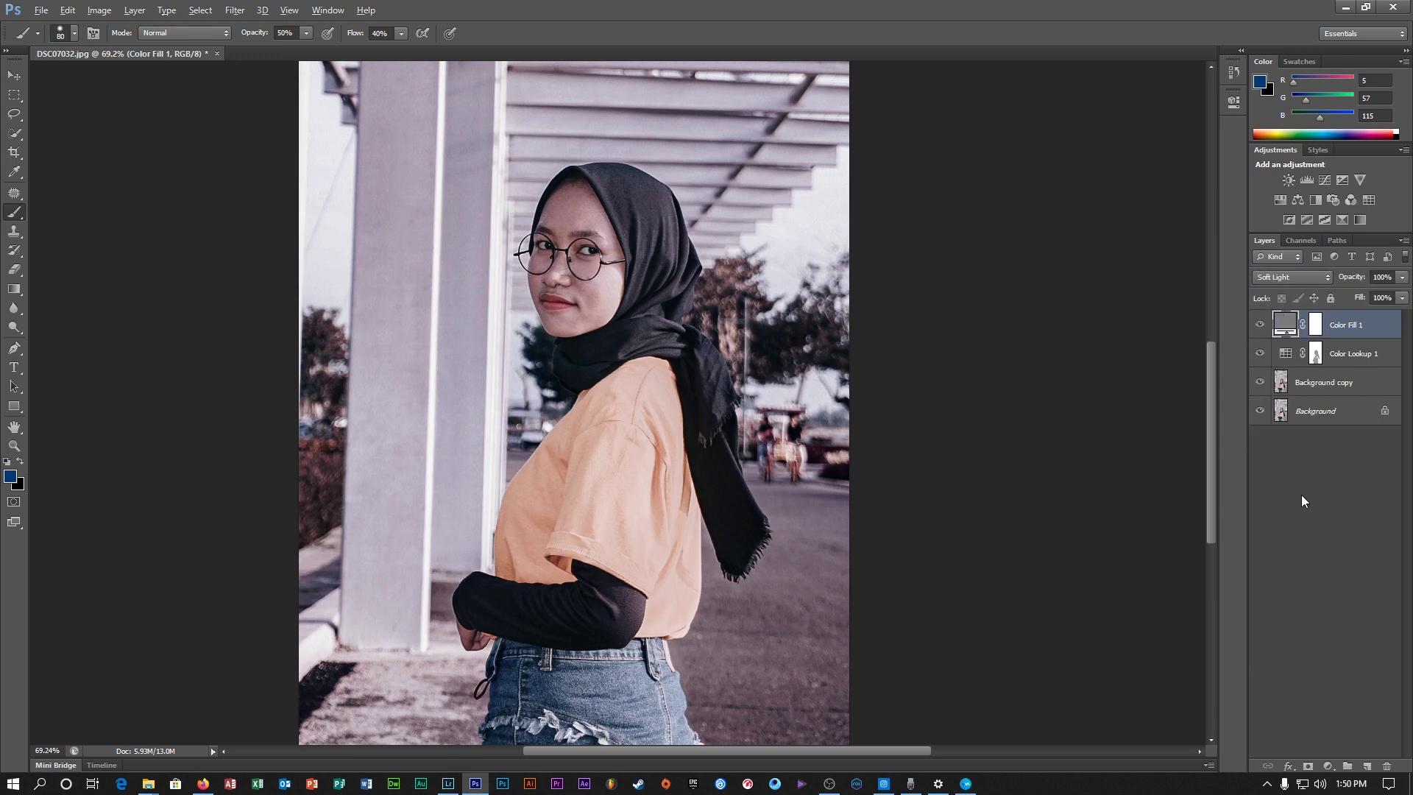
- Rasterize the grey Color Fill layer
left_click(1390, 482)
left_click(1354, 330)
right_click(1371, 331)
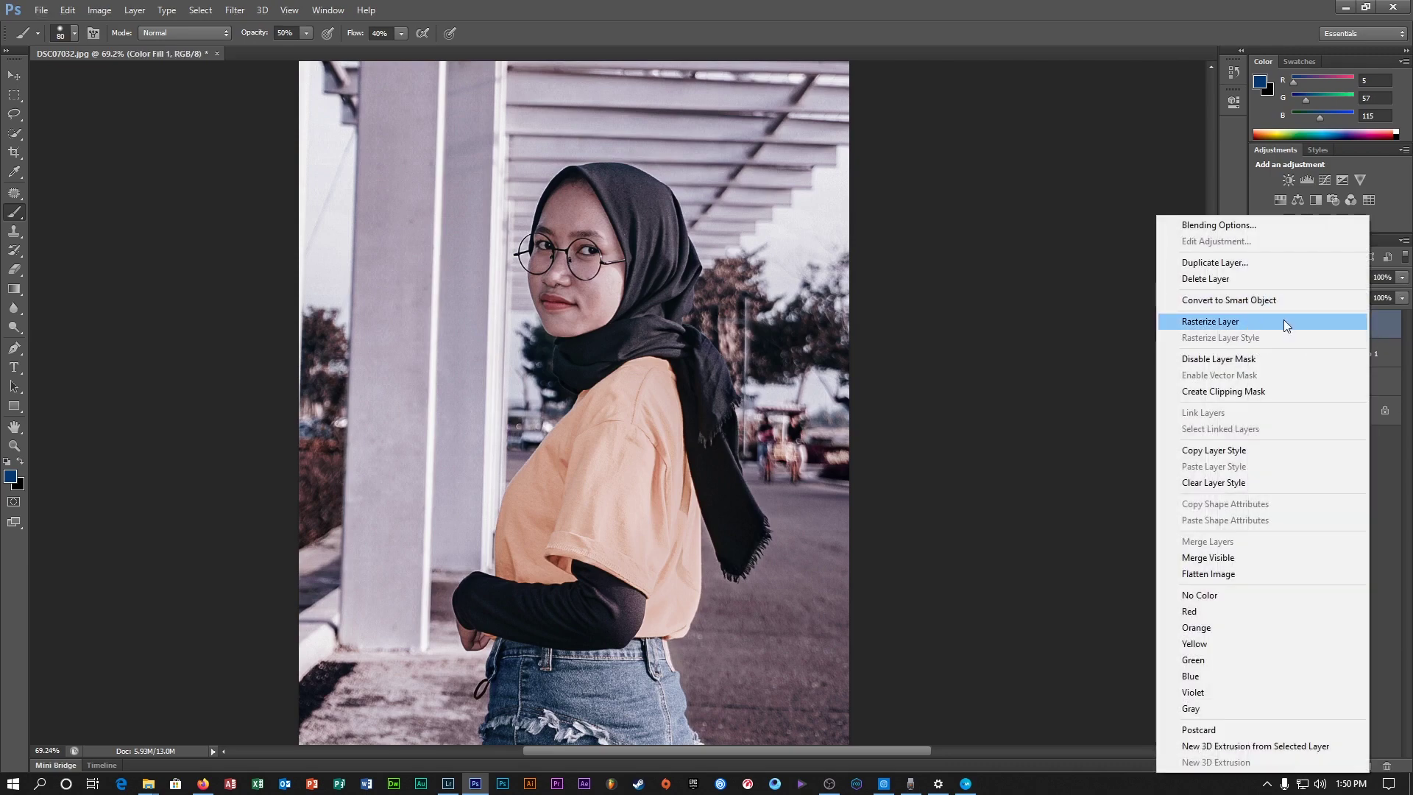
left_click(1379, 328)
right_click(1349, 326)
left_click(1359, 319)
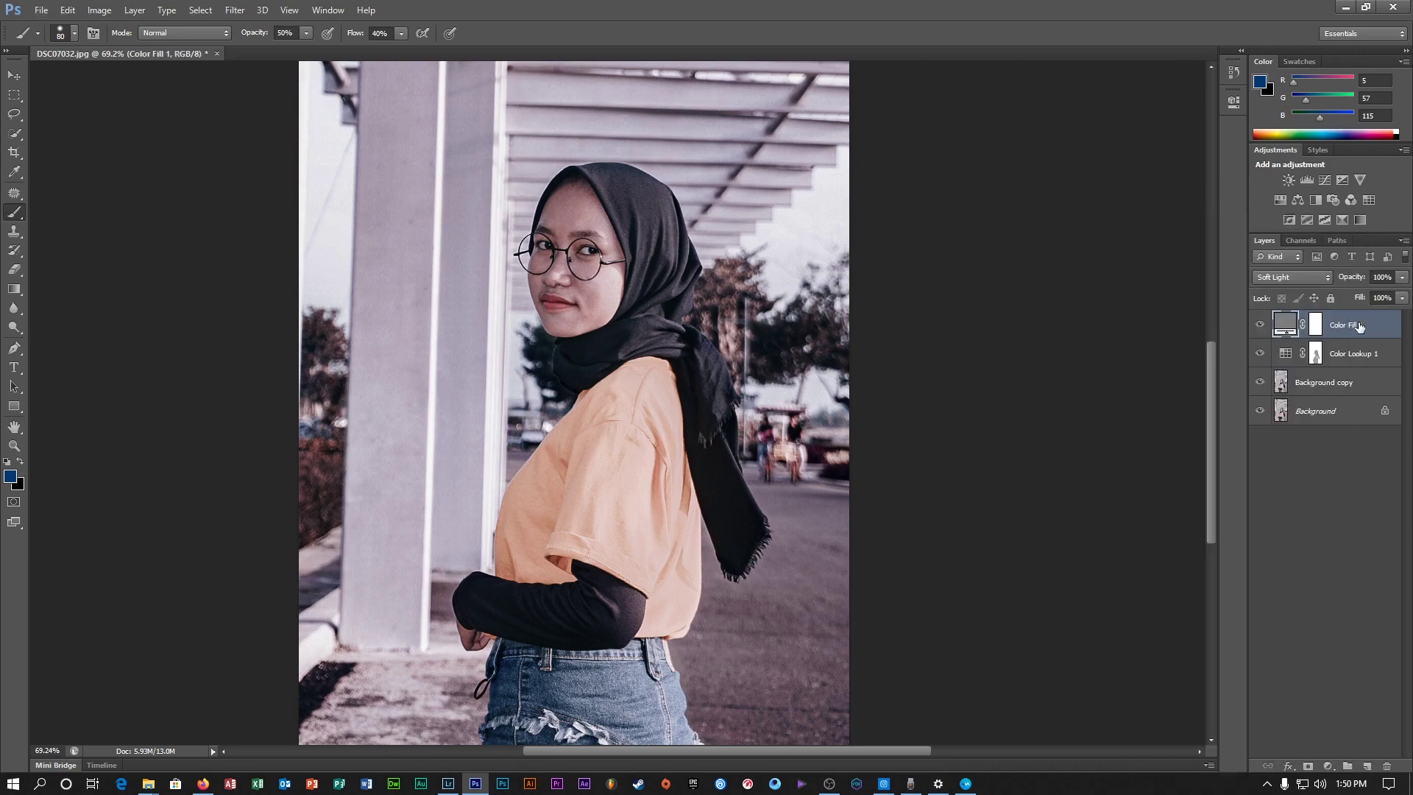
right_click(1354, 327)
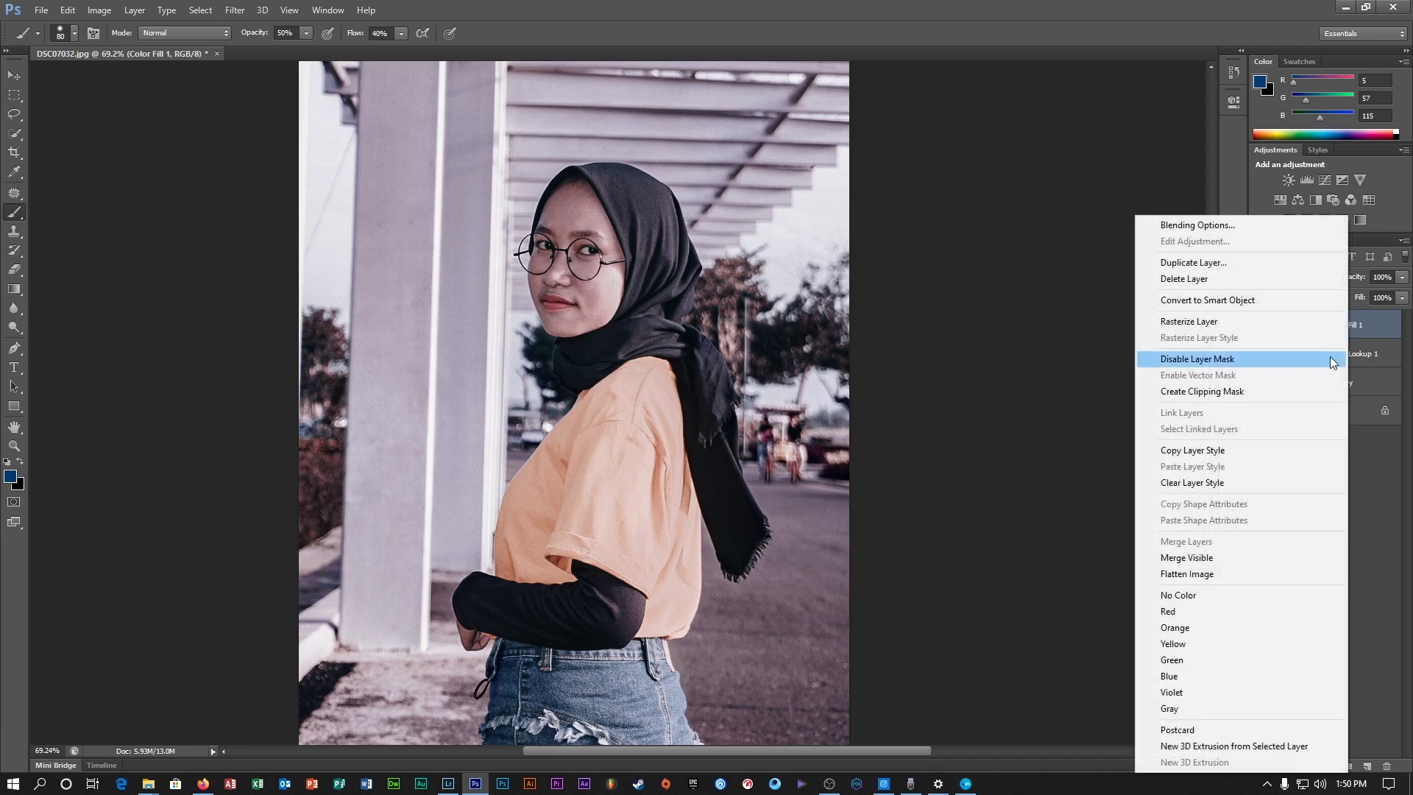
left_click(1192, 327)
- Apply the rasterized Color Fill layer's mask so that only the grey pixel layer remains
right_click(1306, 324)
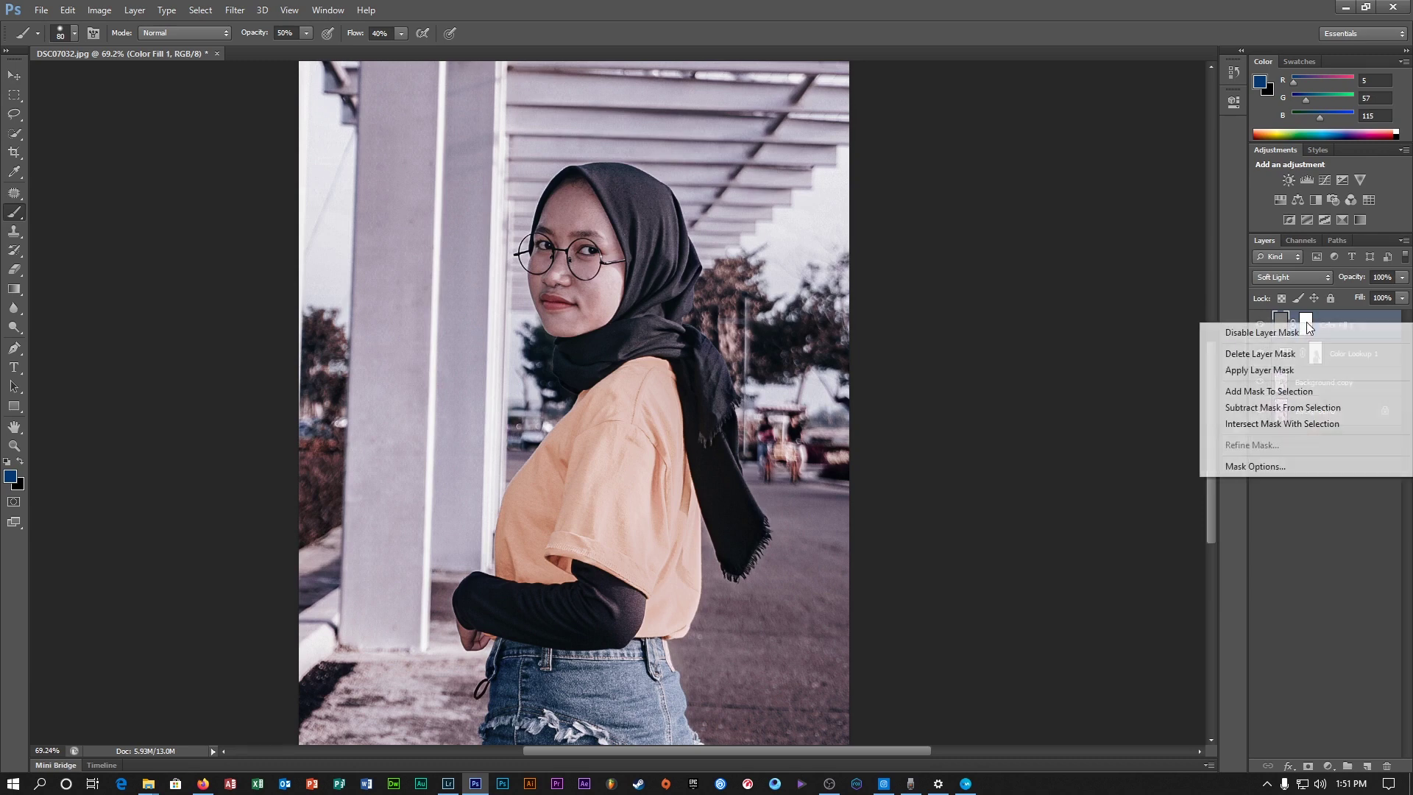
key("Escape")
left_click(1307, 326)
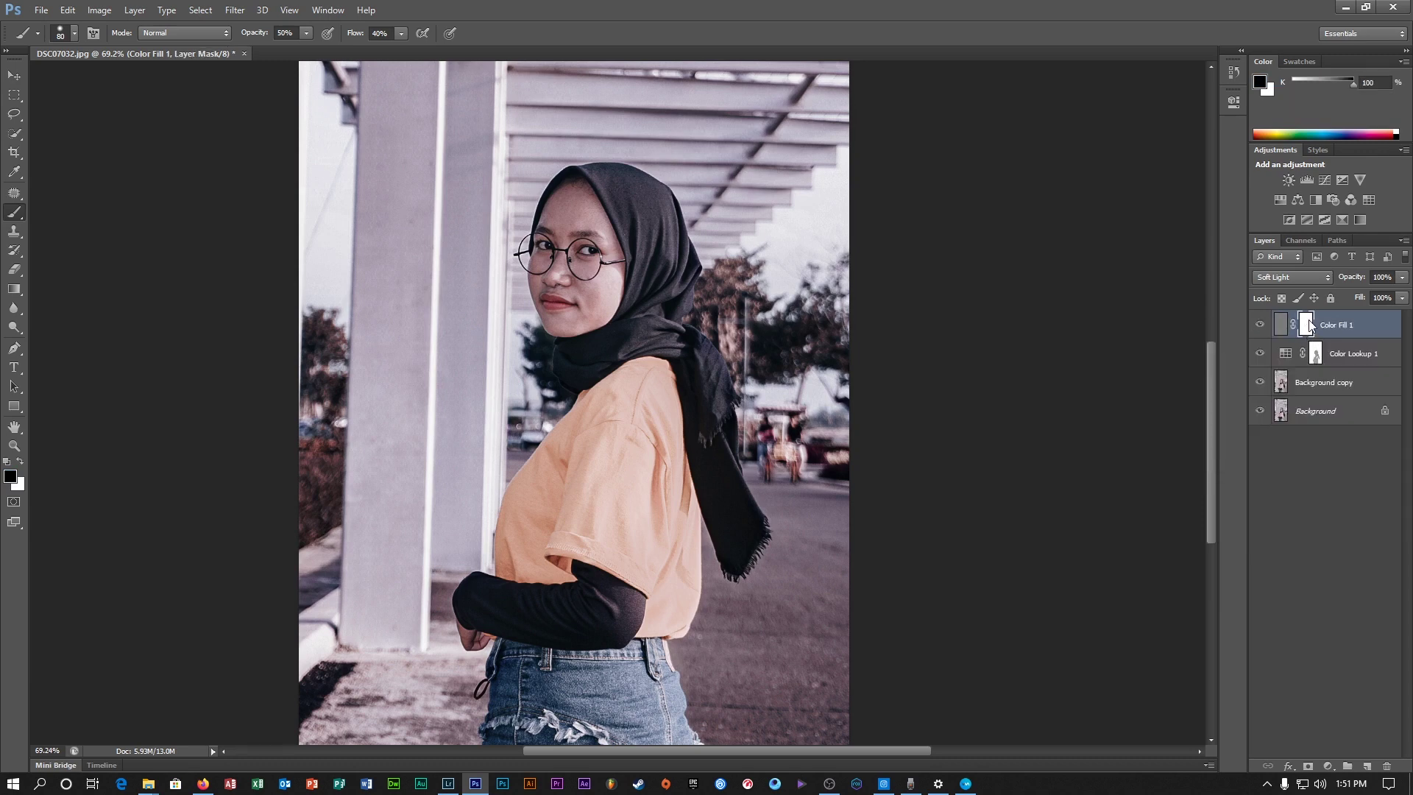
right_click(1309, 325)
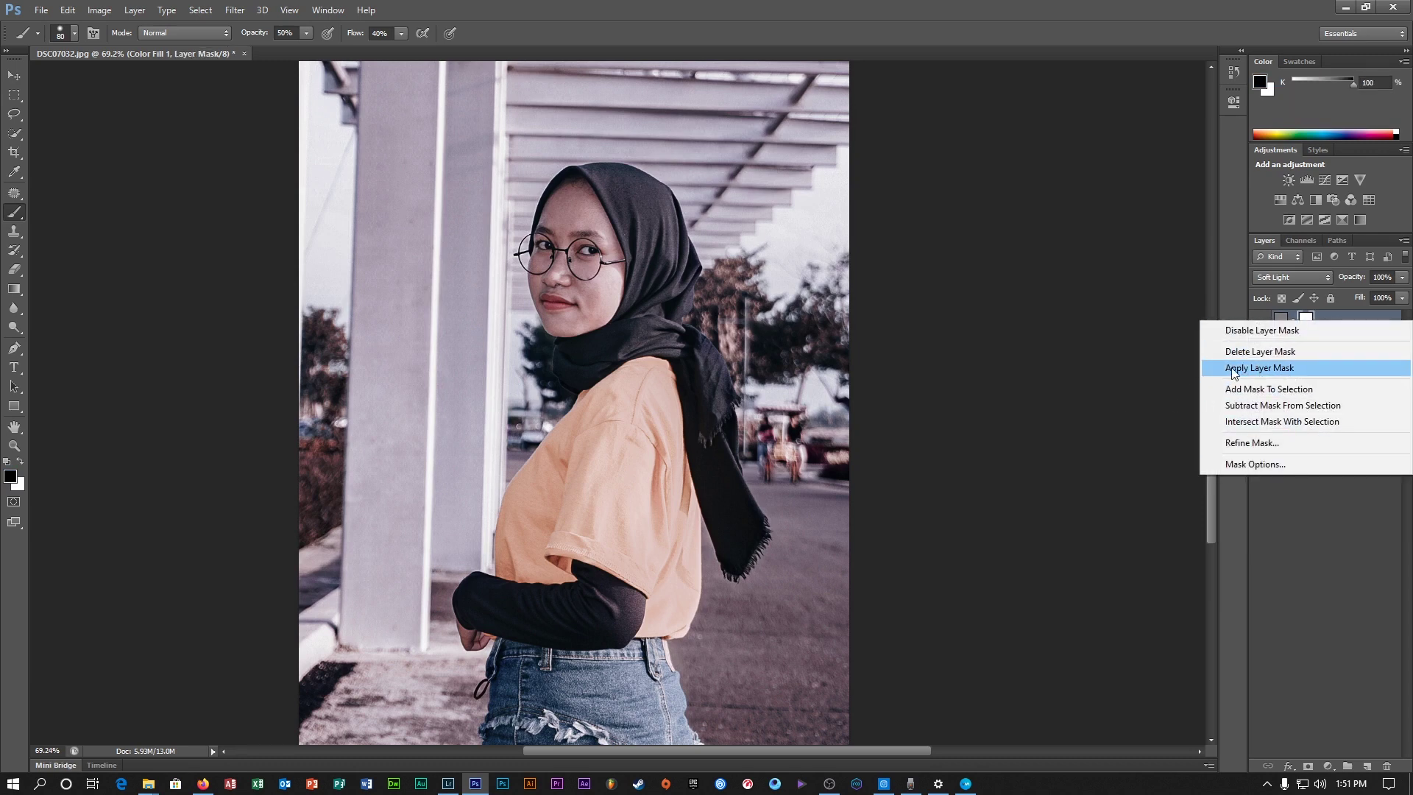
left_click(1281, 369)
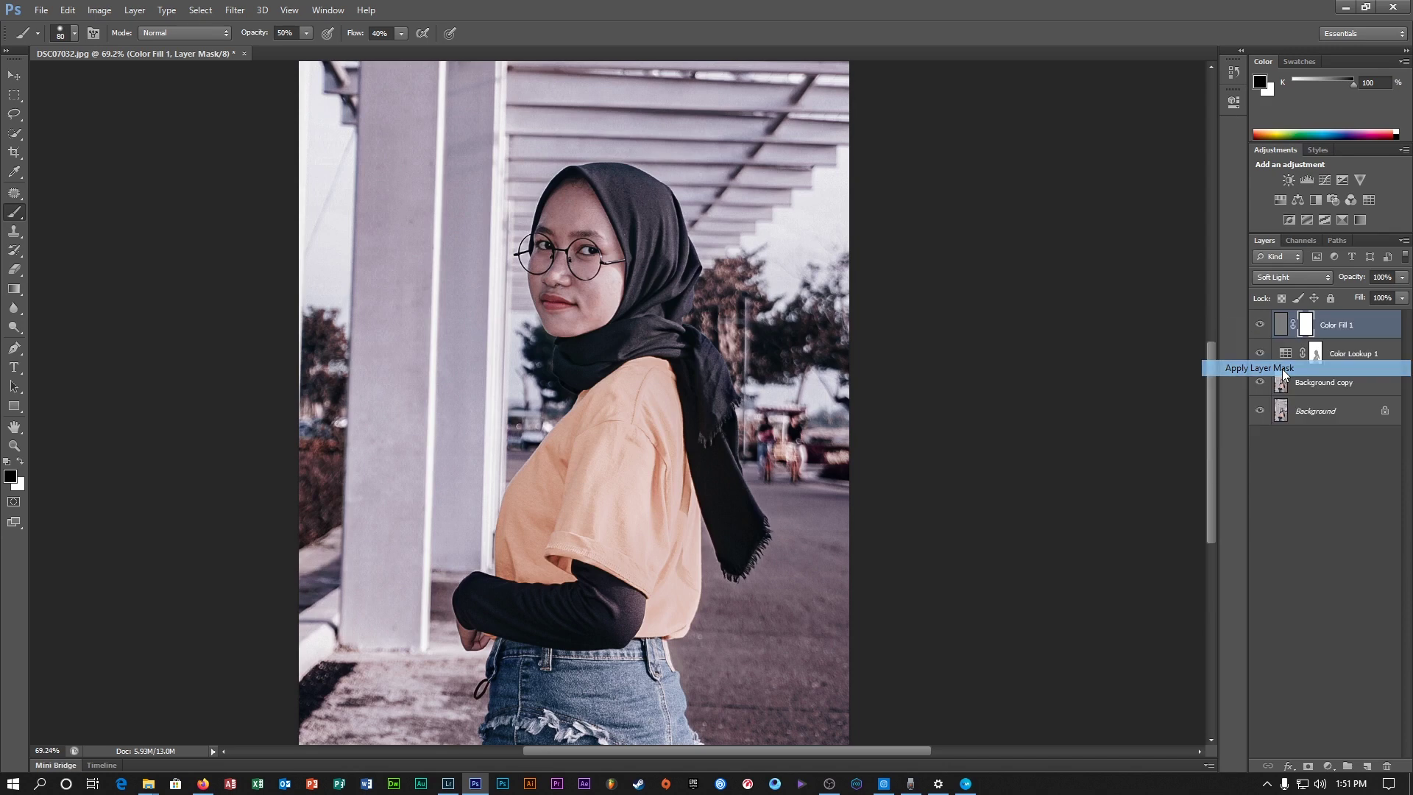
right_click(1318, 326)
key("Escape")
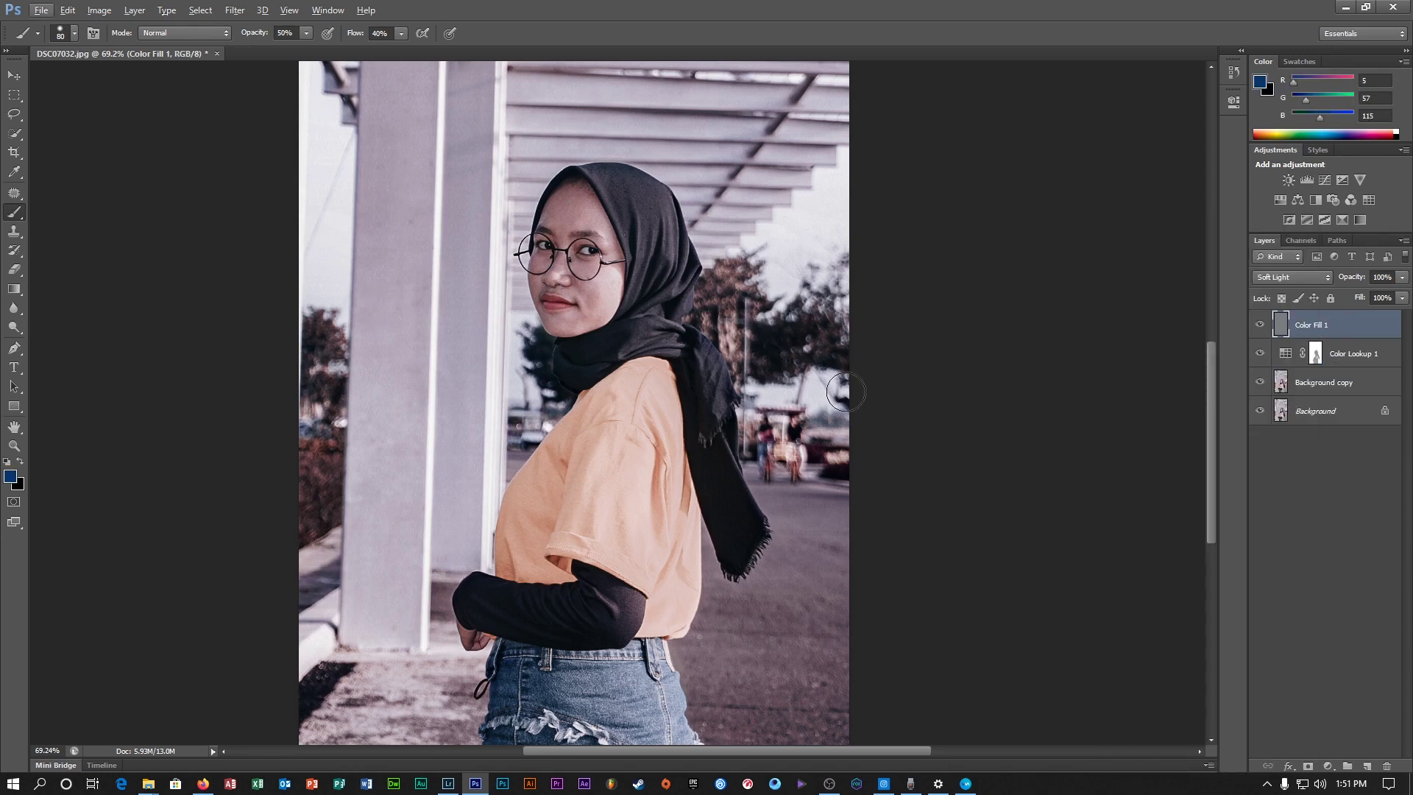
- Choose the Dodge tool for the Color Fill layer and get a close view of the woman's face
scroll(1053, 446, "up", 1)
right_click(14, 327)
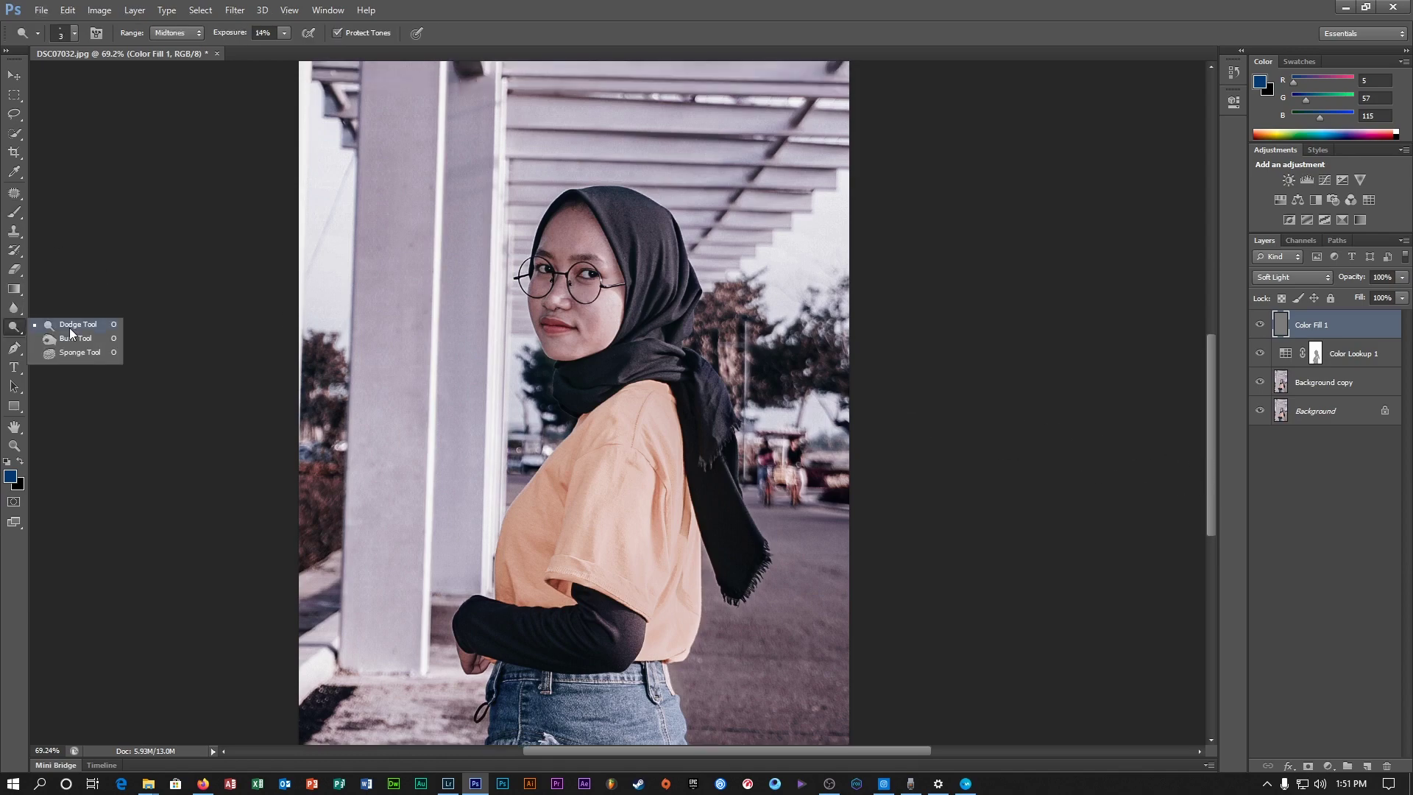
left_click(69, 328)
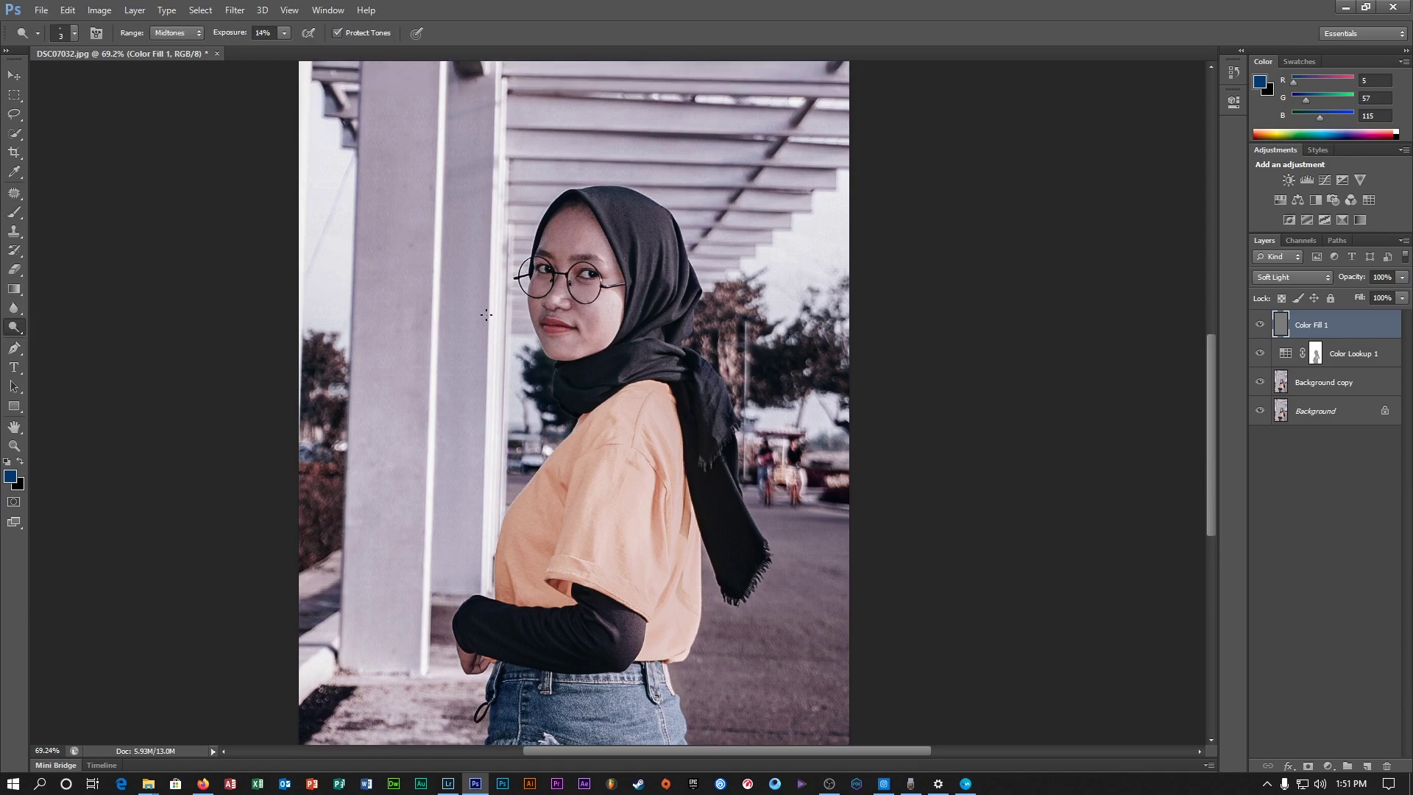
right_click(20, 329)
left_click(54, 328)
scroll(632, 271, "up", 13)
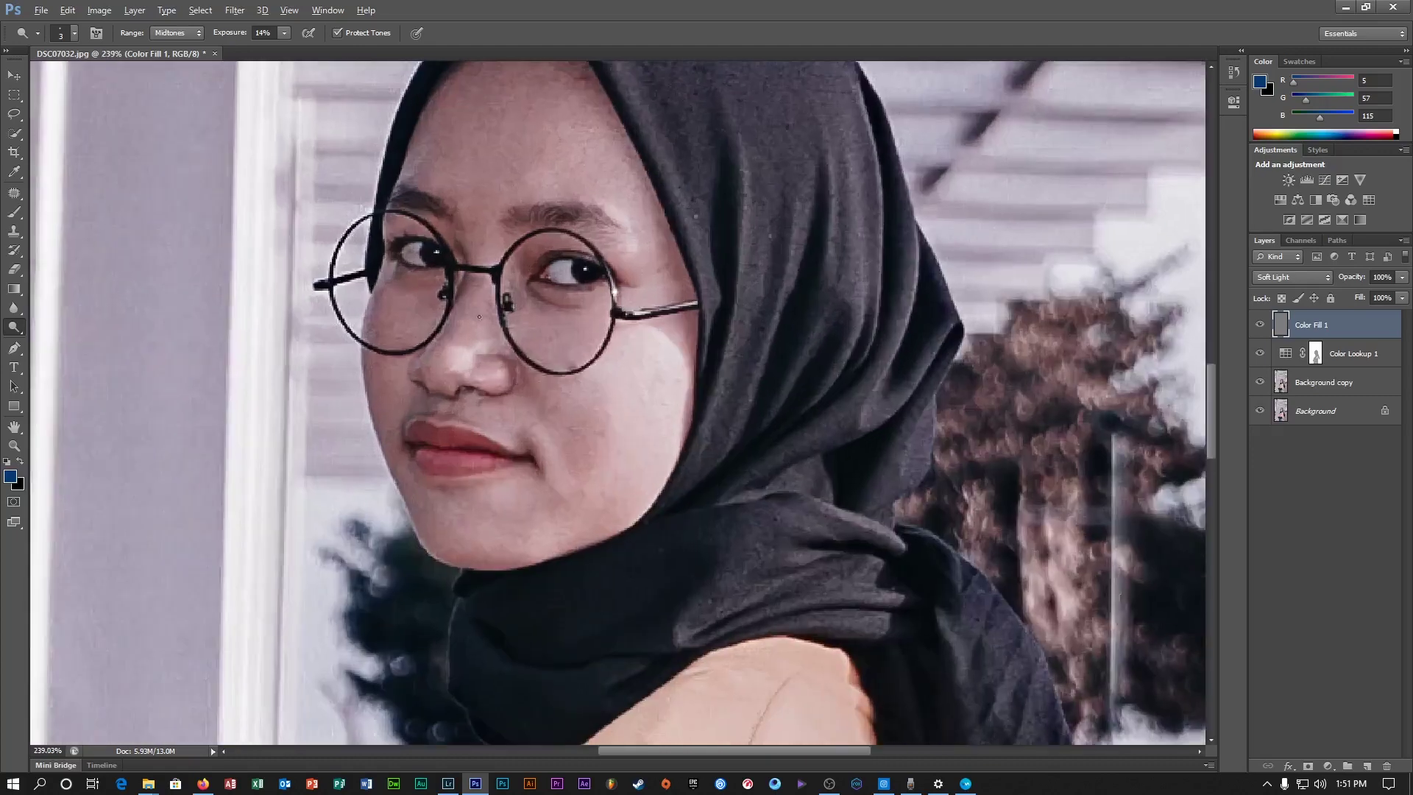
scroll(482, 354, "up", 3)
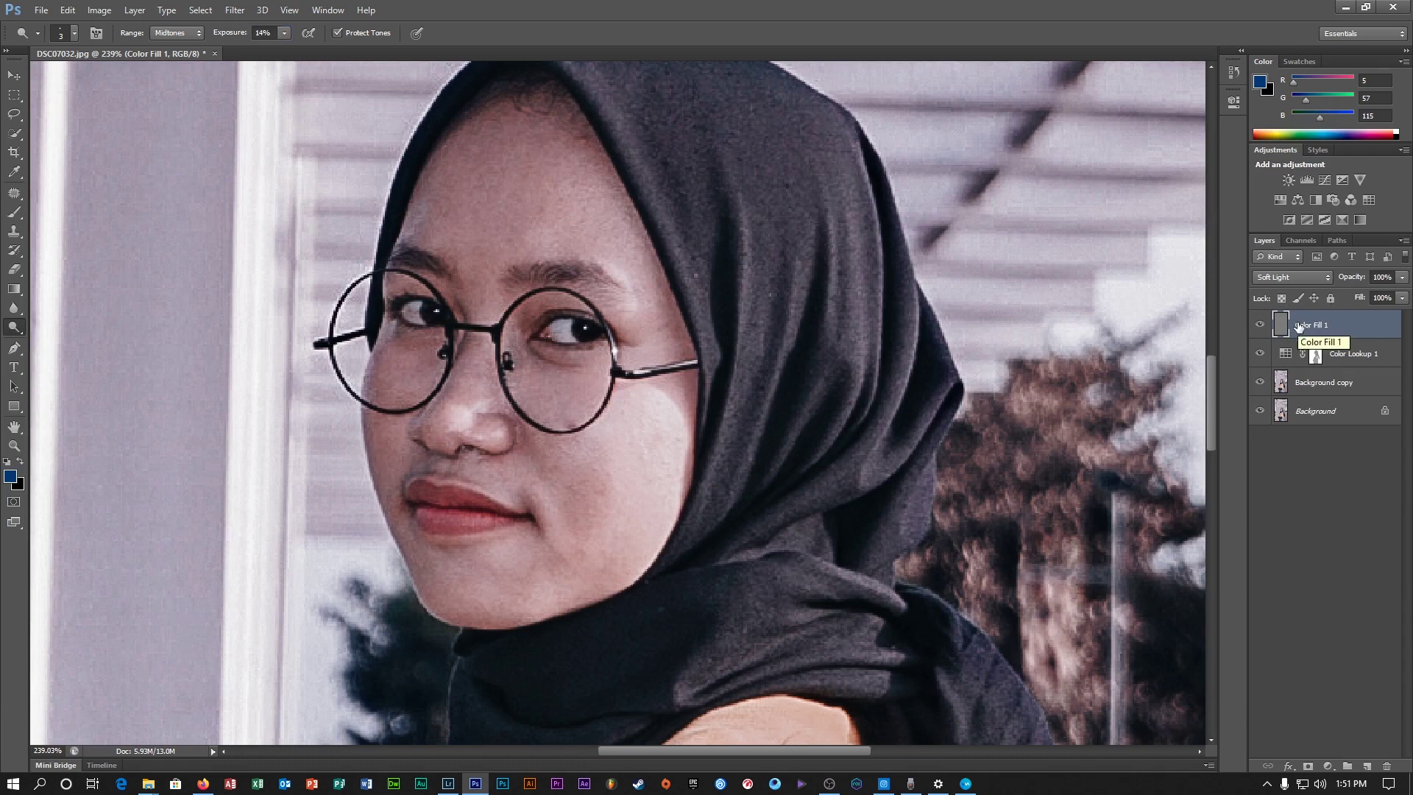
- Duplicate the grey Color Fill layer three times
key("ctrl+j")
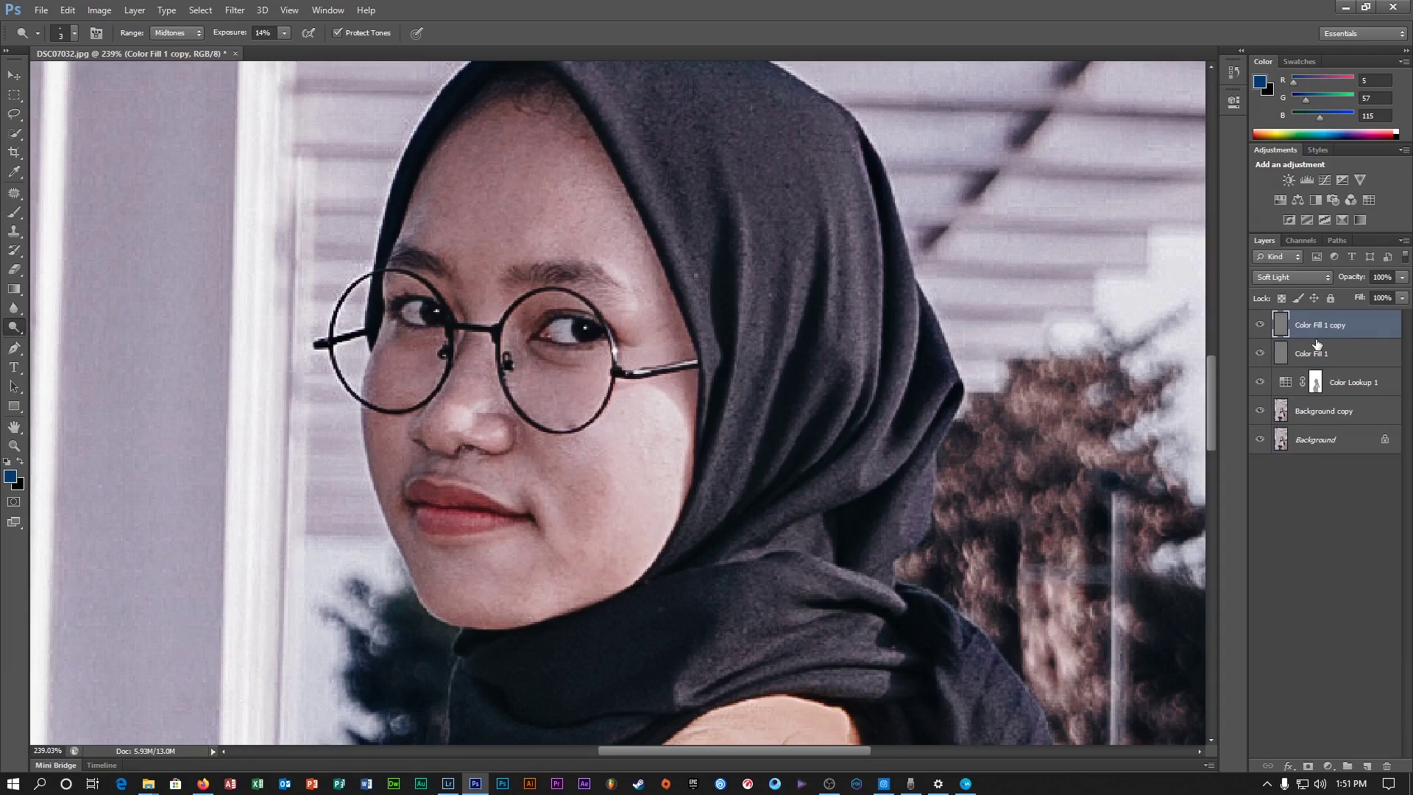
key("ctrl+j")
key("ctrl+j")
left_click(1337, 613)
- Dodge the woman's face on the original Color Fill 1 layer with a 30 px brush and undo the last stroke
left_click(1332, 411)
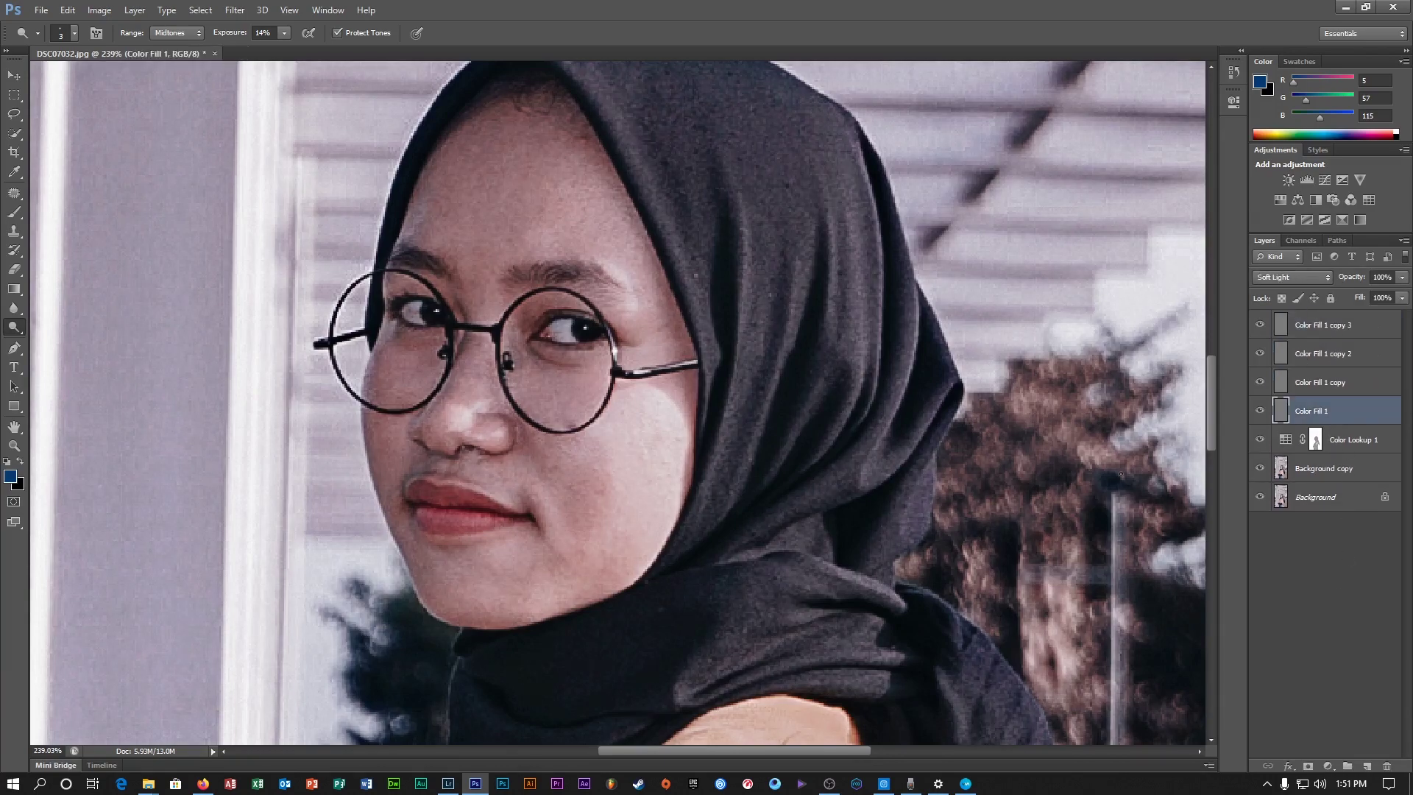
scroll(620, 366, "down", 3)
scroll(620, 365, "up", 3)
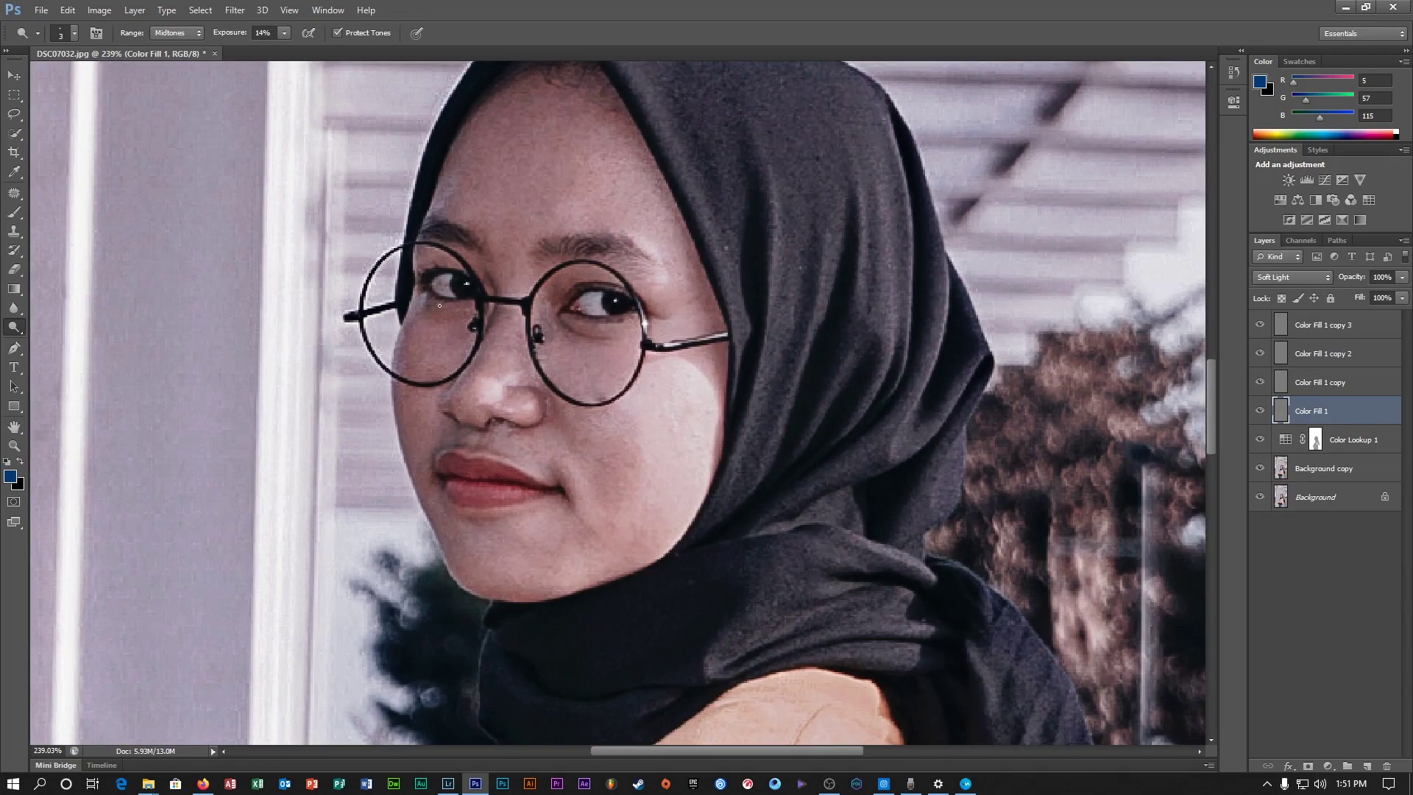
scroll(537, 276, "up", 2)
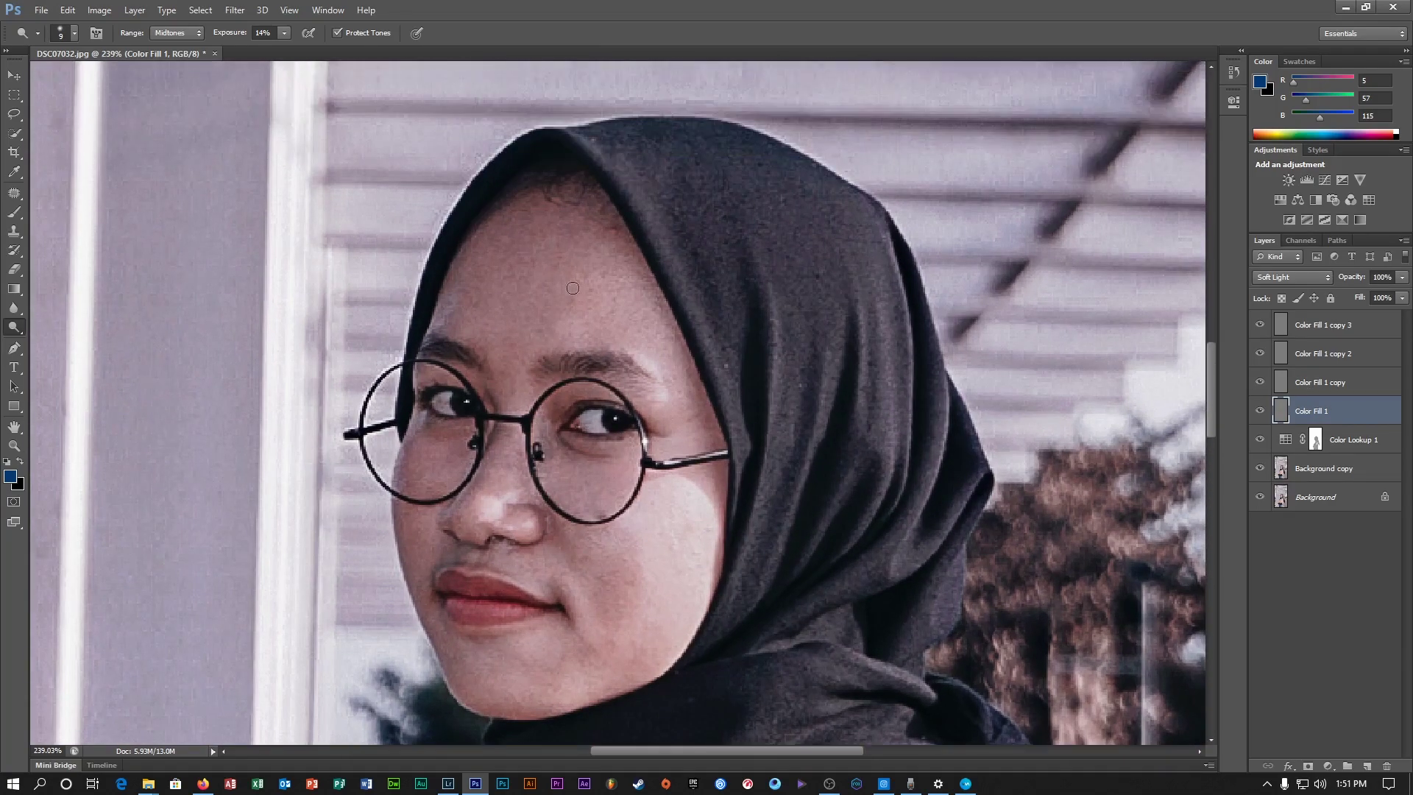
key("bracketright")
key("bracketright")
key("bracketright")
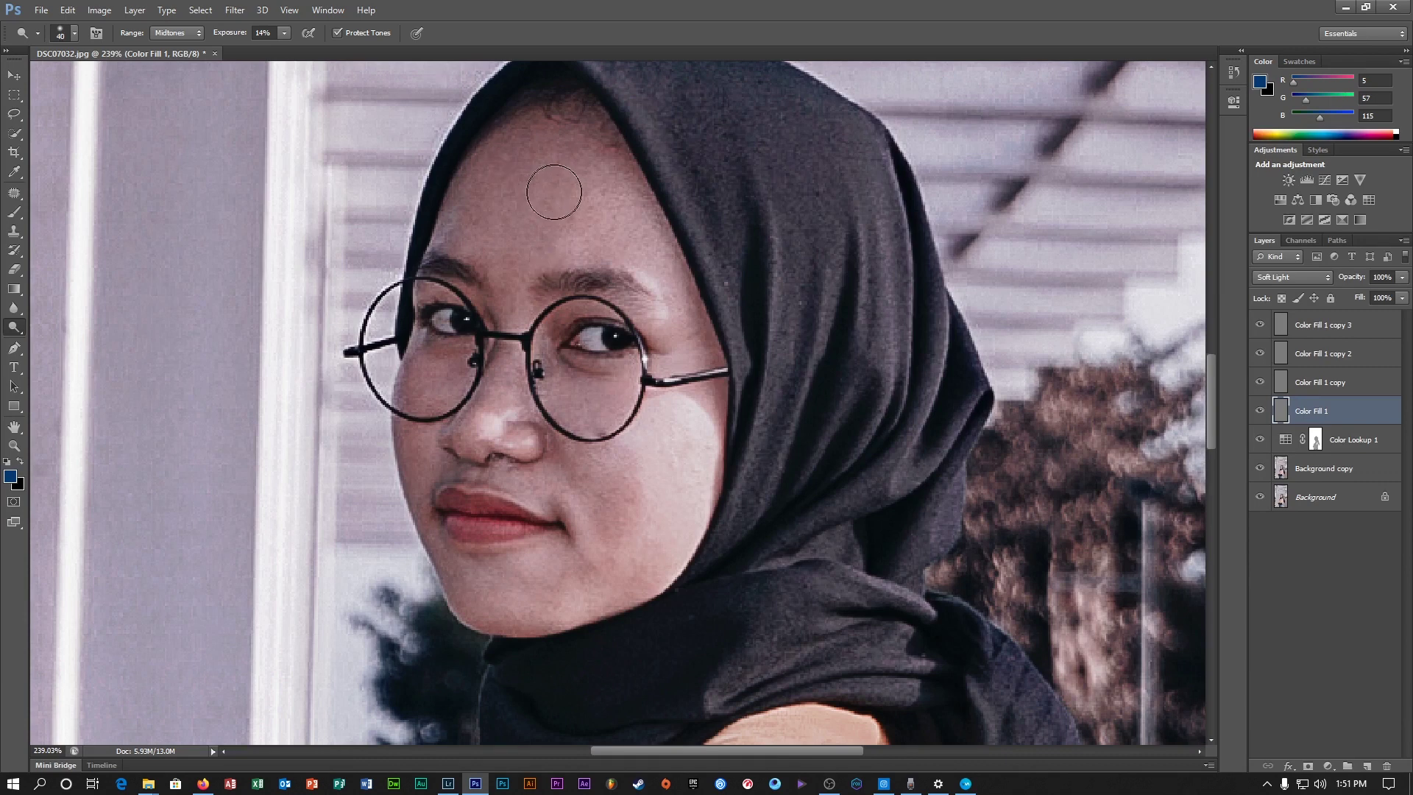
scroll(555, 183, "down", 3)
scroll(557, 196, "up", 1)
scroll(557, 197, "up", 2)
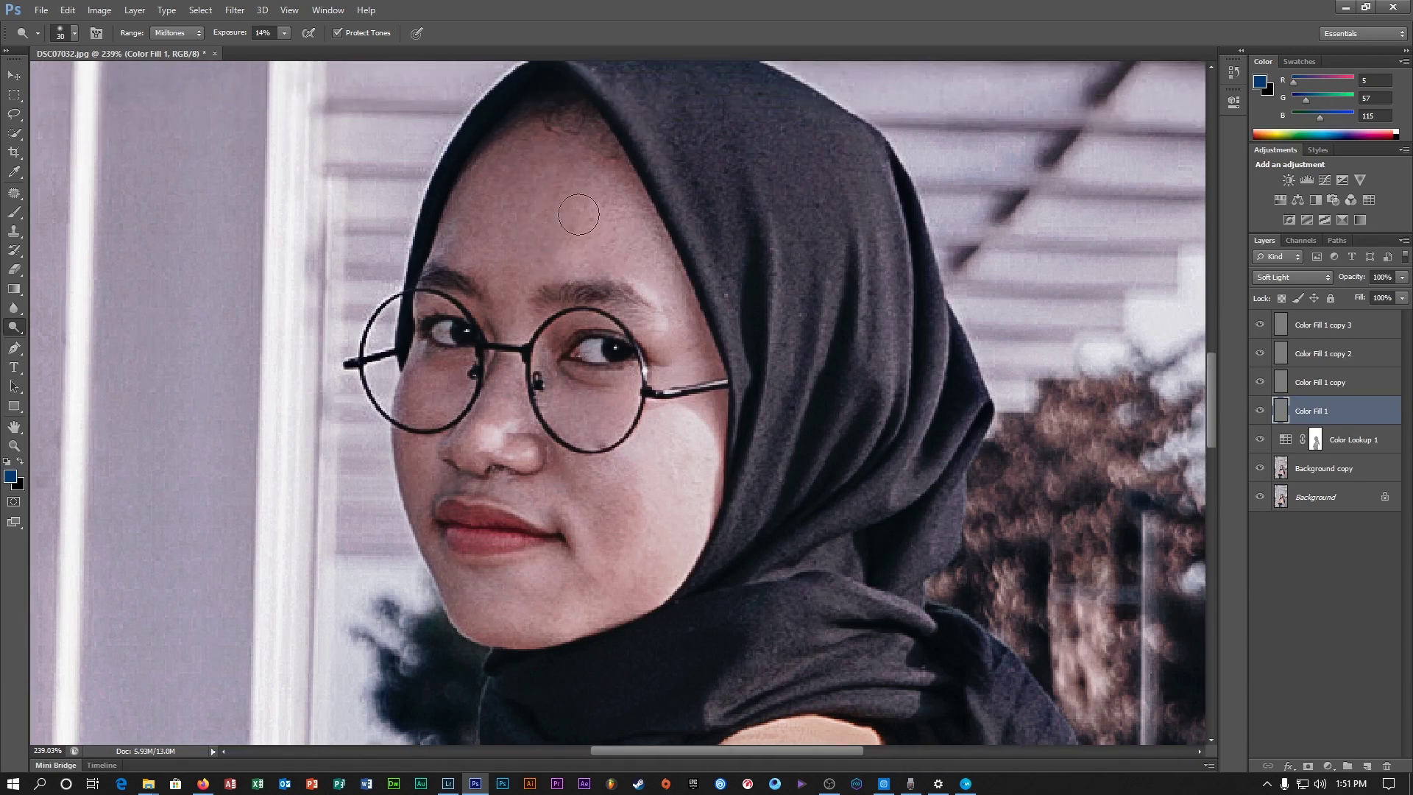
mouse_move(671, 315)
left_mouse_down()
mouse_move(677, 357)
mouse_move(670, 314)
left_mouse_up()
key("ctrl+z")
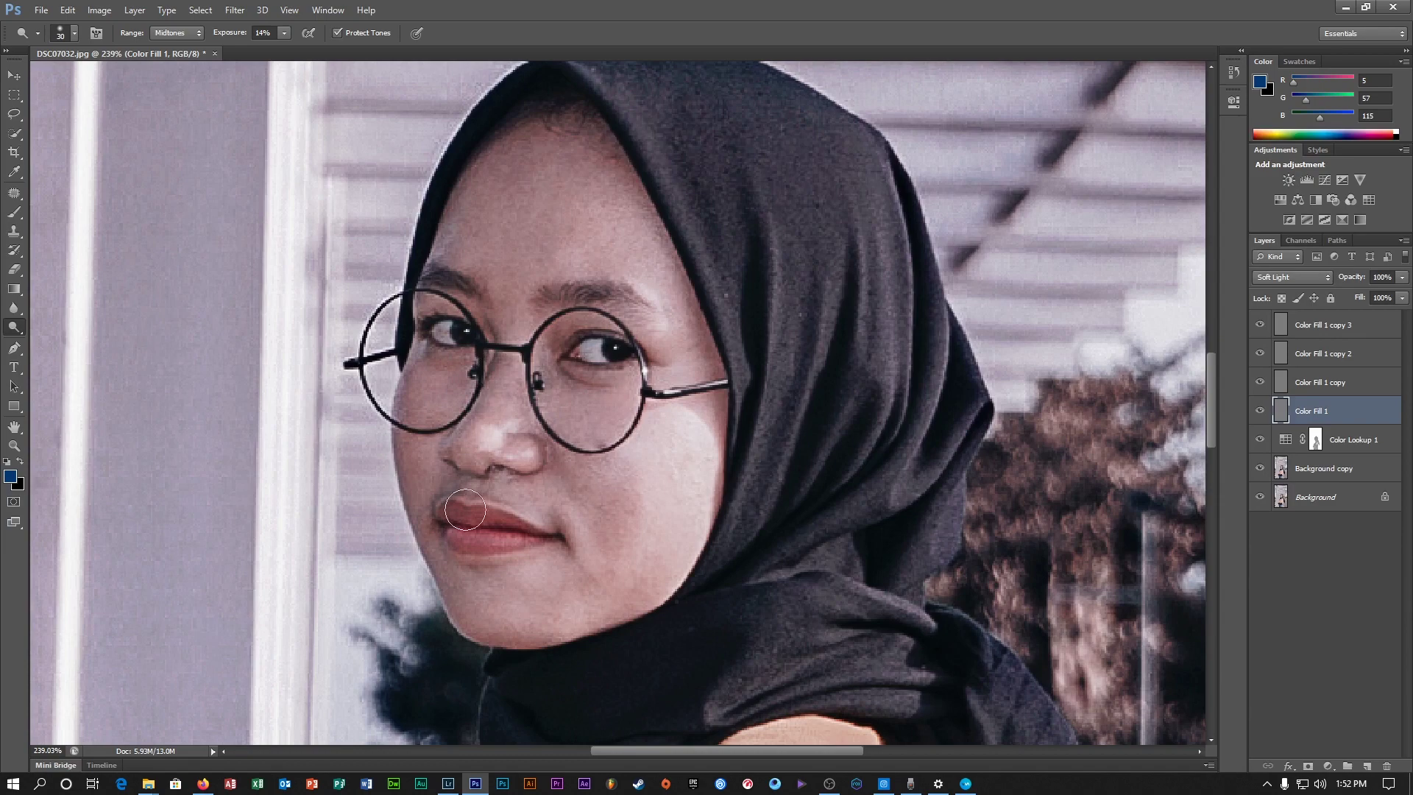
- Dodge the cheekbone beneath the temple of the glasses on the Color Fill 1 copy layer with a 20 px brush
left_click(1331, 391)
scroll(534, 474, "up", 2)
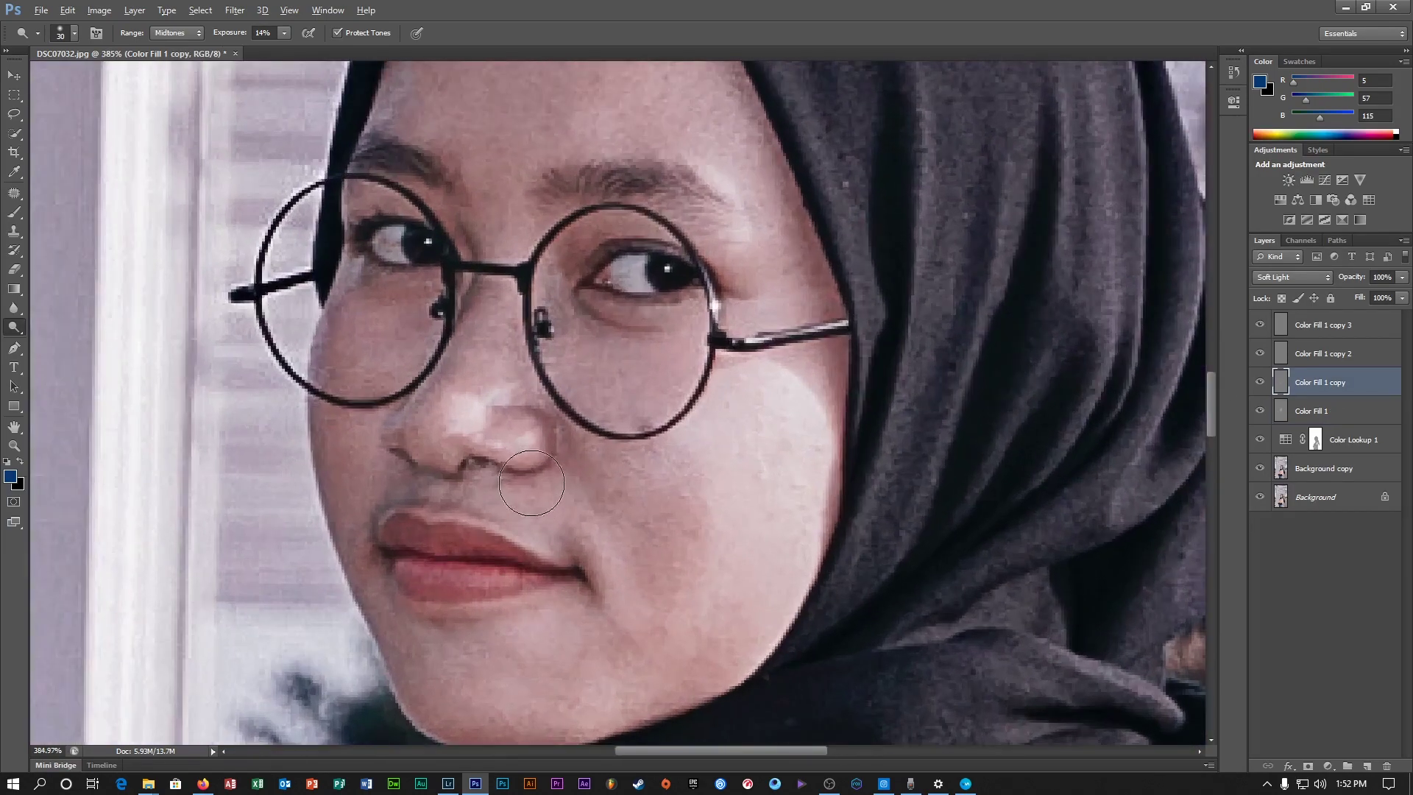
scroll(532, 475, "up", 2)
key("bracketleft")
key("bracketleft")
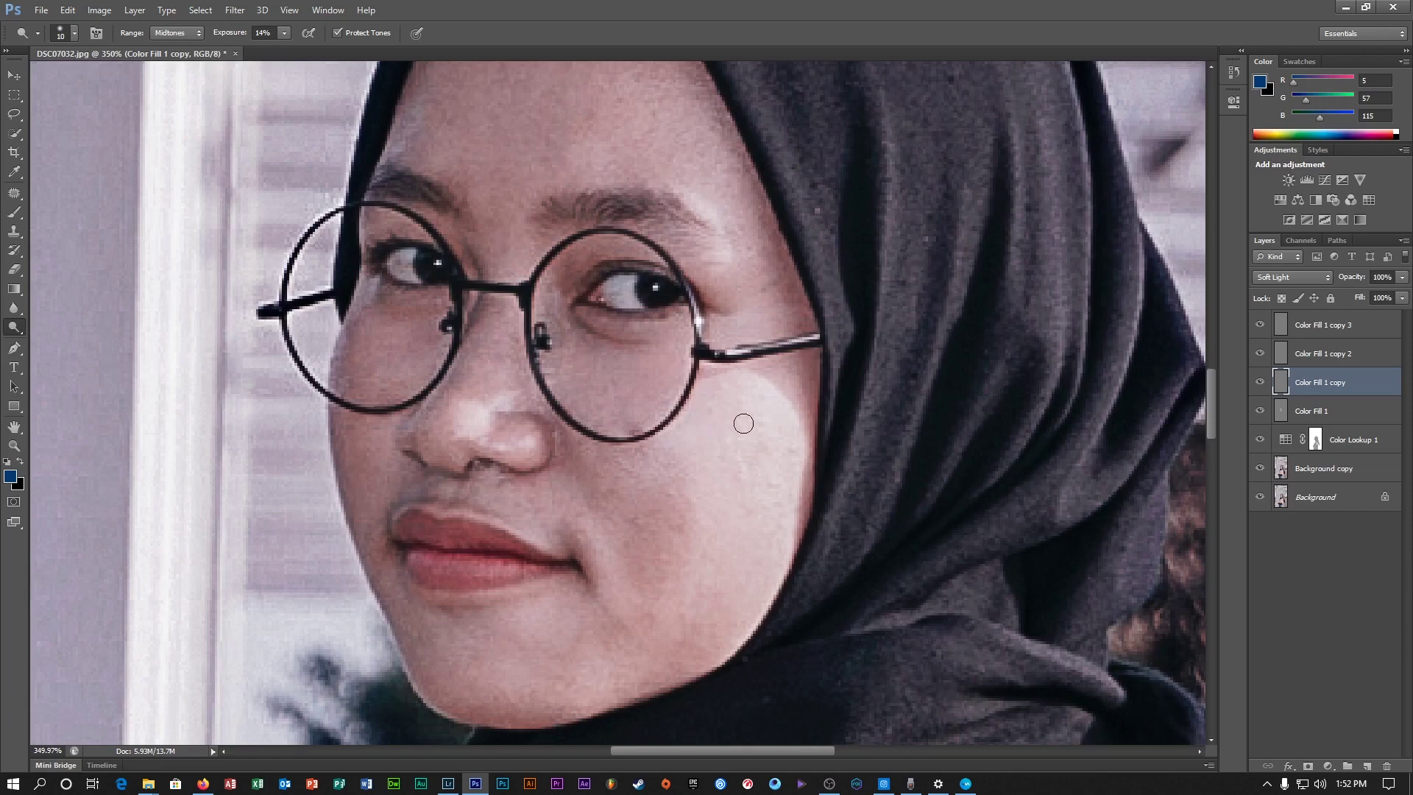
key("bracketright")
key("bracketleft")
scroll(708, 448, "down", 1)
key("bracketright")
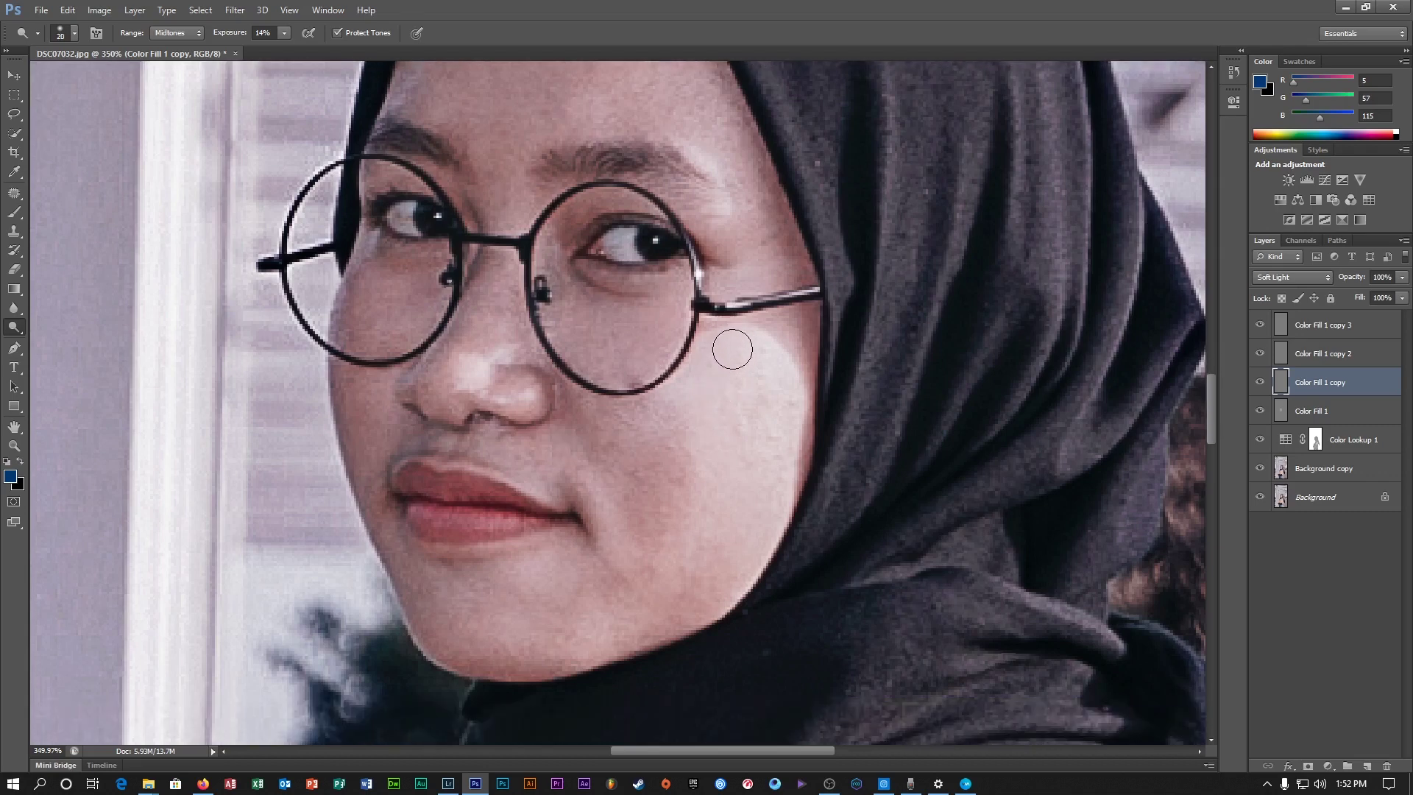
mouse_move(727, 352)
left_mouse_down()
mouse_move(713, 429)
mouse_move(731, 539)
mouse_move(756, 476)
mouse_move(747, 520)
mouse_move(776, 490)
mouse_move(795, 389)
mouse_move(708, 515)
mouse_move(714, 420)
mouse_move(695, 395)
mouse_move(736, 395)
left_mouse_up()
- Dodge the tip and side of the nose on the Color Fill 1 copy layer with a 9 px brush
key("bracketleft")
key("bracketleft")
key("bracketright")
key("bracketright")
scroll(544, 425, "up", 1)
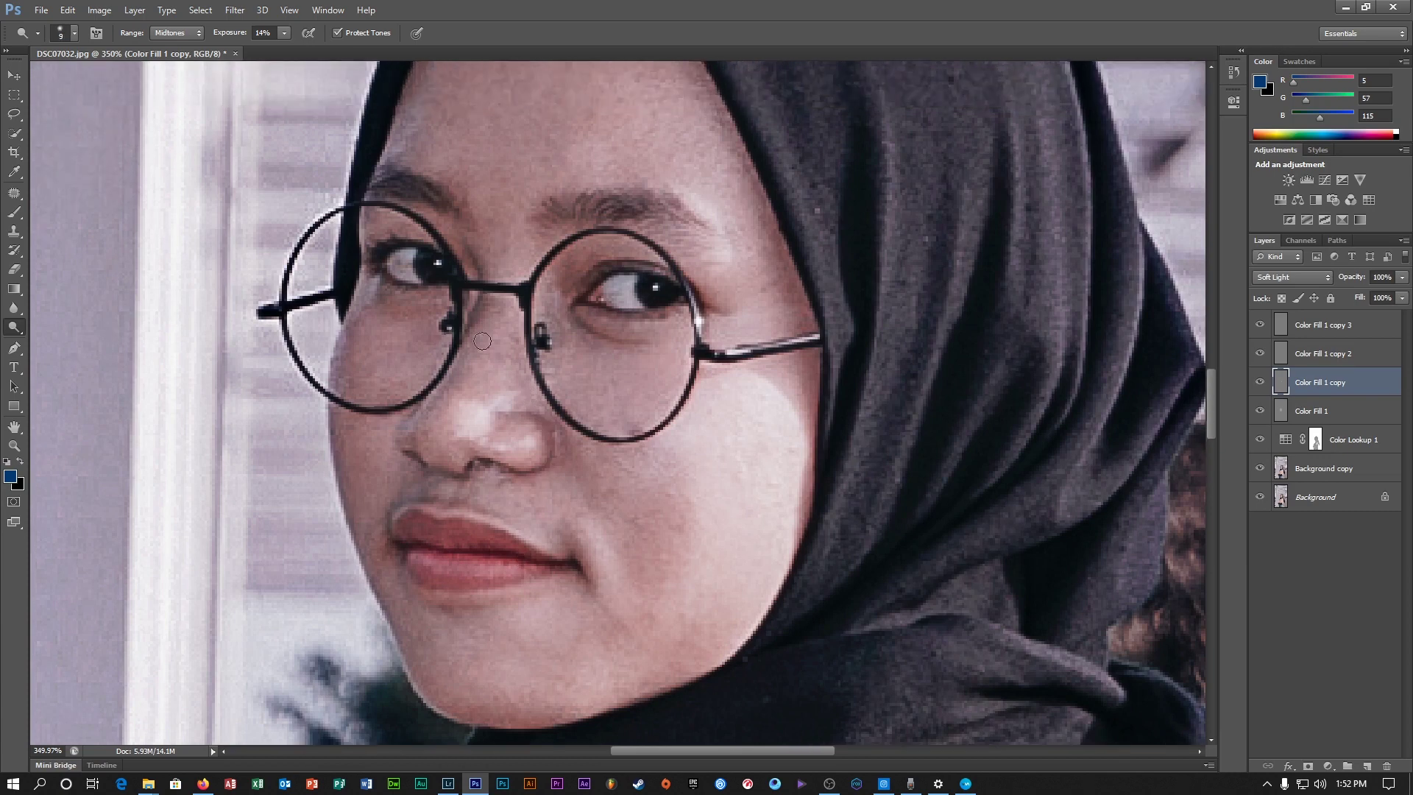
key("bracketright")
scroll(494, 303, "up", 1)
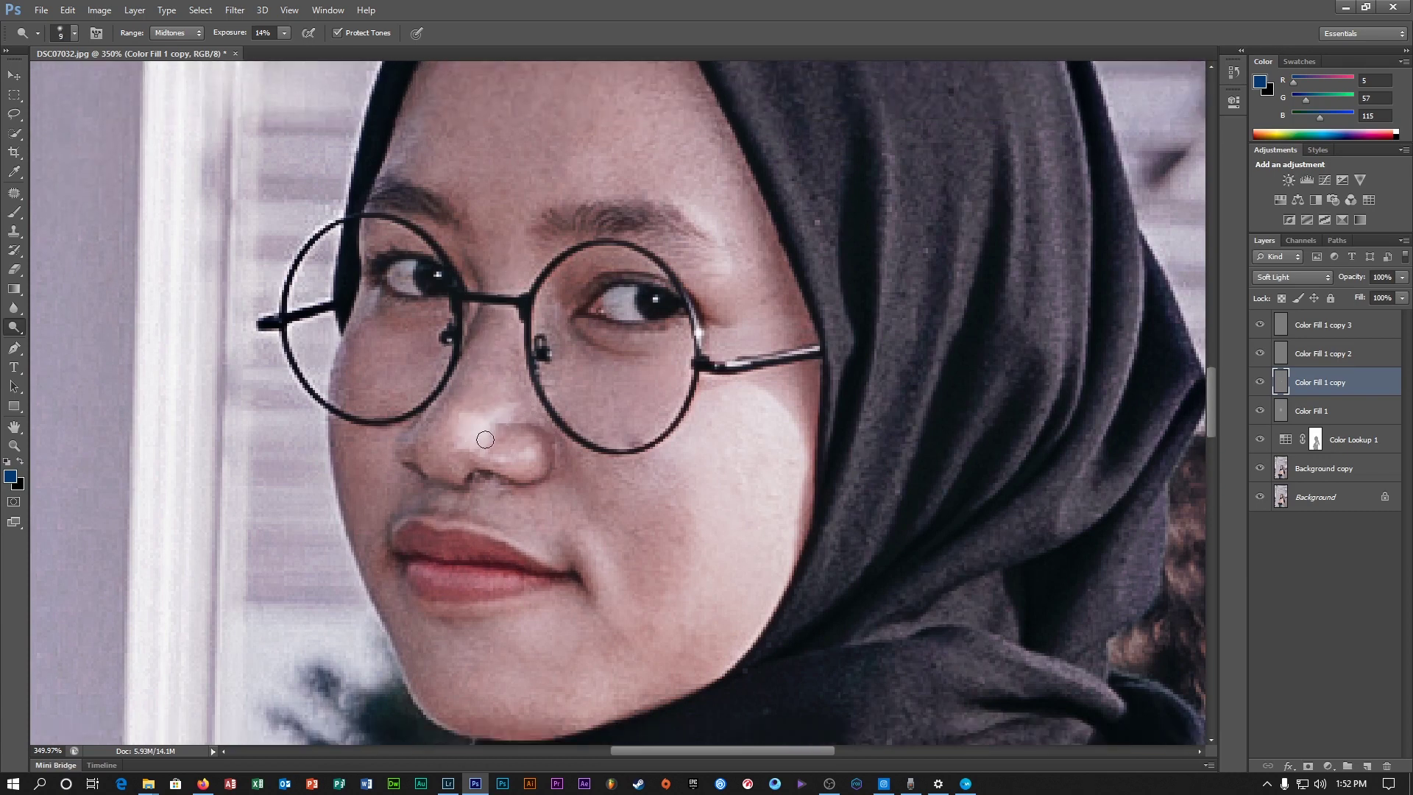
mouse_move(485, 431)
left_mouse_down()
mouse_move(508, 458)
mouse_move(482, 451)
mouse_move(526, 457)
mouse_move(454, 425)
left_mouse_up()
scroll(505, 407, "up", 2)
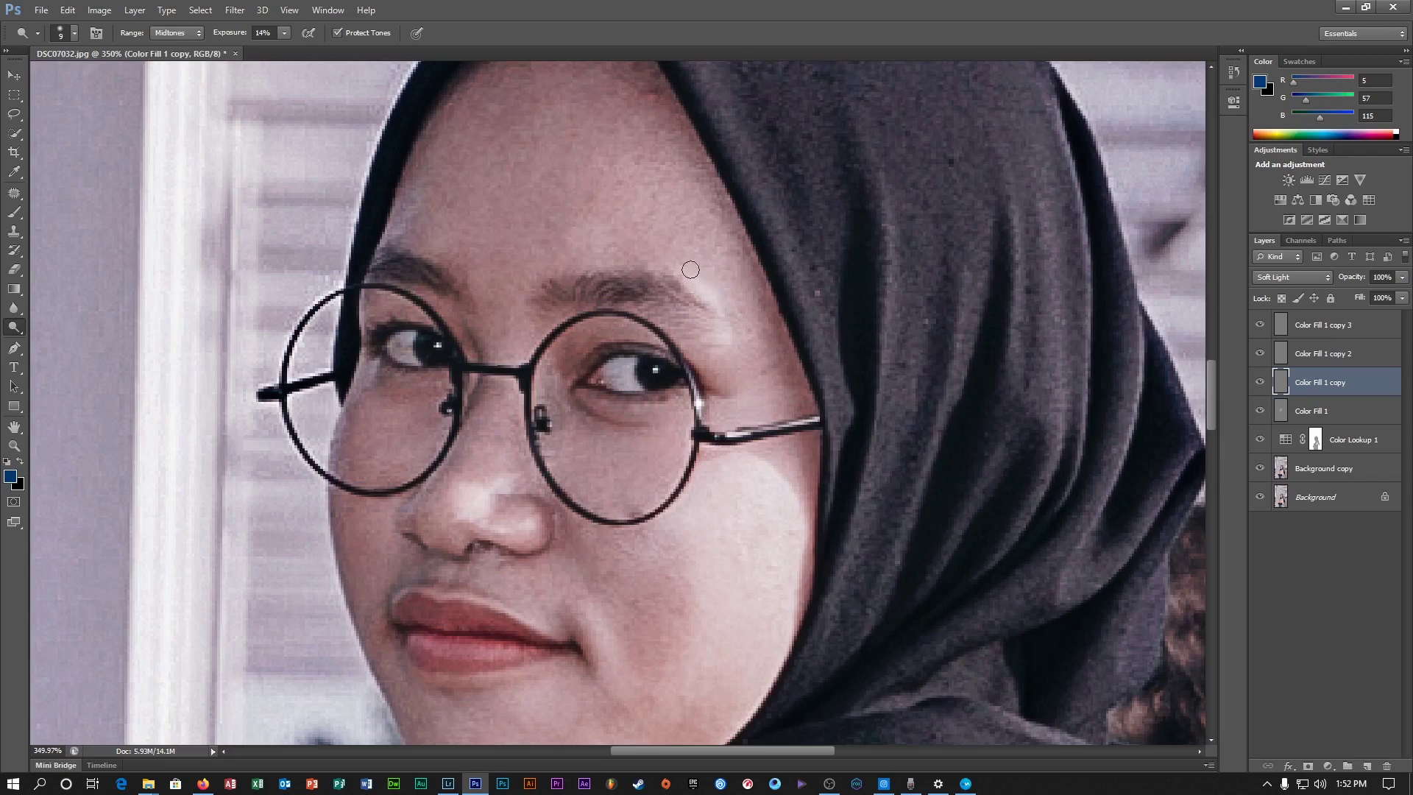
scroll(488, 401, "down", 1)
scroll(488, 401, "down", 5)
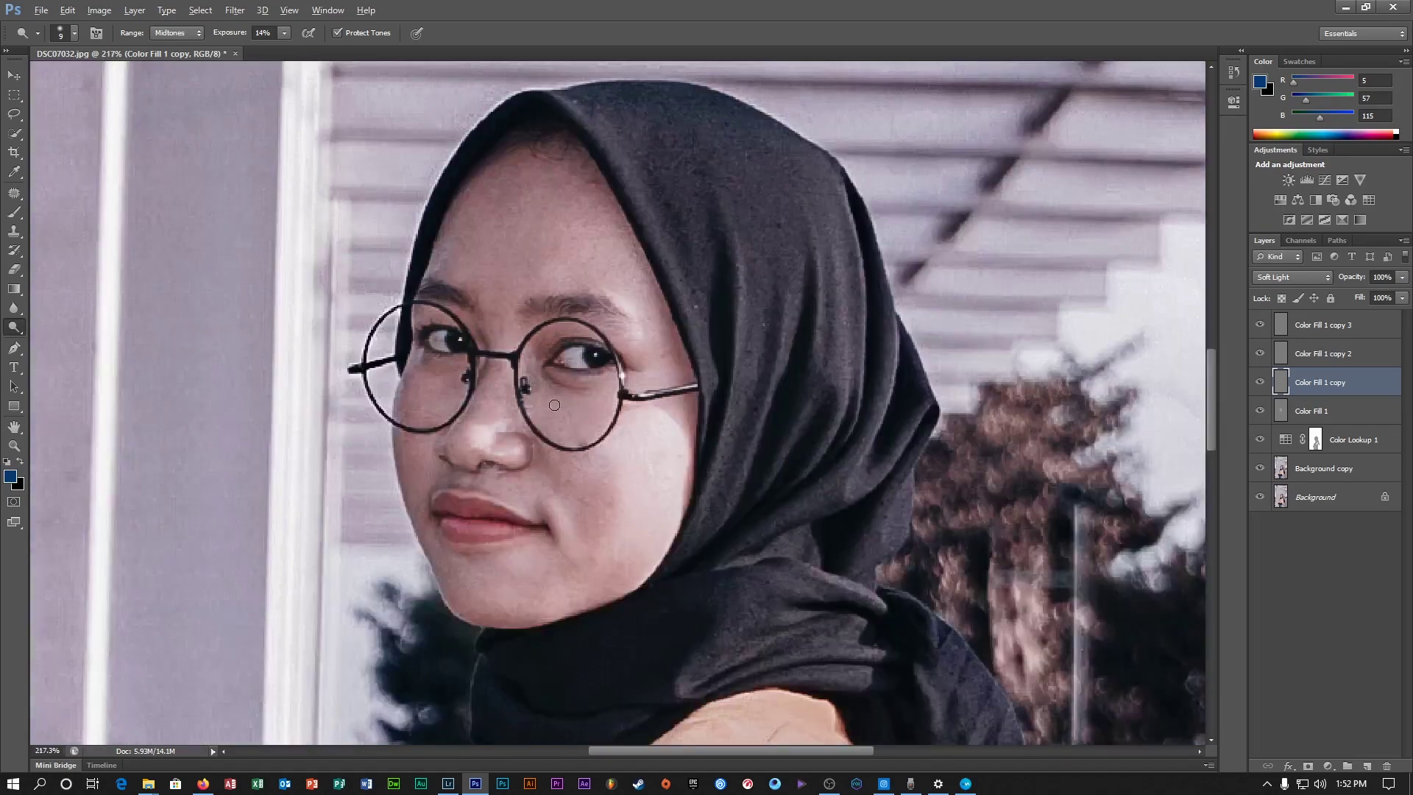
- Dodge both of the woman's eyes on the Color Fill 1 copy 2 layer with a 9 px brush
scroll(557, 385, "up", 8)
left_click(1337, 360)
scroll(609, 417, "up", 3)
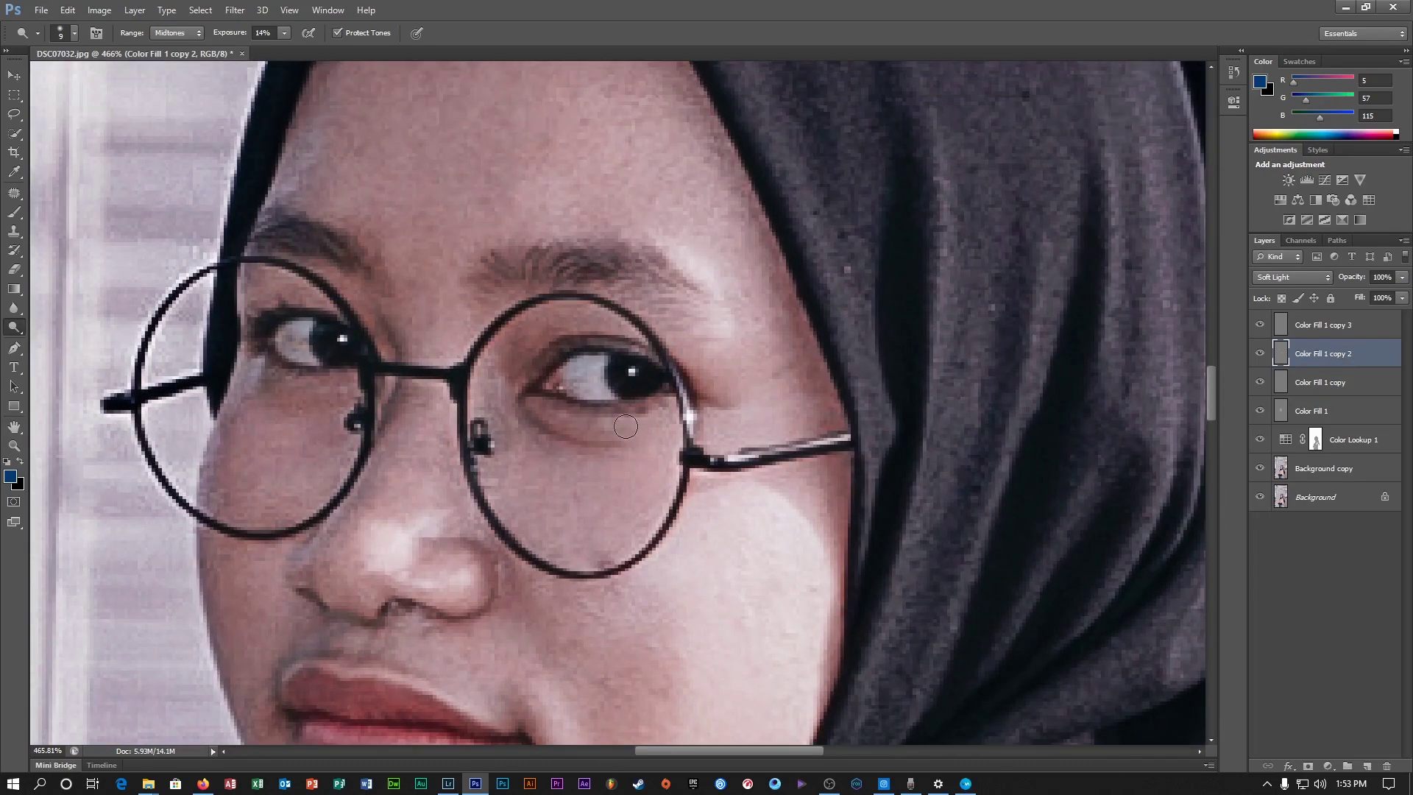
key("alt")
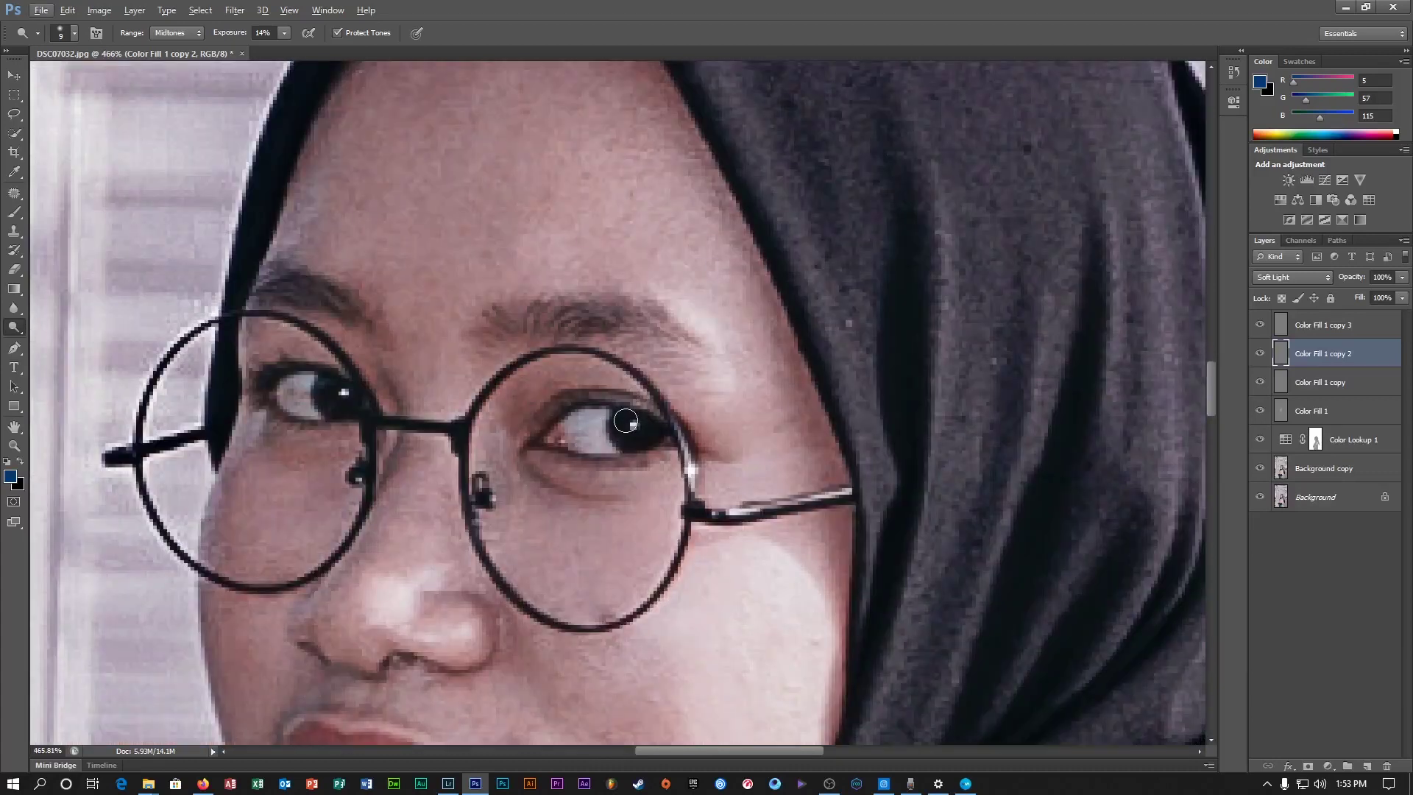
key("alt")
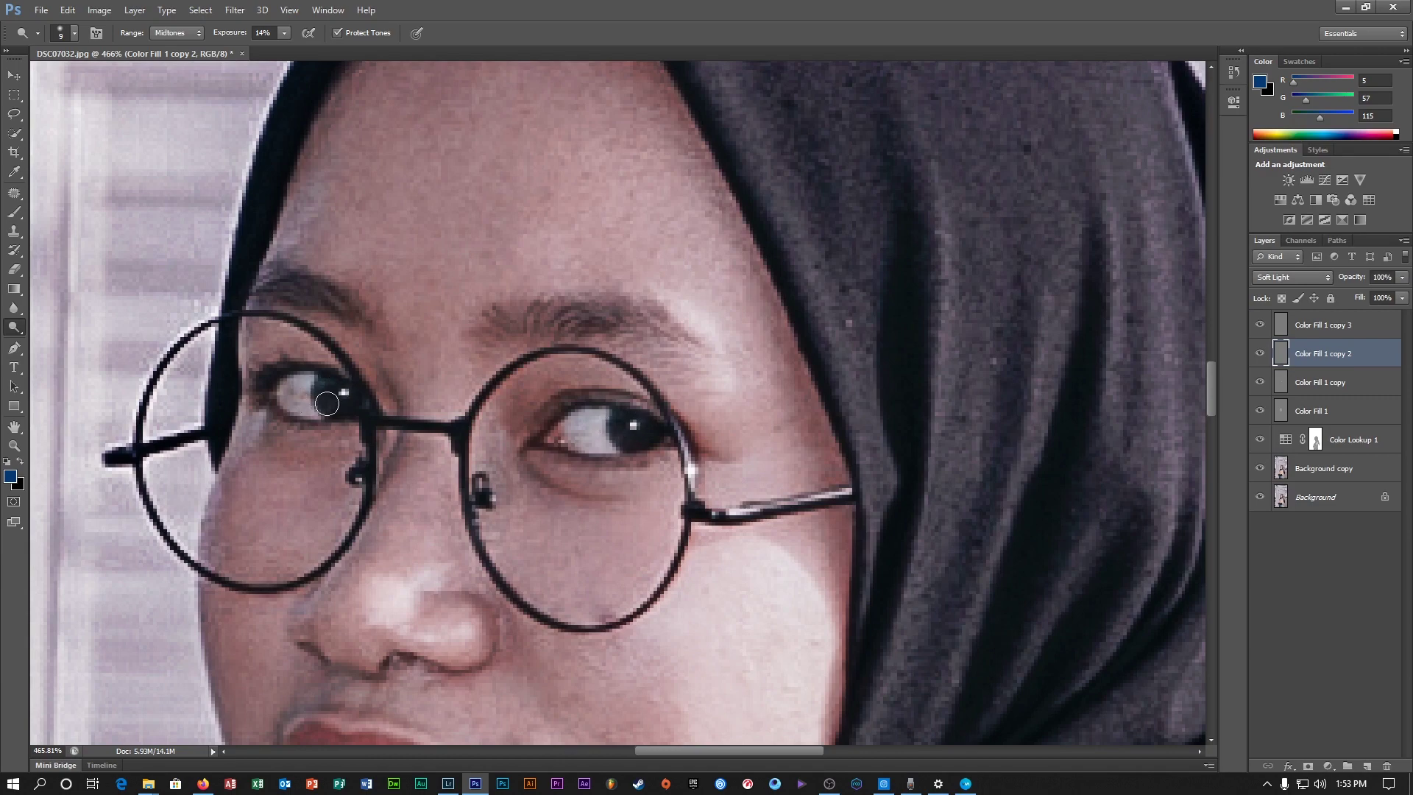
scroll(461, 483, "down", 5)
scroll(816, 549, "down", 3)
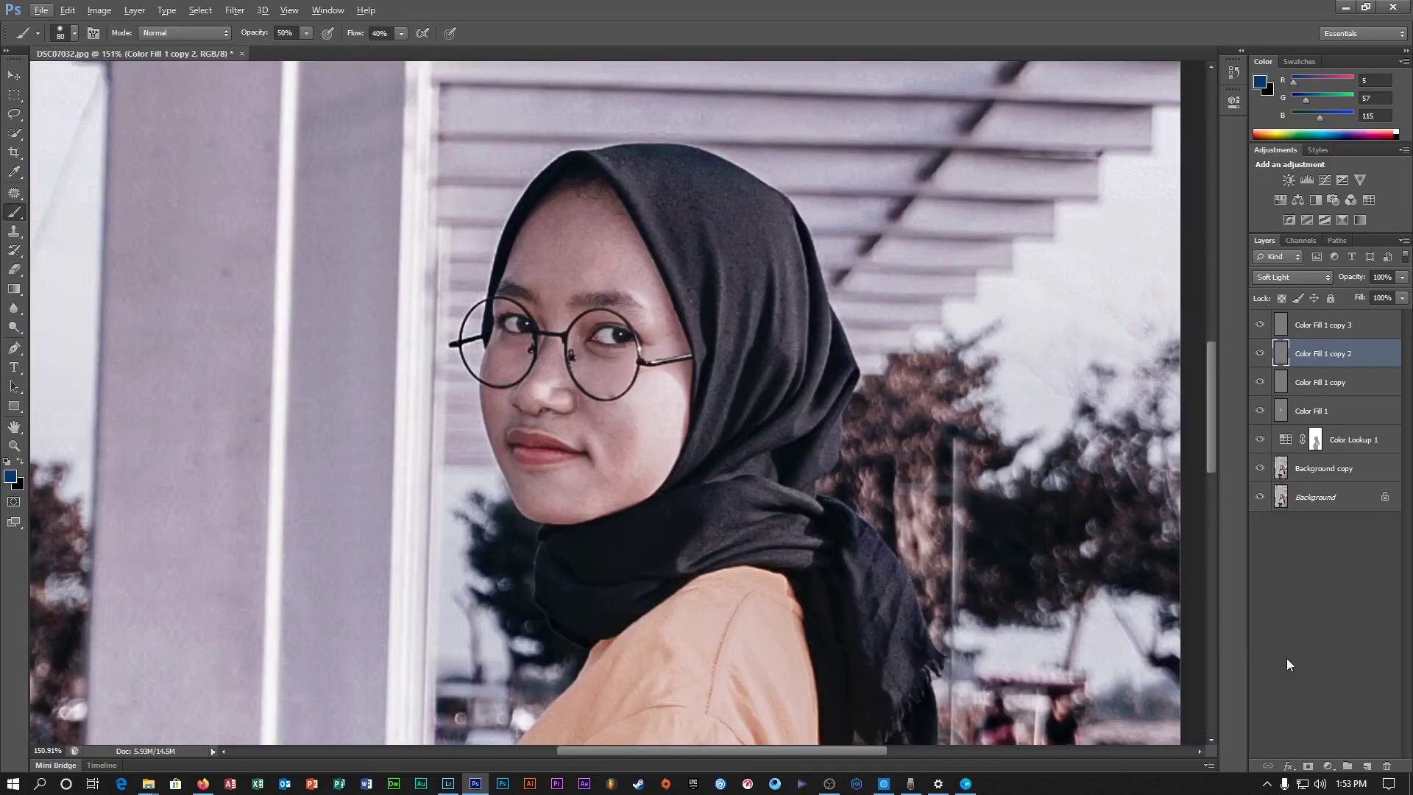
- Switch to the Instagram app to examine the reference portrait's eyes and face, and return to Photoshop
key("b")
scroll(581, 327, "up", 4)
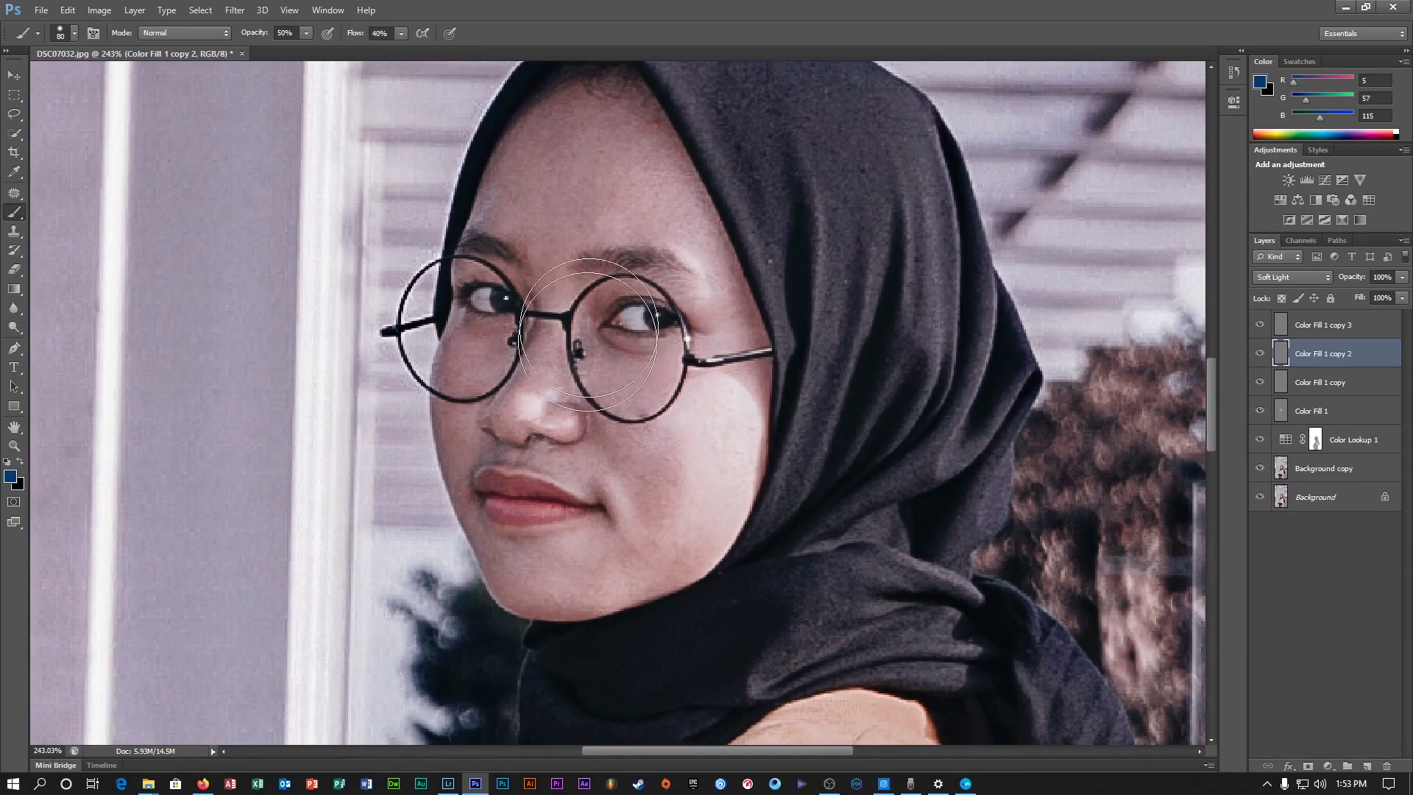
scroll(684, 327, "up", 2)
scroll(690, 322, "down", 4)
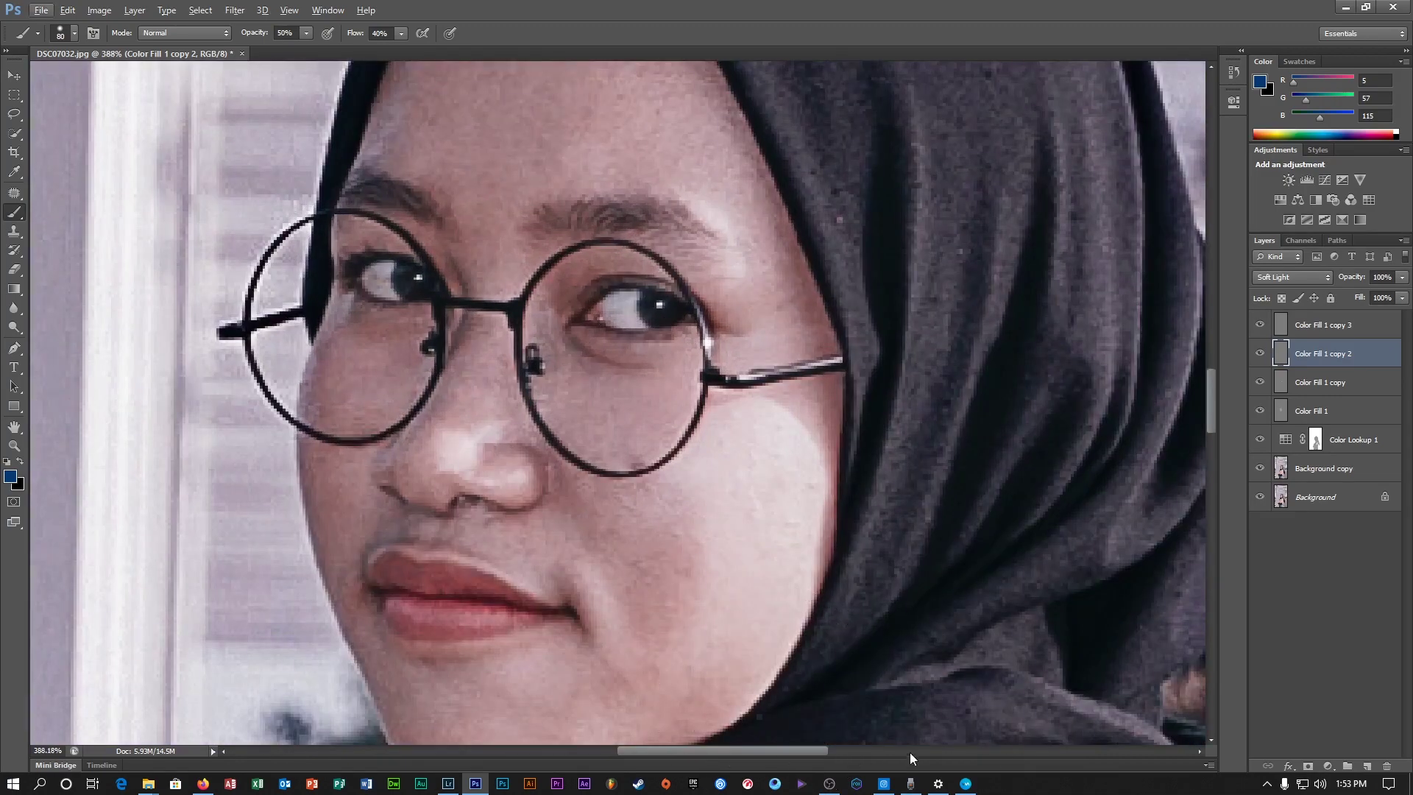
left_click(883, 783)
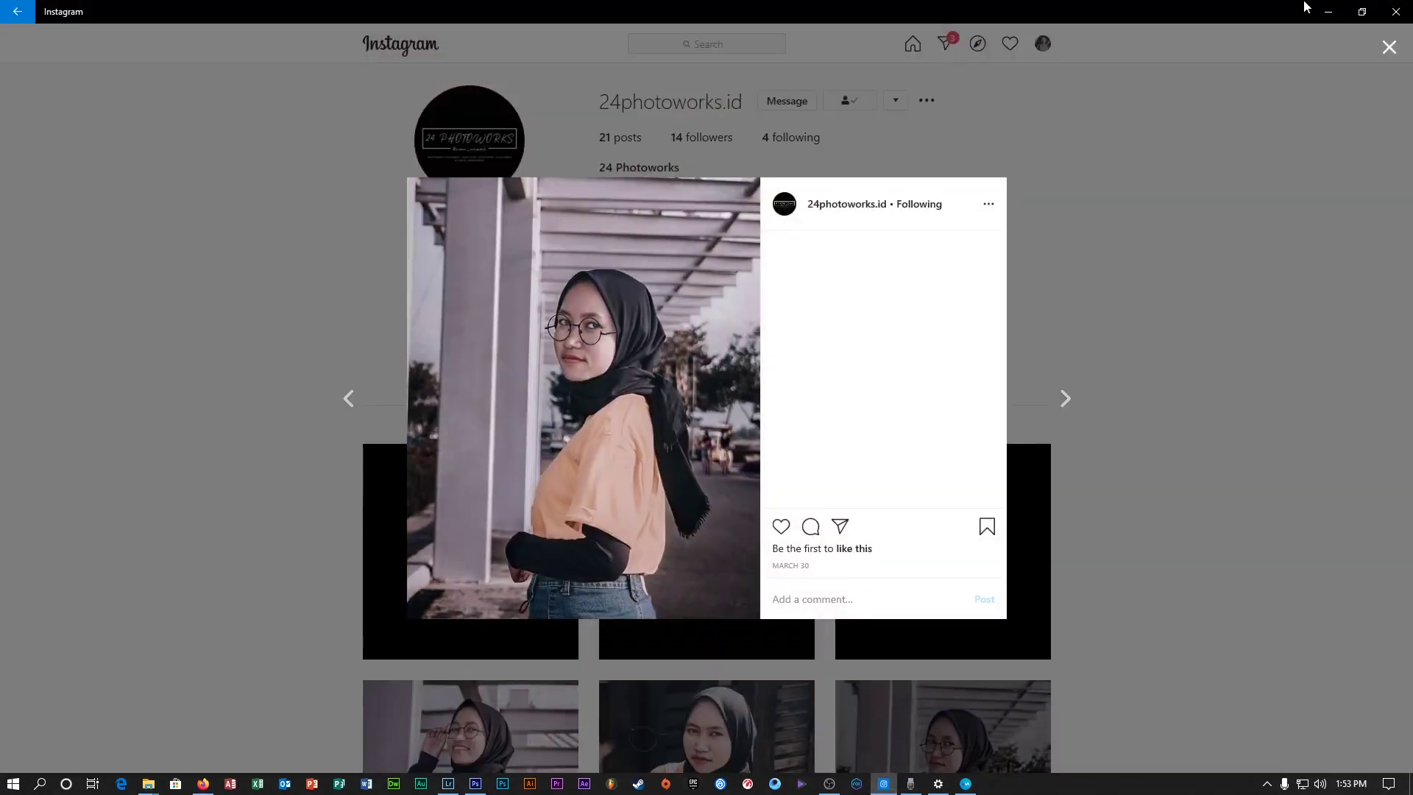
left_click(1329, 11)
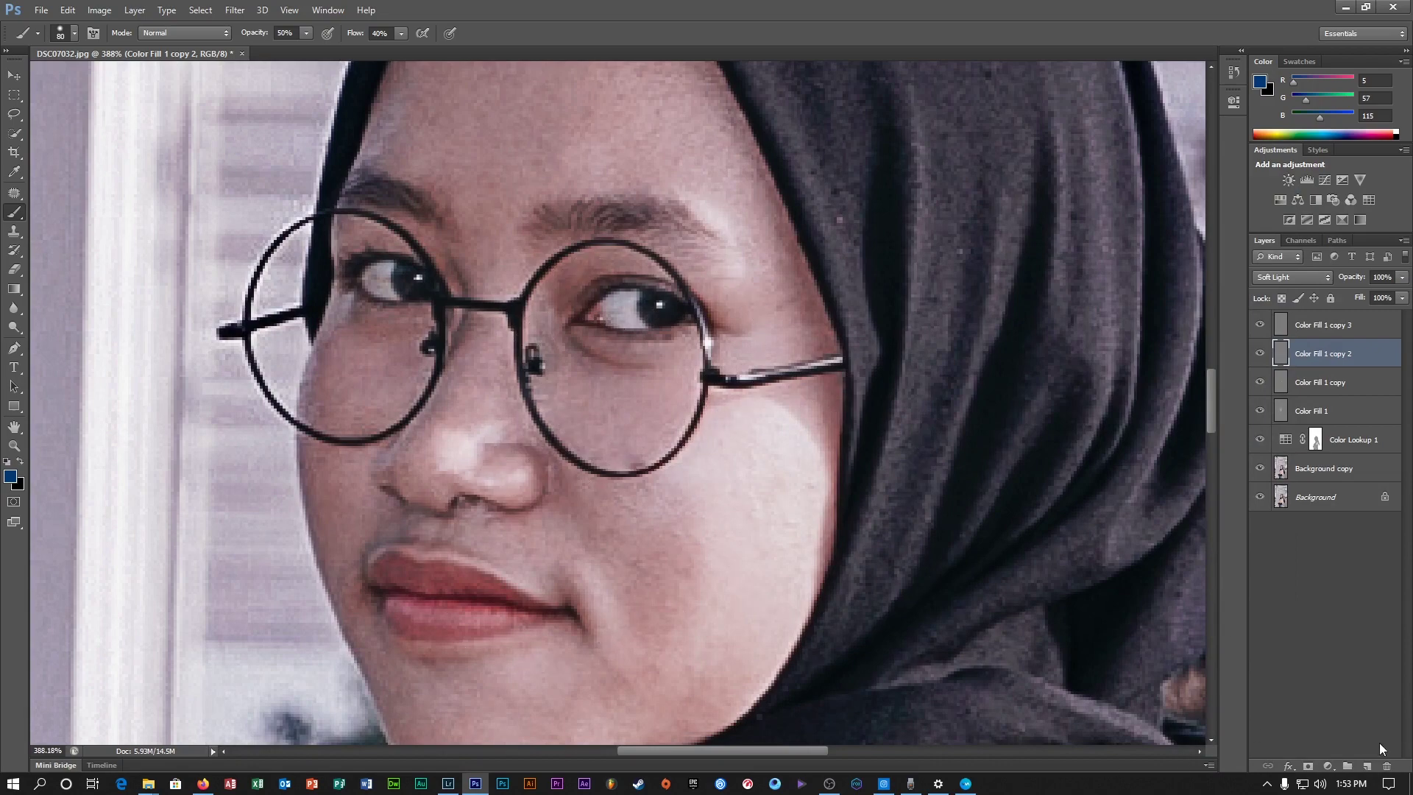
- Add a blank layer above Color Fill 1 copy 2 and set the foreground colour to dark blue #0d3f78
left_click(1367, 767)
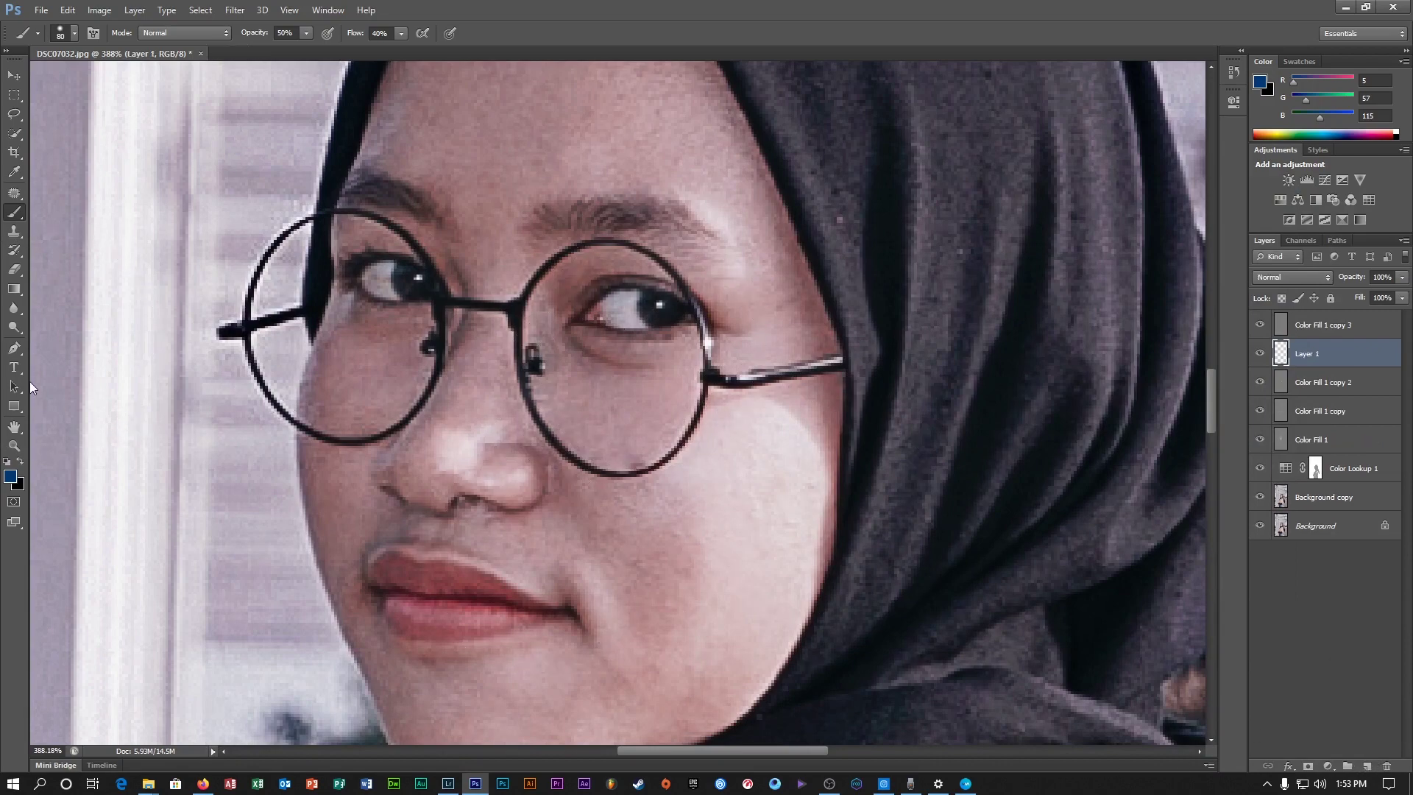
left_click(16, 479)
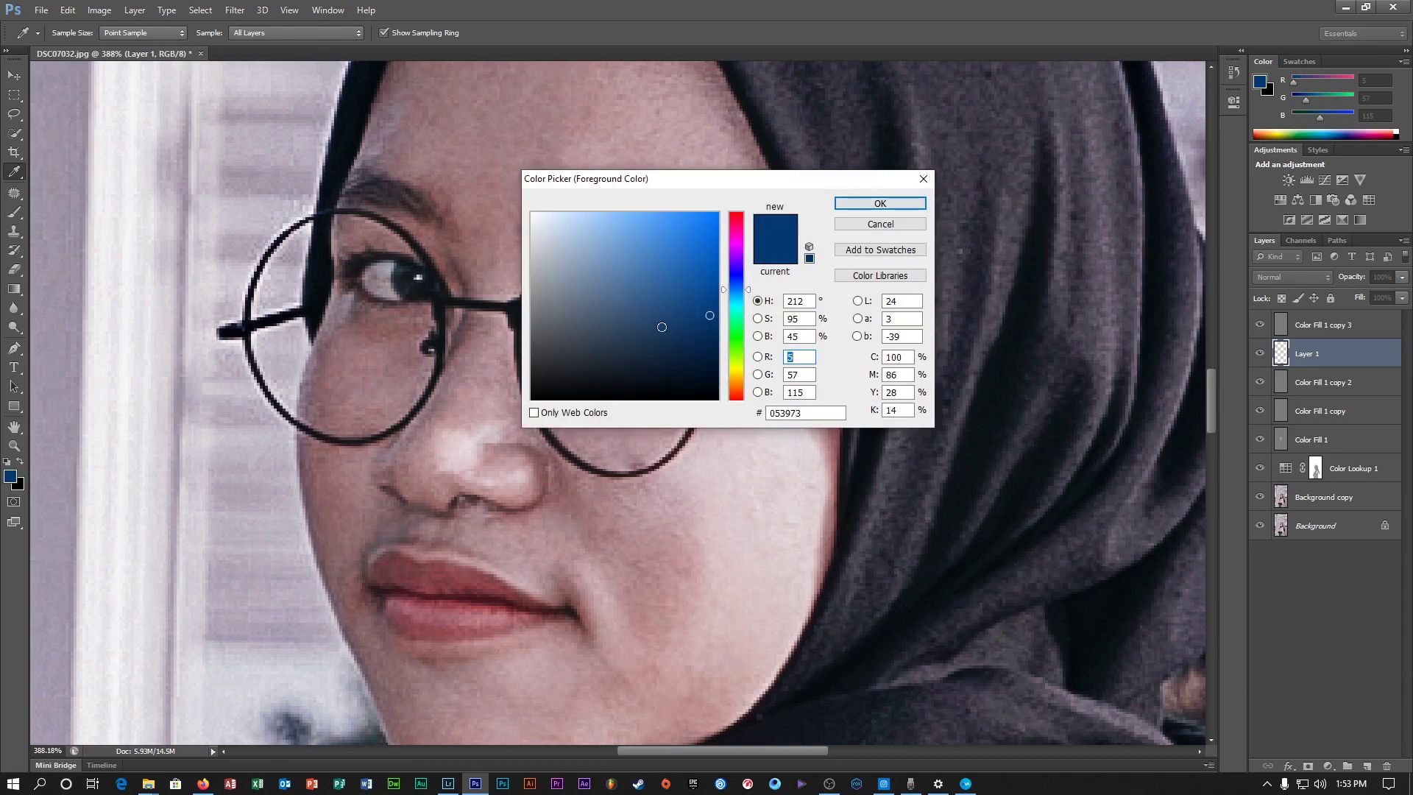
left_click_drag(706, 319, 698, 311)
left_click(881, 203)
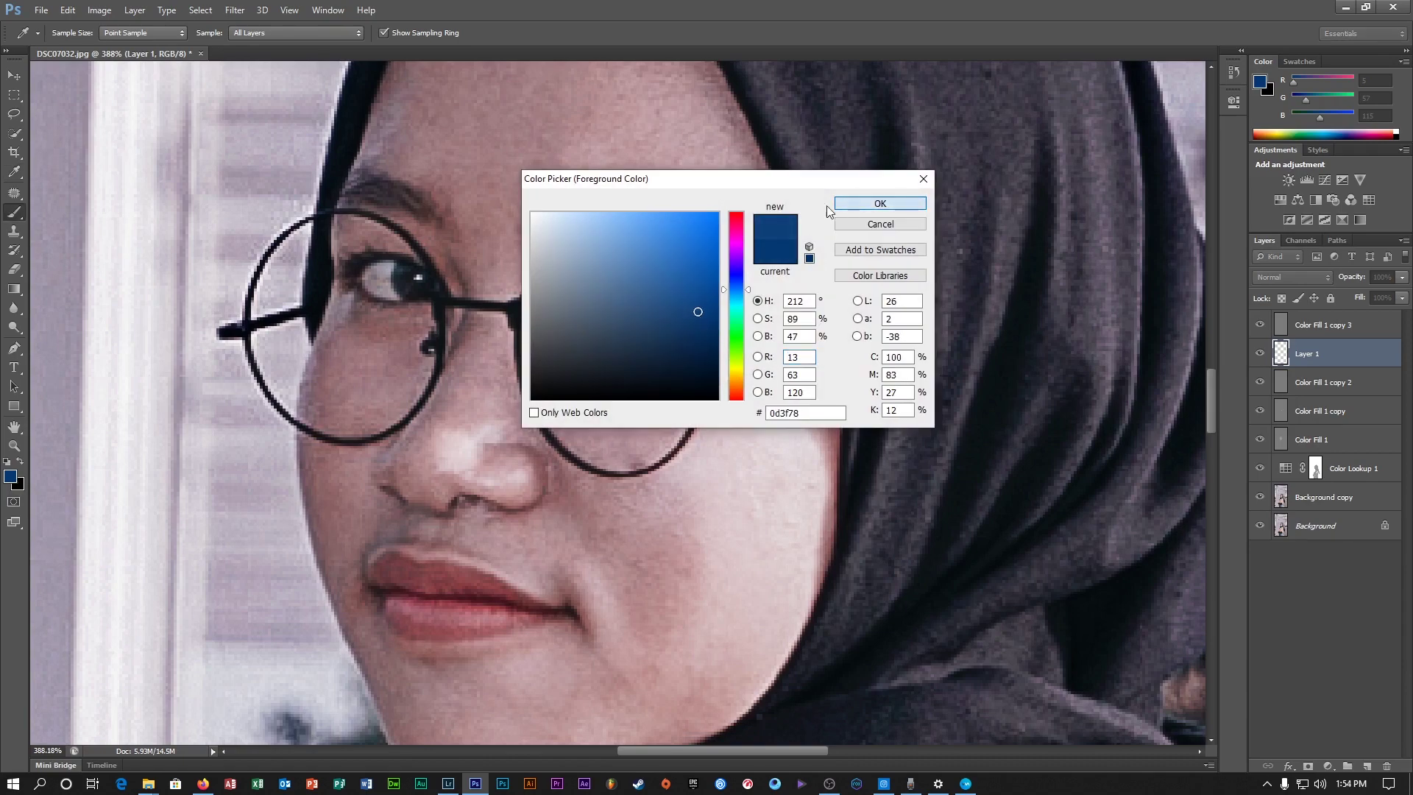
- Set the Brush tool's opacity and flow to 100%
key("b")
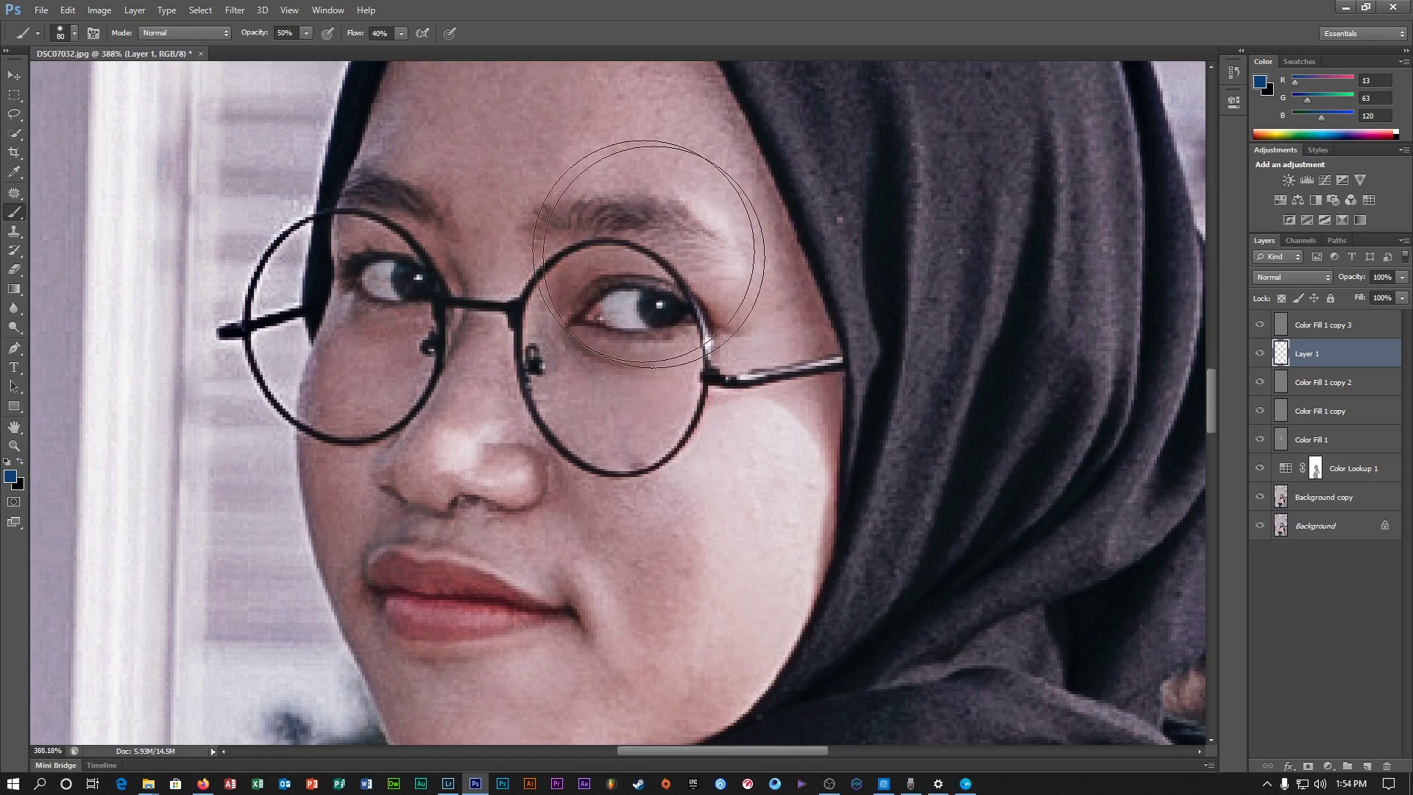
right_click(583, 209)
left_click(500, 7)
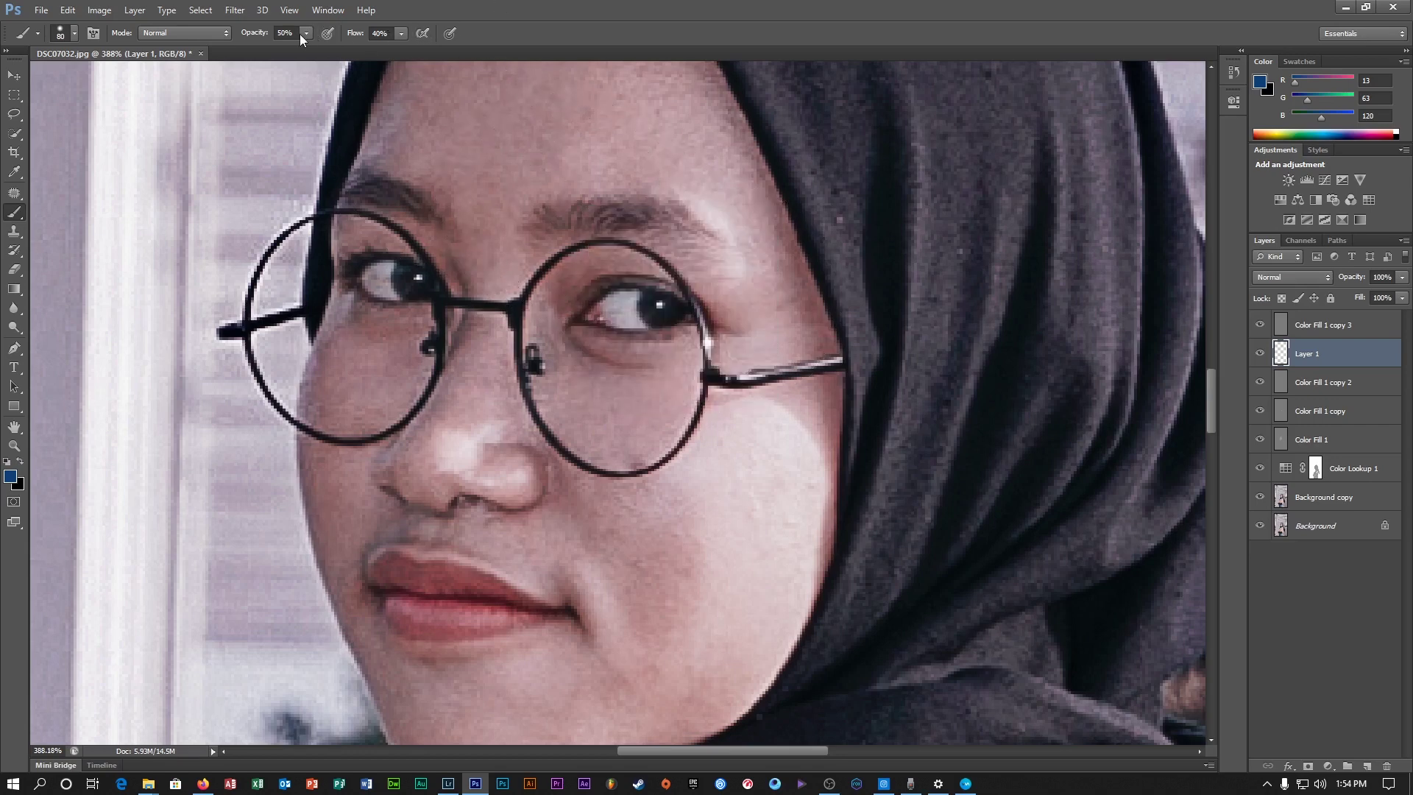
left_click(285, 31)
left_click_drag(268, 33, 327, 47)
left_click(380, 36)
type("100")
key("Return")
- Paint one blue dab over each iris on Layer 1 with a 25 px soft brush
scroll(668, 313, "up", 2)
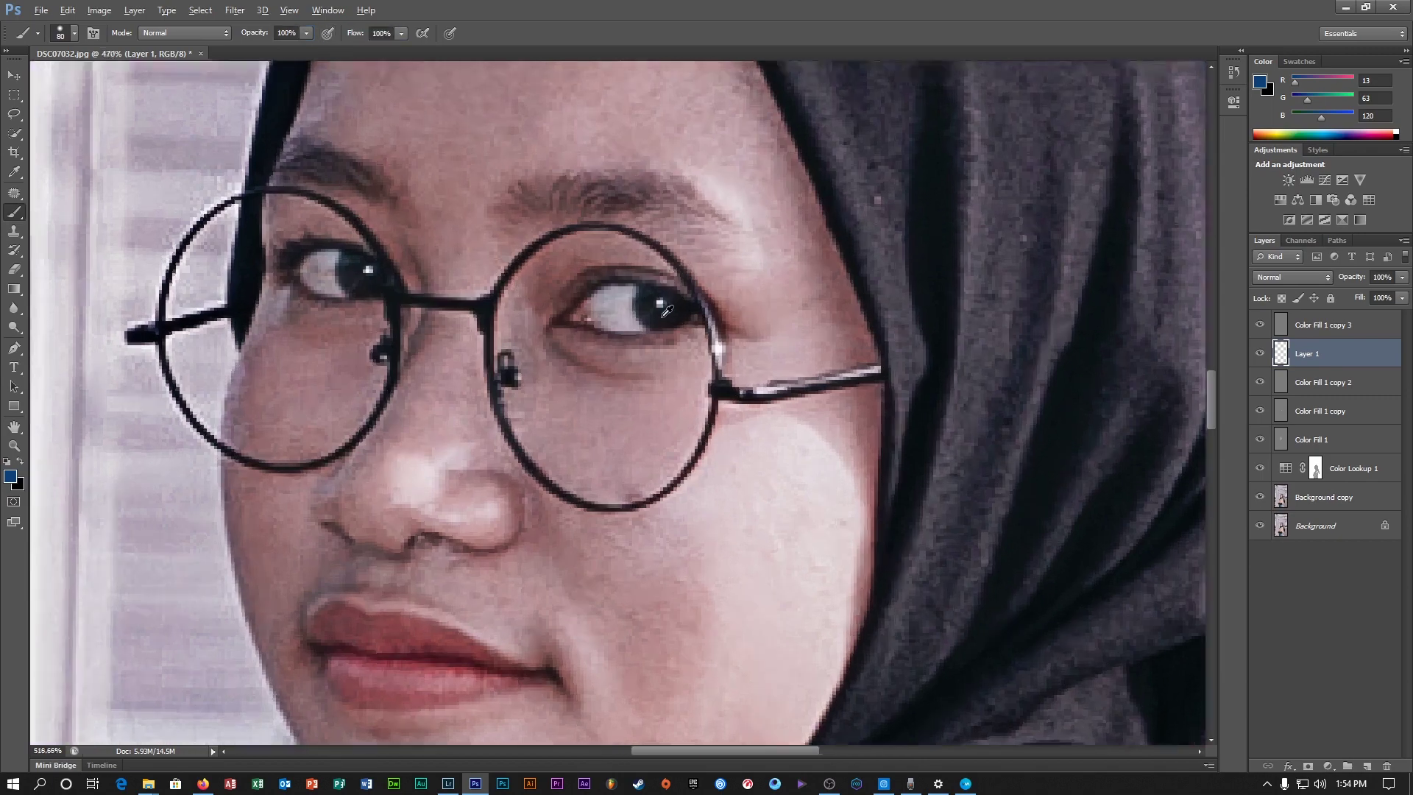
scroll(668, 313, "down", 2)
key("bracketleft")
key("bracketleft")
key("bracketleft")
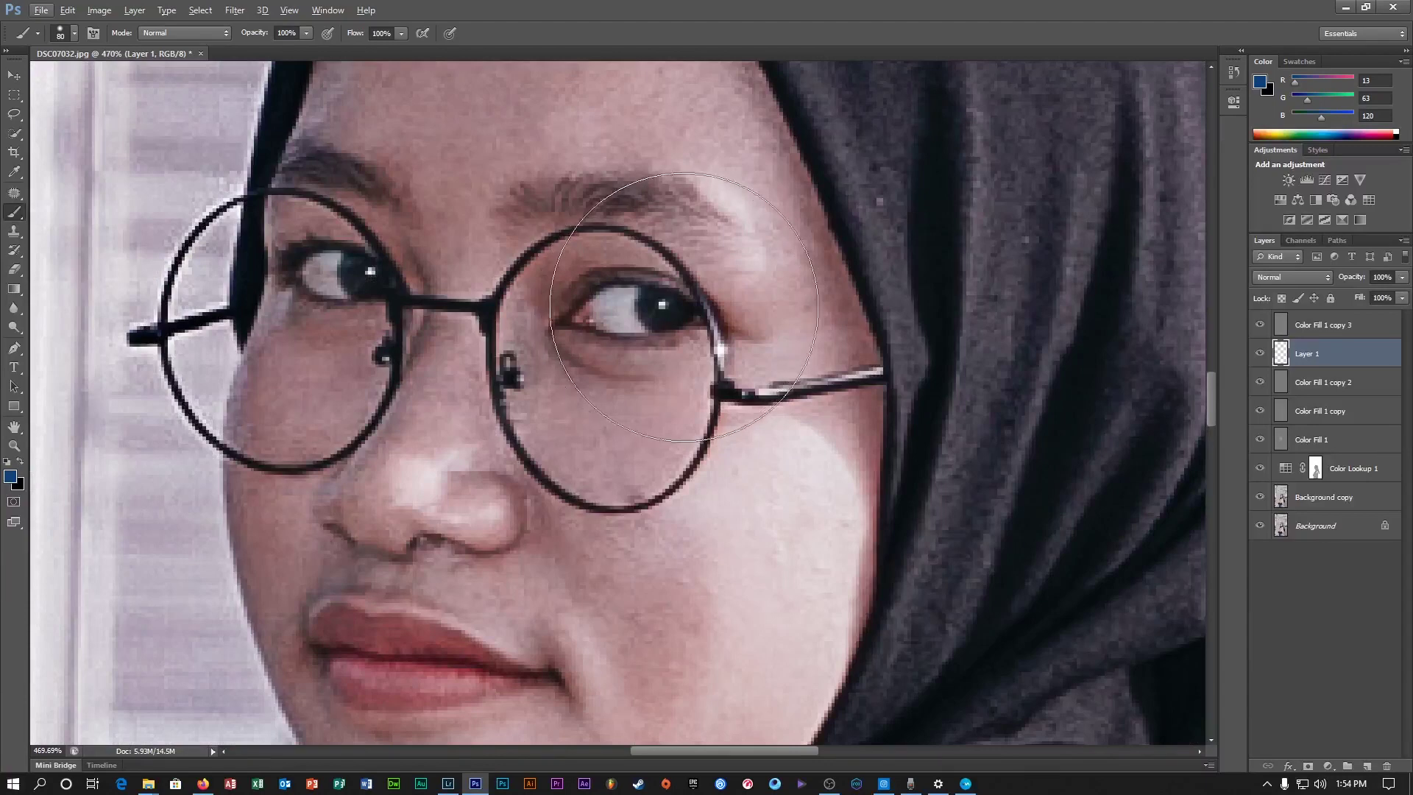
key("bracketleft")
key("bracketleft")
key("bracketleft")
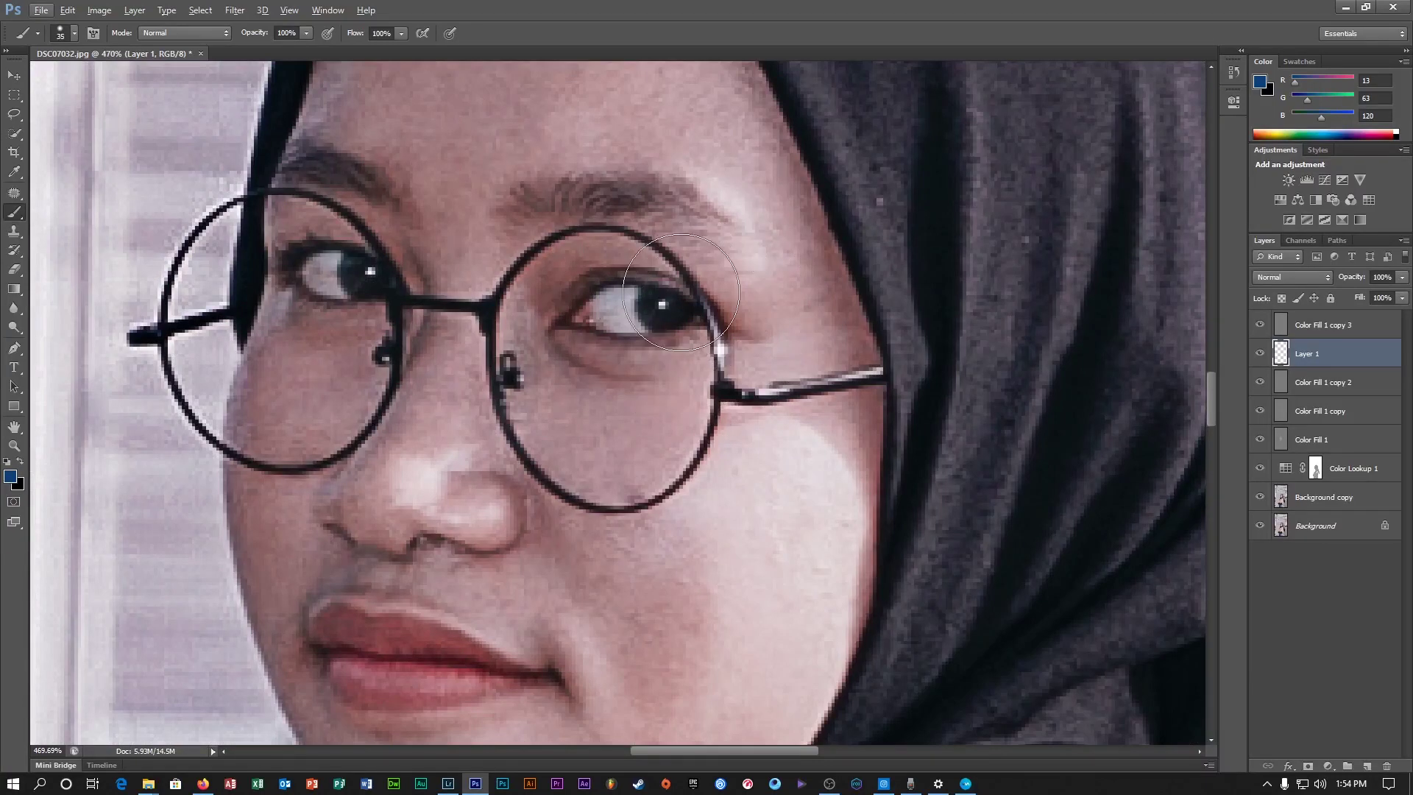
key("bracketleft")
key("bracketleft")
key("bracketleft")
key("bracketleft")
key("bracketright")
key("bracketright")
left_click(677, 302)
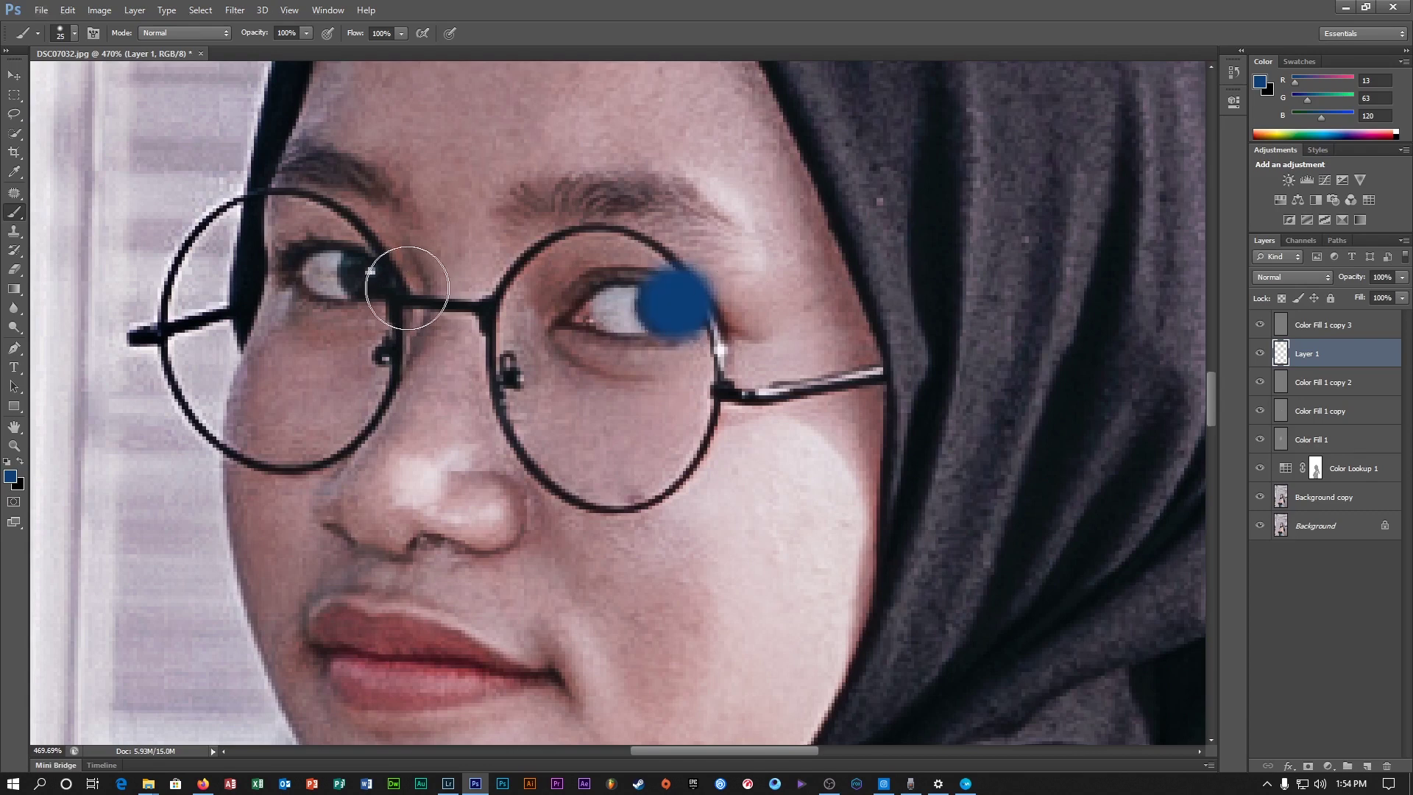
left_click(379, 273)
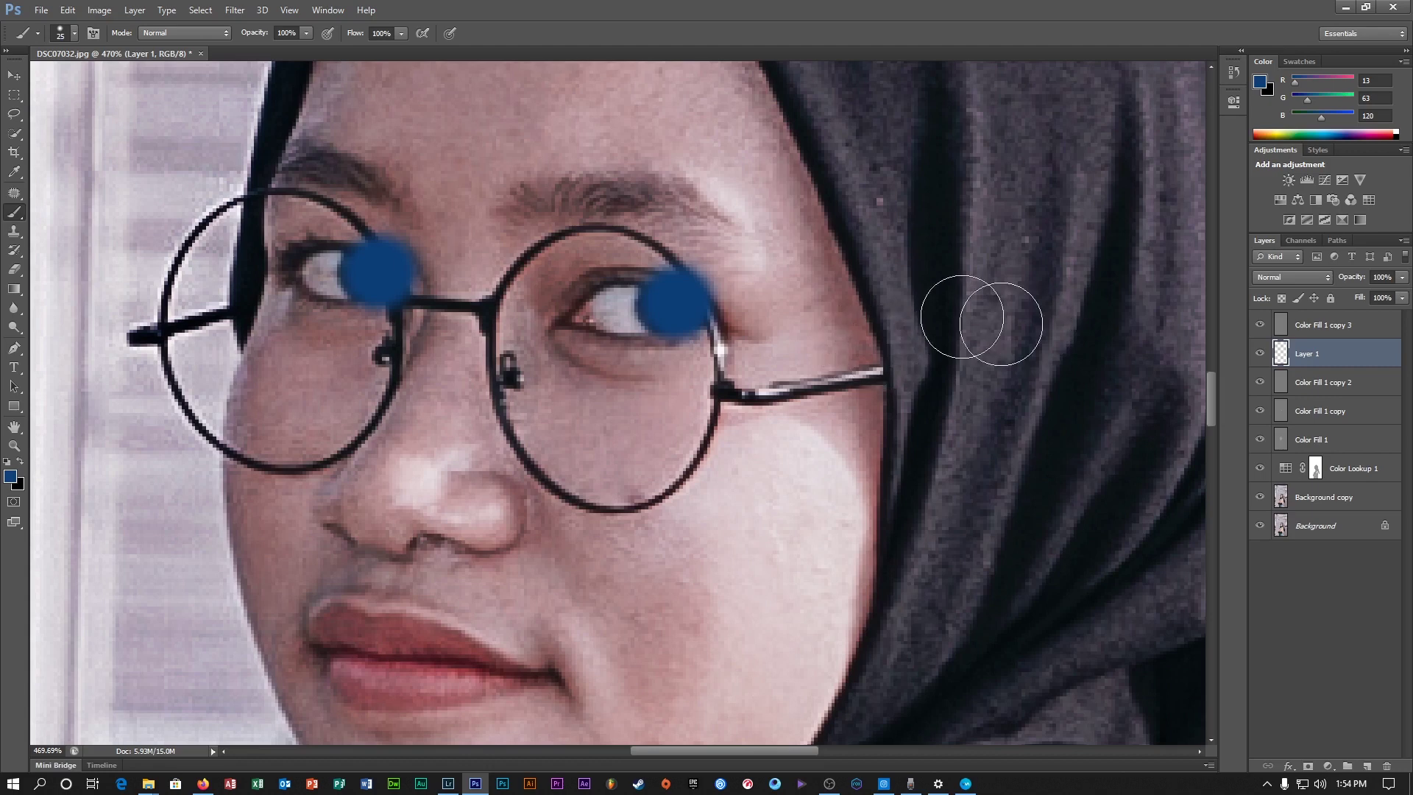
- Erase the blue paint spilling outside both irises onto the eyelids and glasses with a 13 px eraser
left_click(14, 271)
right_click(13, 271)
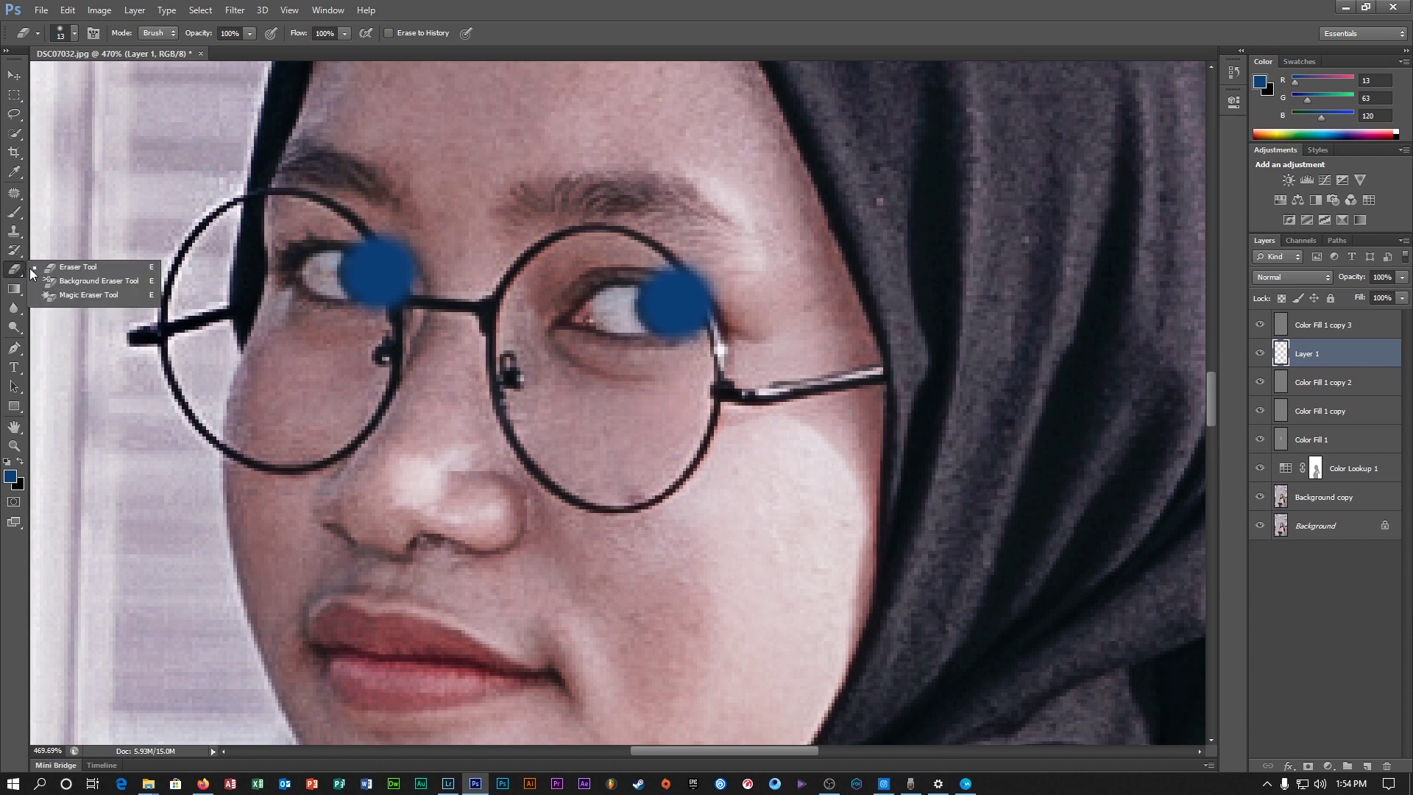
left_click(80, 267)
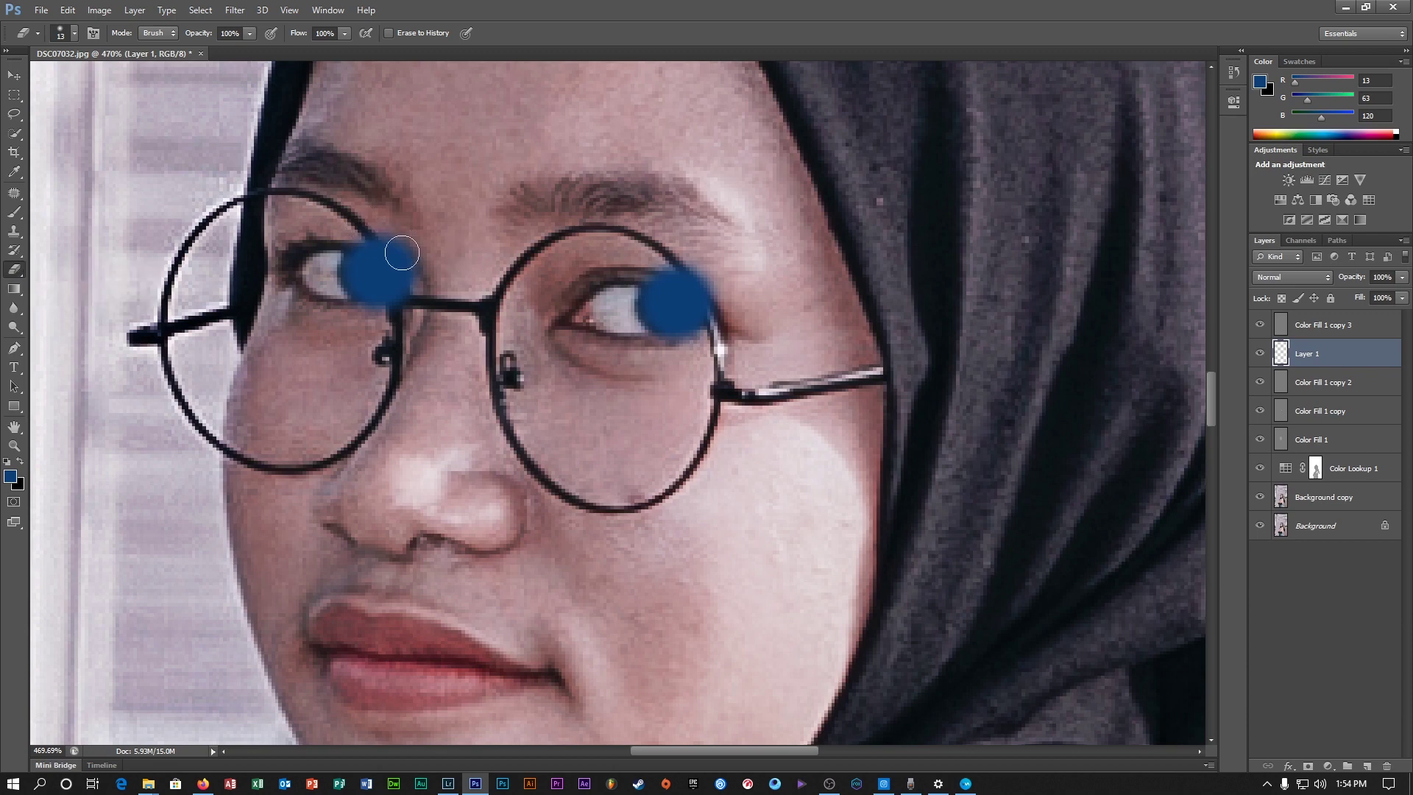
left_click_drag(647, 256, 717, 293)
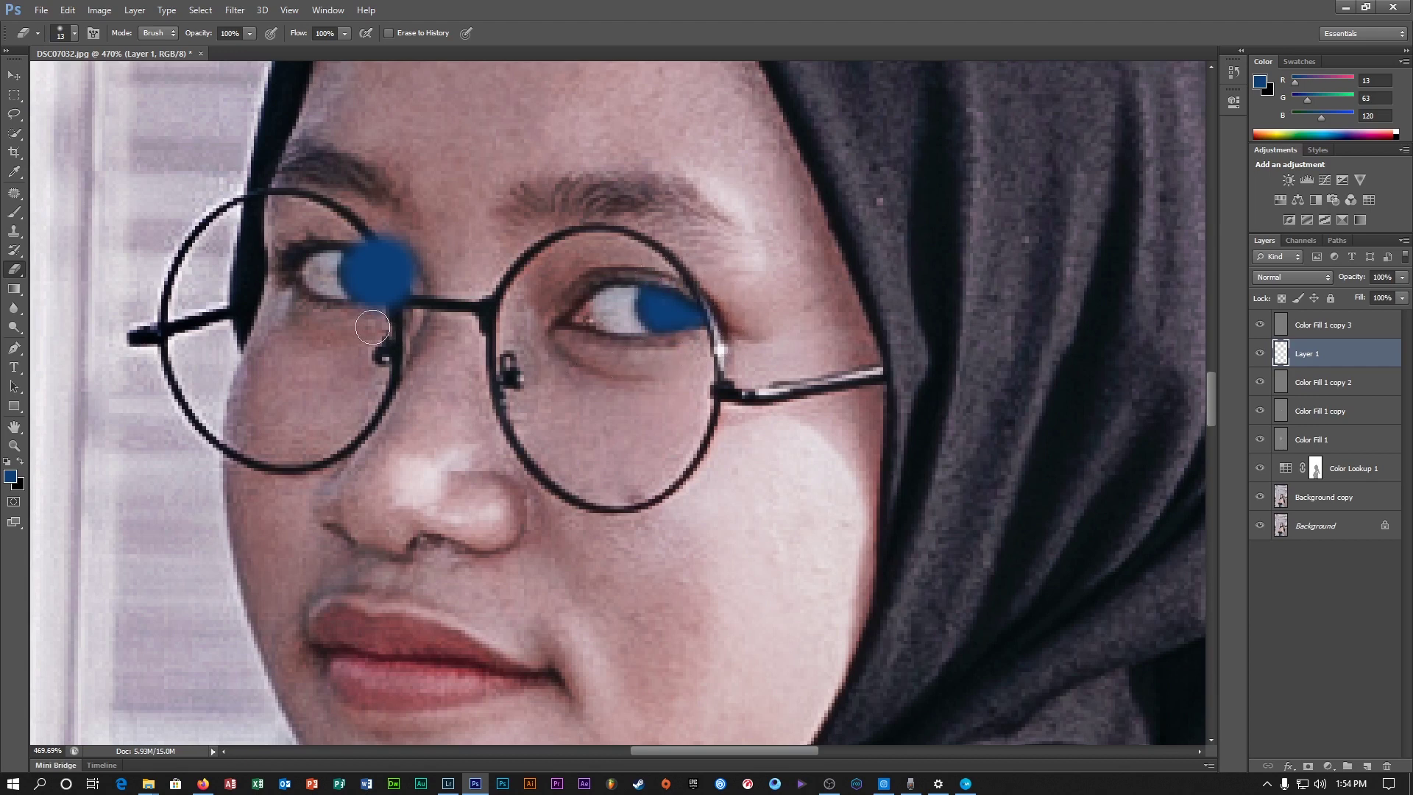
mouse_move(432, 274)
left_mouse_down()
mouse_move(341, 224)
mouse_move(402, 259)
mouse_move(407, 312)
left_mouse_up()
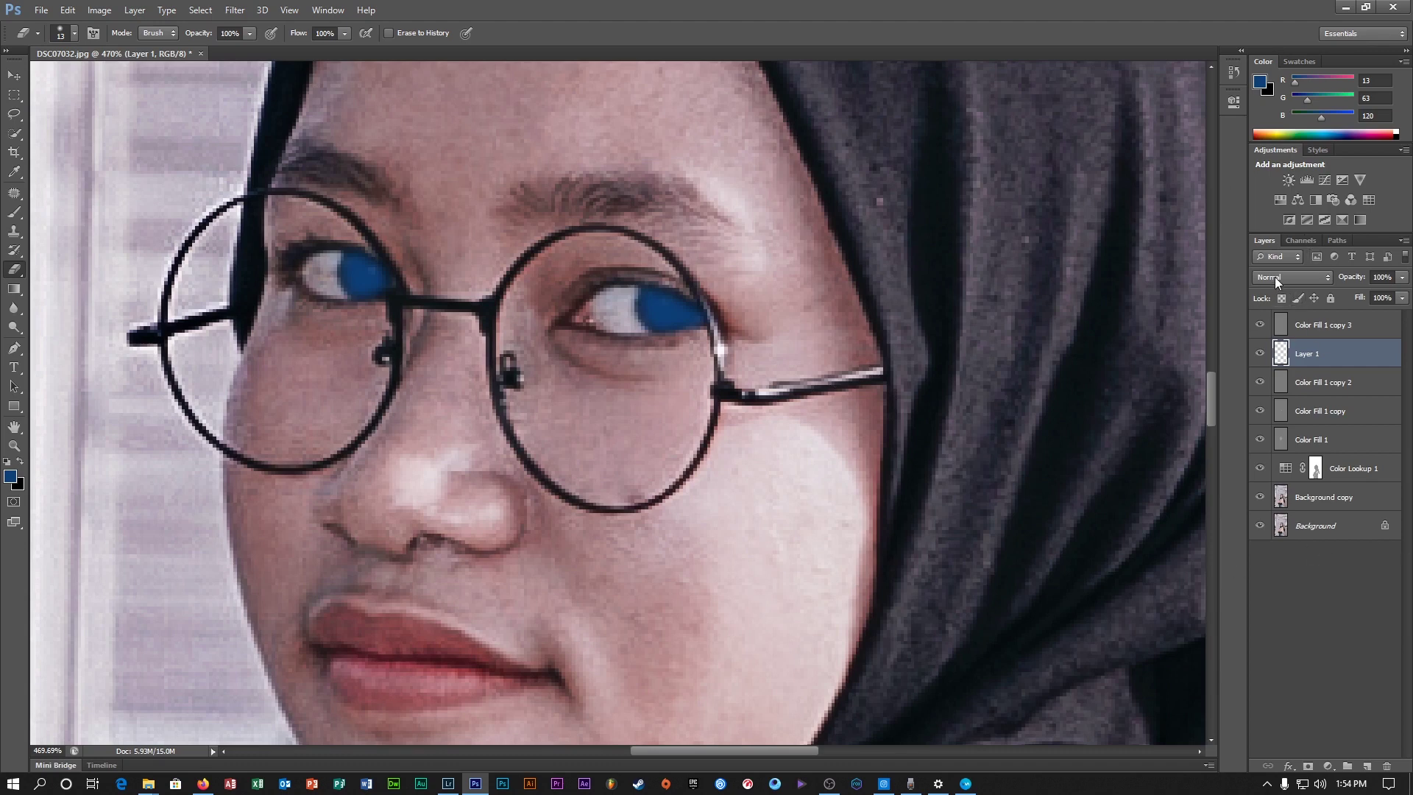
- Try out several blend modes on the blue eye layer and set it to Linear Dodge (Add)
left_click(1307, 276)
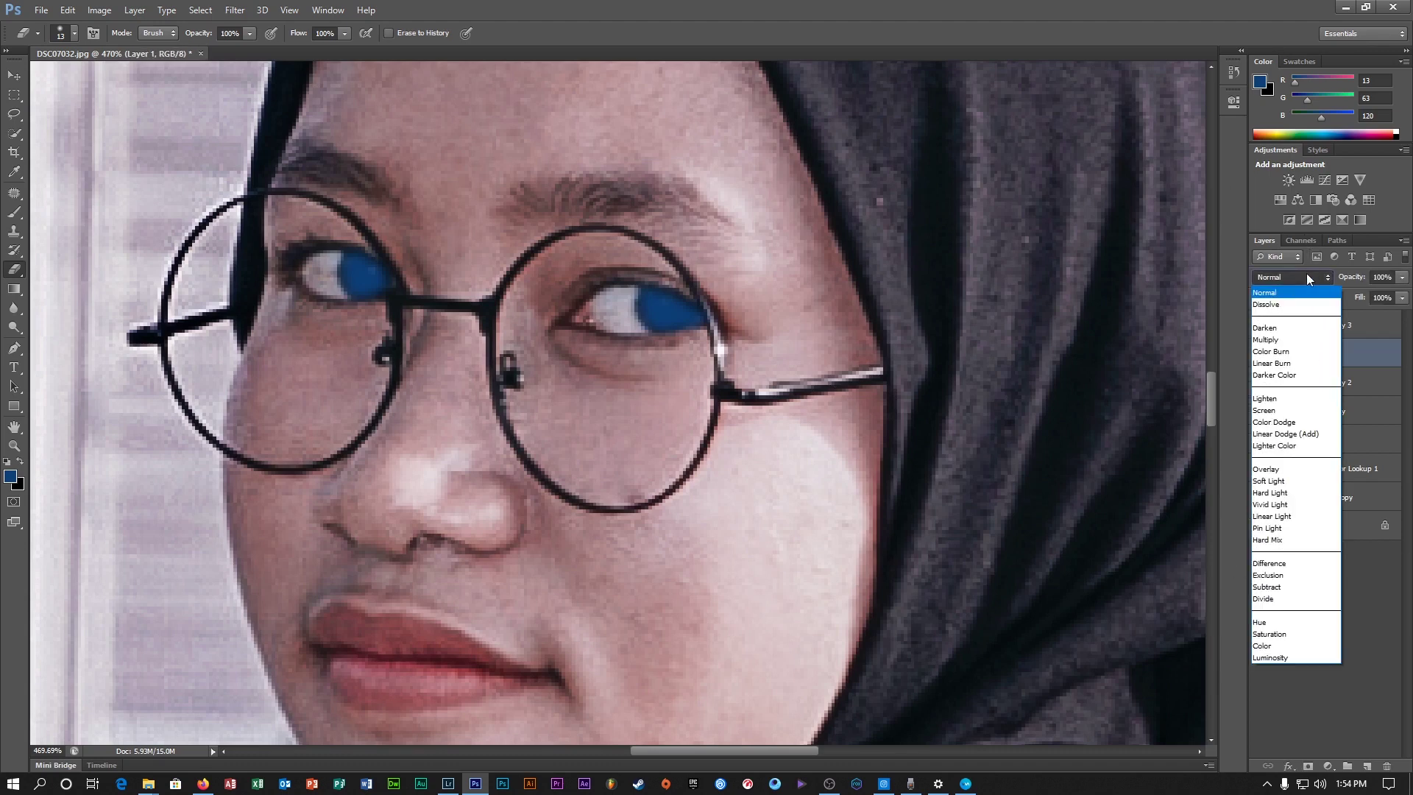
left_click(1285, 286)
left_click(1300, 272)
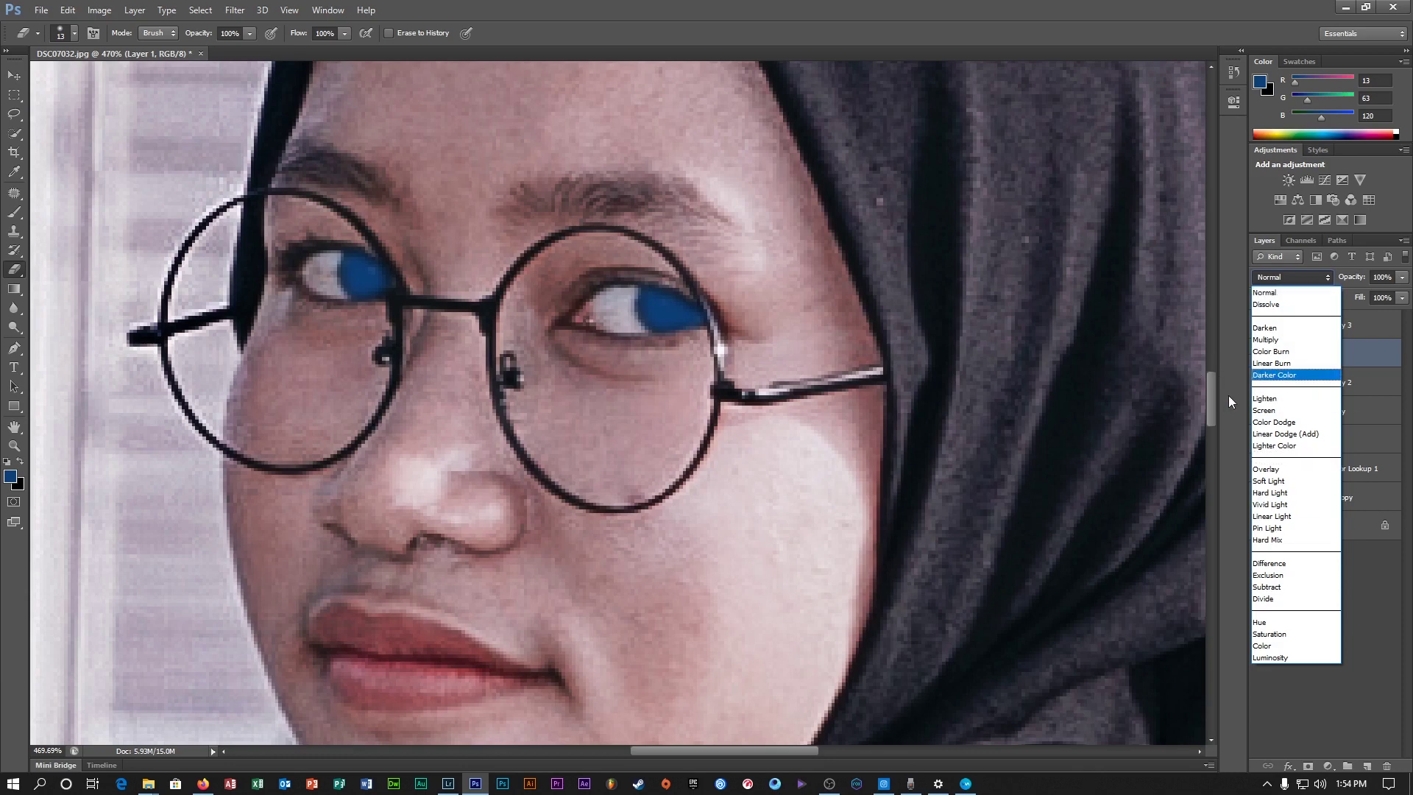
left_click(1280, 294)
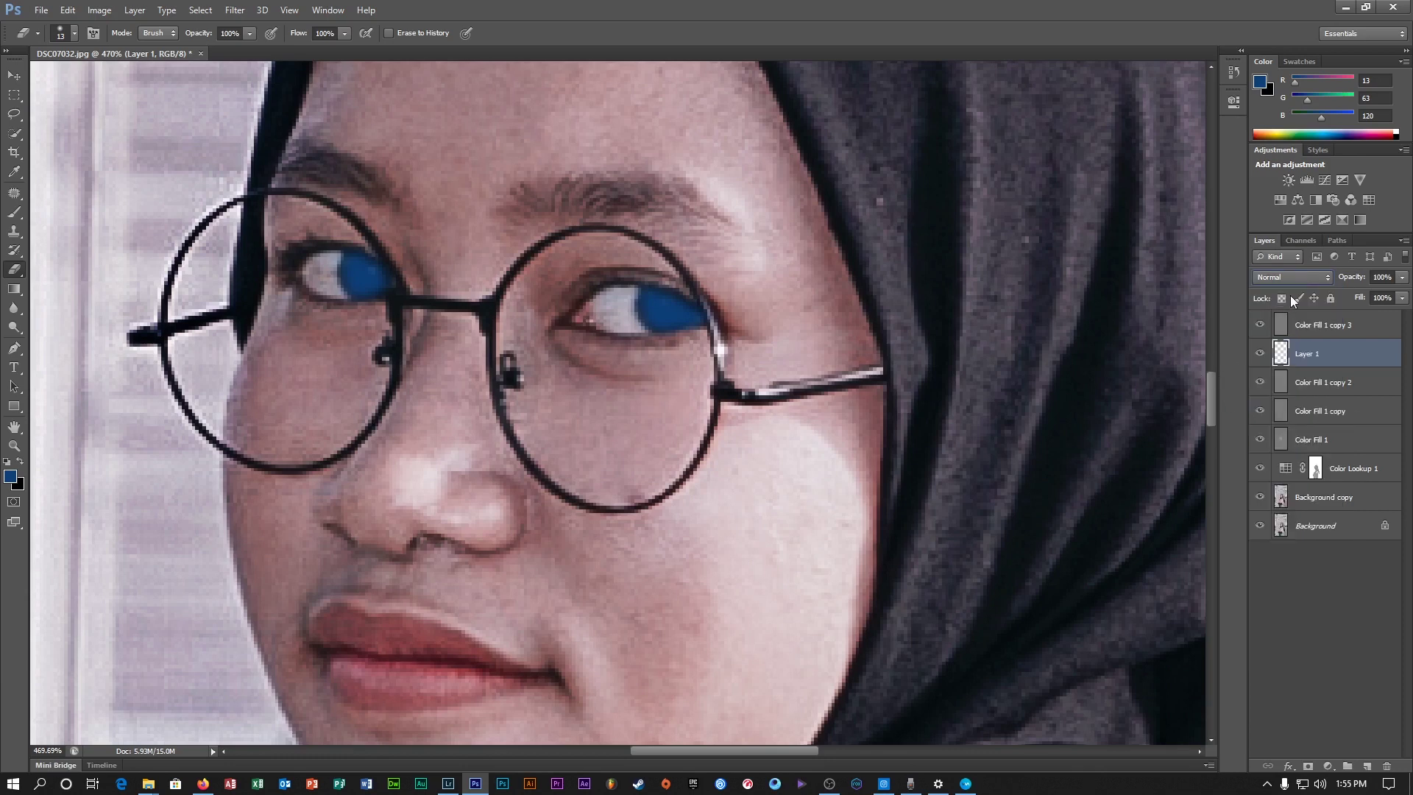
scroll(1281, 275, "down", 3)
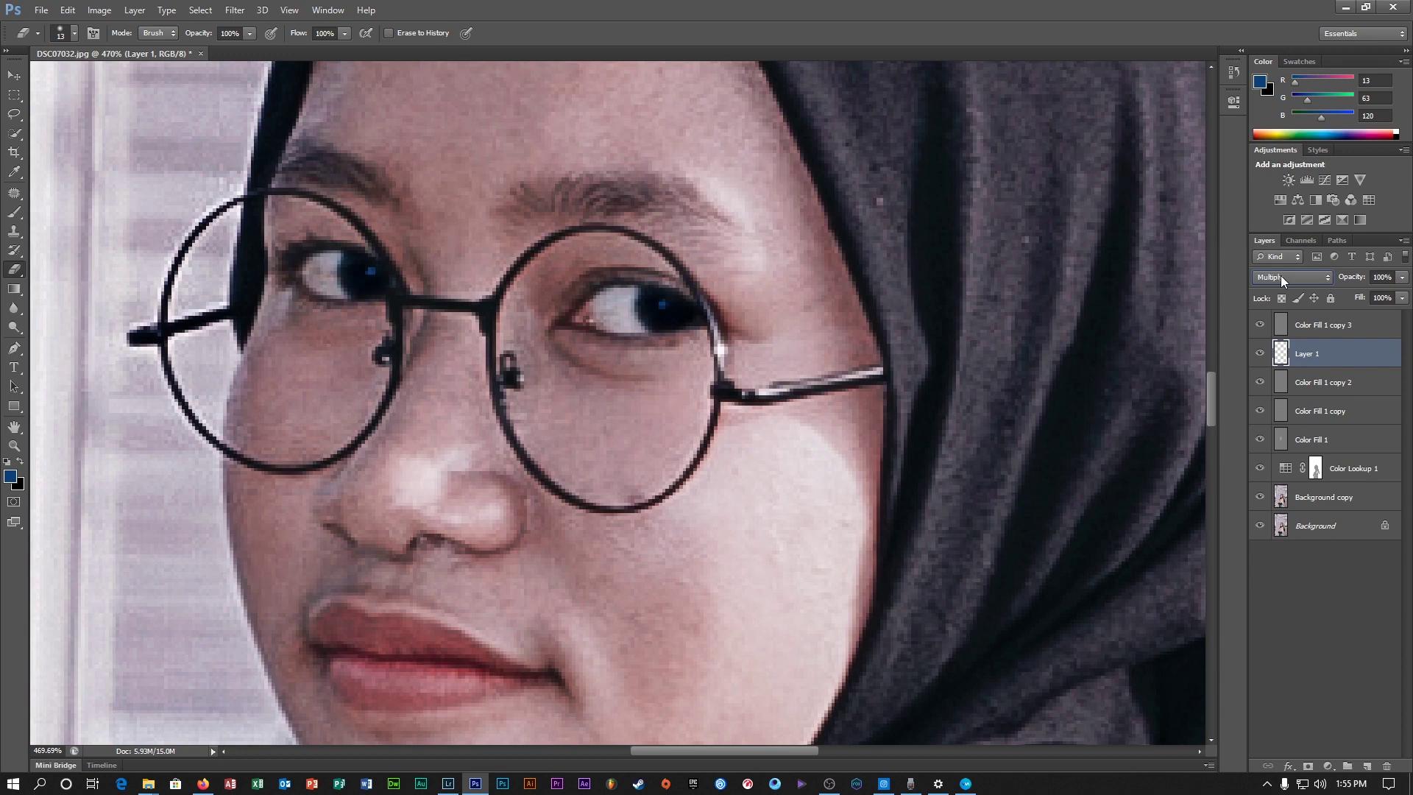
scroll(1281, 275, "down", 4)
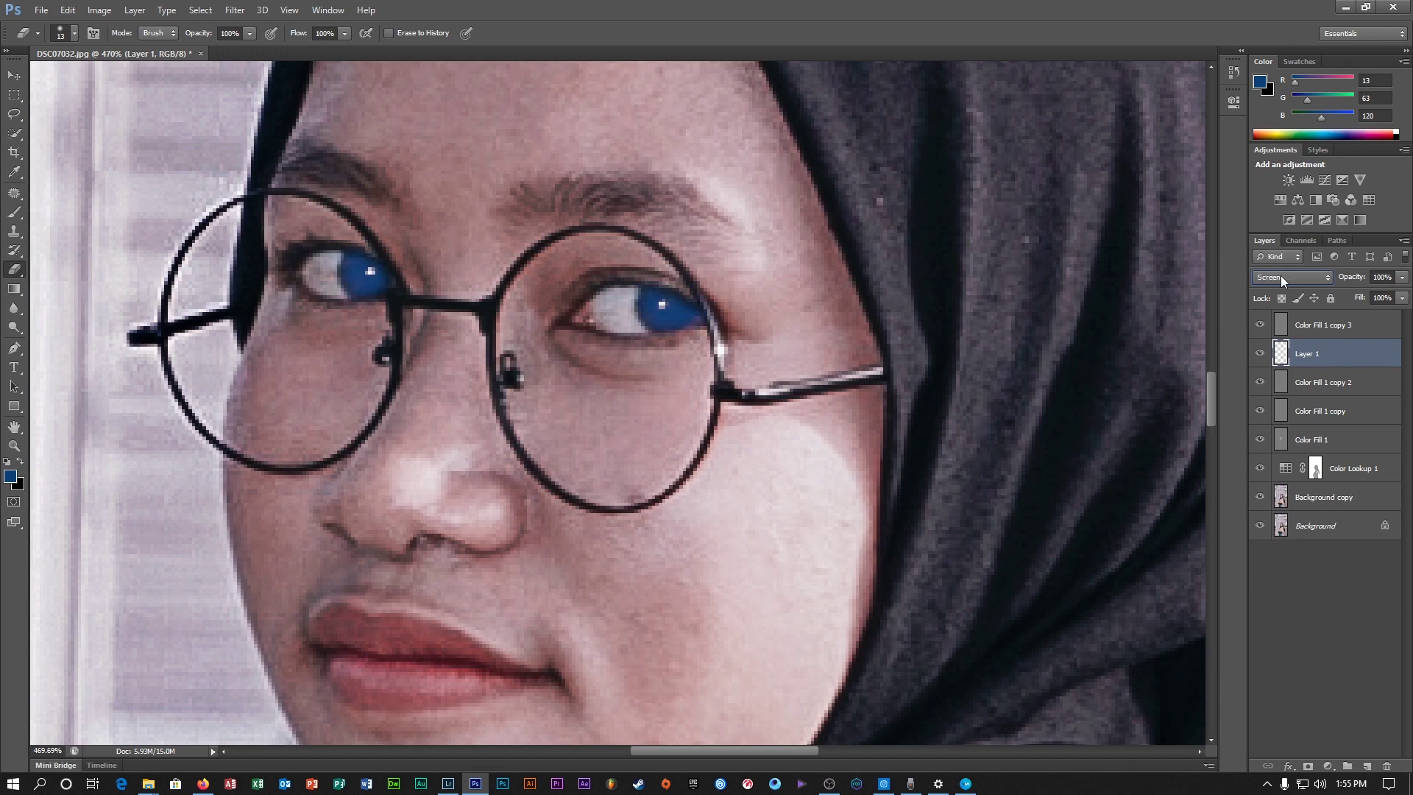
scroll(1280, 276, "up", 1)
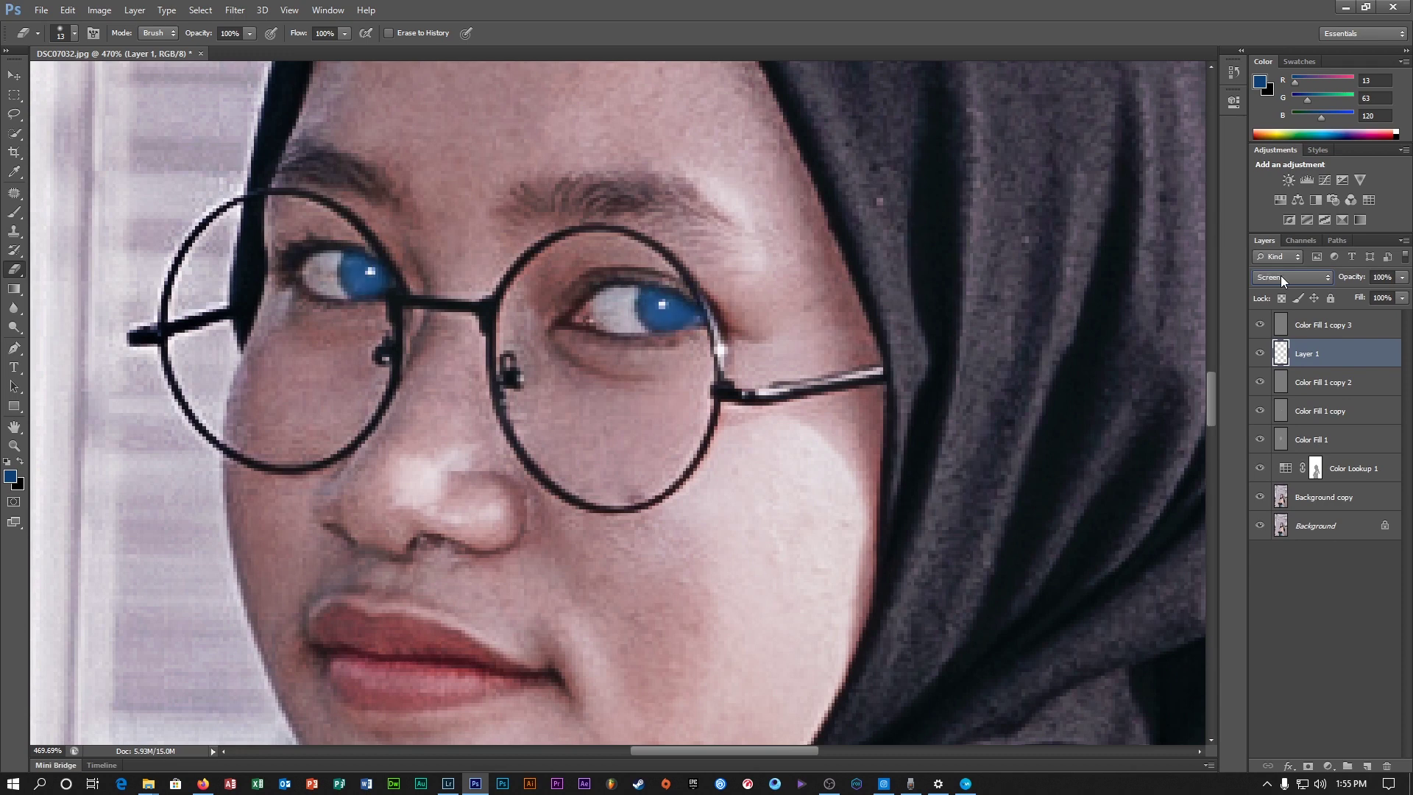
scroll(1280, 275, "down", 2)
scroll(1280, 275, "down", 1)
scroll(1280, 275, "up", 1)
scroll(1284, 278, "down", 1)
scroll(1284, 279, "down", 3)
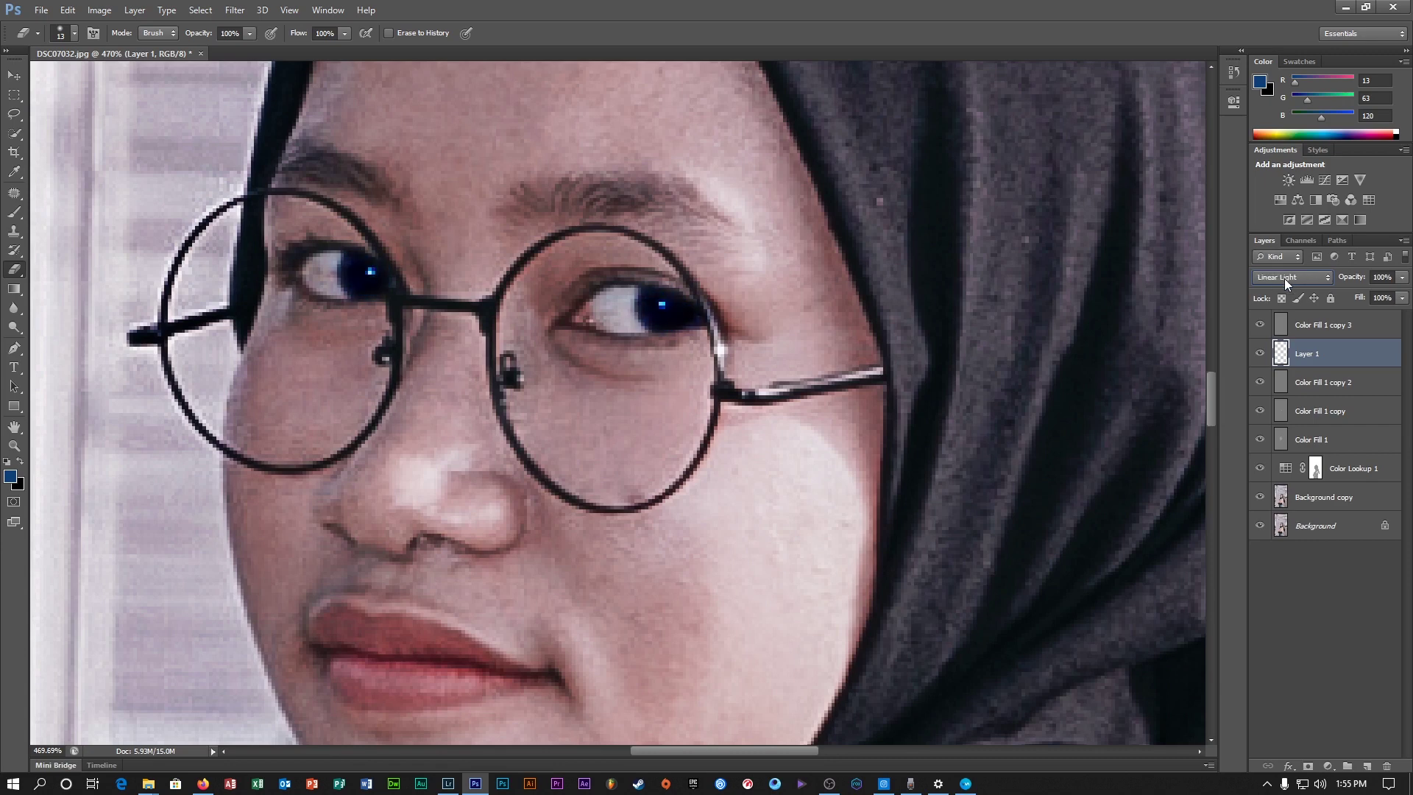
scroll(1284, 278, "up", 1)
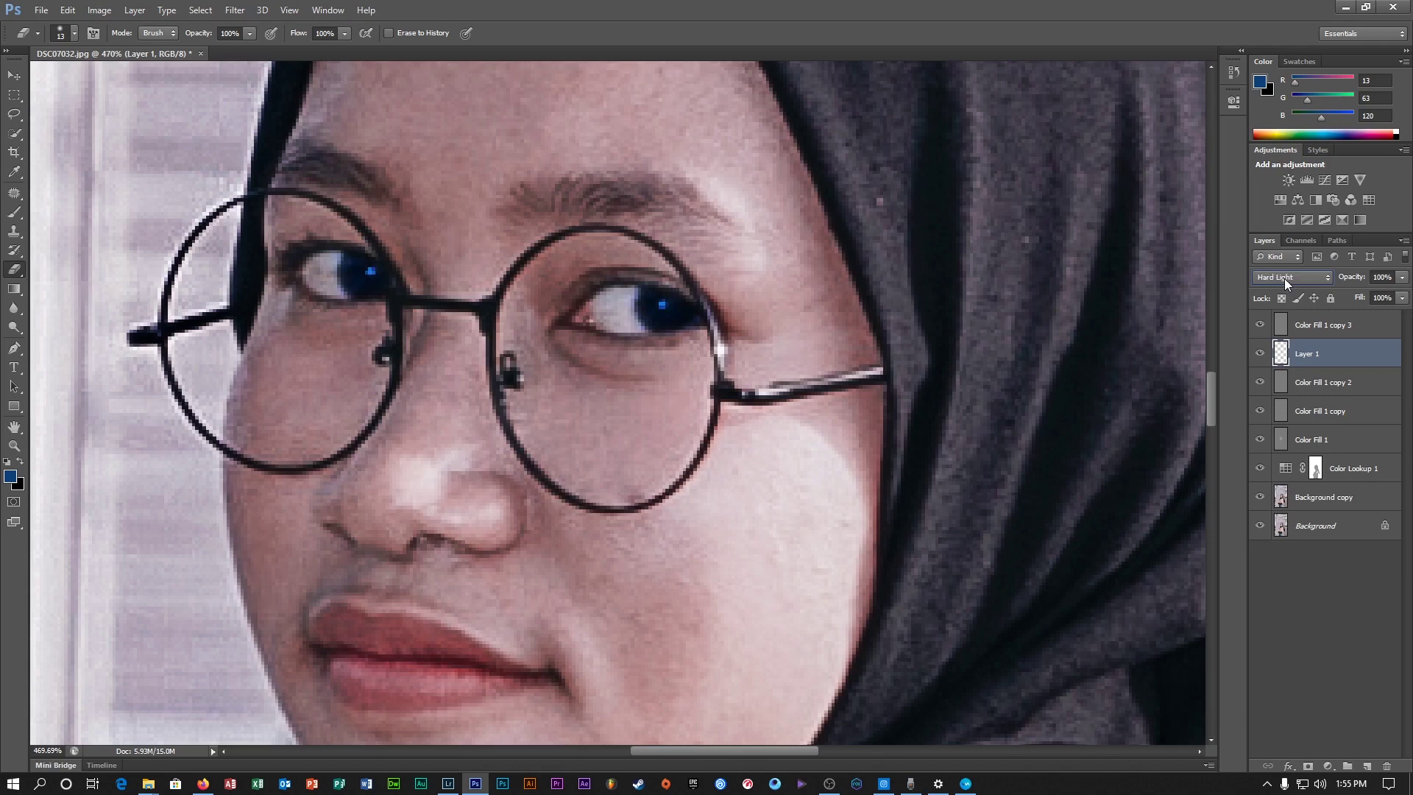
scroll(1284, 278, "up", 1)
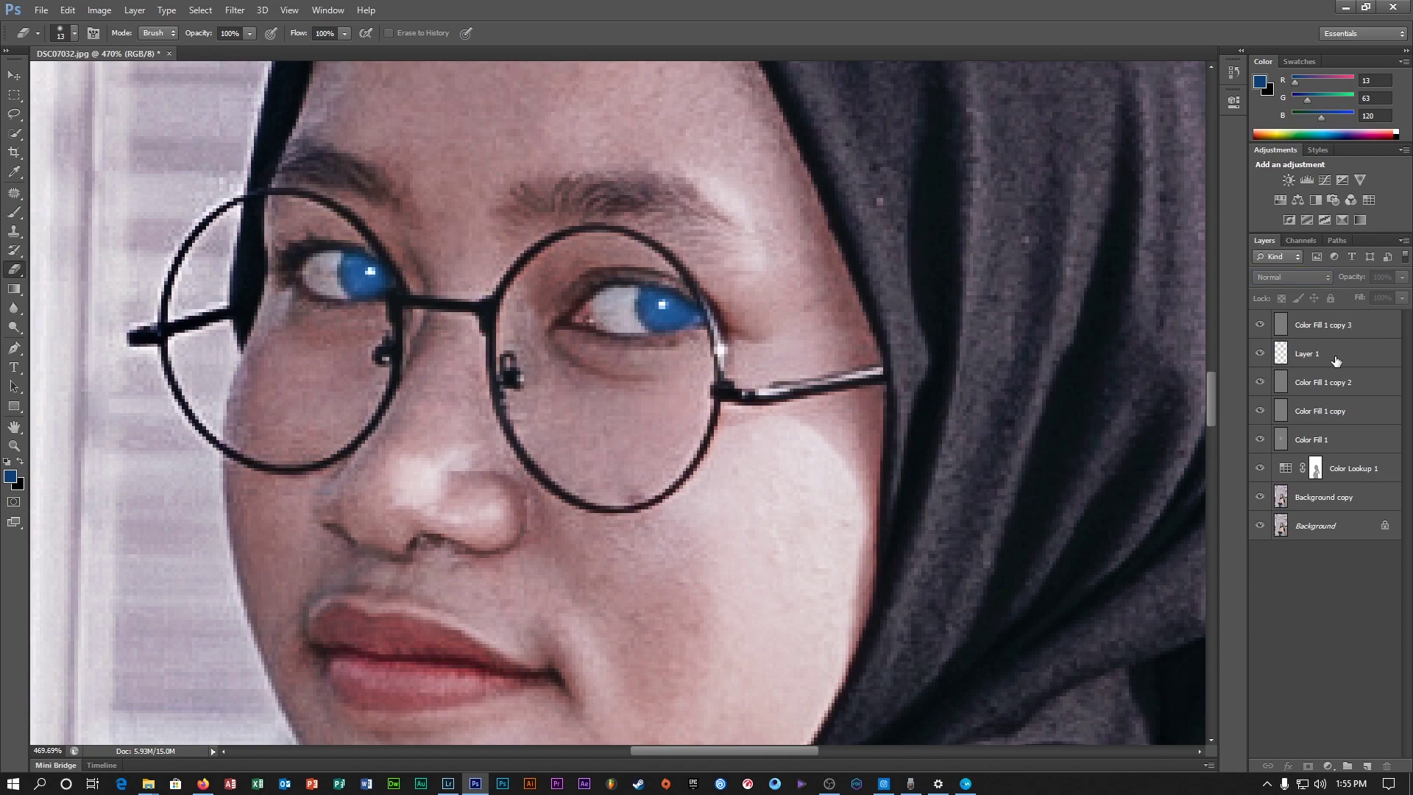
- Set the Eraser tool to 80% opacity and 70% flow for softening the blue in the irises
scroll(694, 342, "up", 4)
scroll(694, 342, "down", 1)
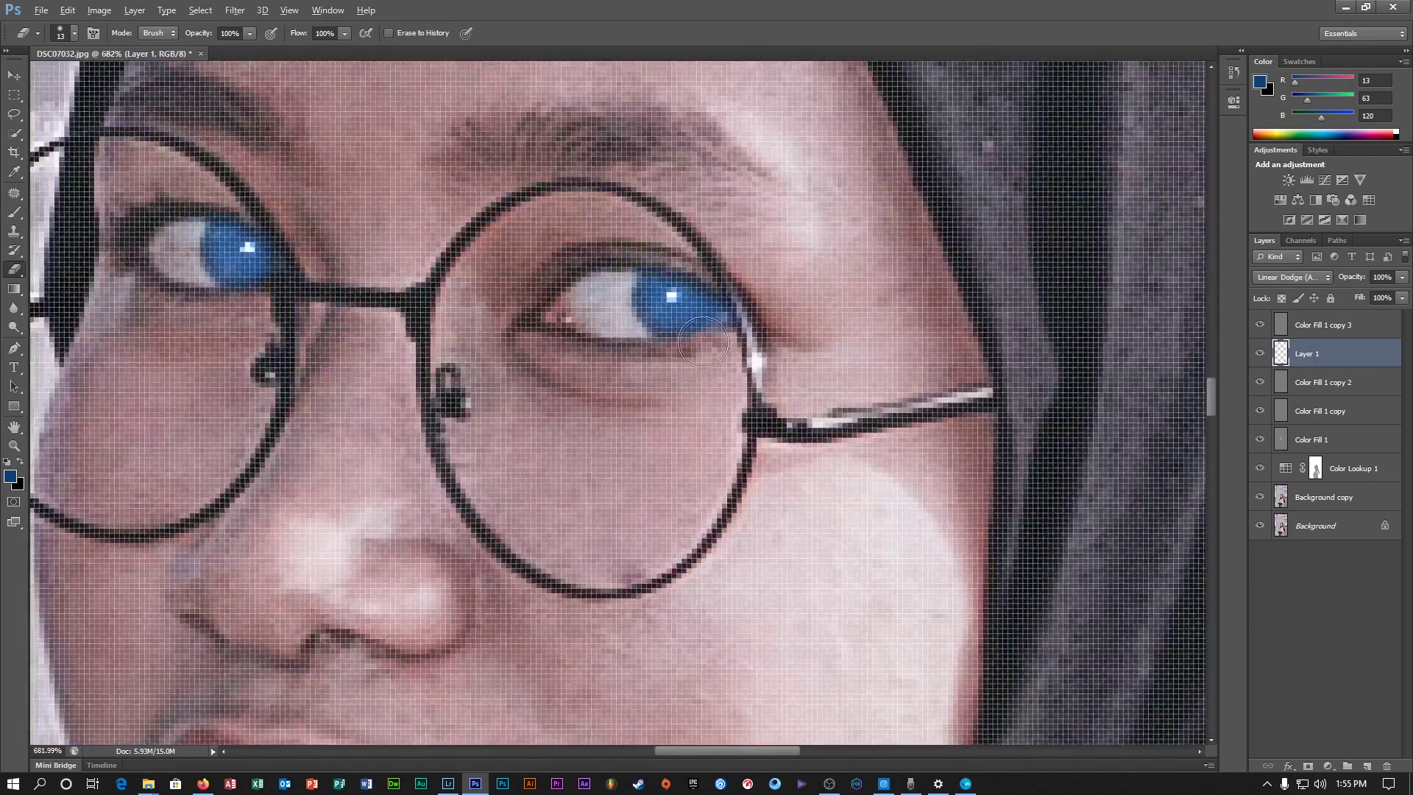
scroll(702, 342, "down", 4)
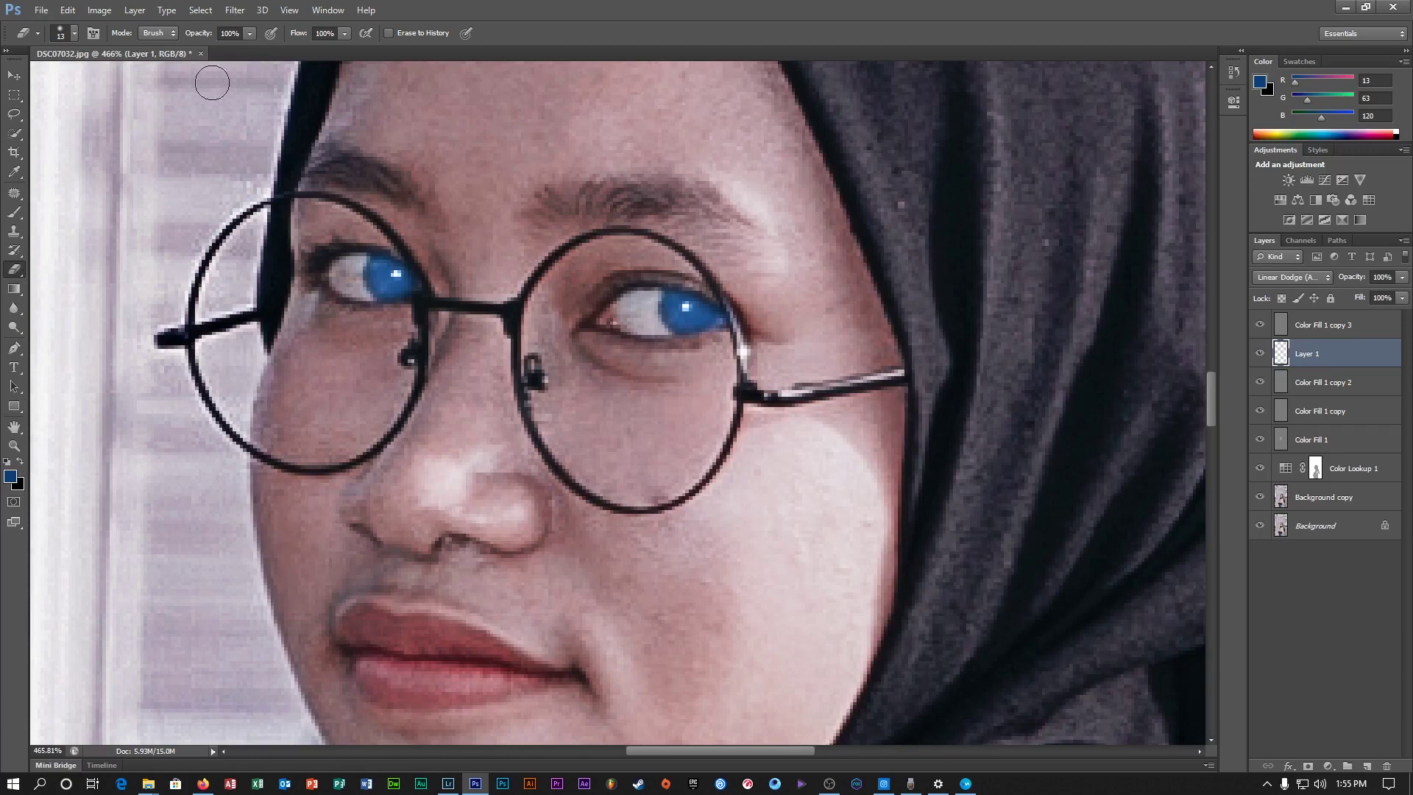
left_click(198, 36)
key("Tab")
type("70")
key("Return")
scroll(557, 321, "up", 1)
scroll(761, 324, "down", 2)
scroll(727, 310, "up", 2)
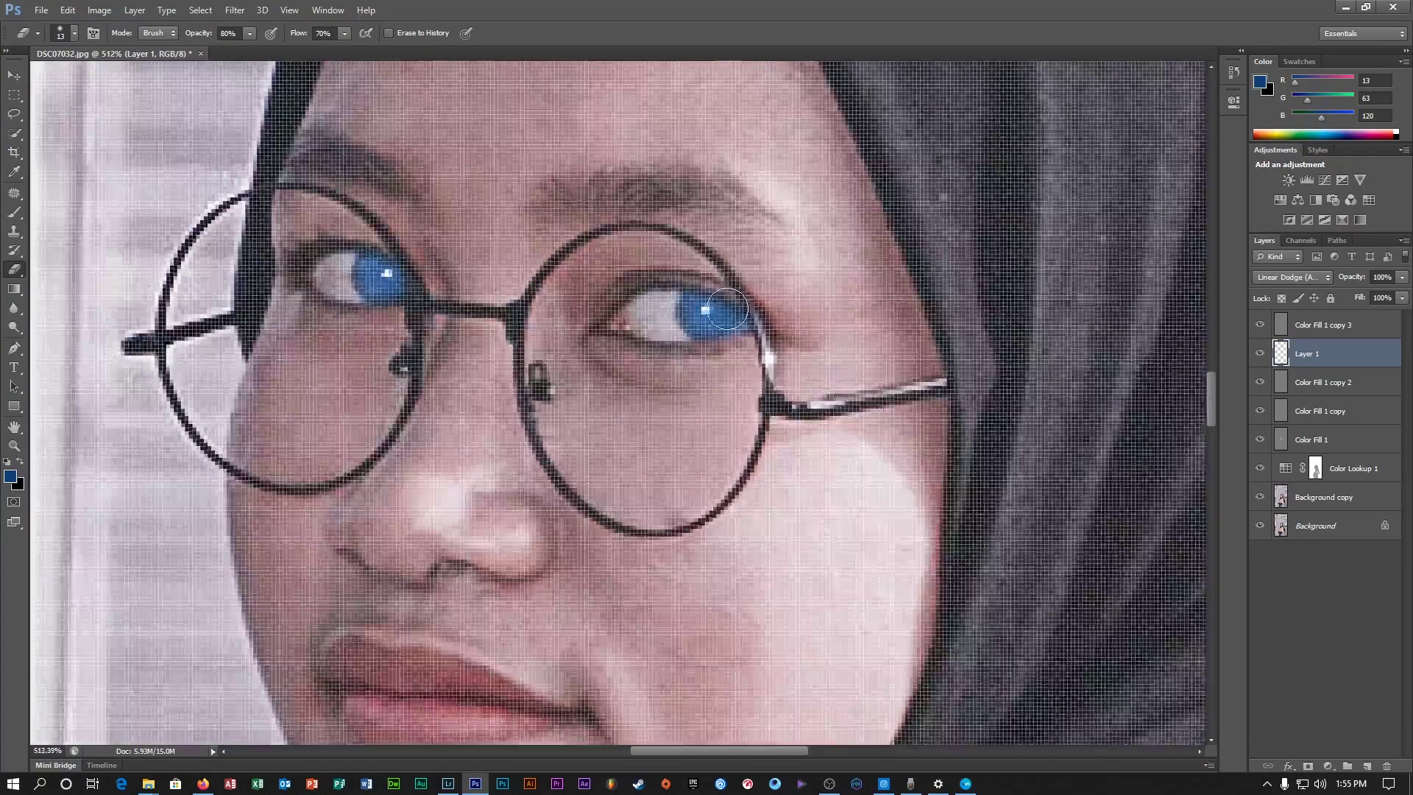
scroll(727, 309, "down", 1)
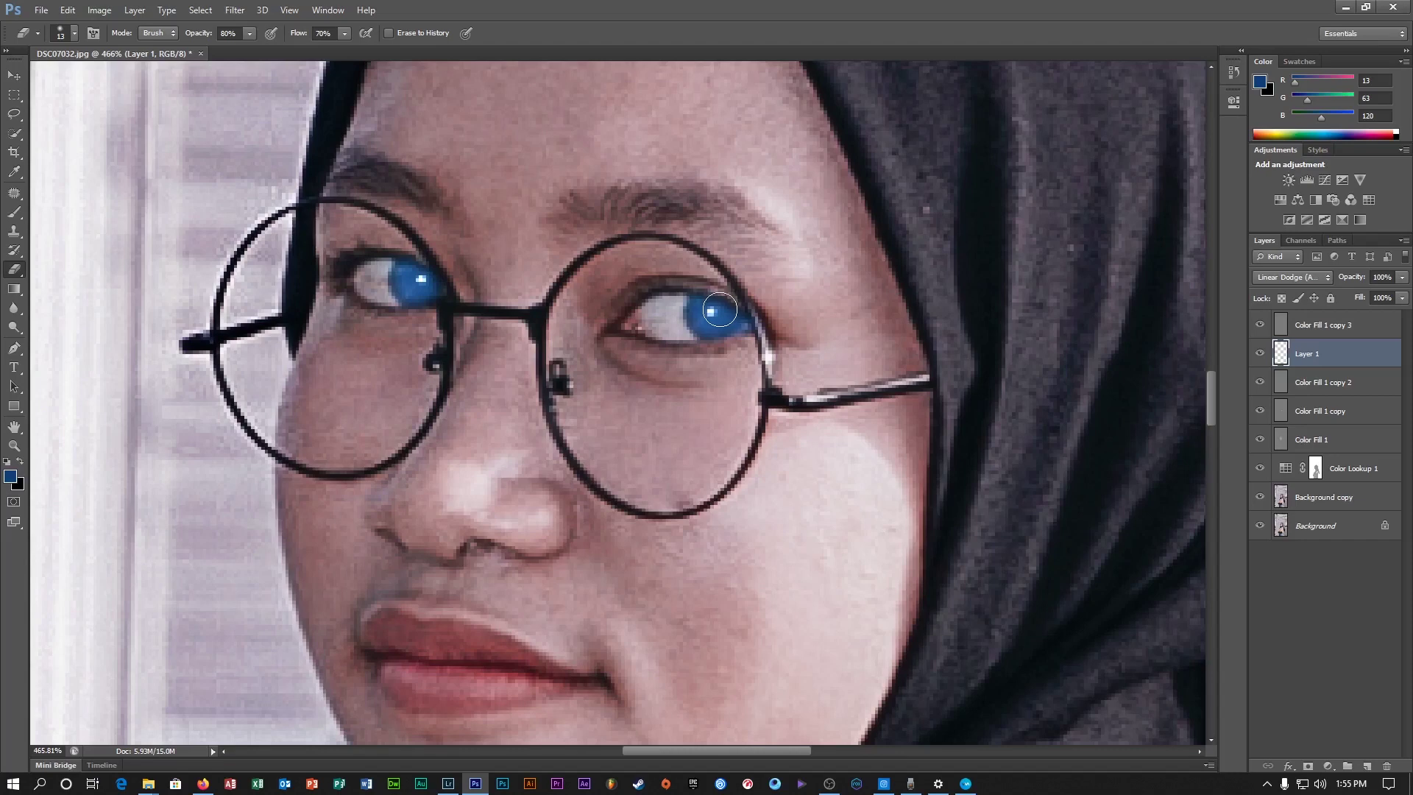
- Reduce the eraser to 10 px for the iris edges and dodge the eyes on Color Fill 1 copy 3 with a 4 px brush
key("bracketleft")
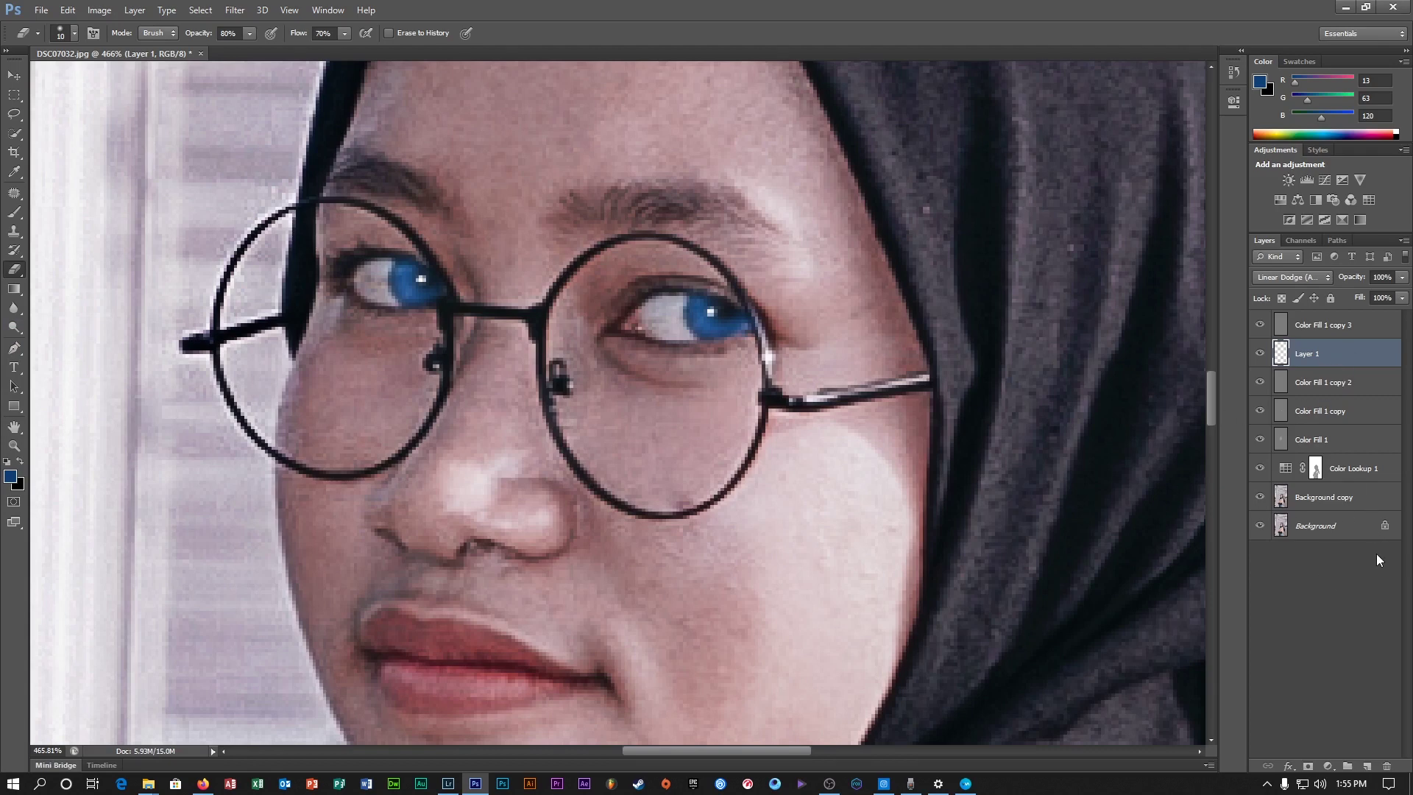
left_click(1314, 328)
scroll(768, 352, "up", 4)
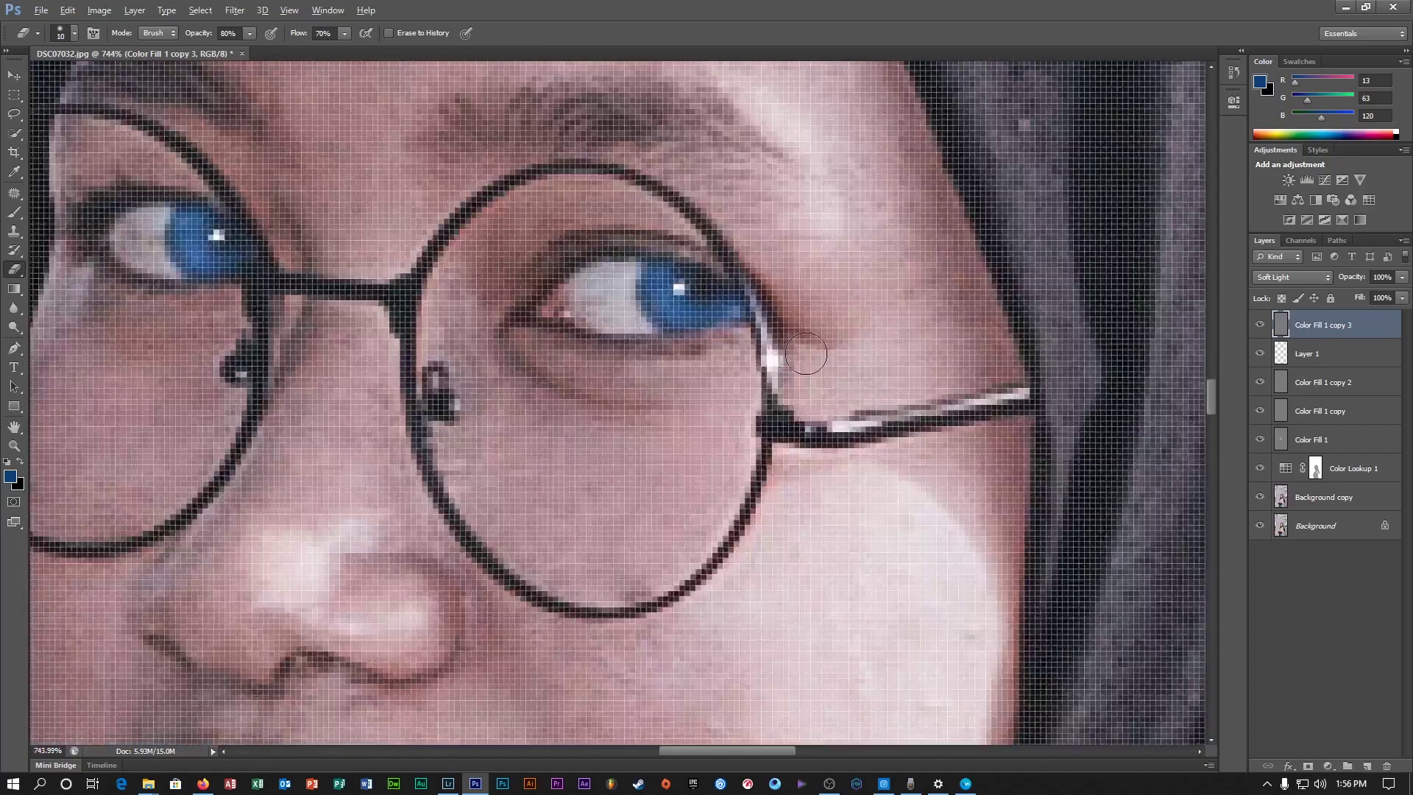
scroll(685, 318, "down", 2)
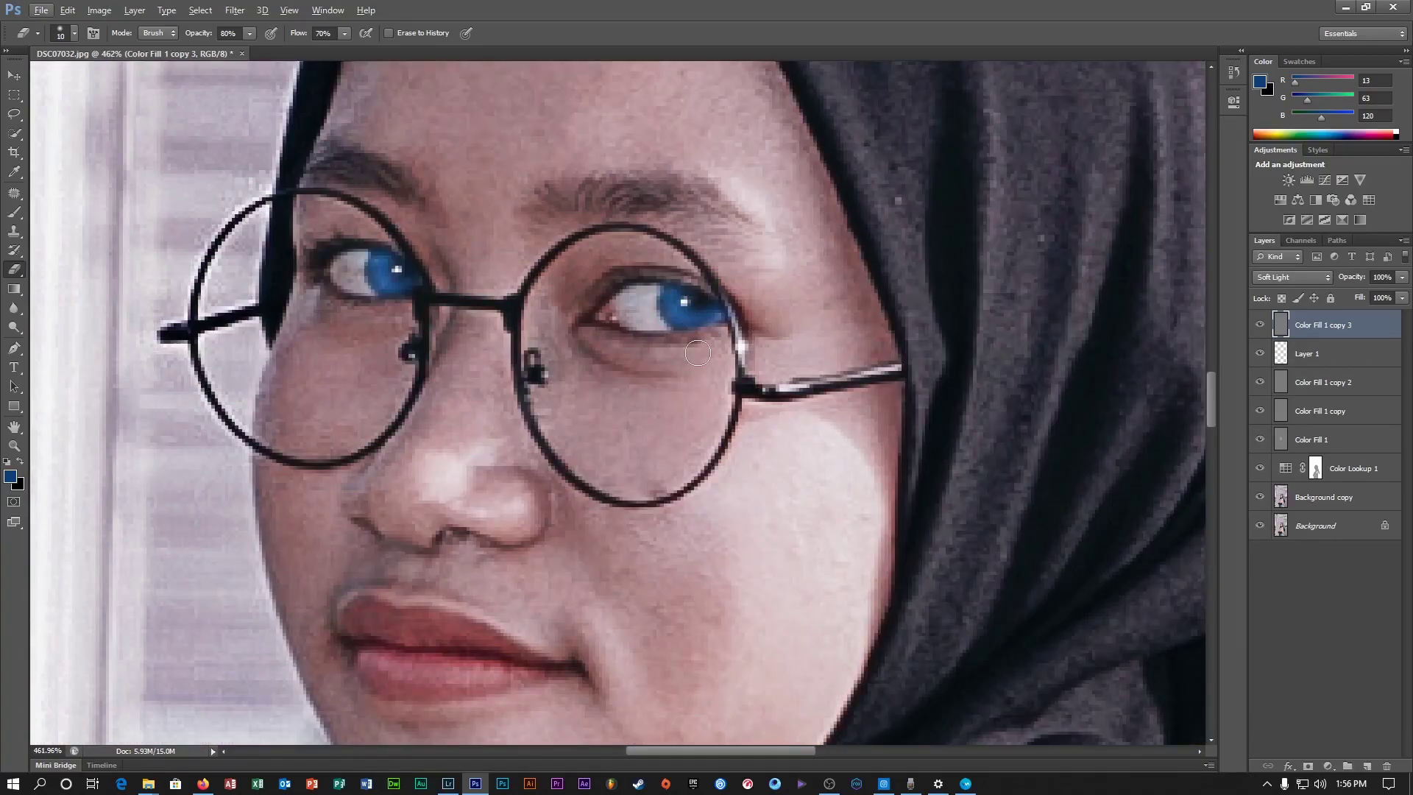
left_click(14, 326)
left_click(77, 324)
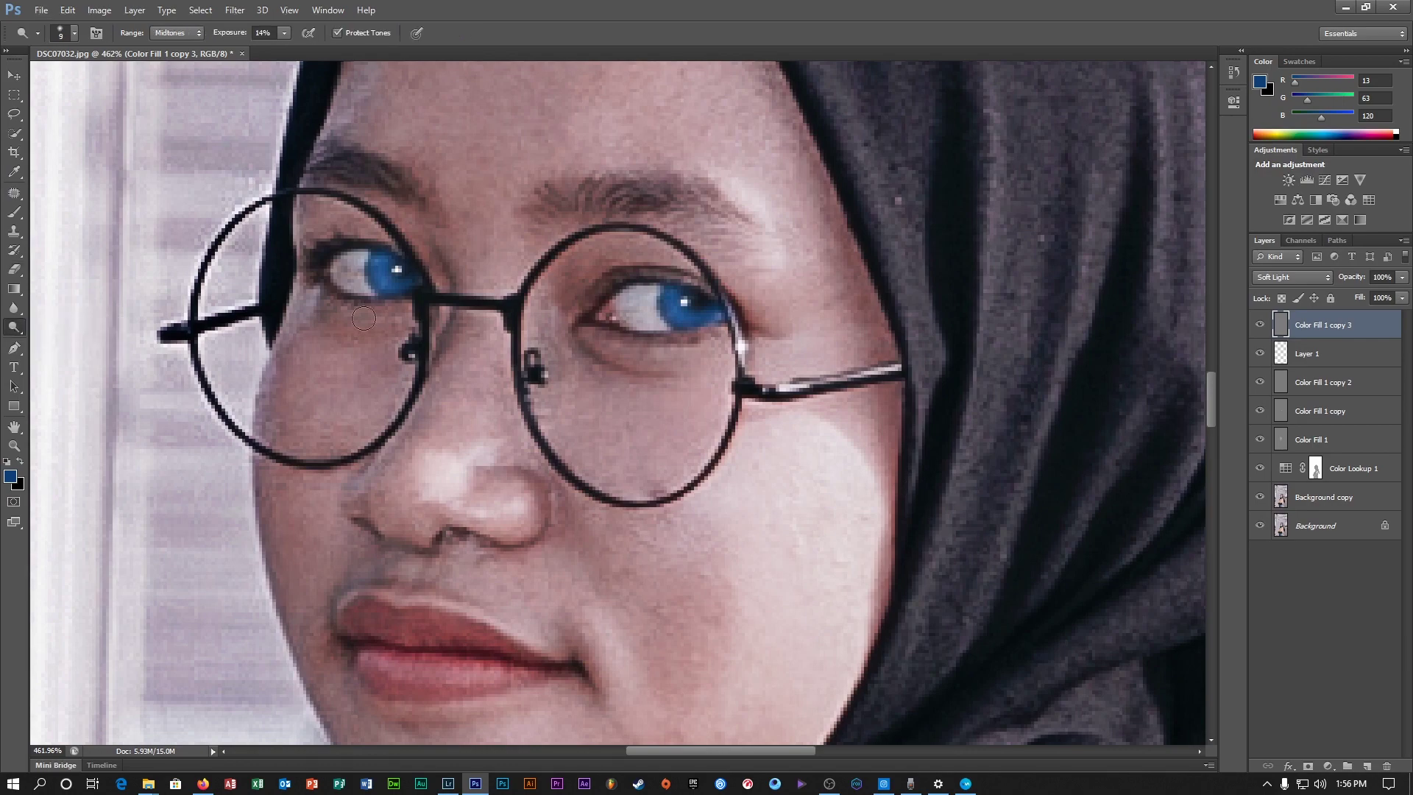
scroll(792, 304, "up", 2)
scroll(698, 301, "down", 2)
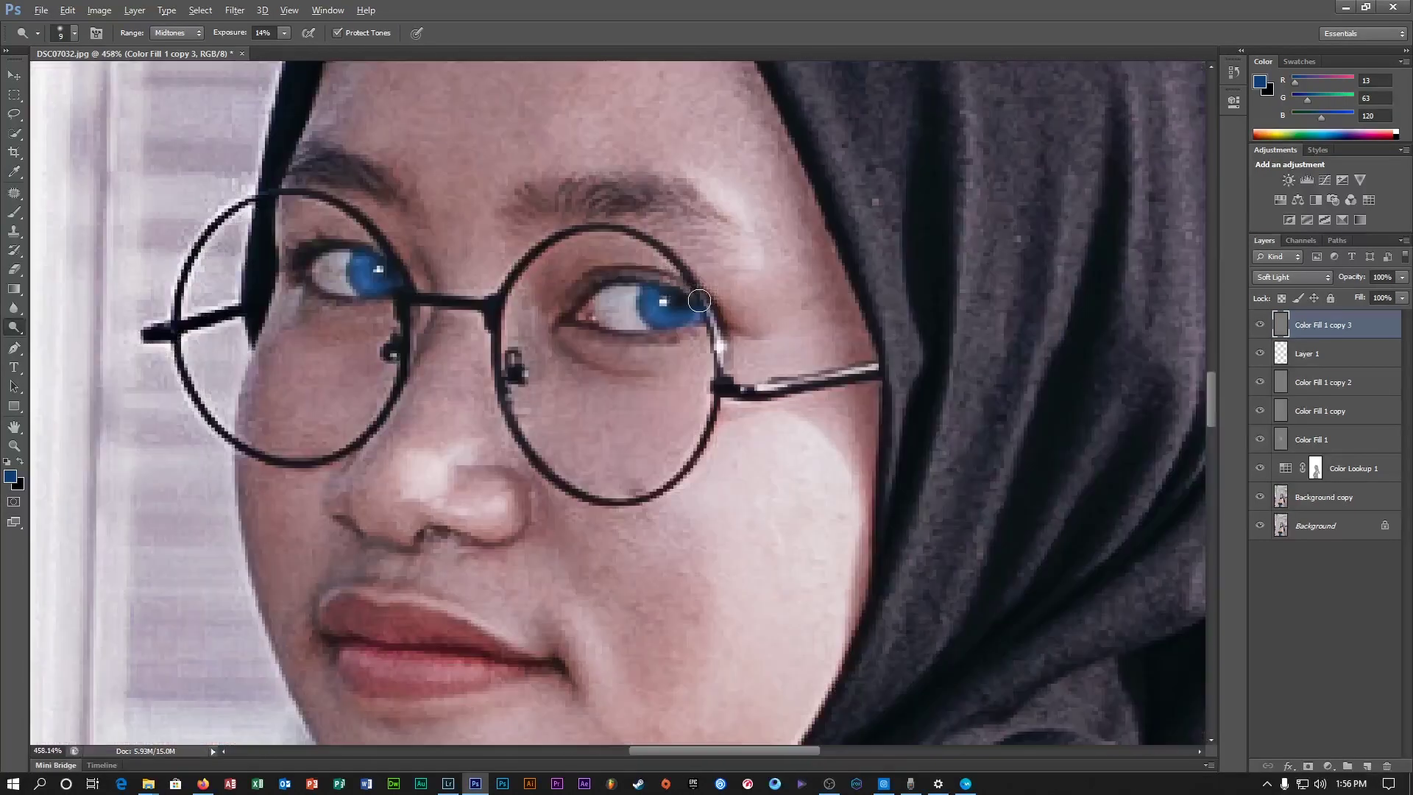
key("bracketleft")
key("bracketleft")
key("bracketleft")
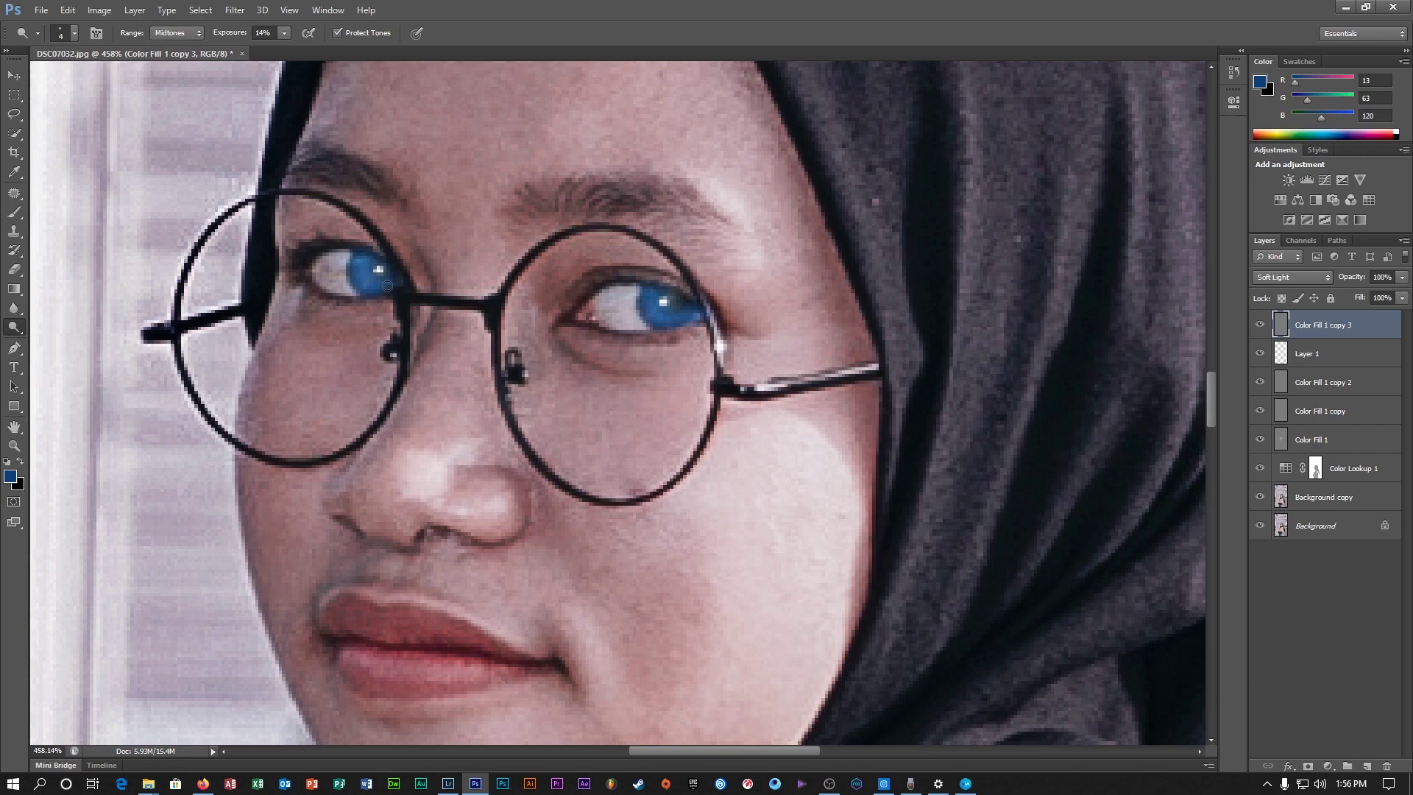
- Set Layer 1, which holds the blue eye paint, to 70% opacity and 80% fill
scroll(620, 301, "down", 6)
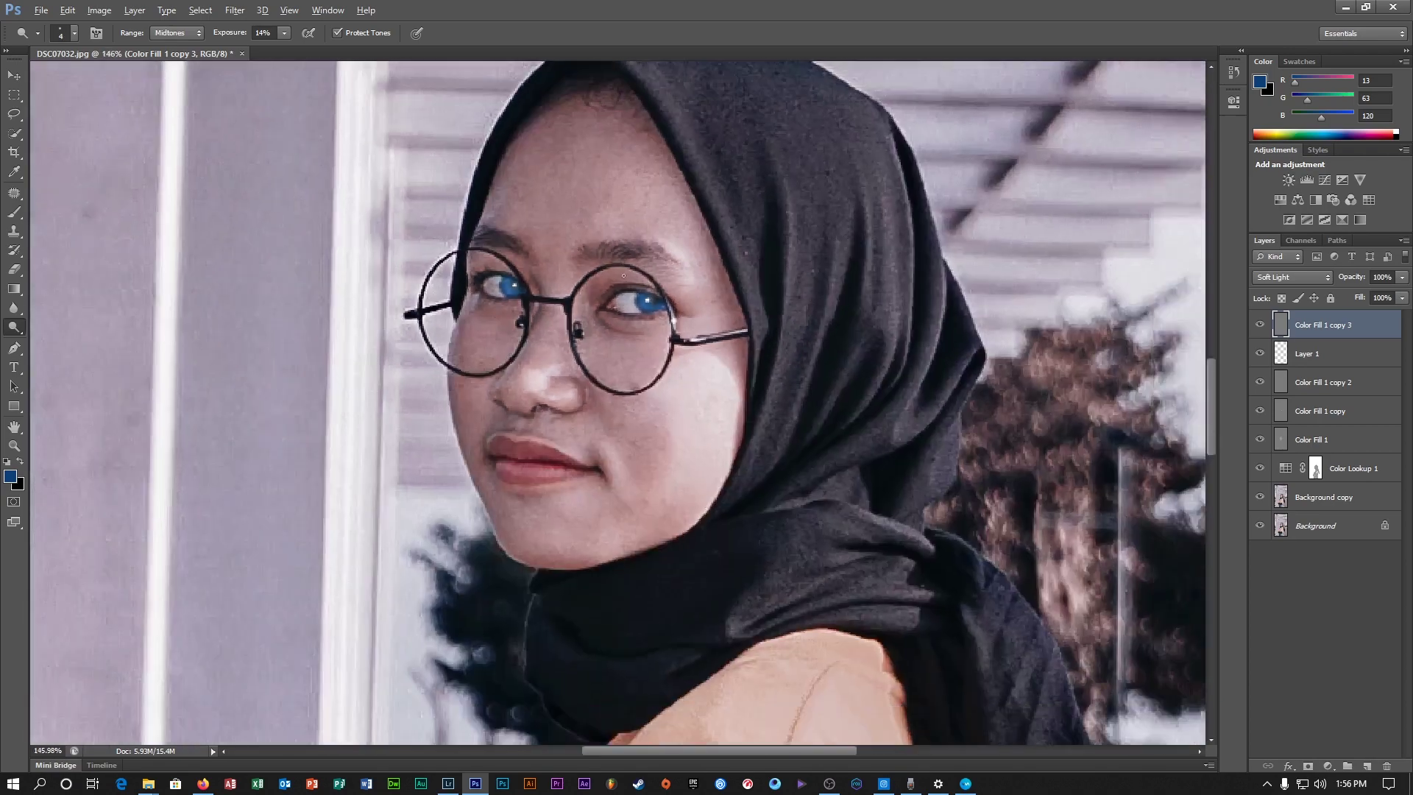
scroll(626, 271, "up", 5)
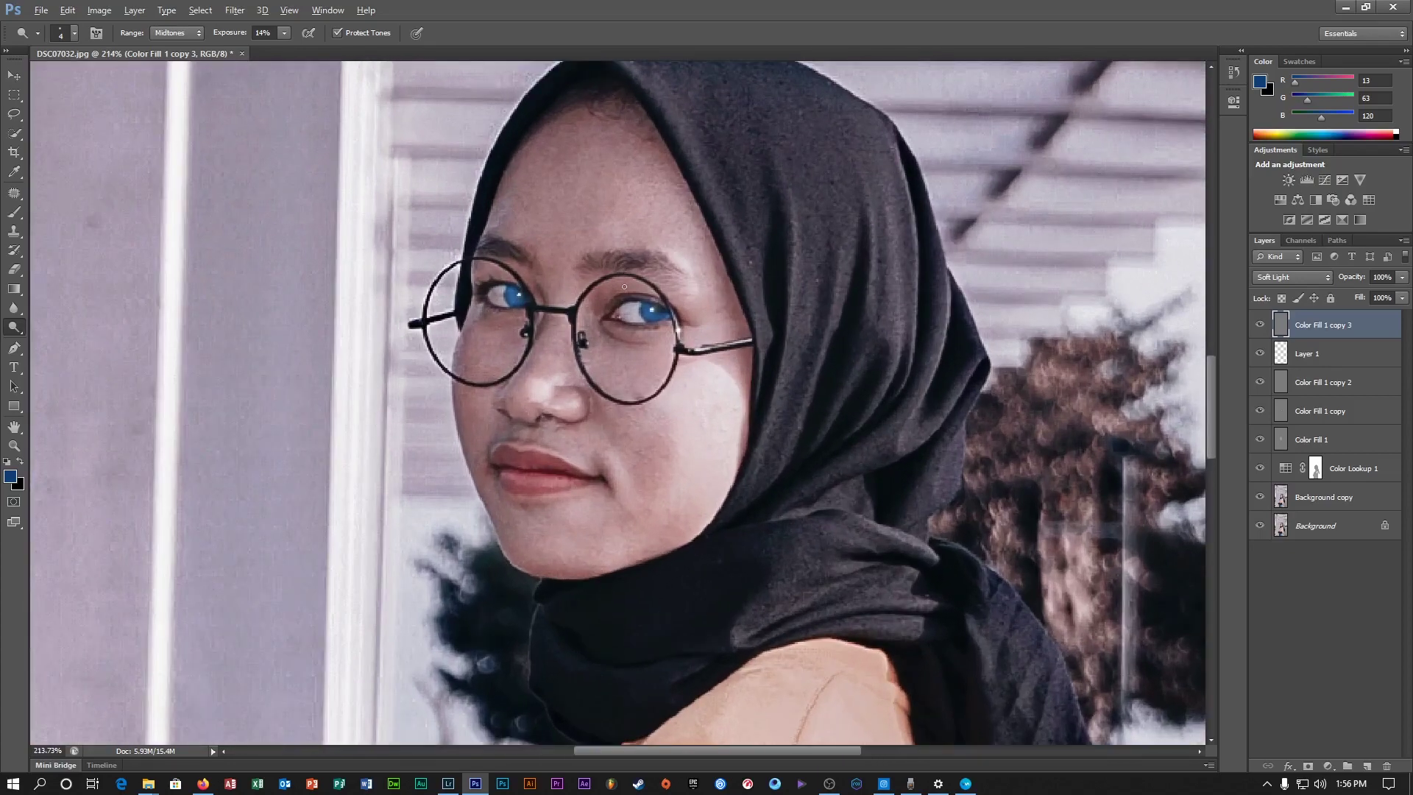
key("v")
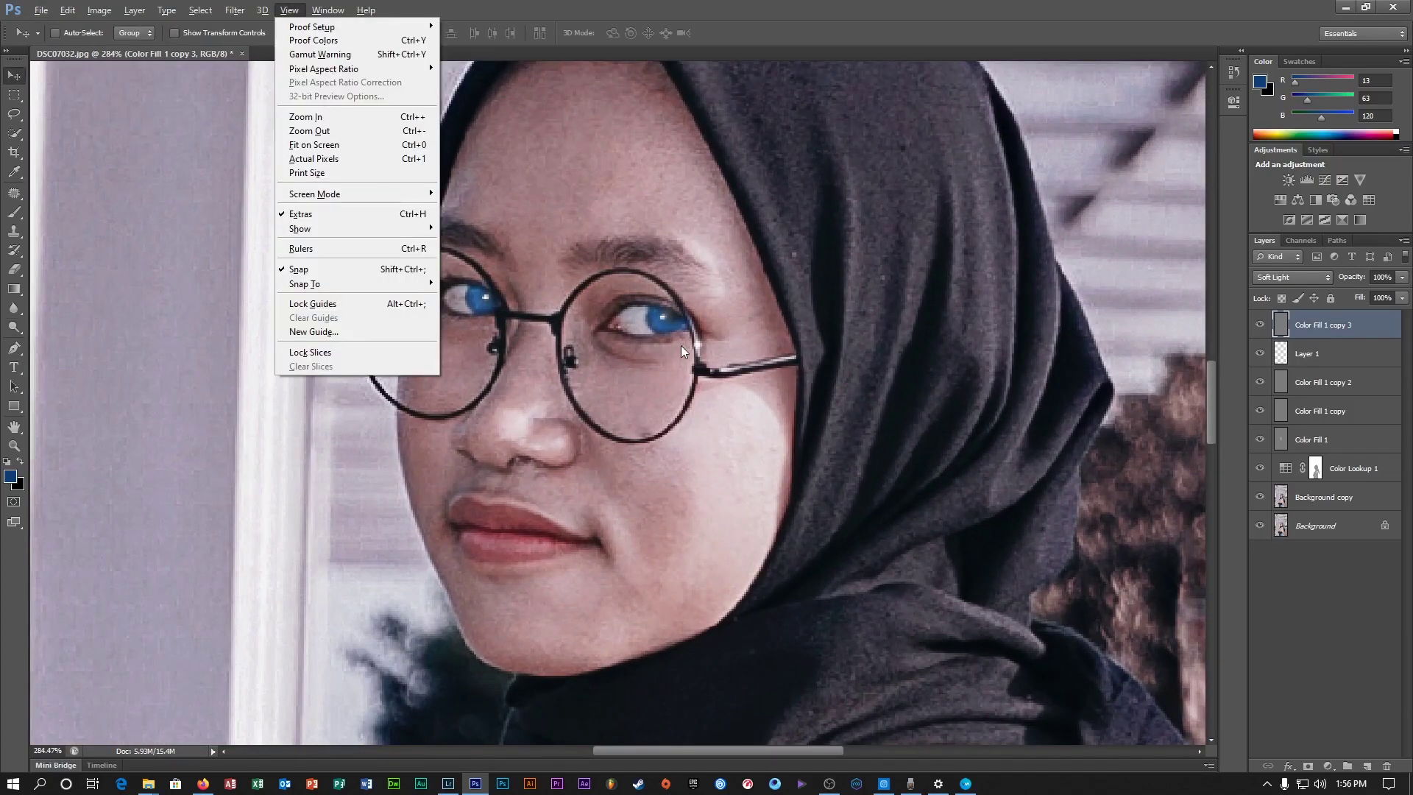
left_click(1335, 609)
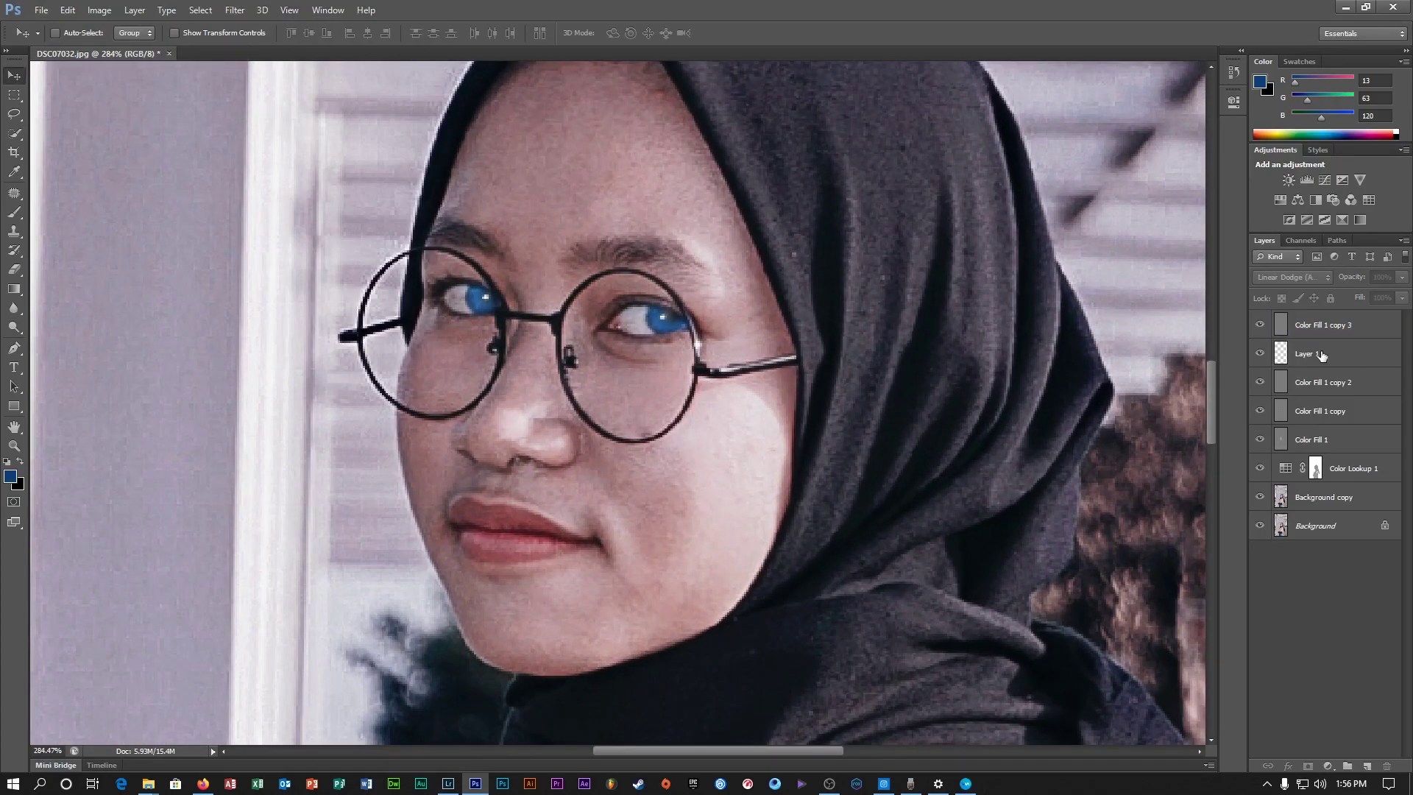
left_click(1345, 357)
scroll(552, 316, "up", 4)
scroll(556, 318, "down", 4)
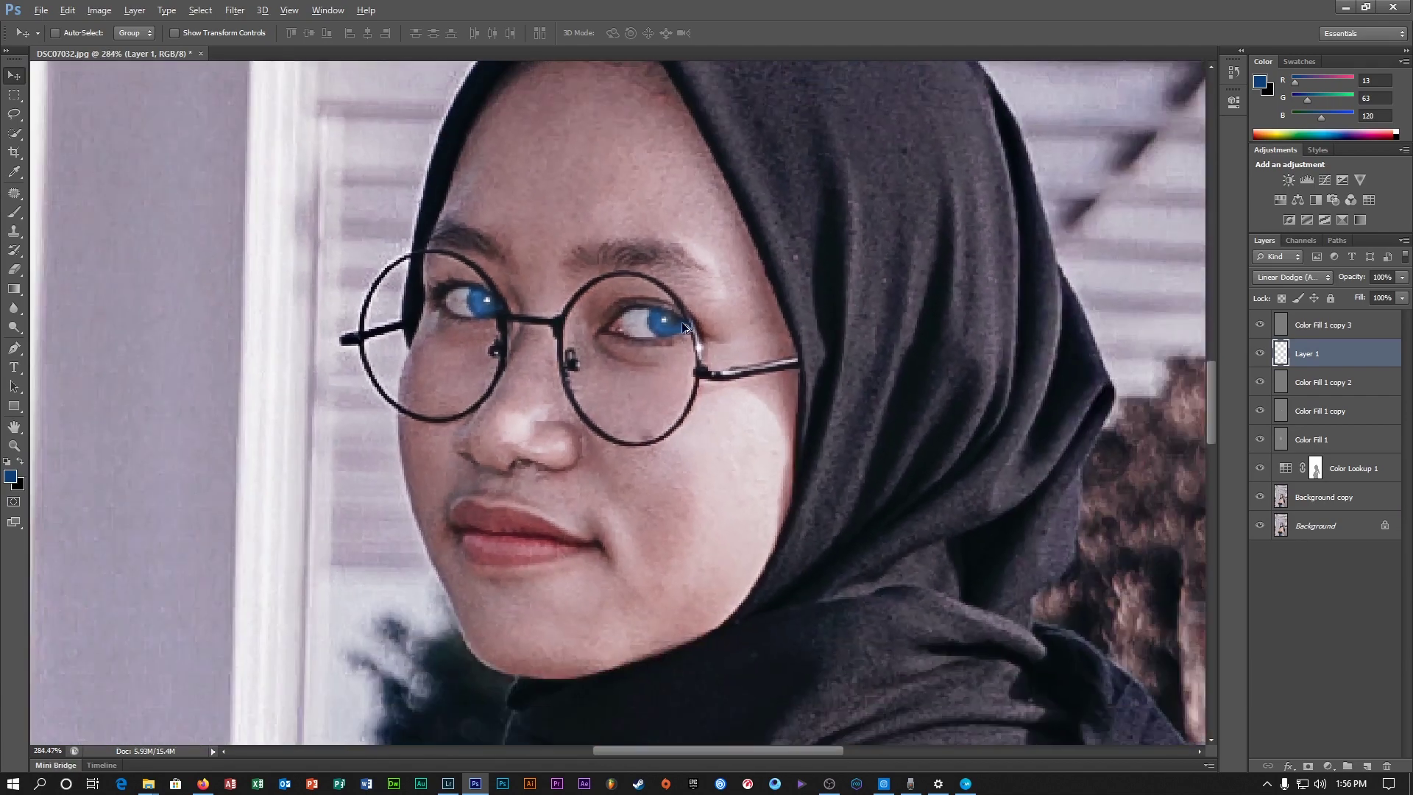
scroll(702, 365, "up", 3)
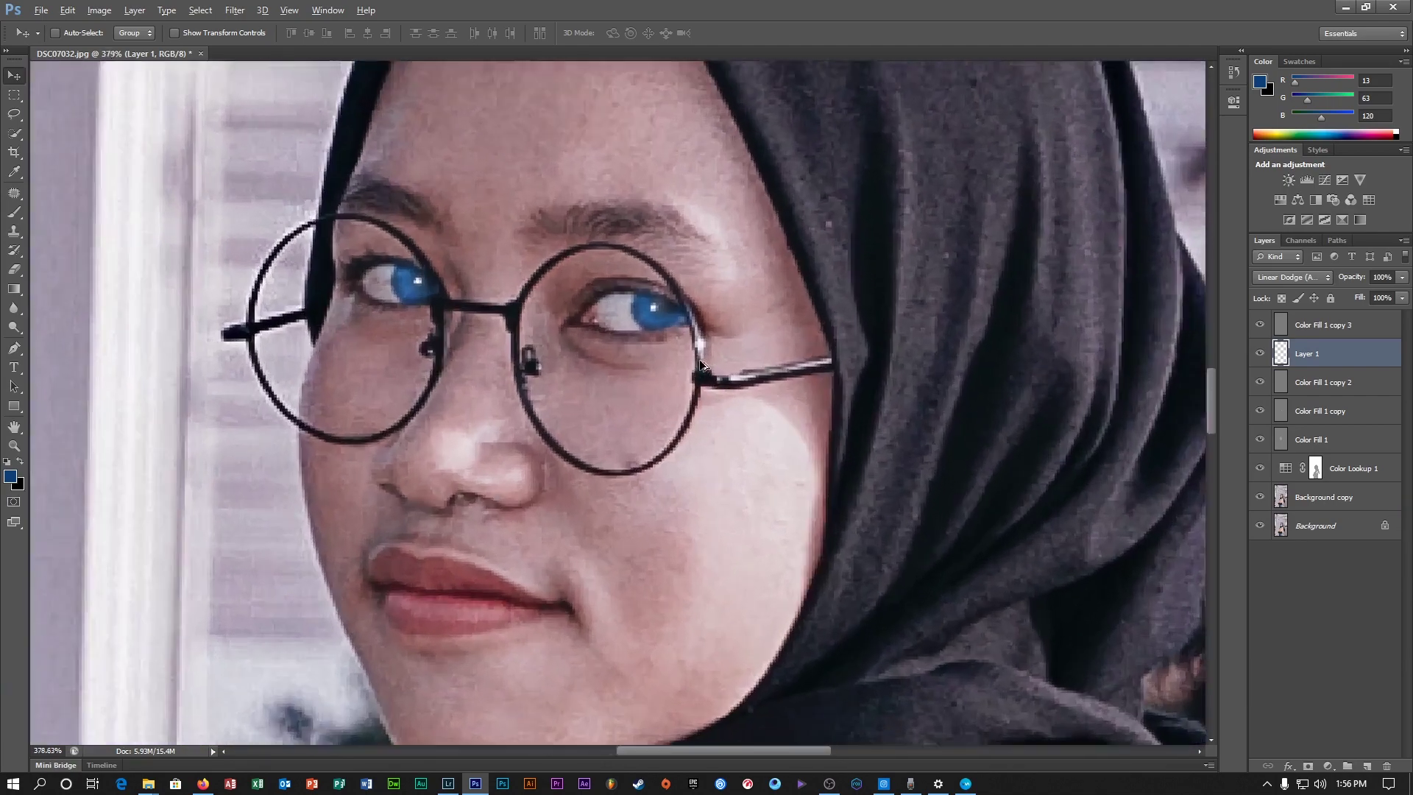
left_click(1383, 277)
left_click(1357, 584)
left_click(1330, 359)
left_click(1382, 274)
type("70")
left_click(1382, 296)
type("80")
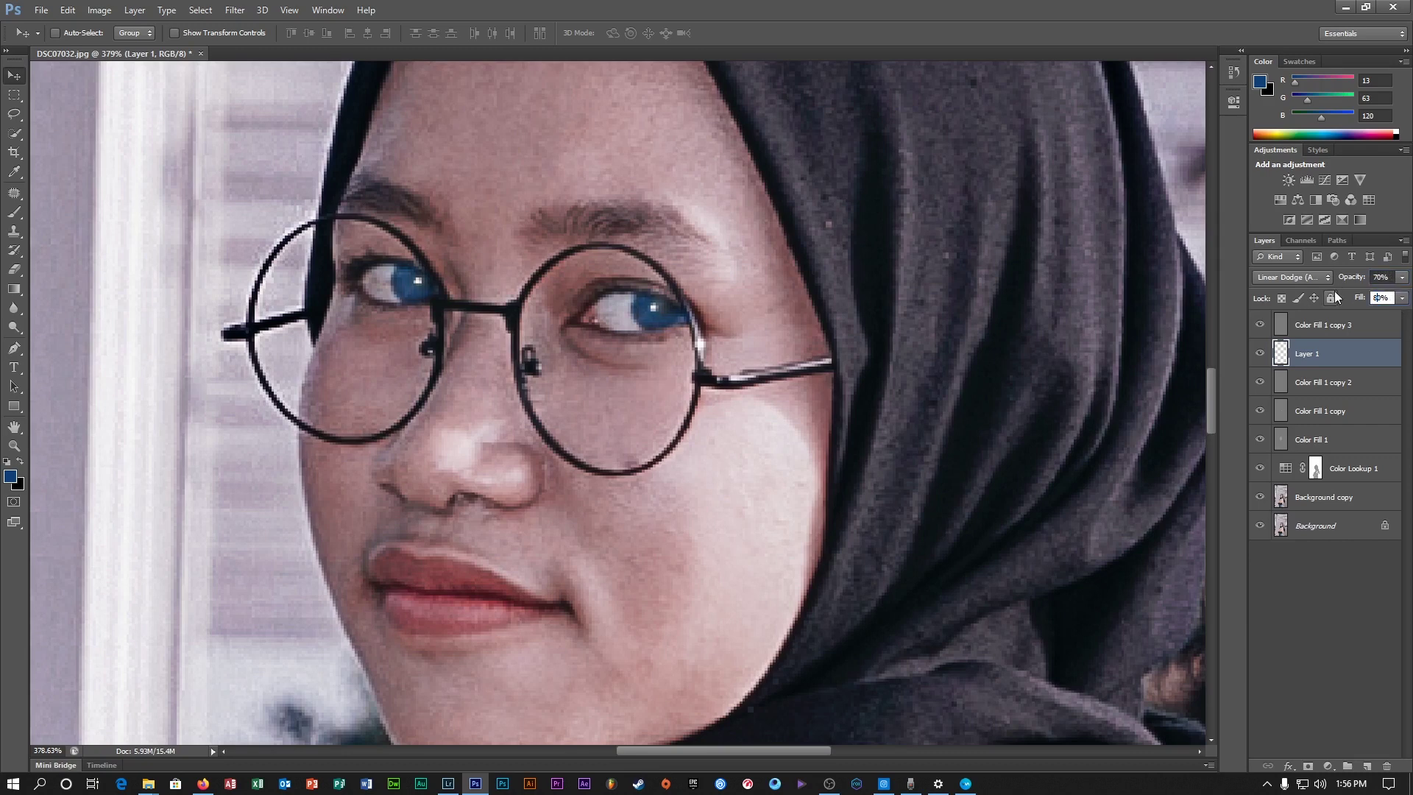
type("o")
left_click(1339, 633)
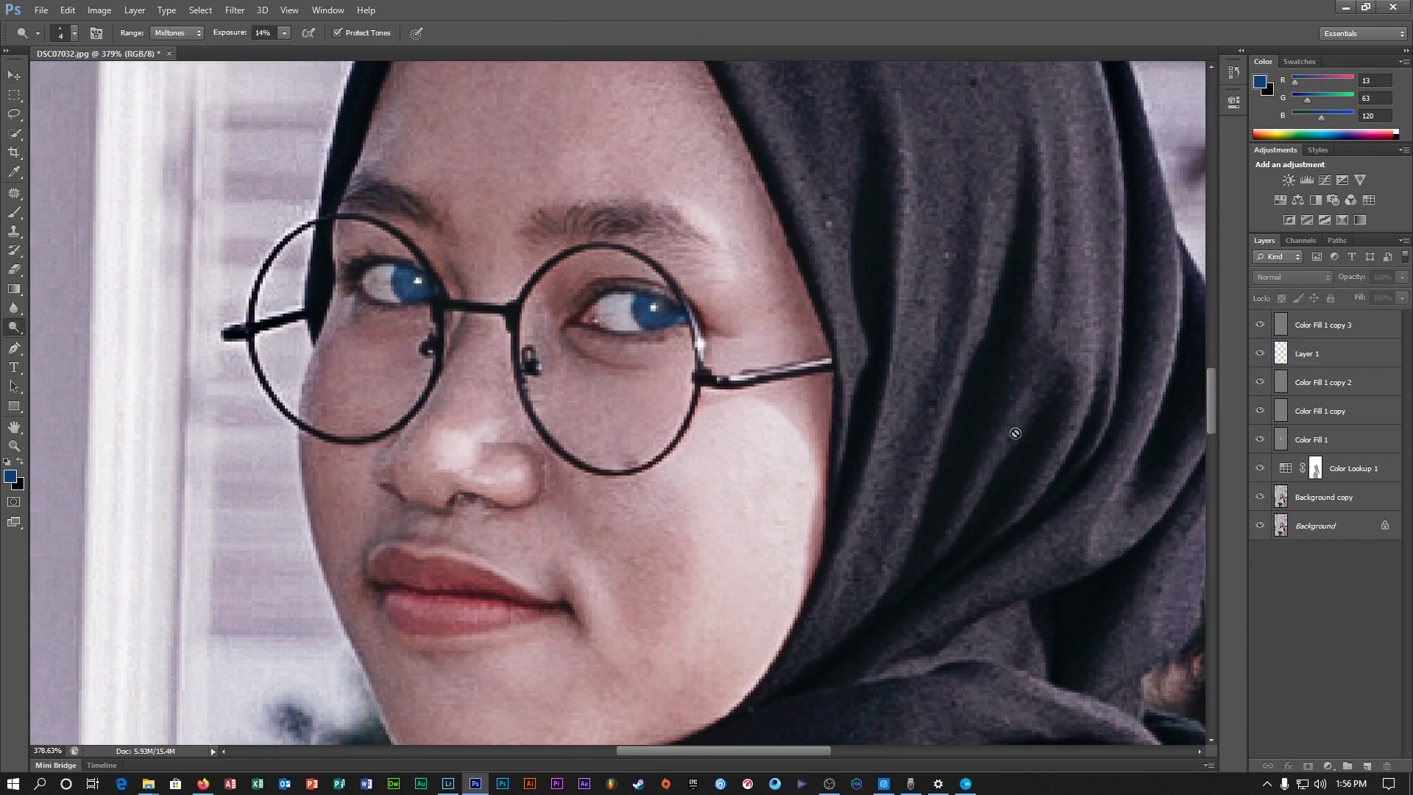
- Add a Curves adjustment layer at the top of the stack and shape its RGB curve with midtone and shadow points
scroll(683, 315, "down", 5)
scroll(683, 315, "down", 10)
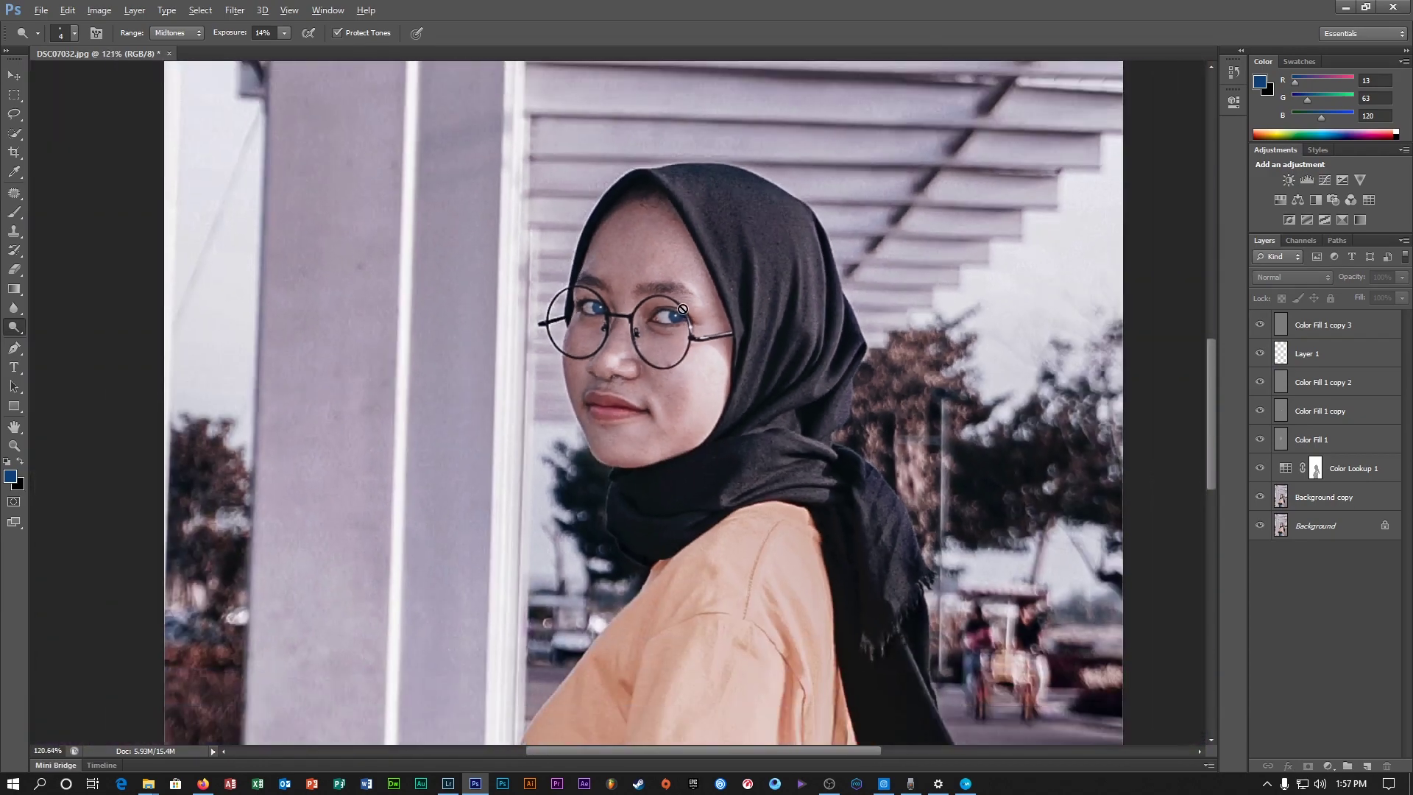
scroll(685, 306, "down", 1)
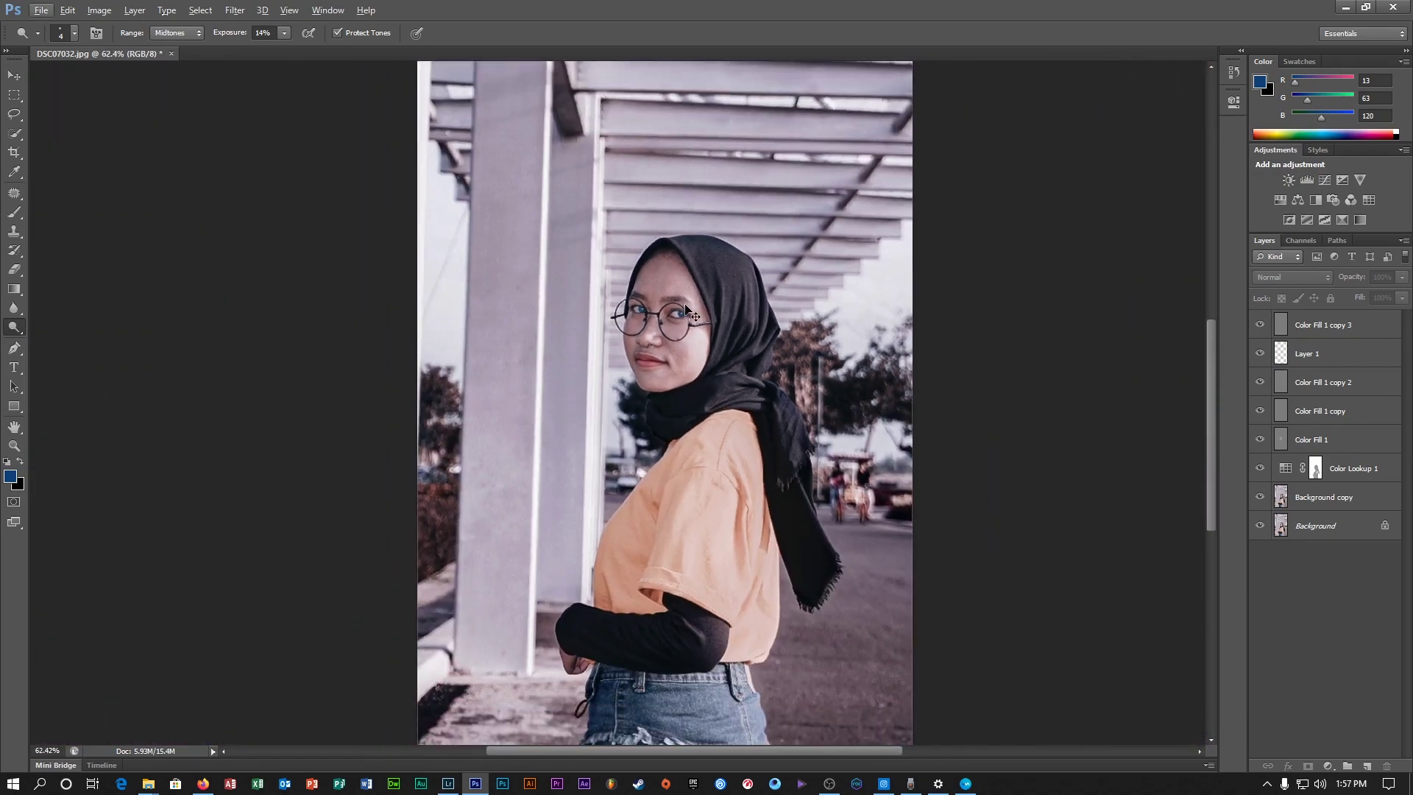
scroll(685, 306, "down", 1)
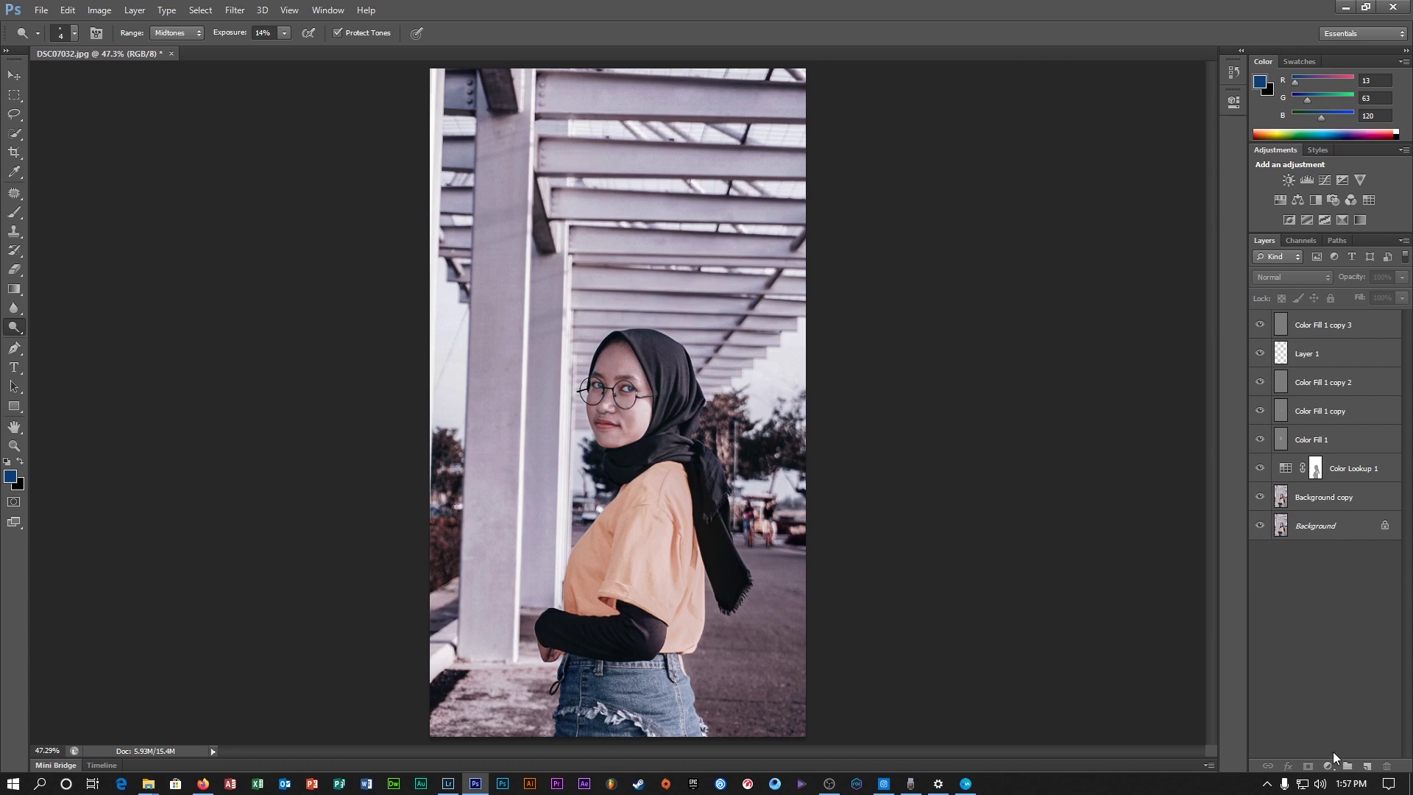
left_click(1328, 766)
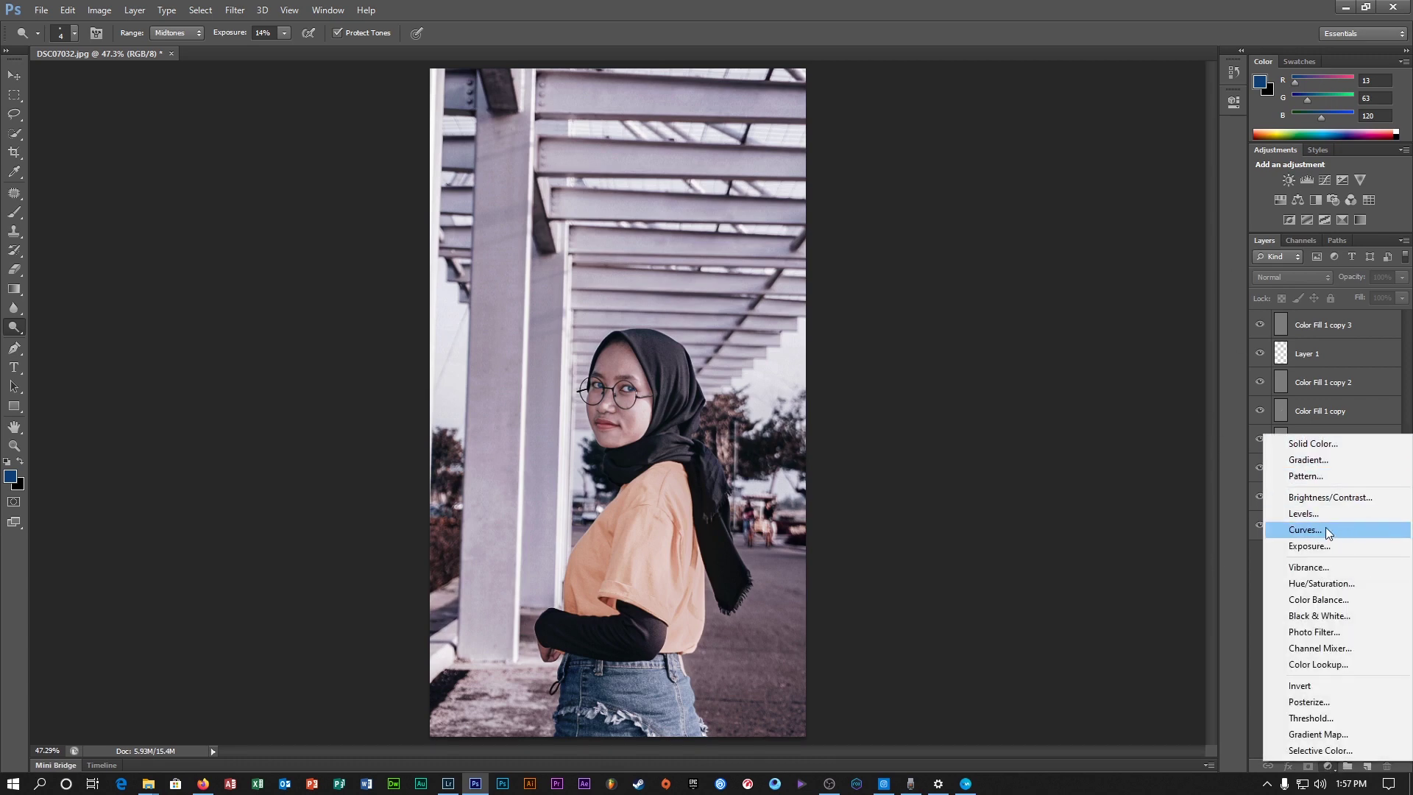
left_click(1306, 529)
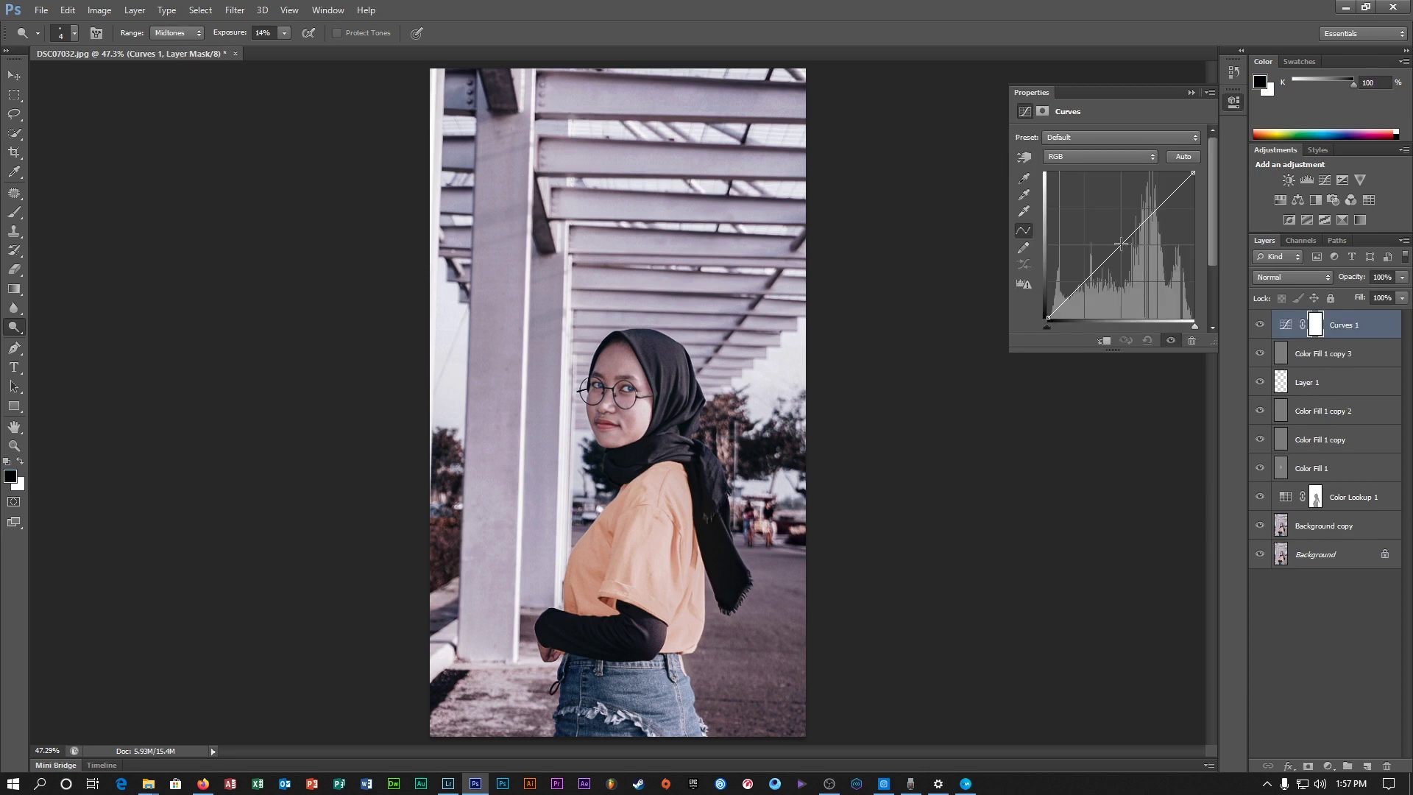
left_click(1121, 243)
left_click(1087, 281)
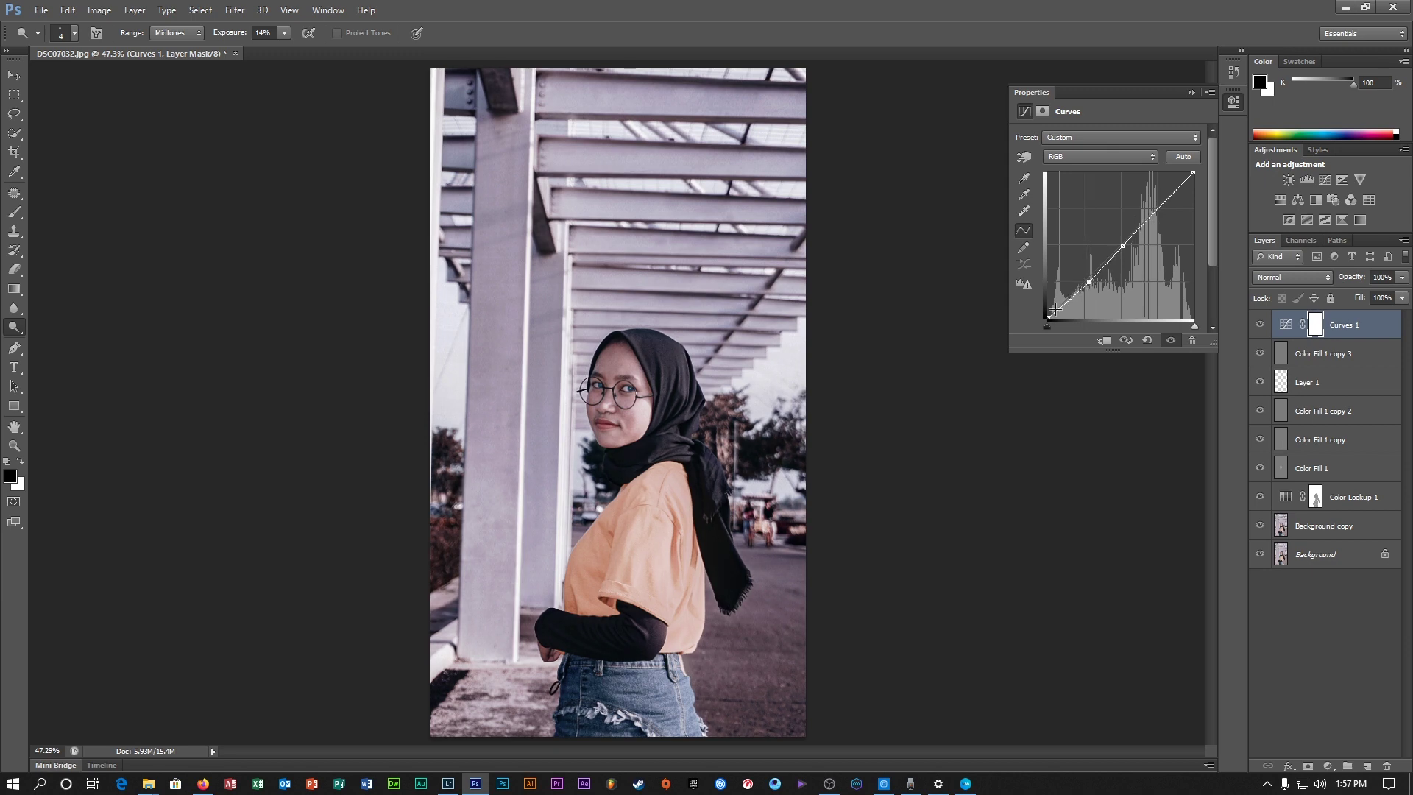
left_click_drag(1045, 318, 1068, 301)
left_click(1190, 92)
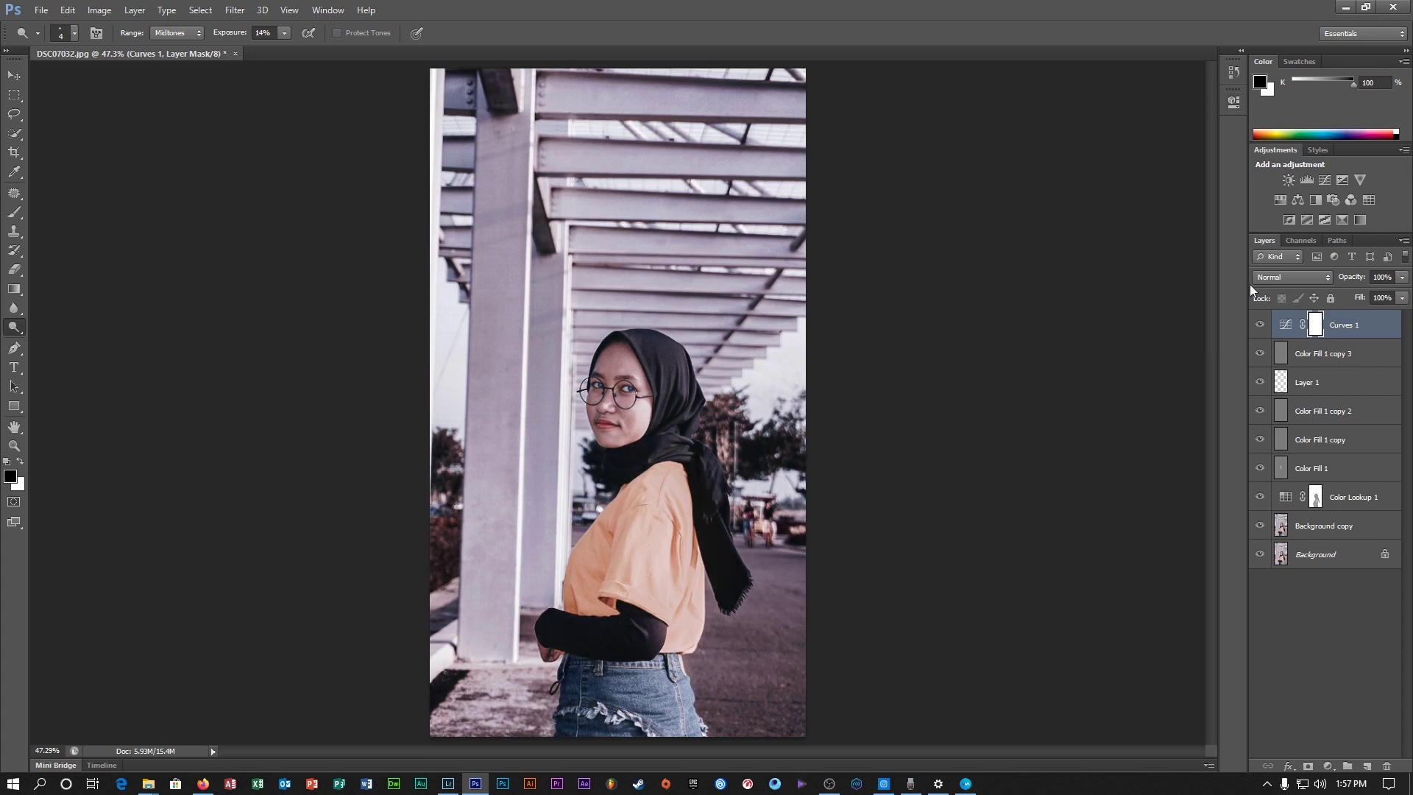
left_click(1320, 619)
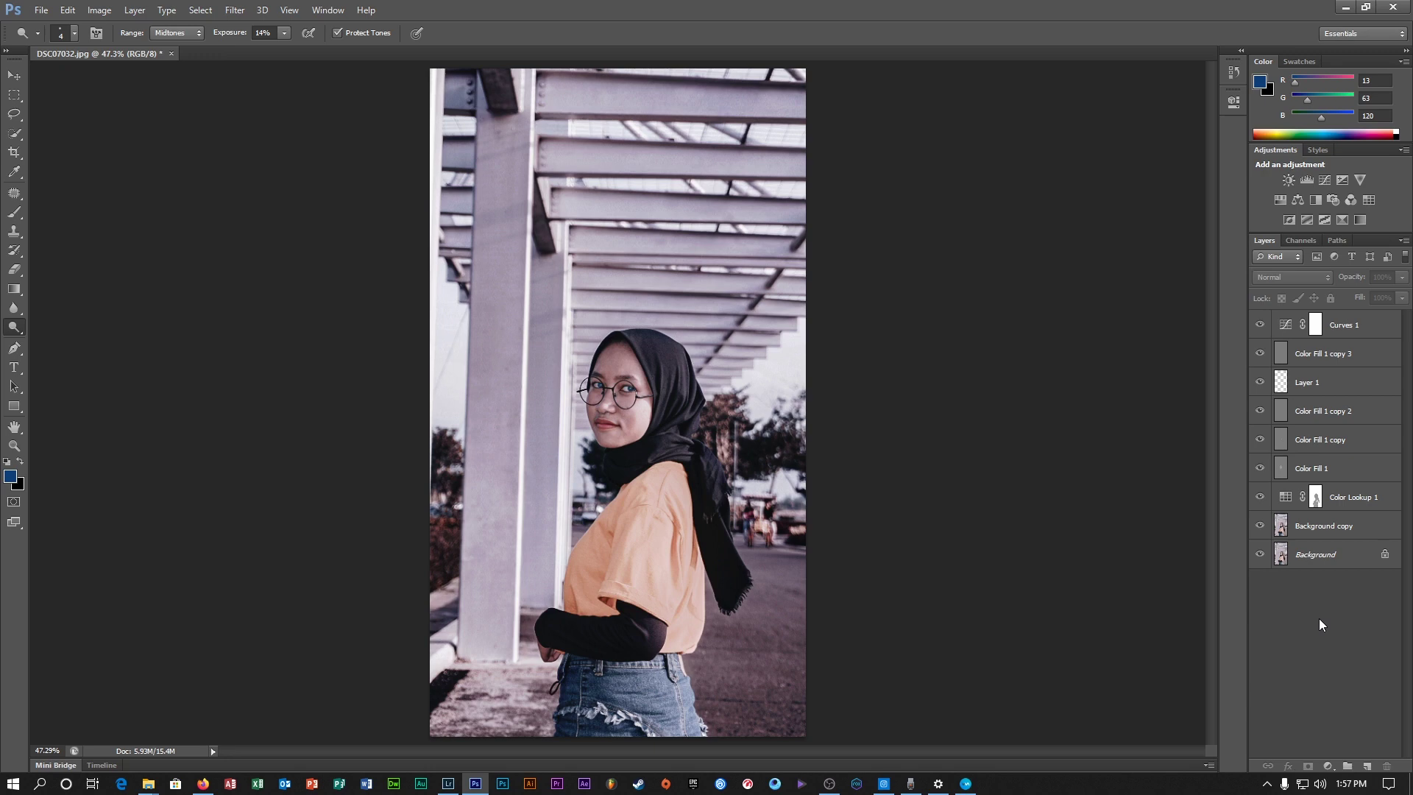
left_click(1347, 526)
left_click(1358, 324, "shift")
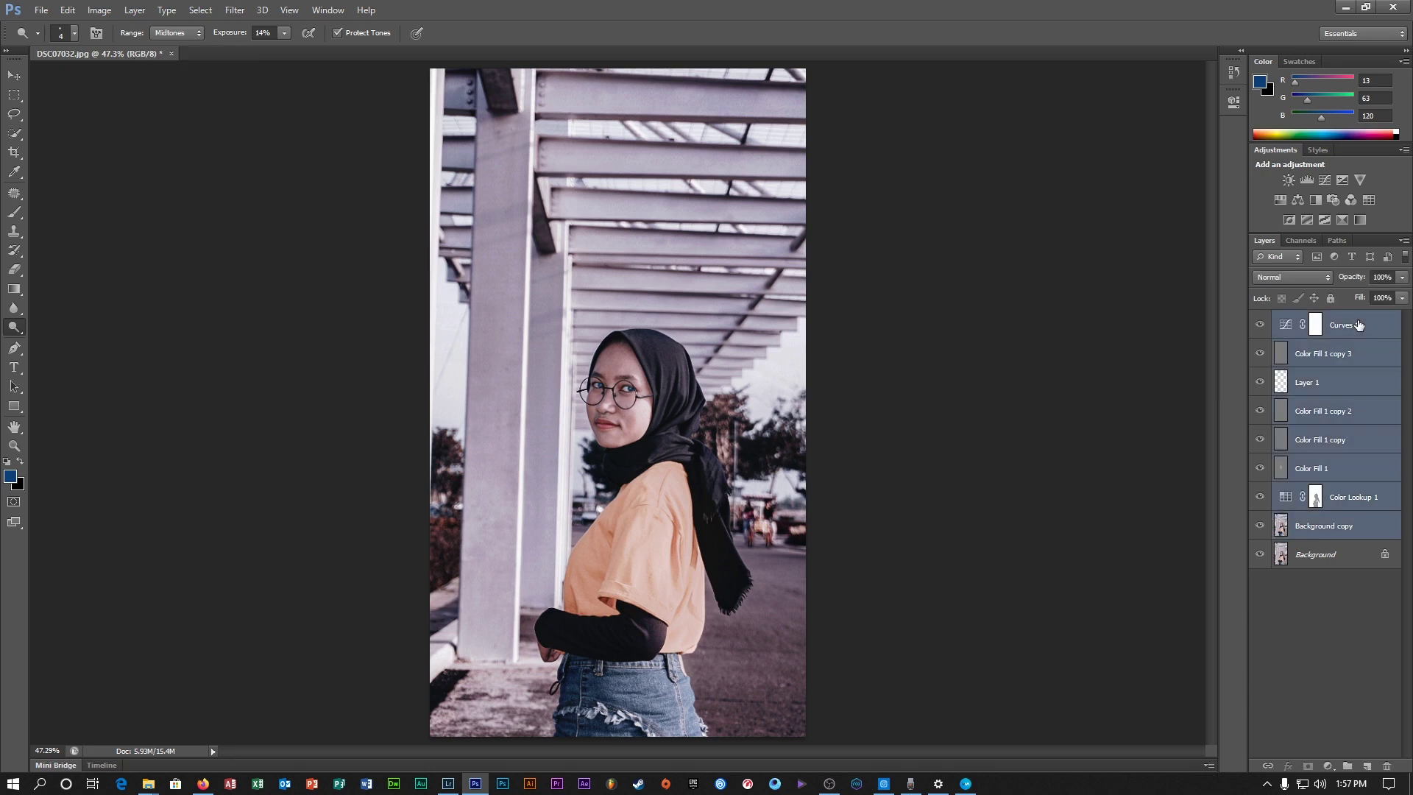
left_click(1333, 708)
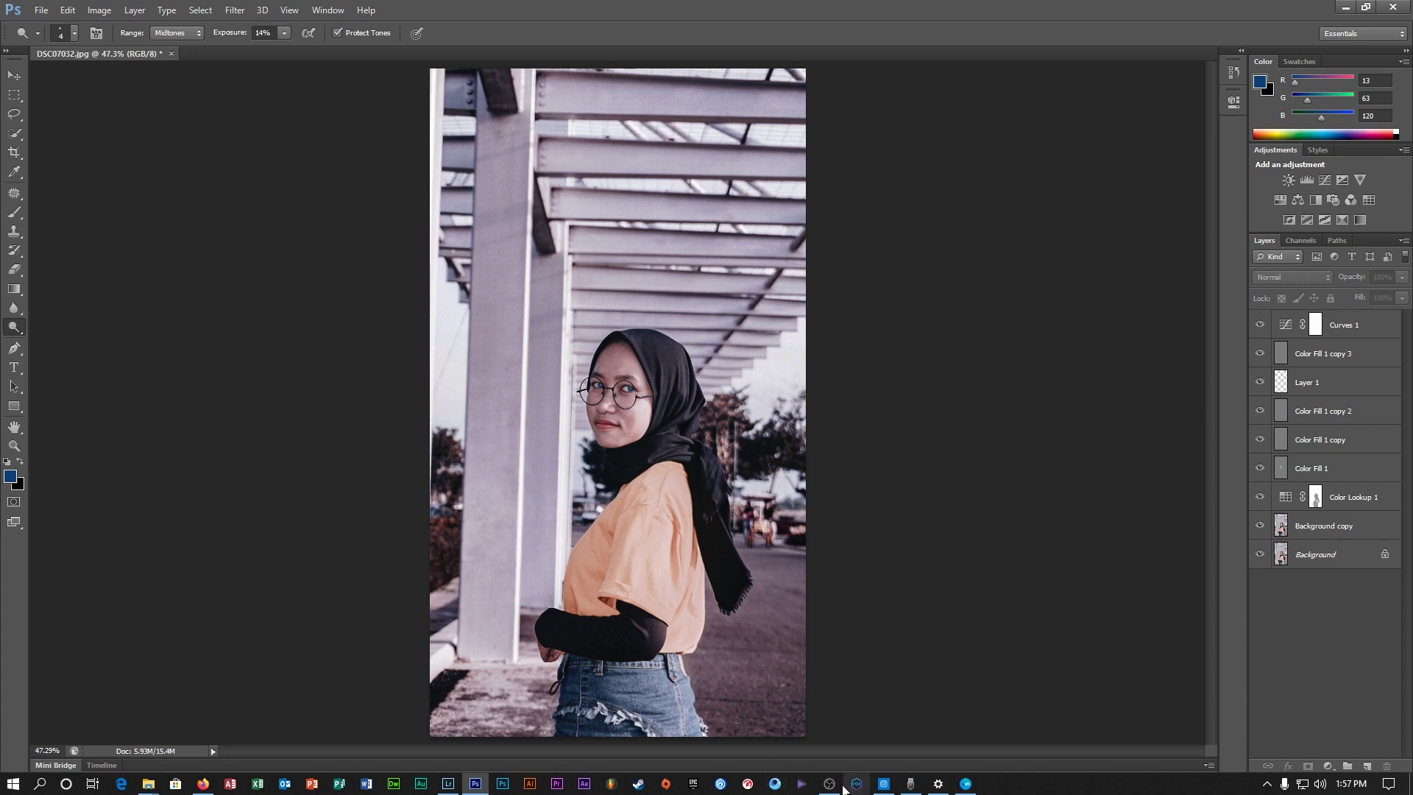
- Switch to Instagram, close the open reference post and look through the account's own profile page
left_click(893, 783)
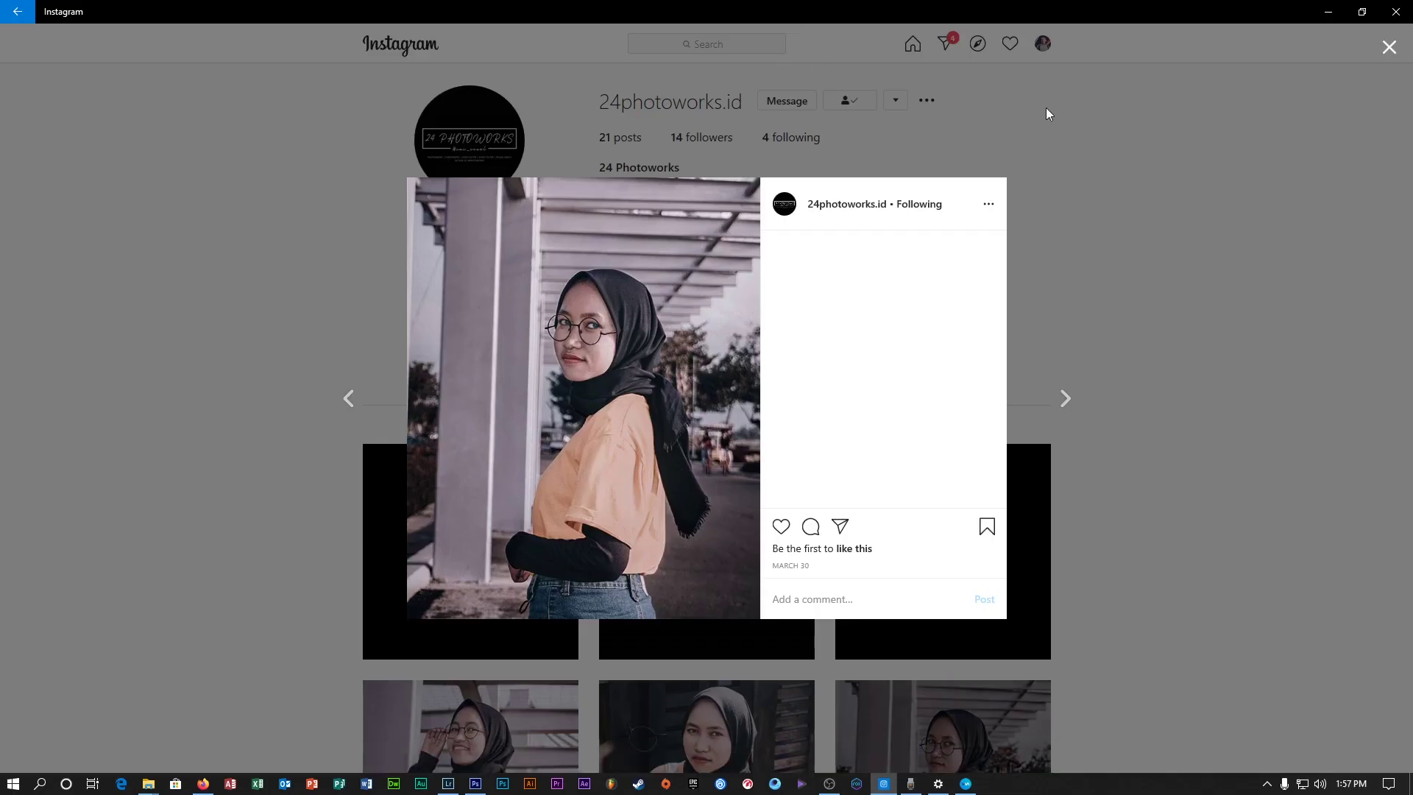
left_click(1048, 111)
scroll(879, 302, "down", 7)
scroll(894, 346, "up", 6)
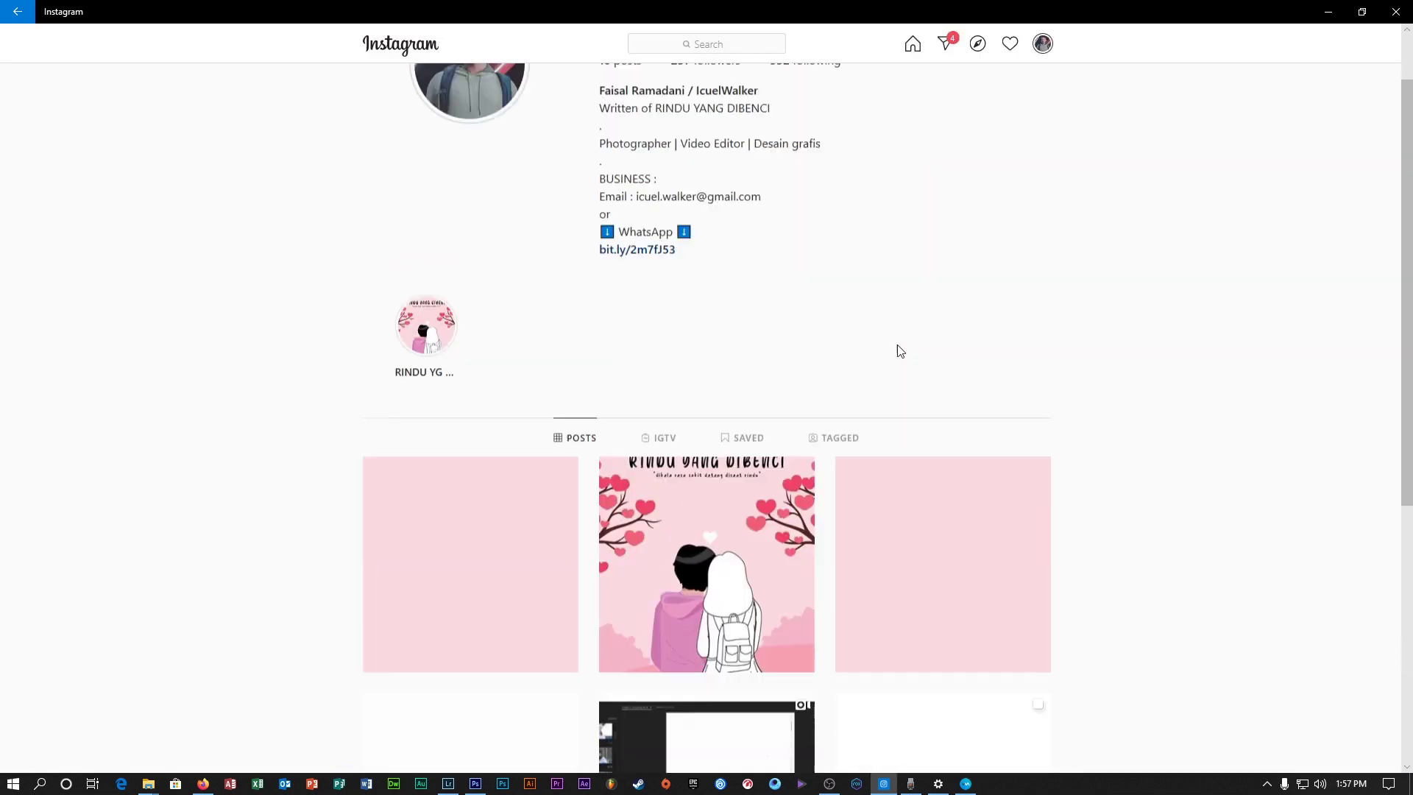
scroll(956, 390, "down", 6)
scroll(886, 237, "up", 8)
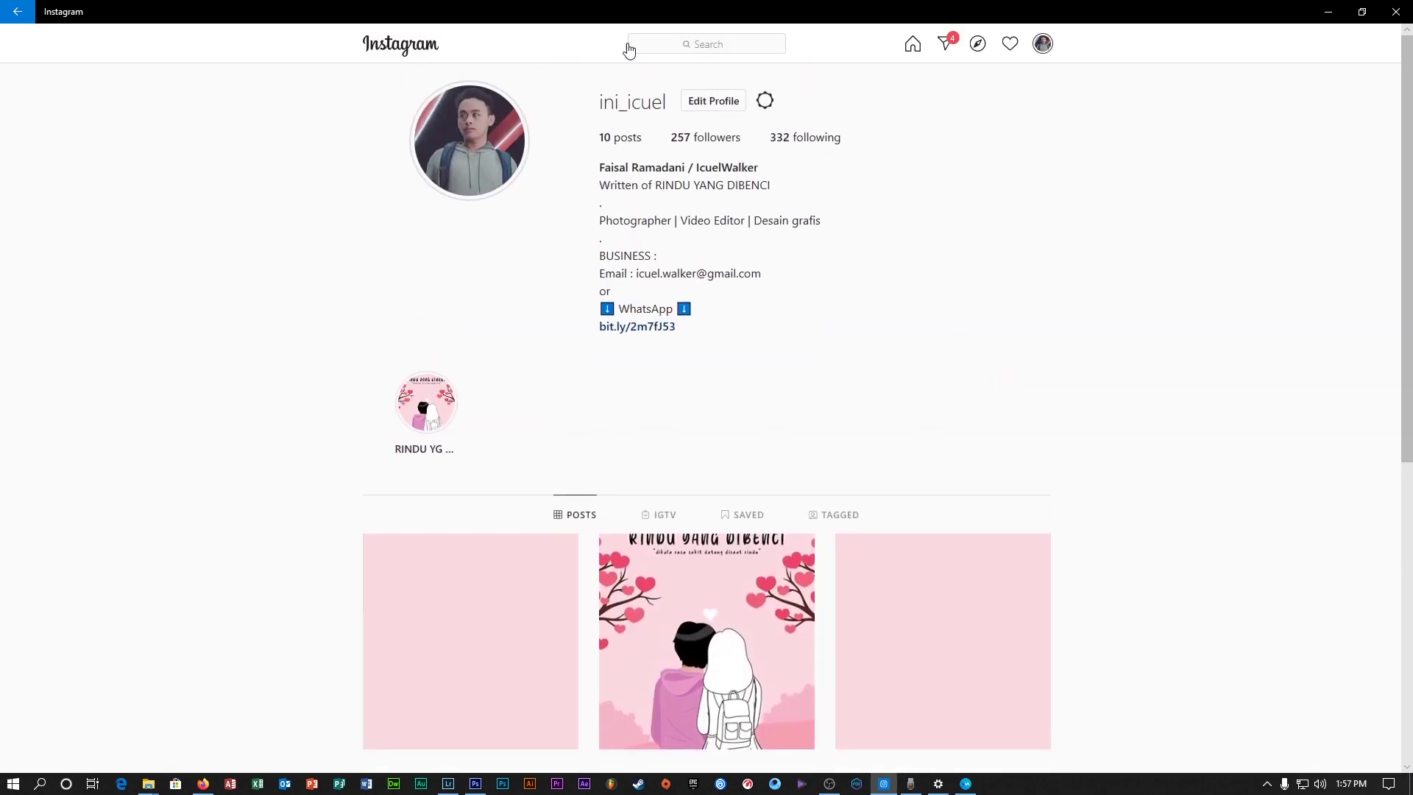
- Search Instagram for "24" and open the 24photoworks.id profile
left_click(677, 43)
type("24")
left_click(692, 95)
- Browse the 24photoworks.id post grid and view the XII Accounting class photo in full
scroll(956, 279, "down", 8)
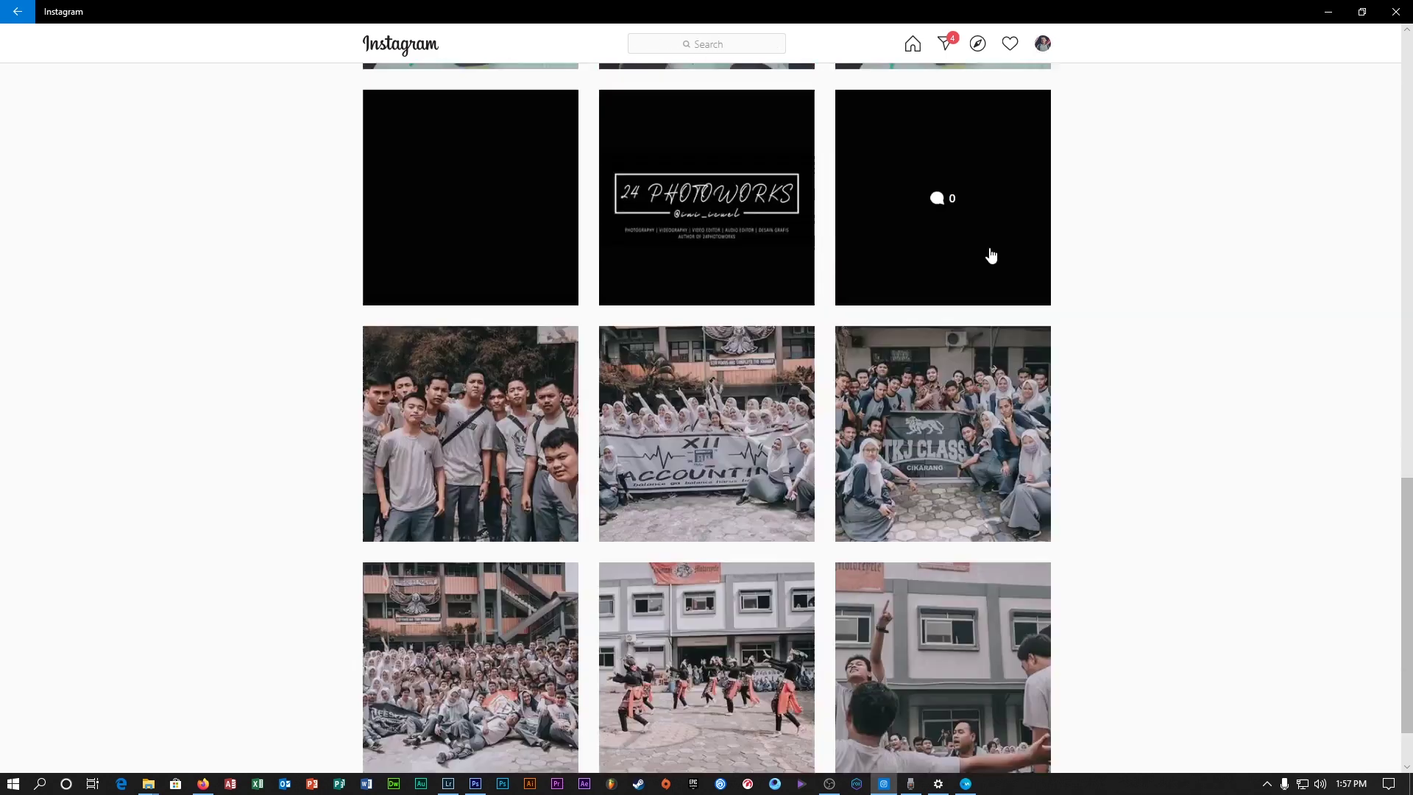
scroll(927, 334, "up", 10)
scroll(1148, 357, "down", 10)
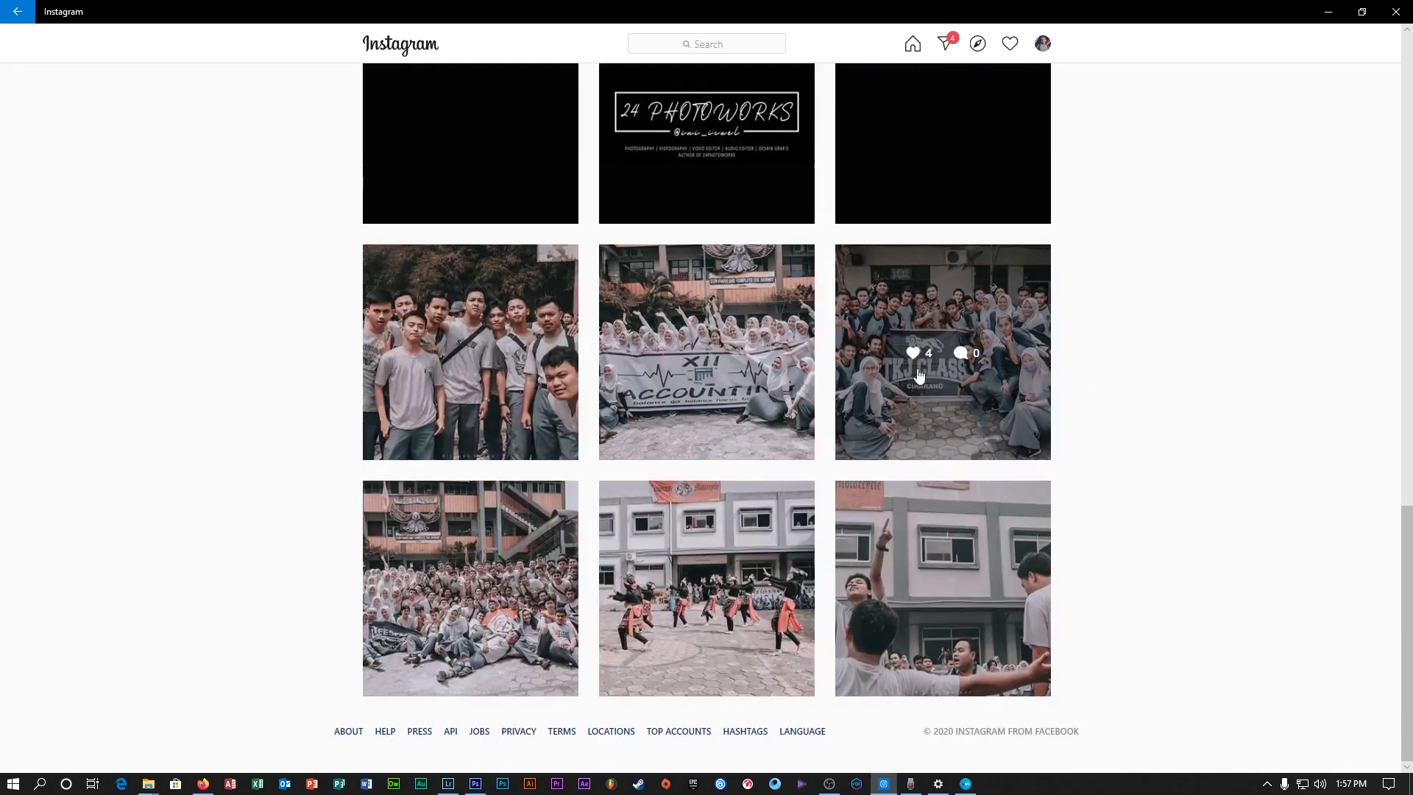
scroll(876, 376, "up", 10)
scroll(864, 402, "down", 10)
scroll(1410, 254, "up", 5)
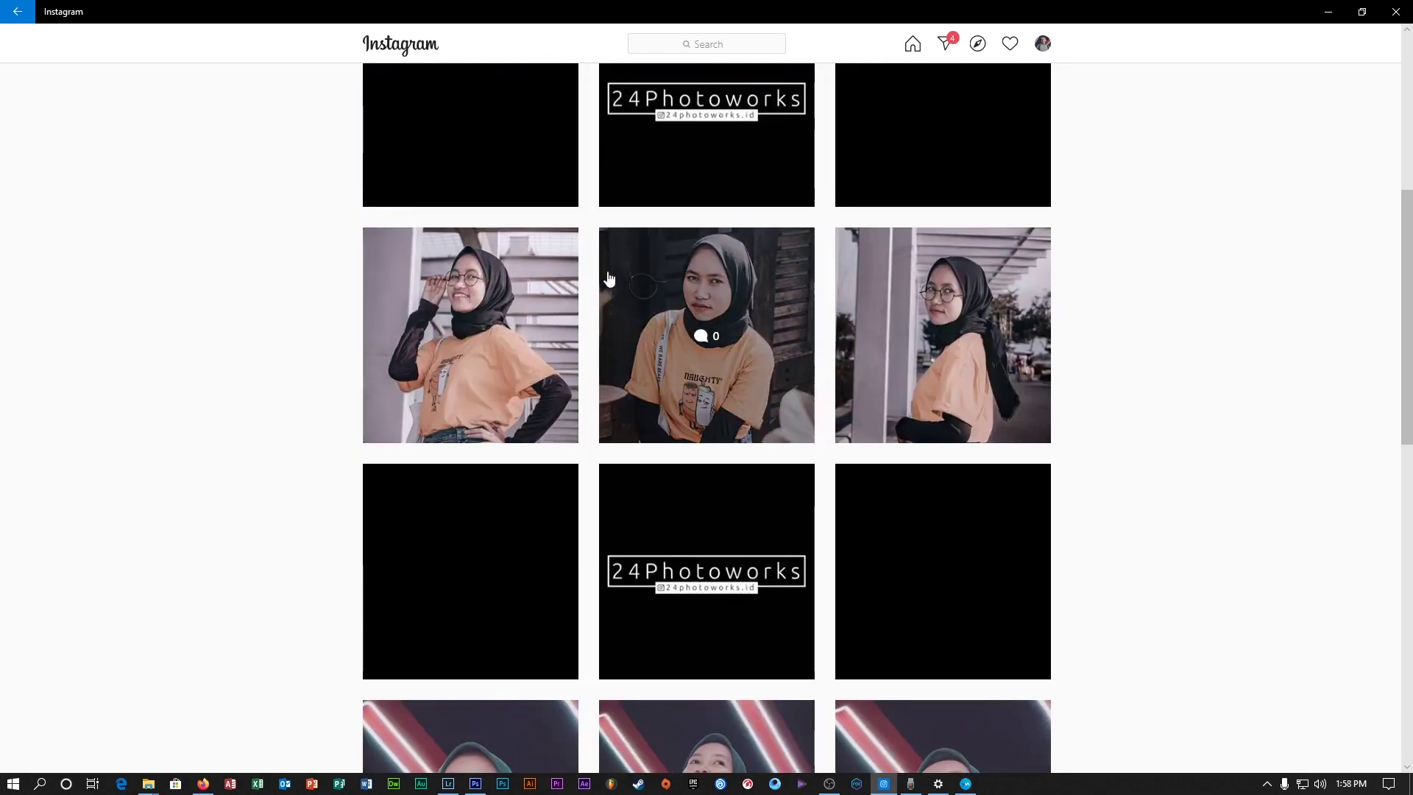
scroll(1410, 301, "down", 10)
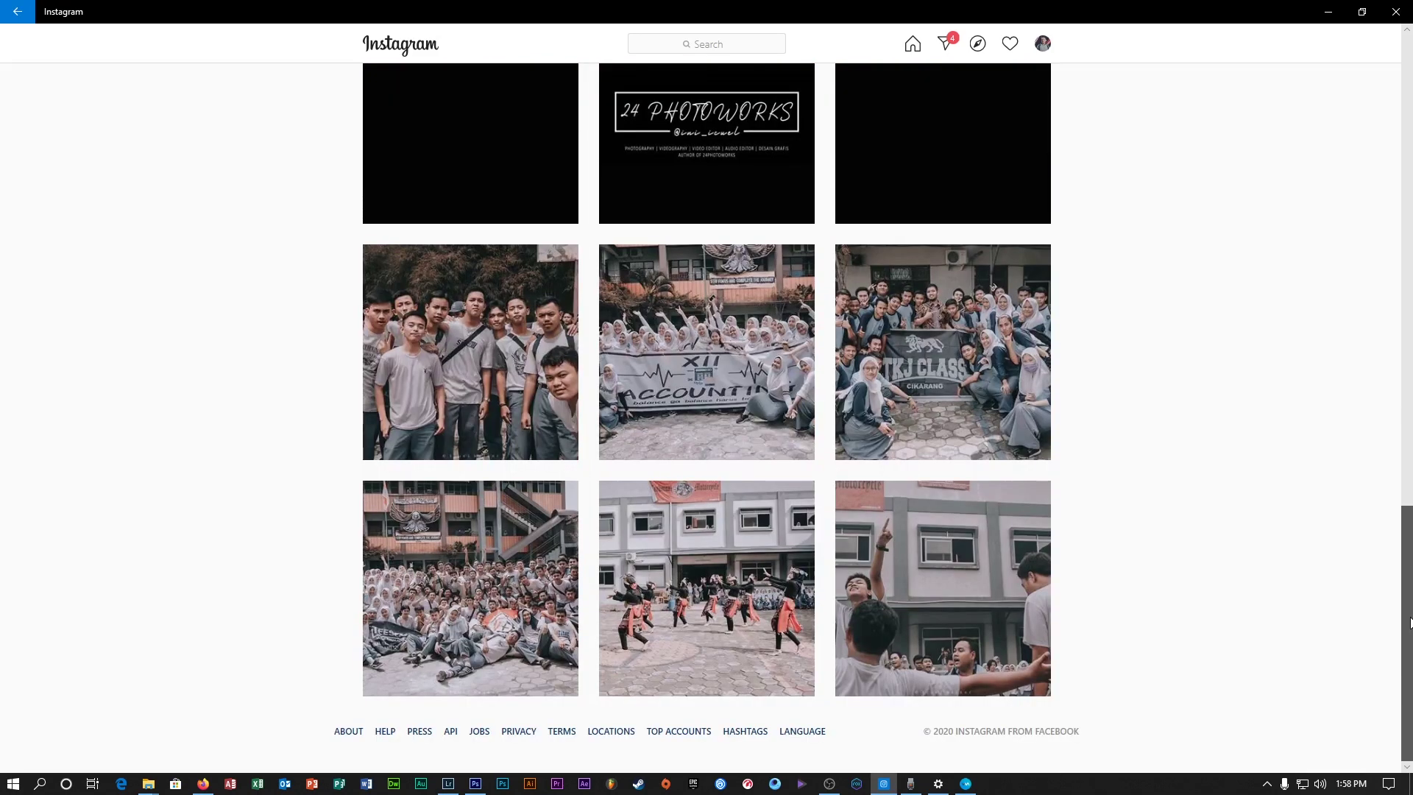
scroll(1410, 156, "up", 15)
scroll(1410, 156, "down", 10)
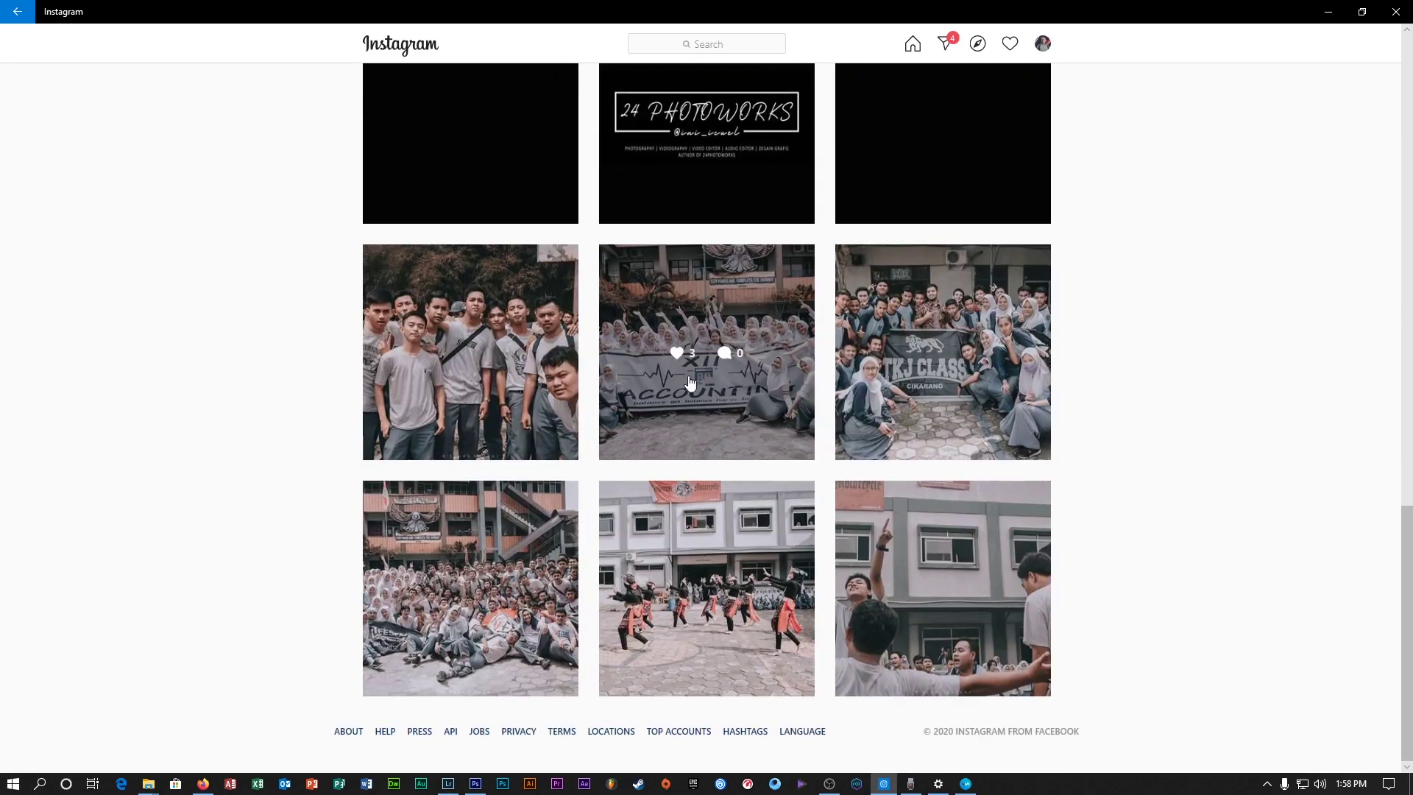
left_click(664, 334)
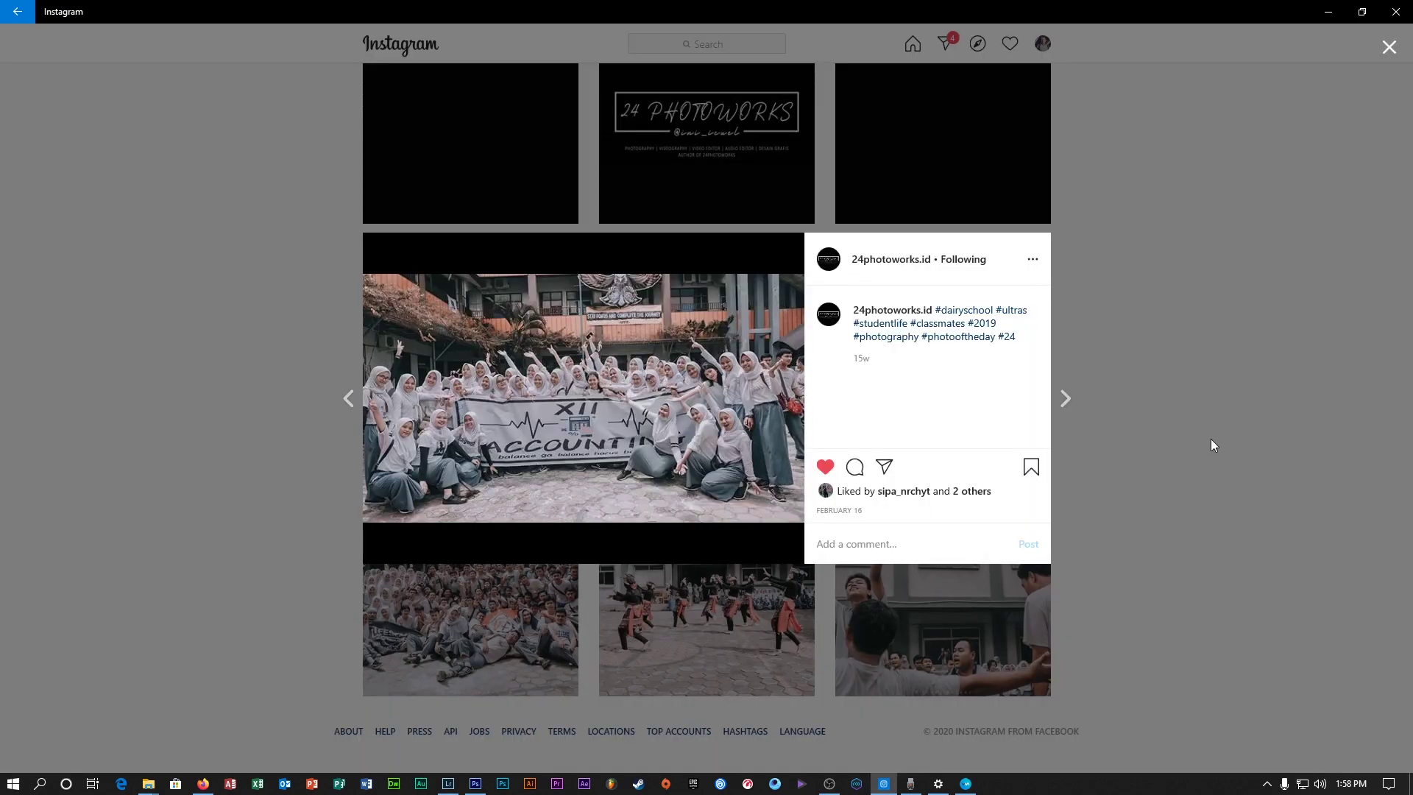
left_click(1212, 445)
- Look back over the portrait series on the 24photoworks.id profile and return to Photoshop
scroll(1408, 393, "up", 8)
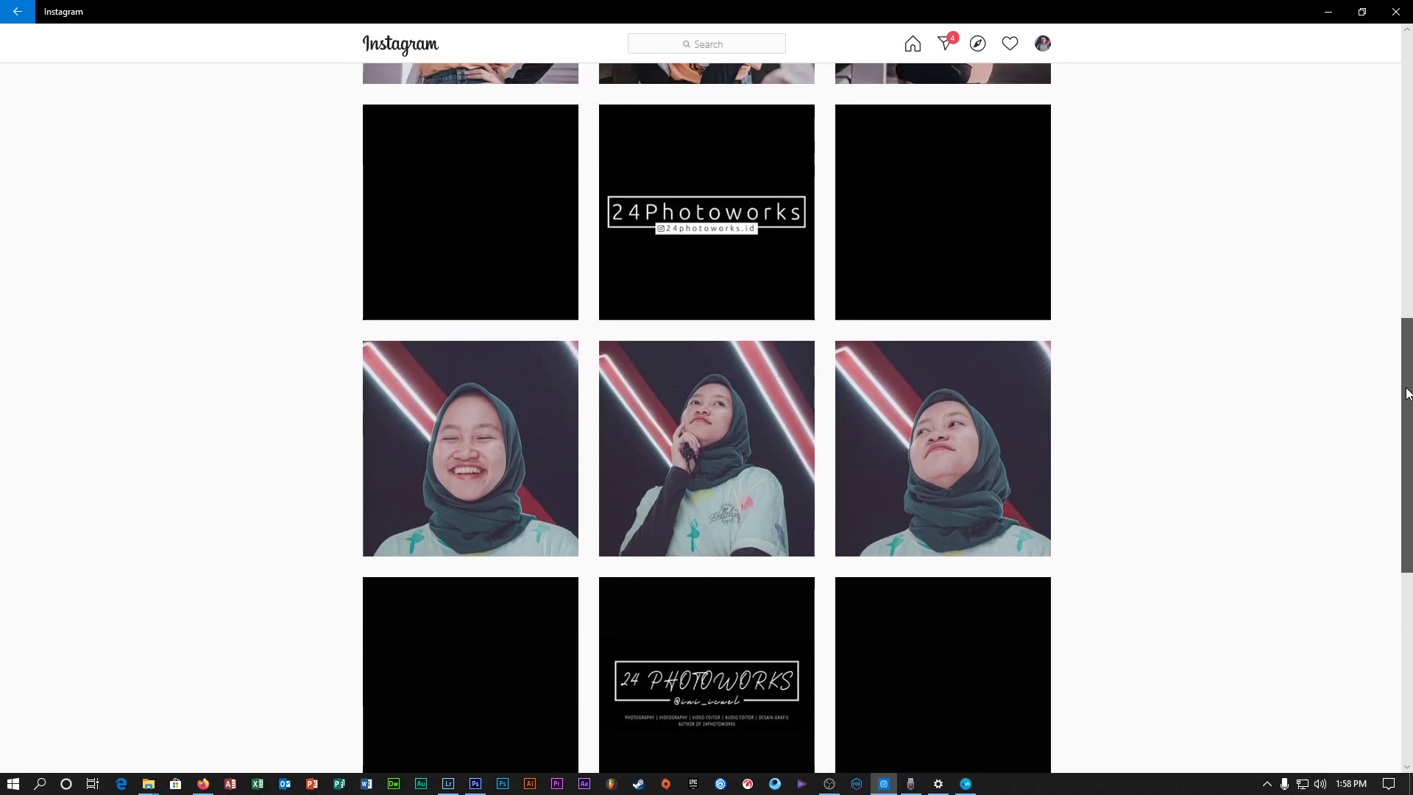
scroll(1408, 394, "up", 1)
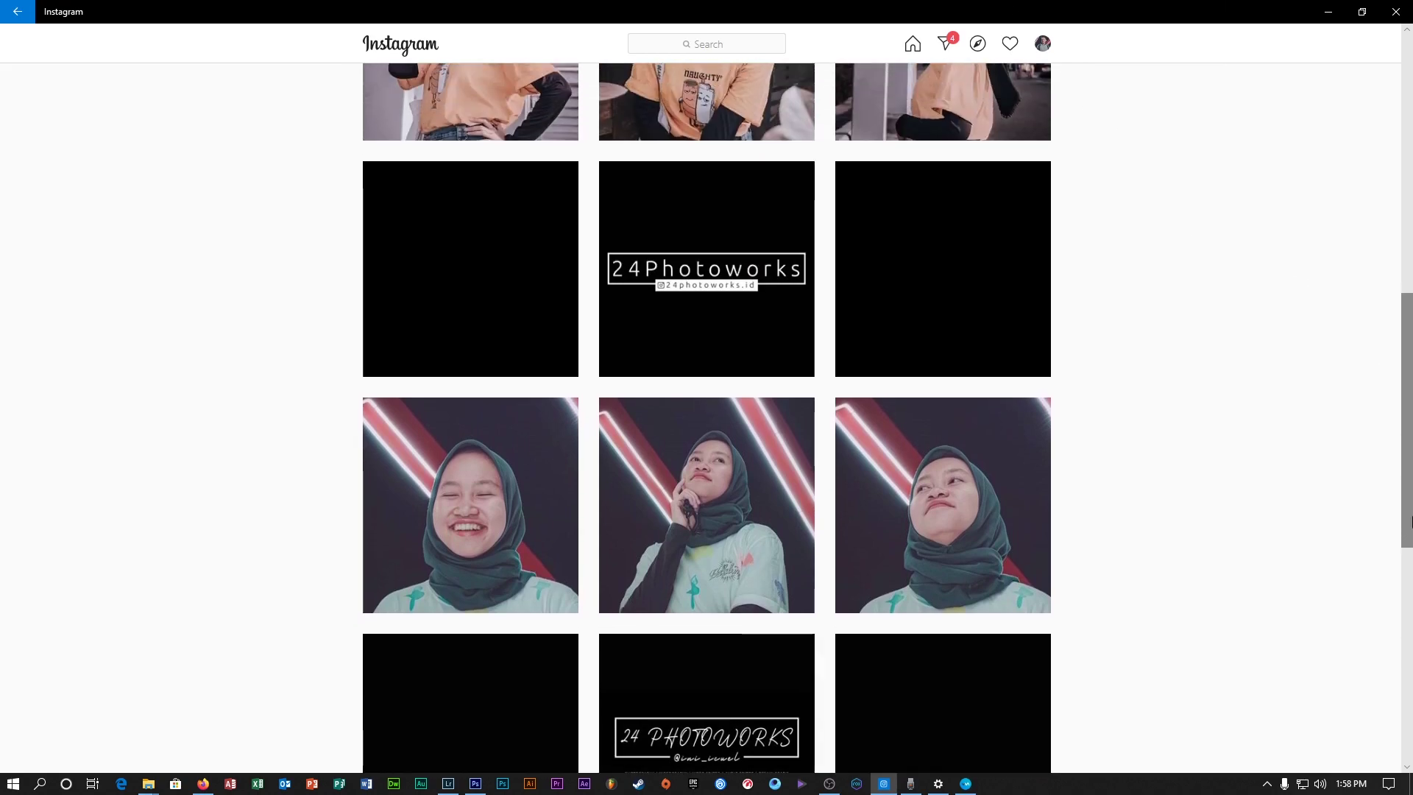
scroll(1080, 536, "up", 9)
scroll(1080, 536, "up", 1)
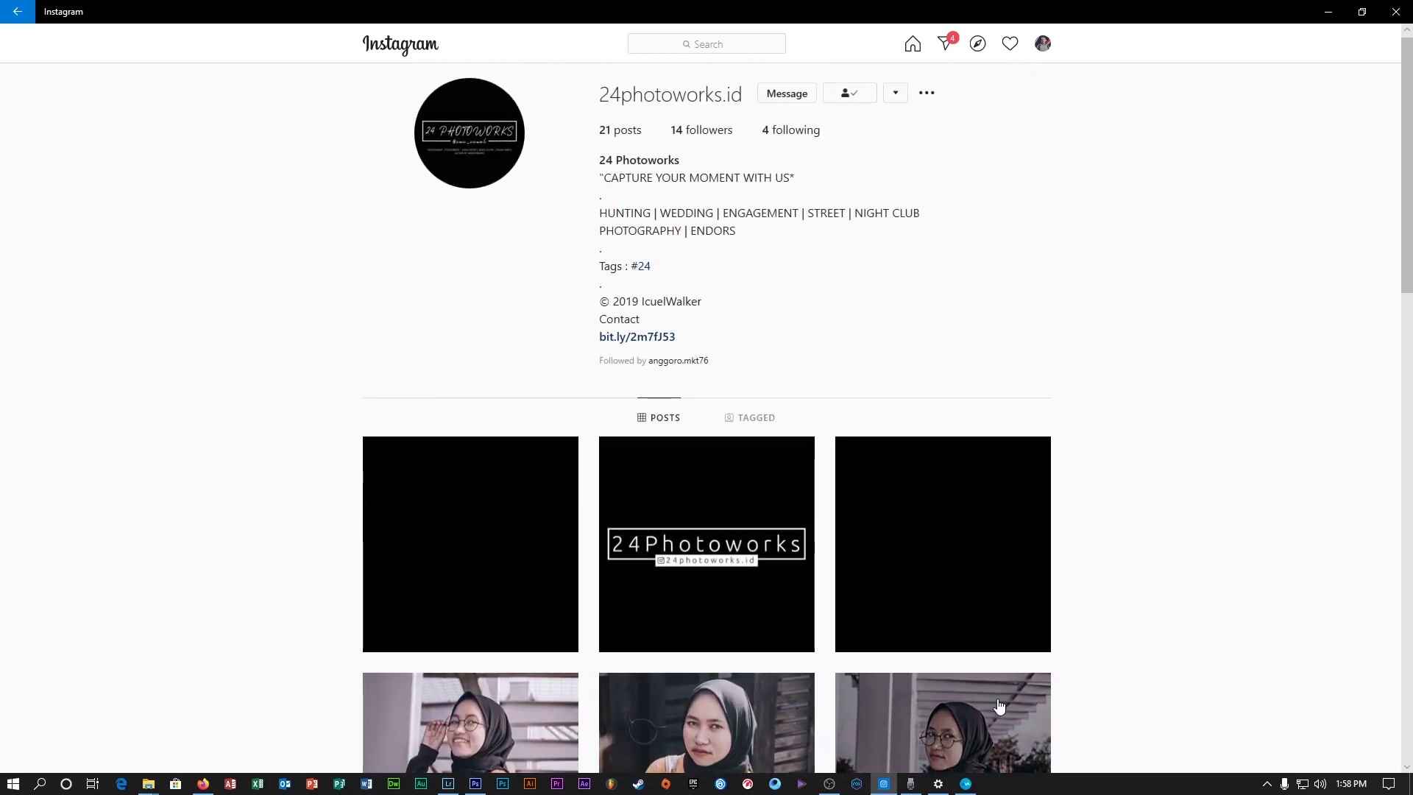
scroll(1080, 536, "down", 8)
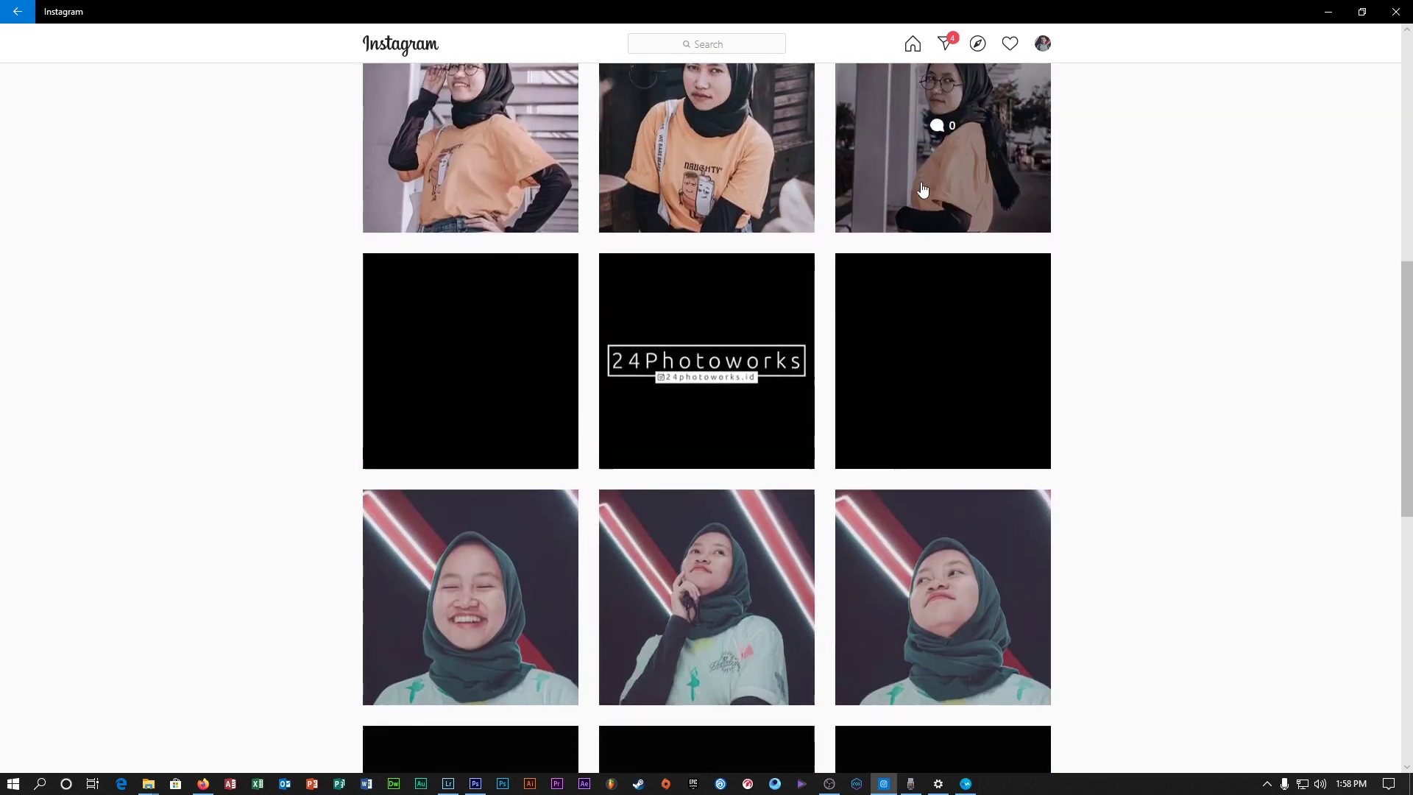
left_click(1325, 9)
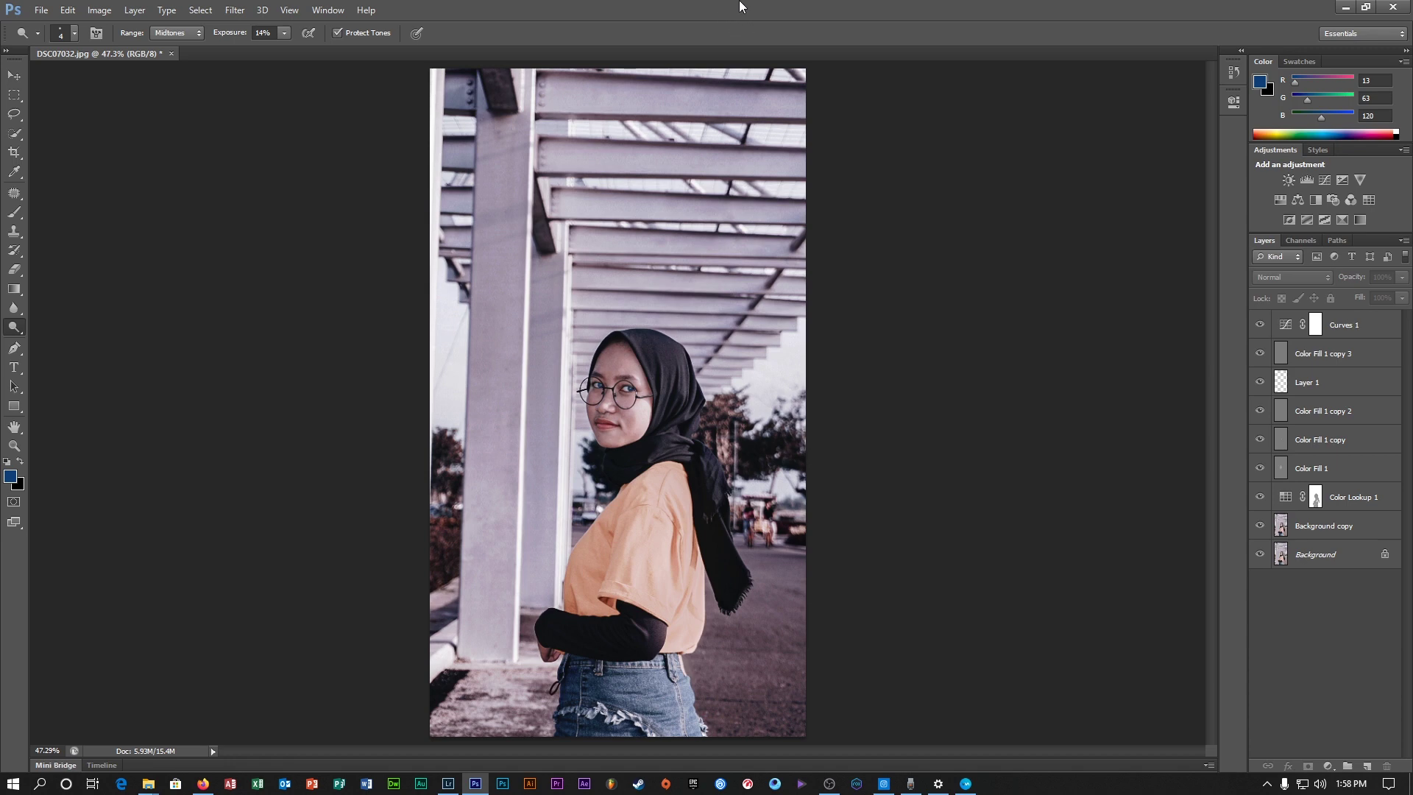
left_click(1346, 332)
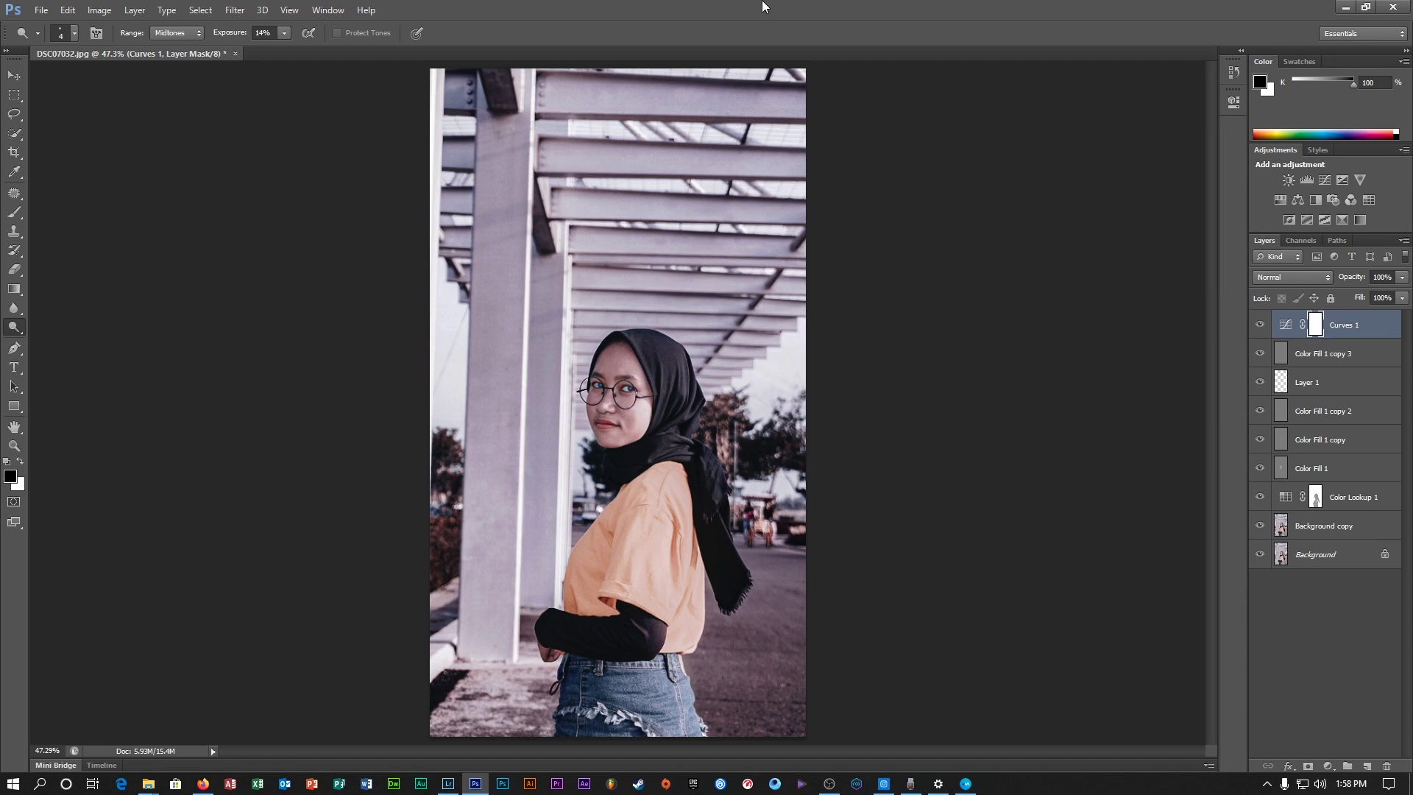
key("ctrl+plus")
key("ctrl+0")
left_click(1301, 633)
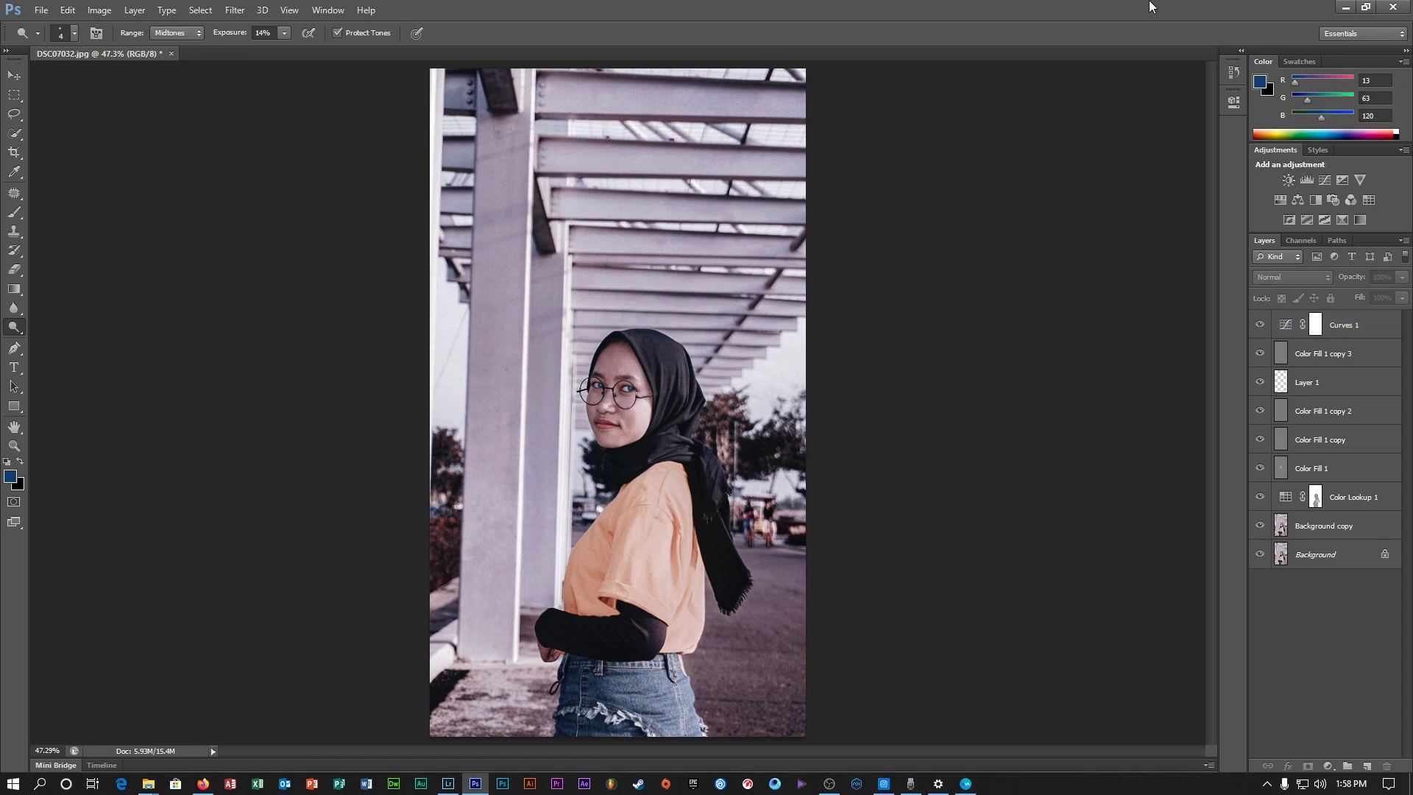